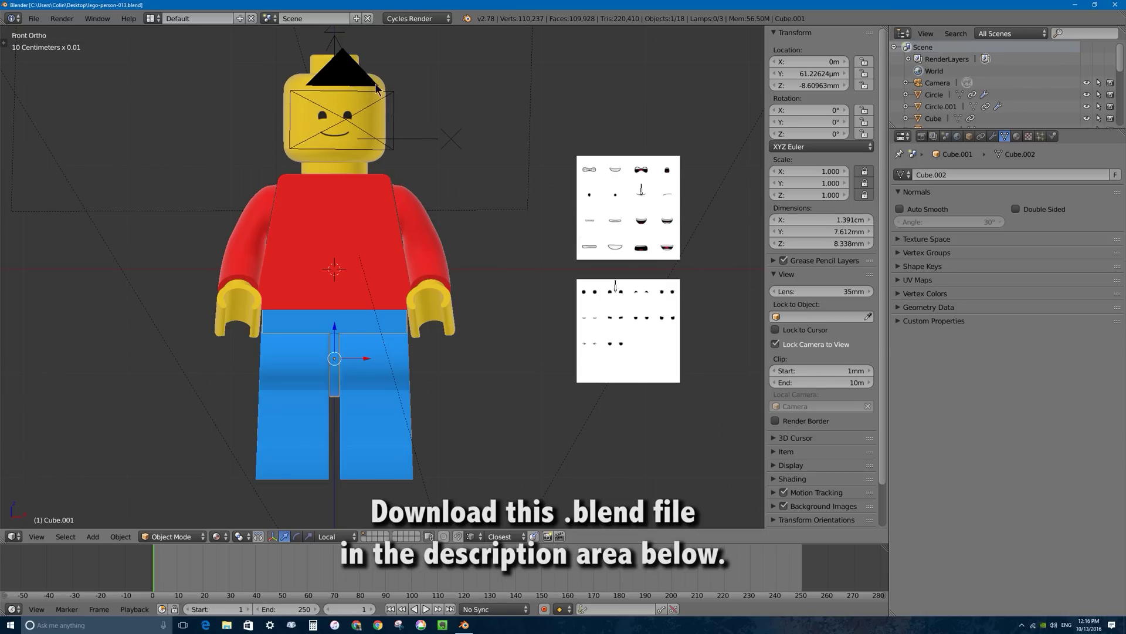
right_click(417, 143)
right_click(342, 73)
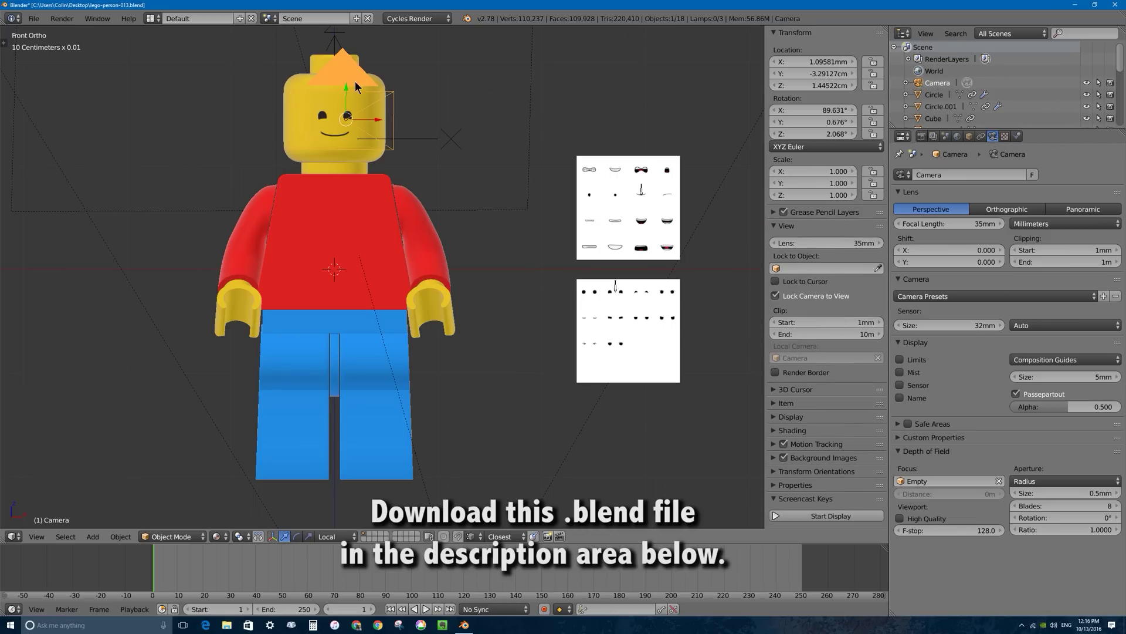
right_click(413, 143)
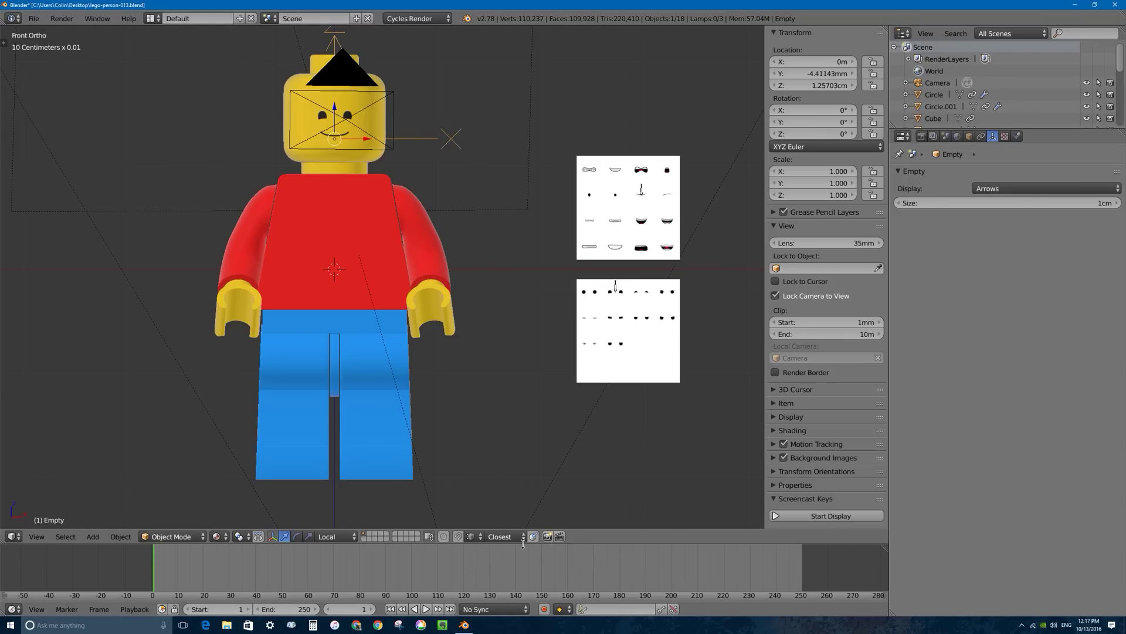
Step: Enlarge the timeline area, split it horizontally, and make the upper part a Dope Sheet
left_click_drag(523, 543, 506, 392)
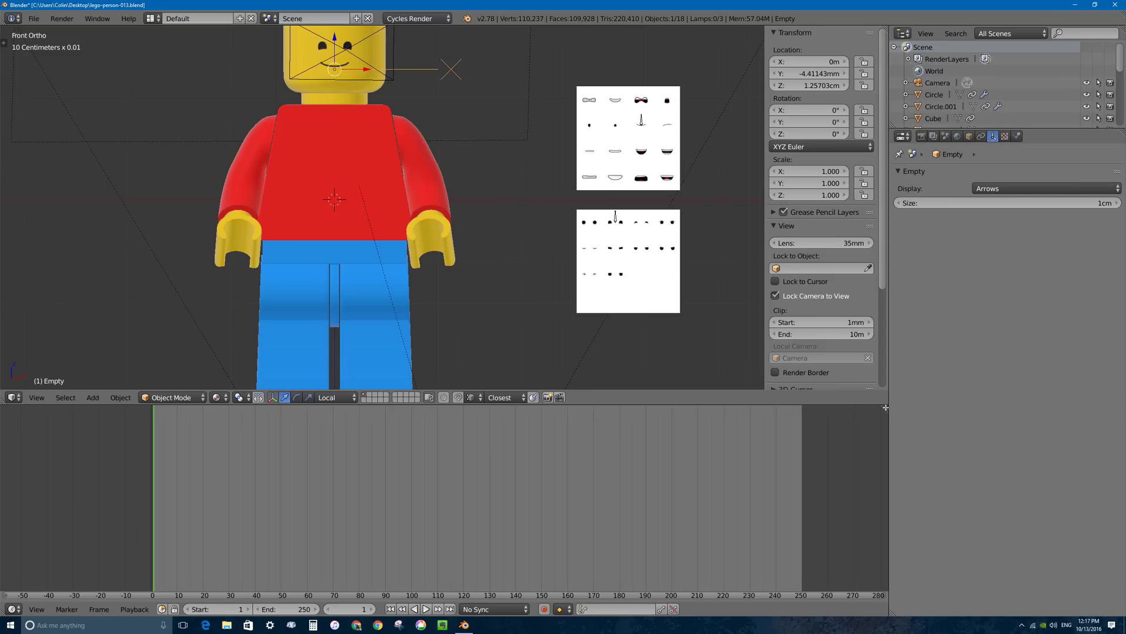
left_click_drag(886, 409, 887, 515)
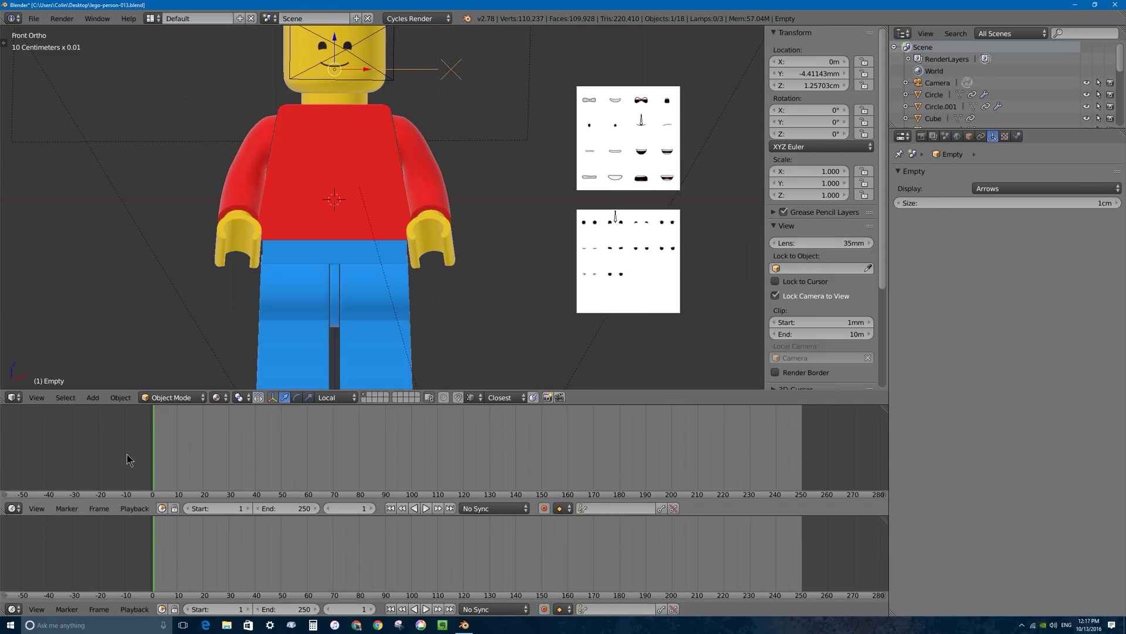
left_click(14, 508)
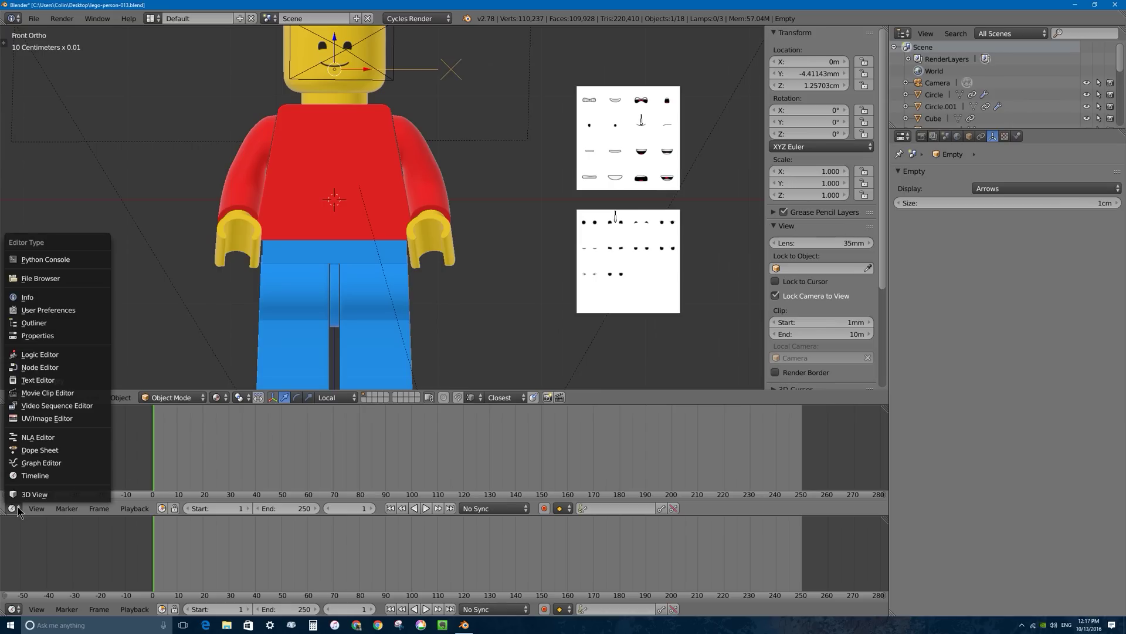
left_click(68, 452)
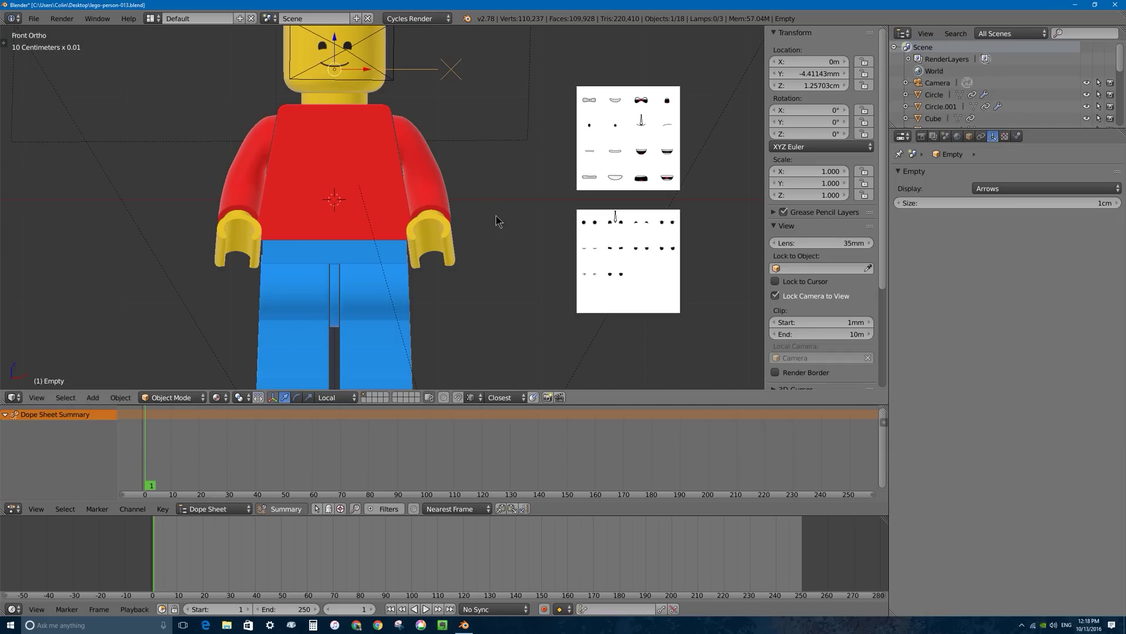
scroll(496, 220, "down", 5)
right_click(369, 226)
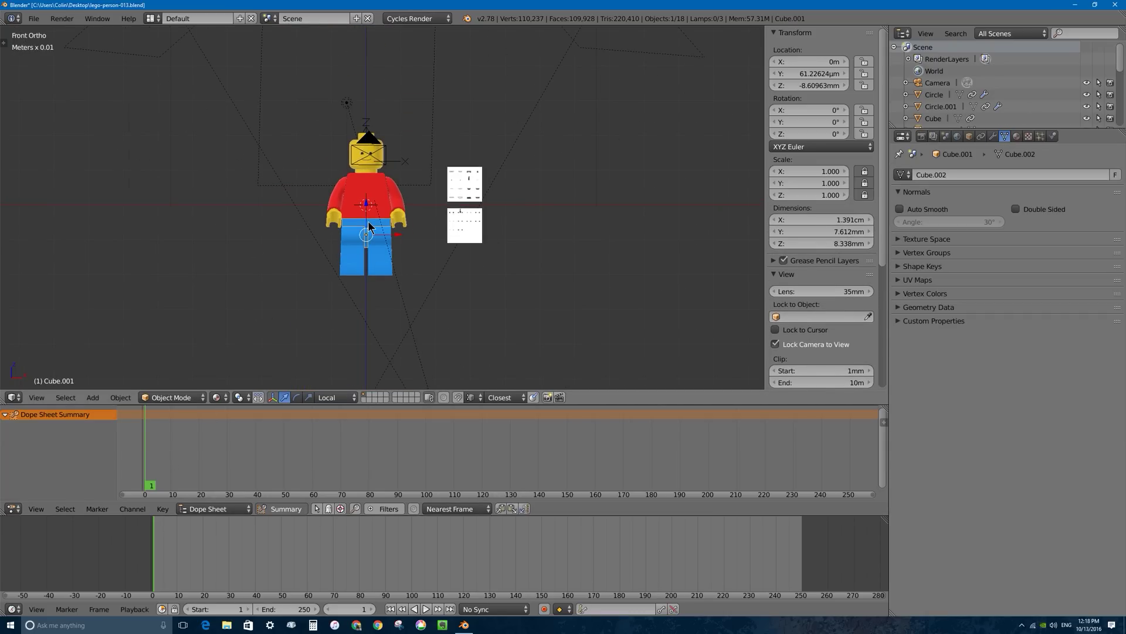
key("g")
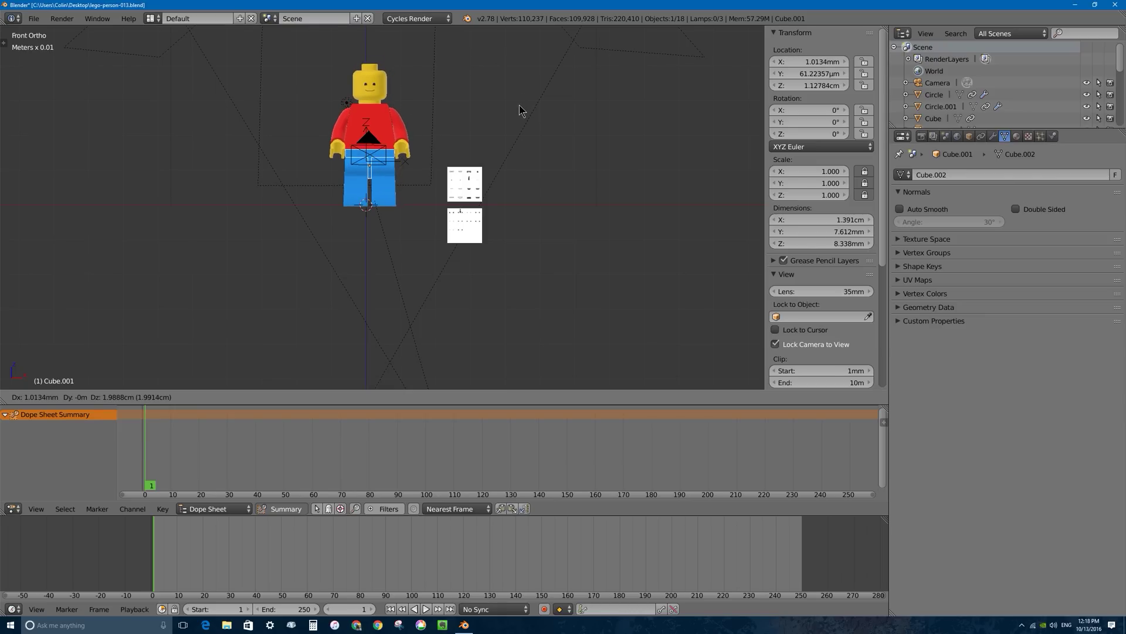
right_click(505, 153)
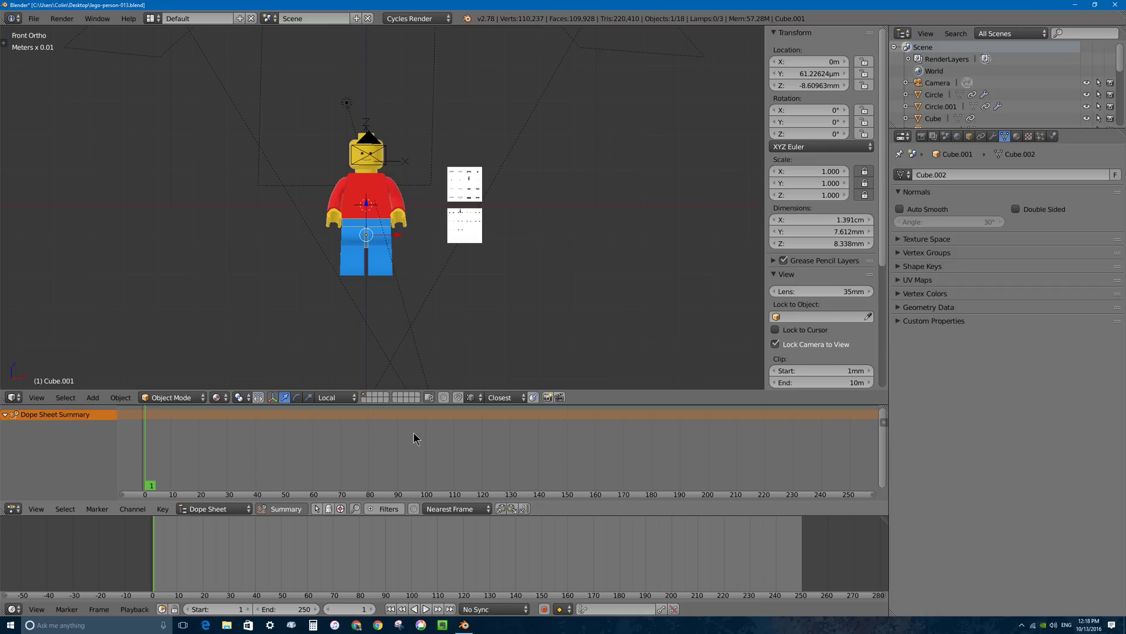
Step: Split the Dope Sheet side by side, turn the new part into a Graph Editor, and adjust their widths
left_click_drag(873, 495, 359, 490)
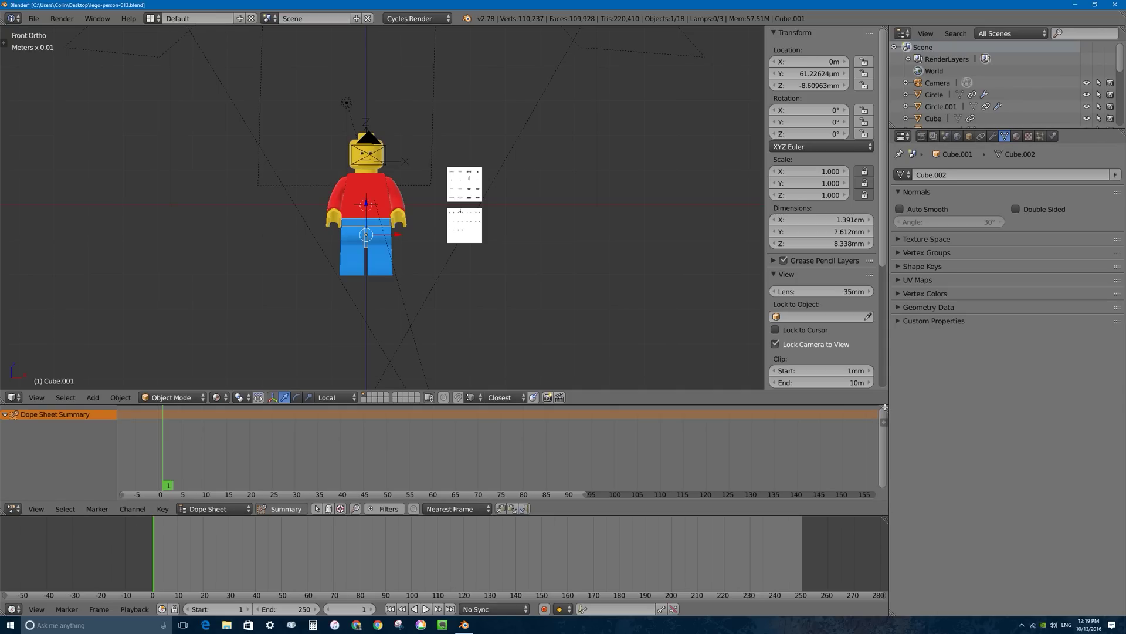
left_click_drag(885, 407, 434, 402)
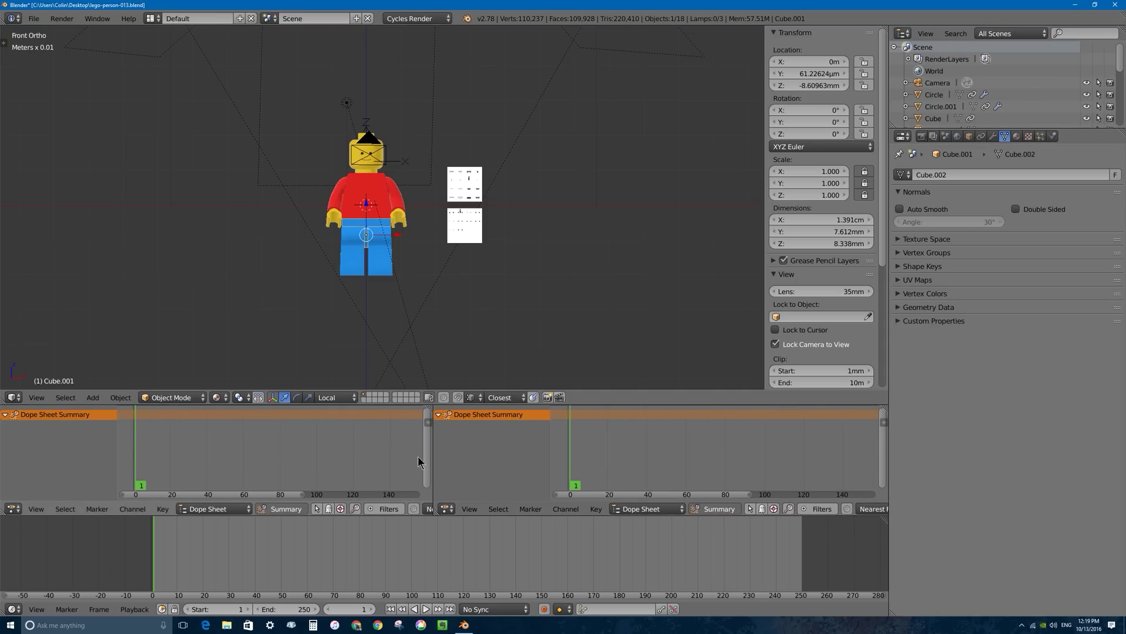
left_click(448, 507)
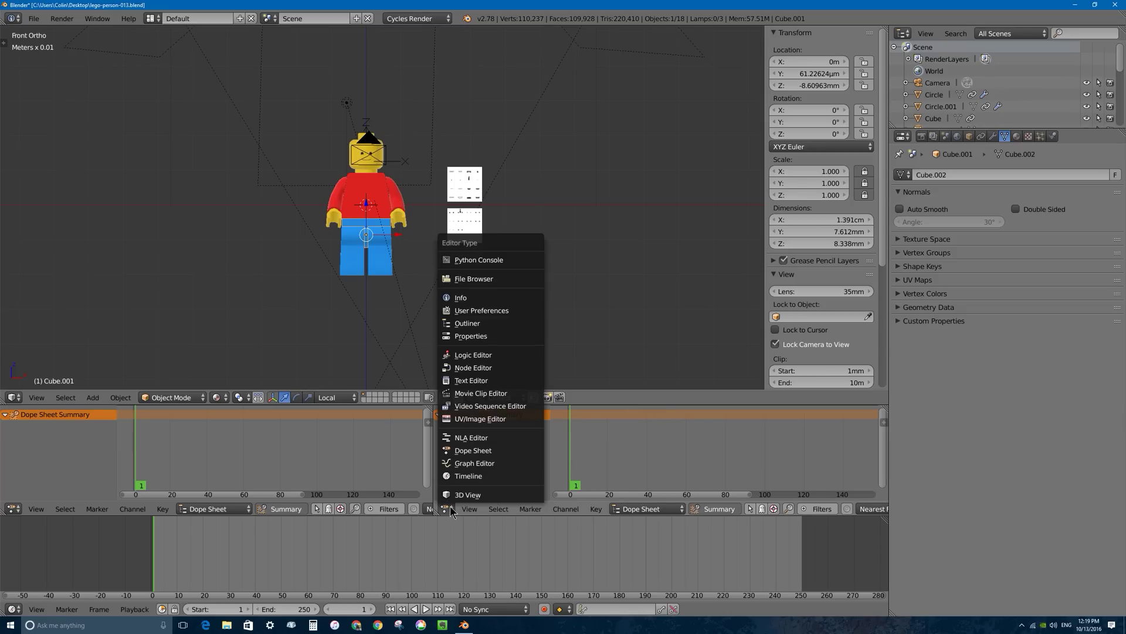
left_click(516, 462)
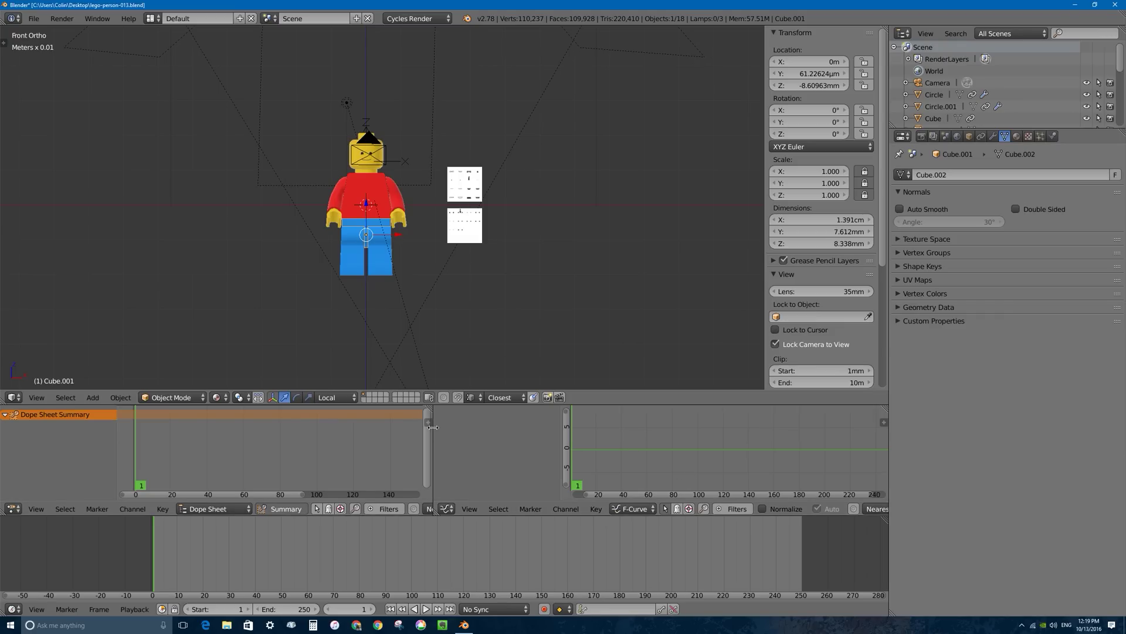
left_click_drag(432, 428, 546, 427)
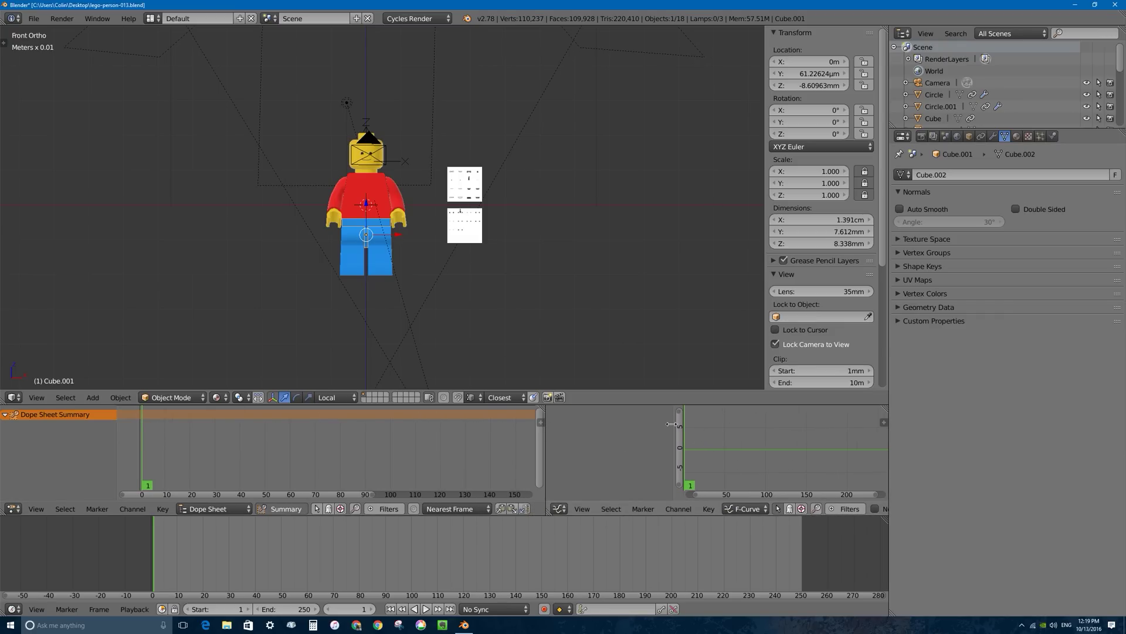
left_click_drag(671, 424, 629, 423)
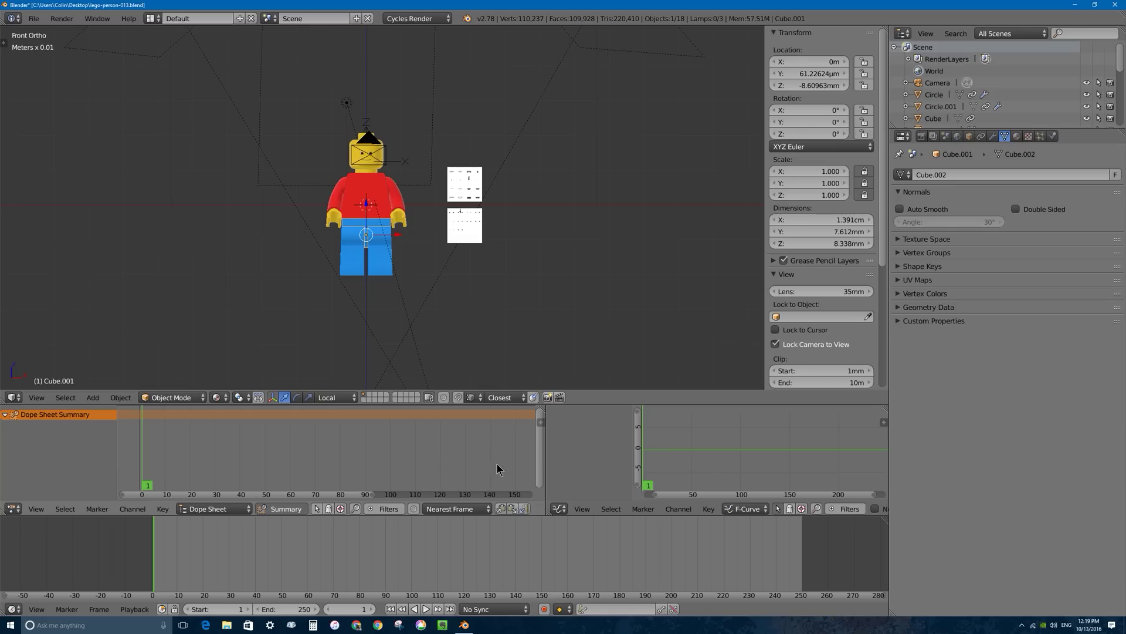
Step: Enable automatic keyframe insertion and set the active keying set to LocRot
left_click(543, 610)
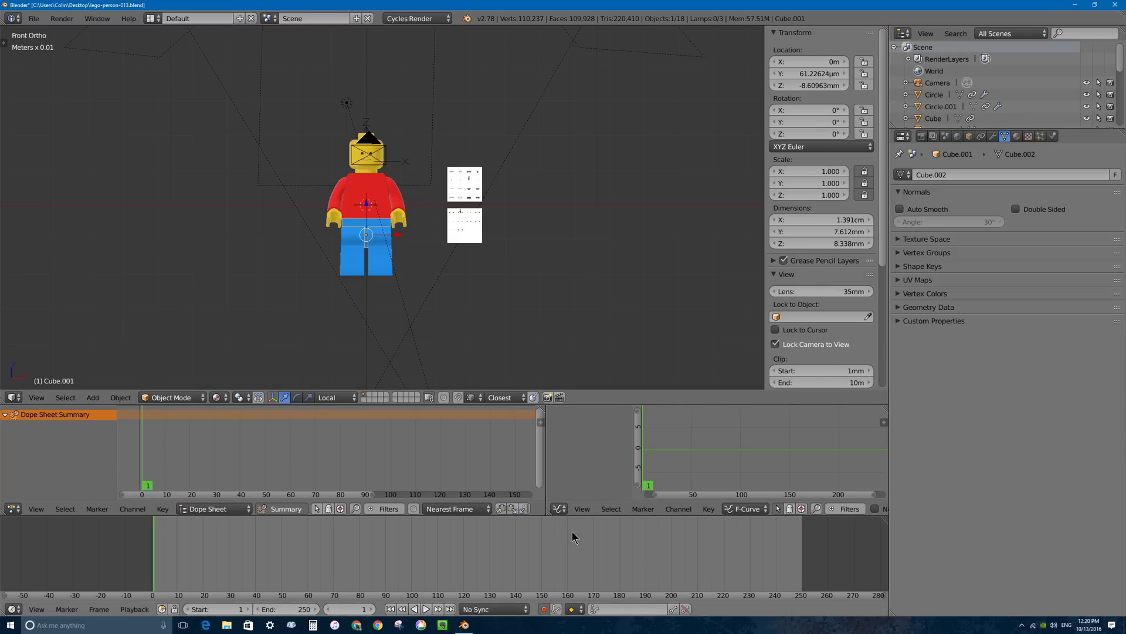
left_click(610, 608)
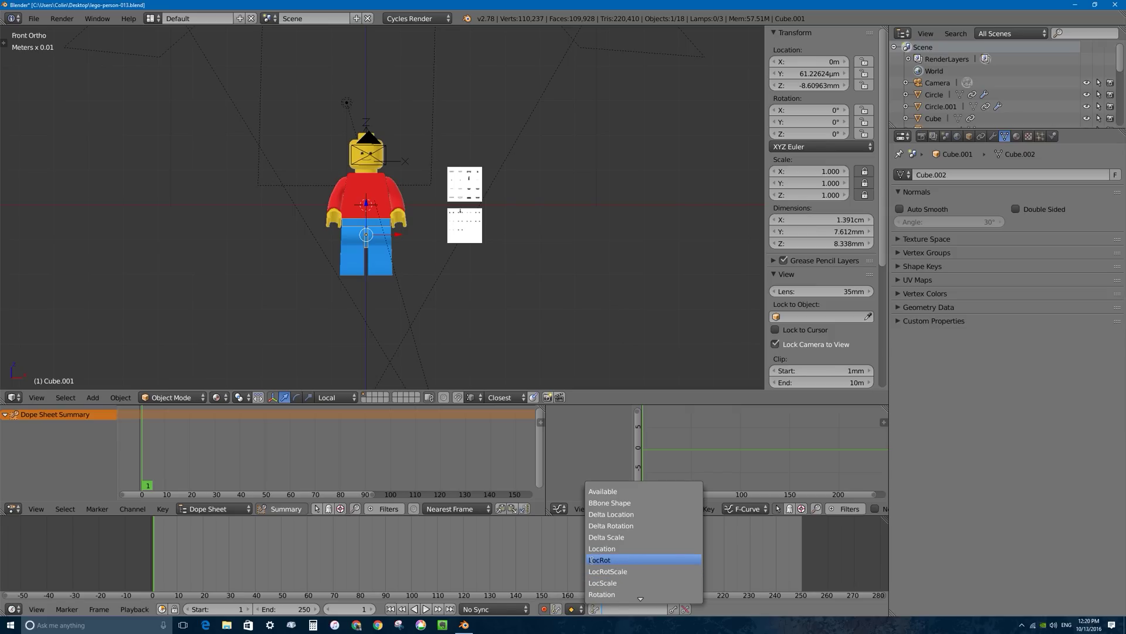
left_click(621, 559)
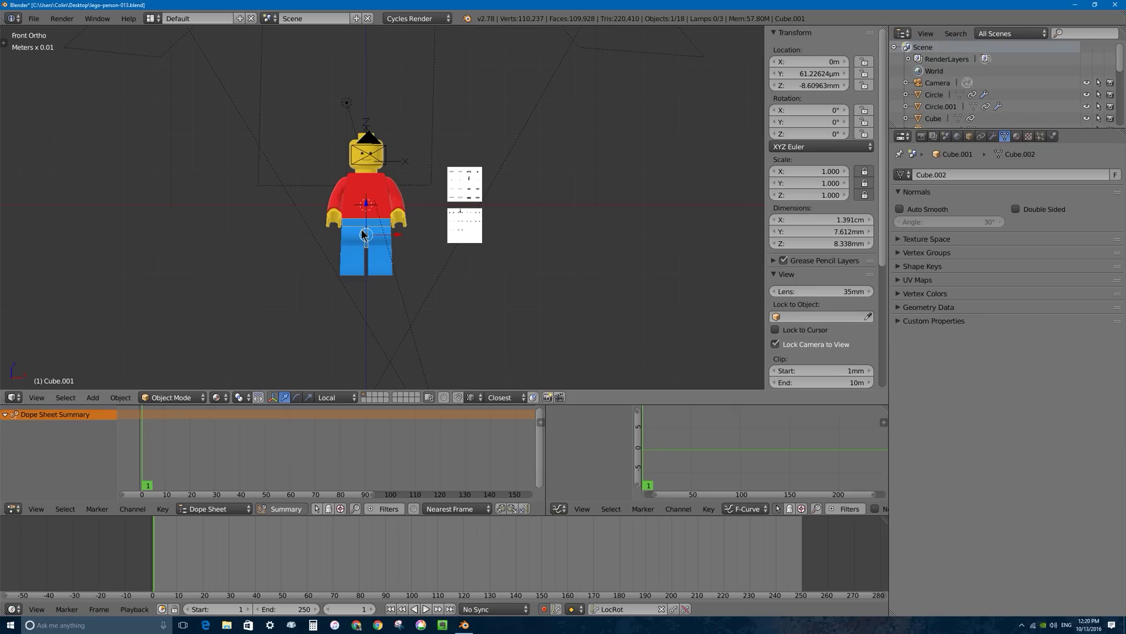
Step: At frame 1, move the whole figure to about X 9.67 cm, Z 1.18 cm and rotate it -90° about Z
key("g")
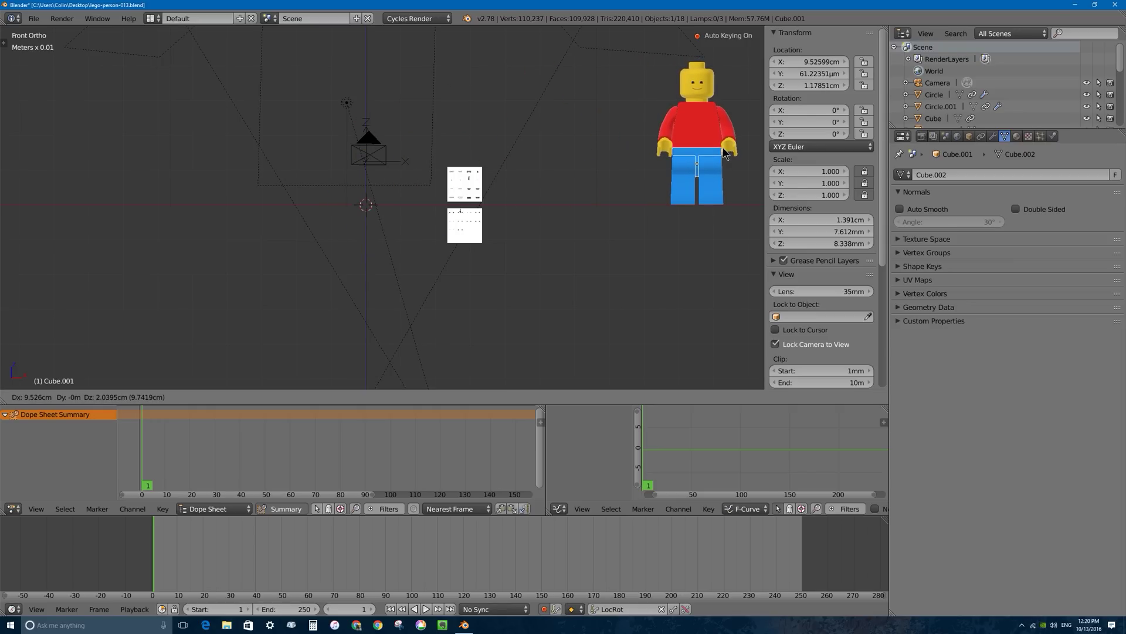
left_click(725, 153)
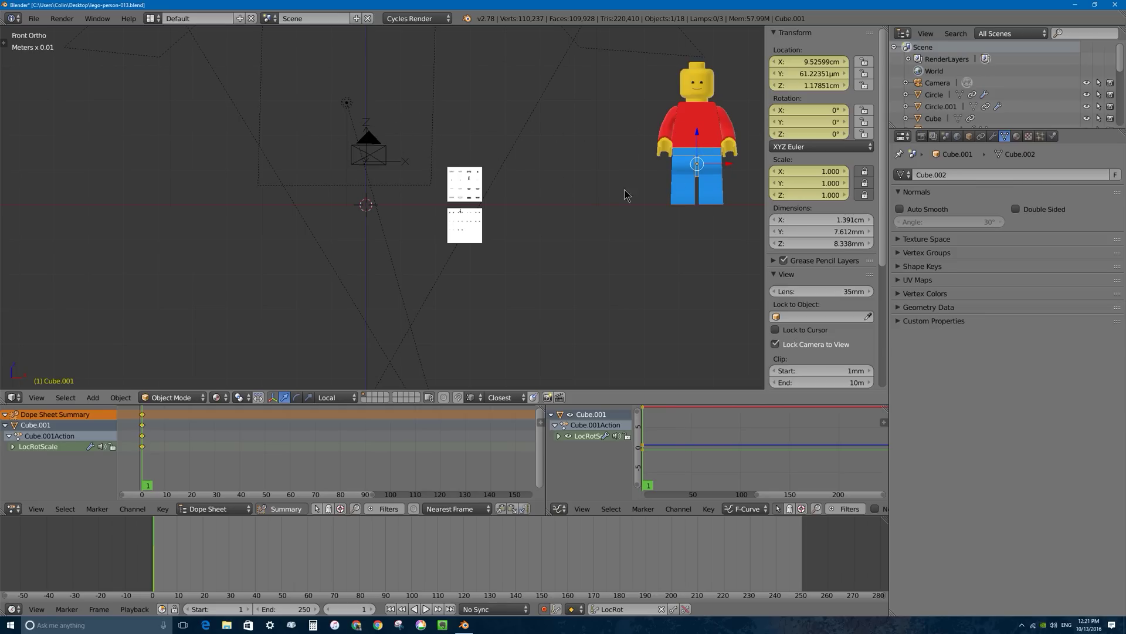
key("r")
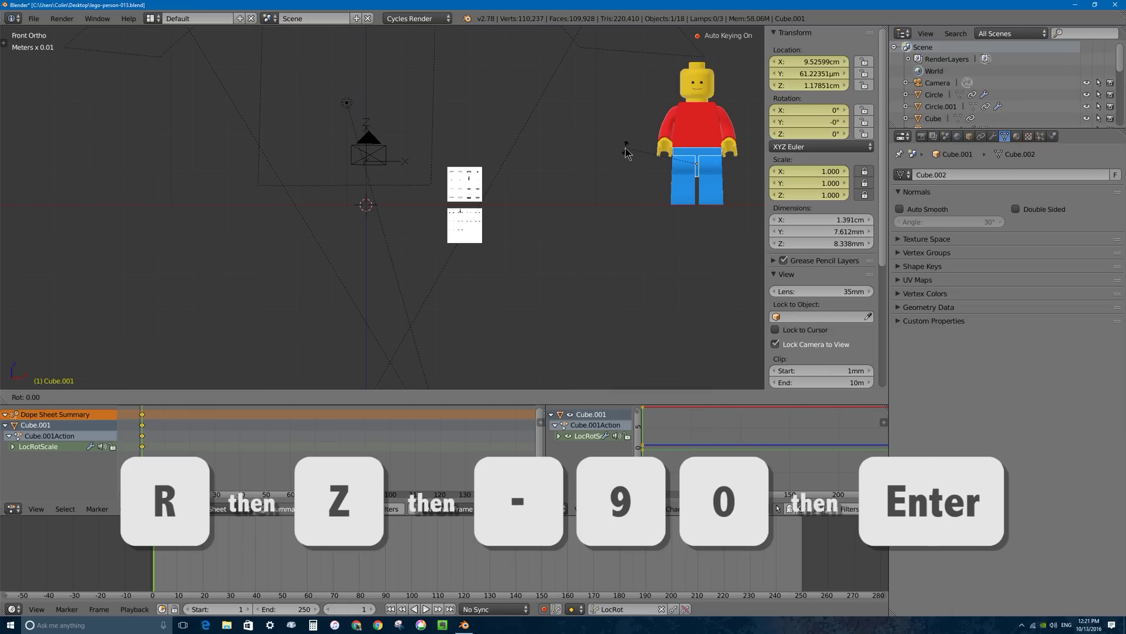
type("z")
type("-90")
key("Return")
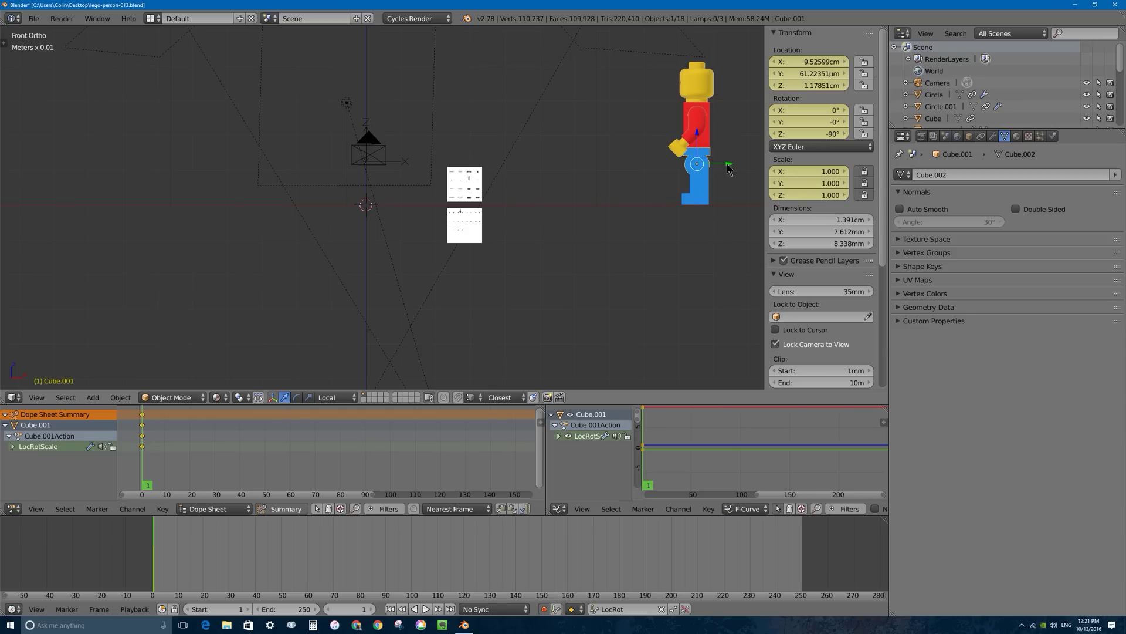
left_click_drag(731, 169, 736, 169)
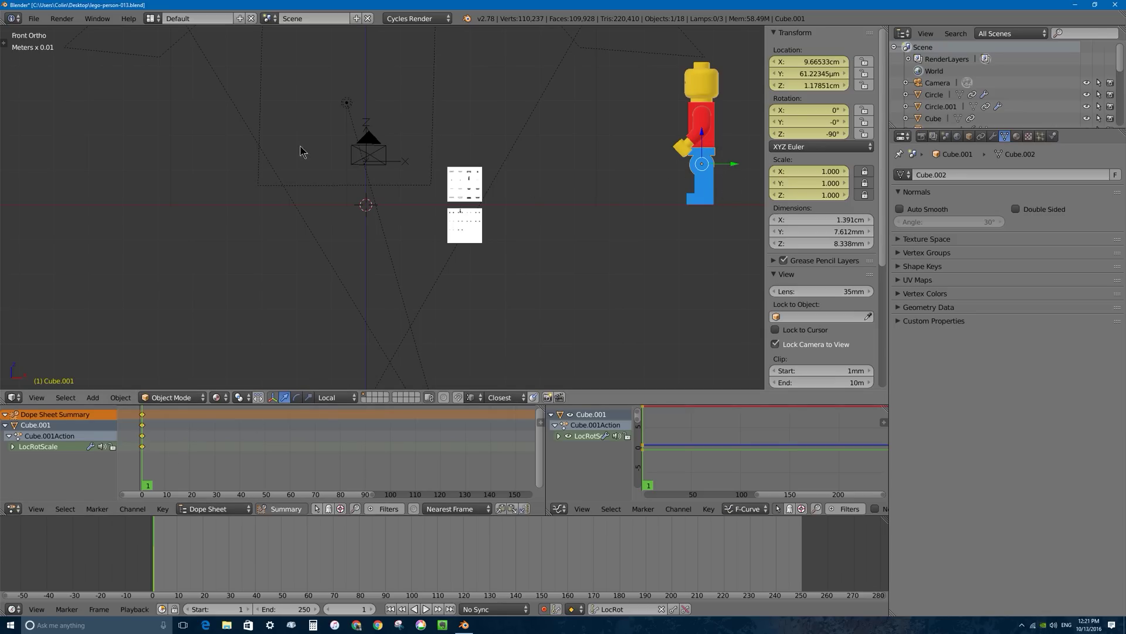
Step: At frame 72, slide the figure horizontally toward the scene's centre, to about X 4.4 mm
left_click_drag(182, 451, 322, 446)
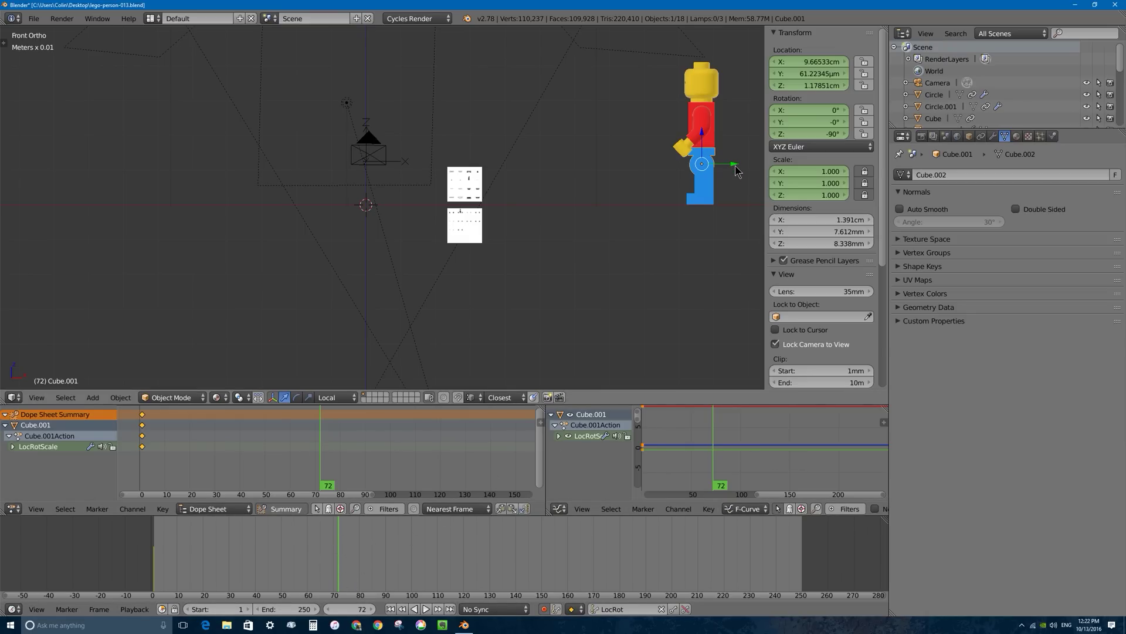
left_click_drag(733, 168, 411, 157)
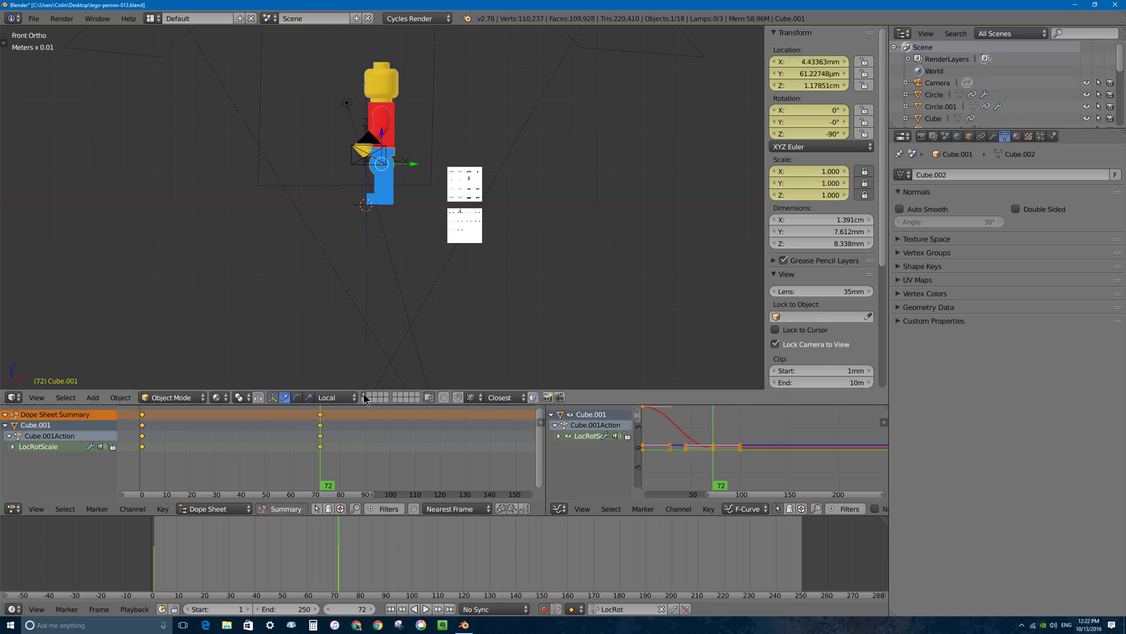
Step: Set the transform orientation to Global
left_click(336, 397)
left_click(344, 399)
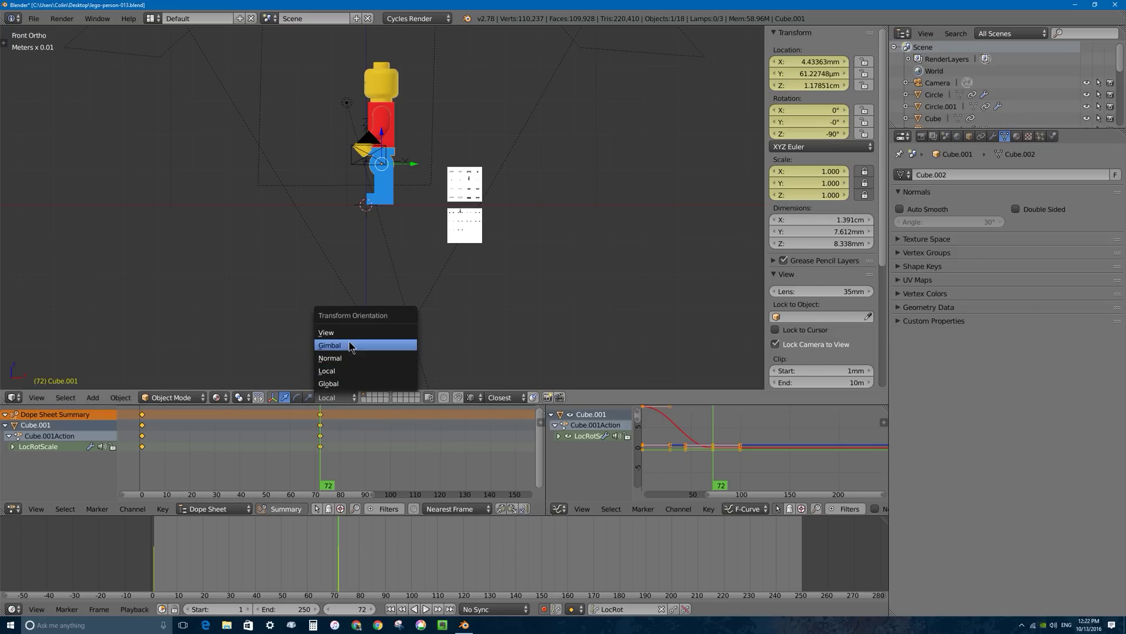
left_click(344, 382)
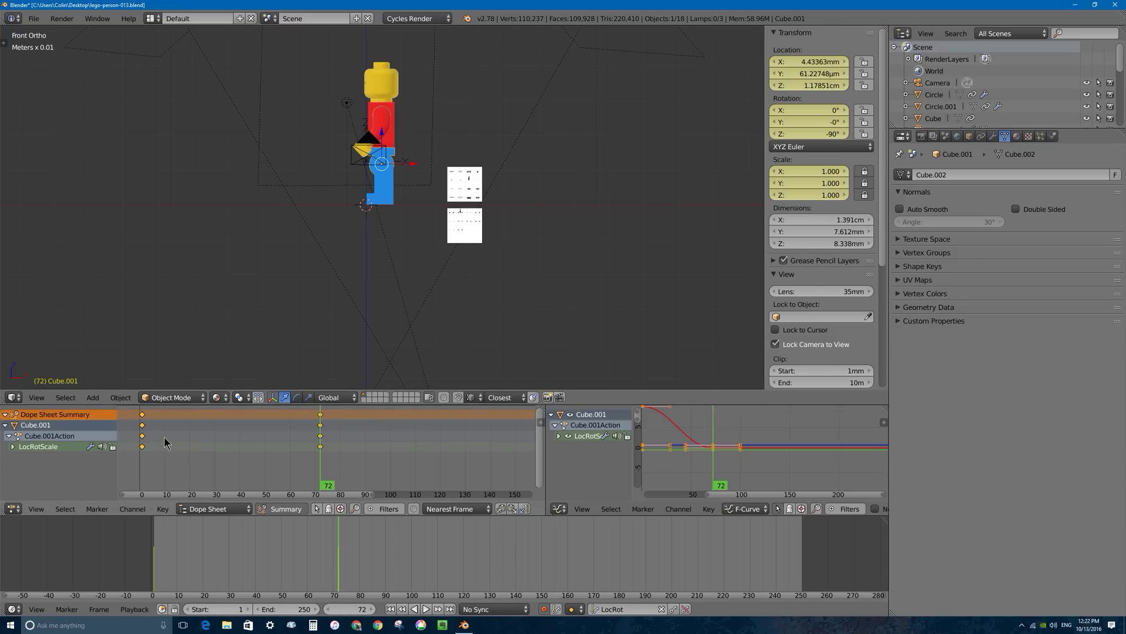
Step: Return to frame 1 and preview the figure's movement, ending playback at the first frame
left_click(143, 438)
key("alt+a")
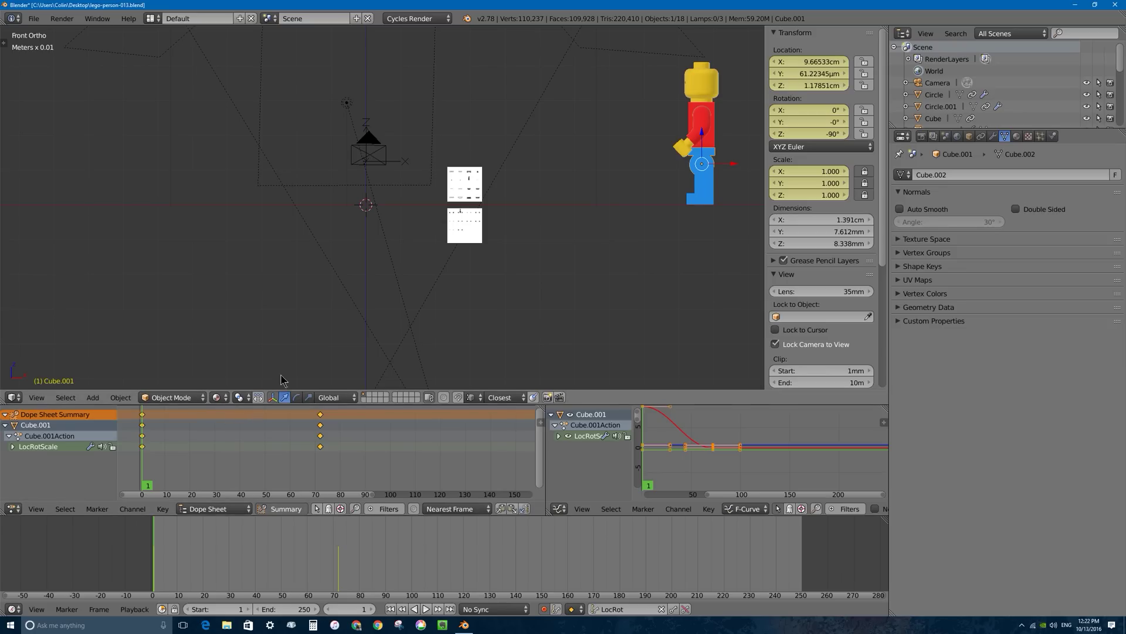
left_click_drag(212, 435, 161, 438)
key("Escape")
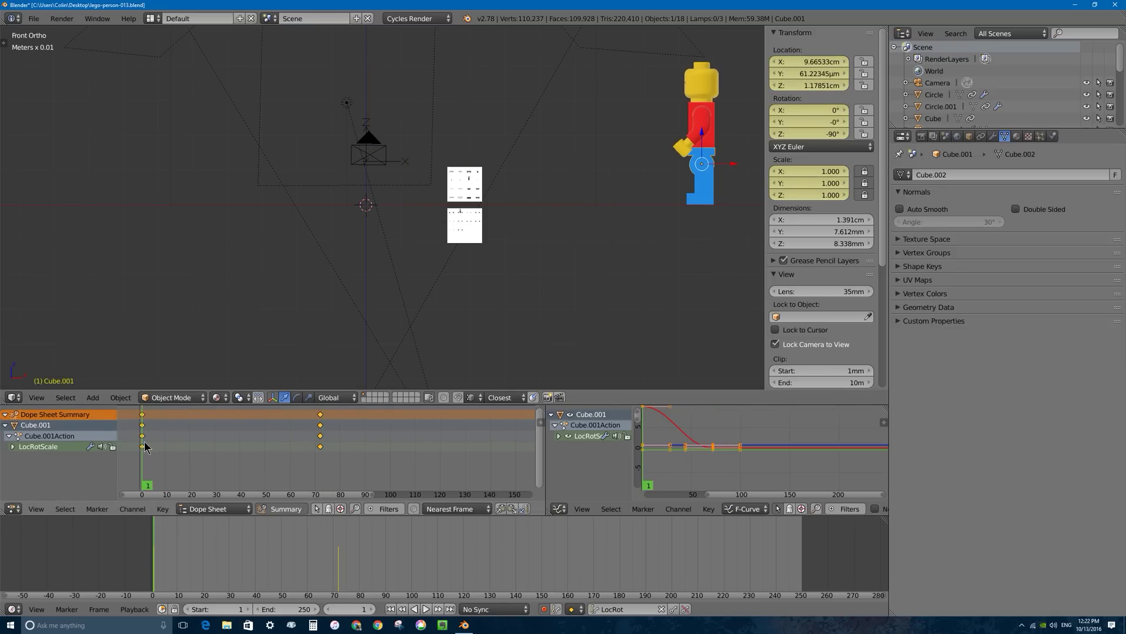
Step: At frame 1, pose the legs in a stride by rotating one about 41° backward and the other about 39° forward
right_click(713, 186)
key("r")
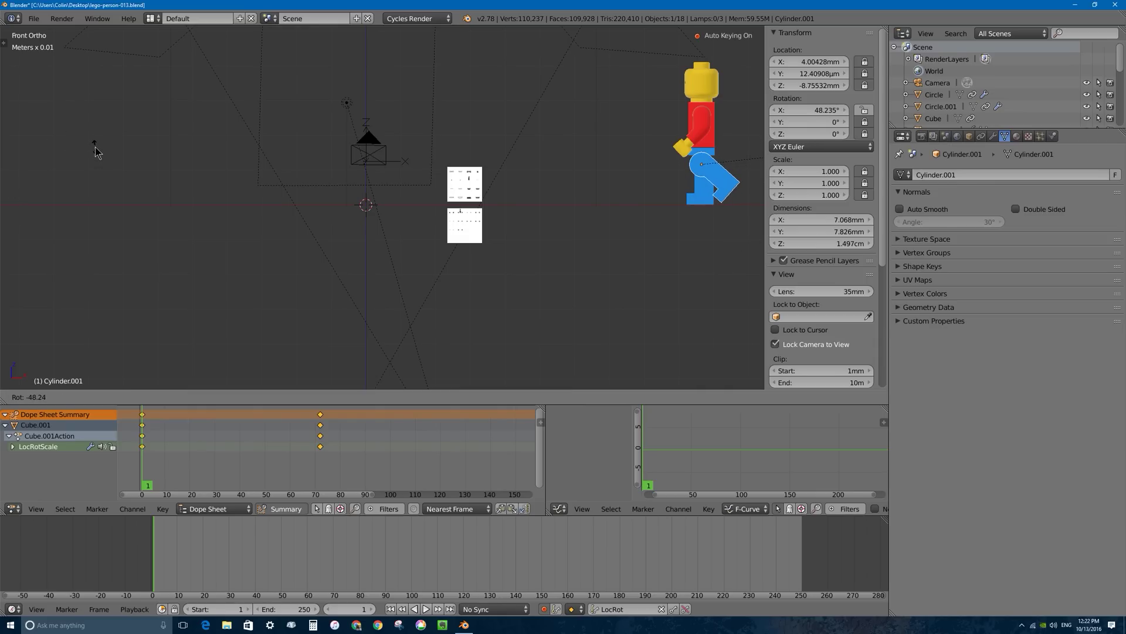
left_click(278, 226)
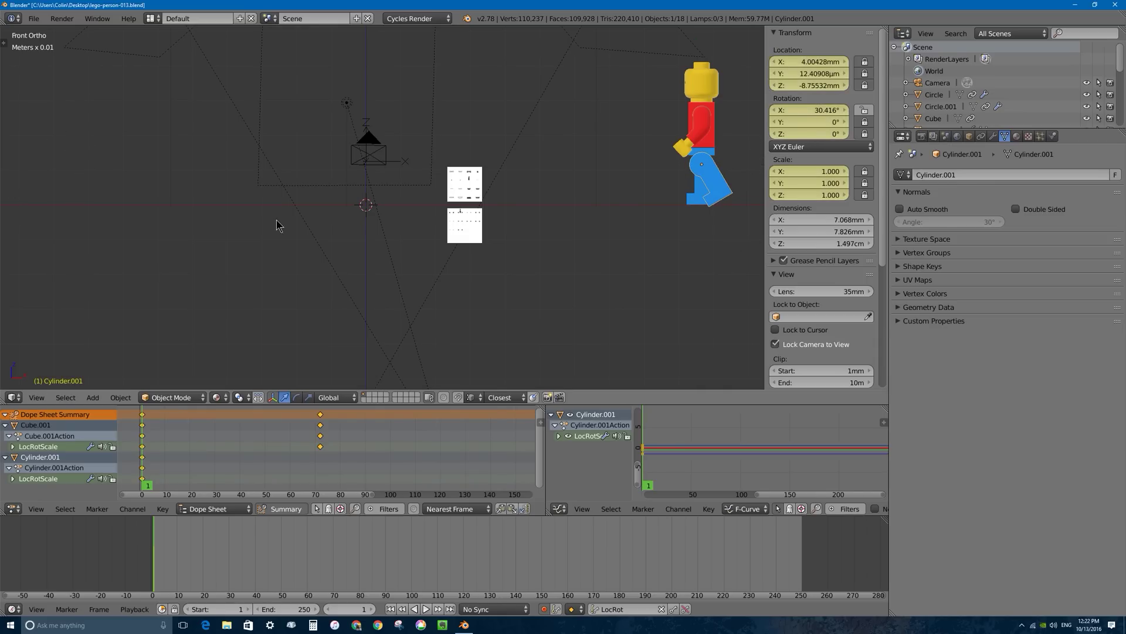
right_click(677, 198)
key("r")
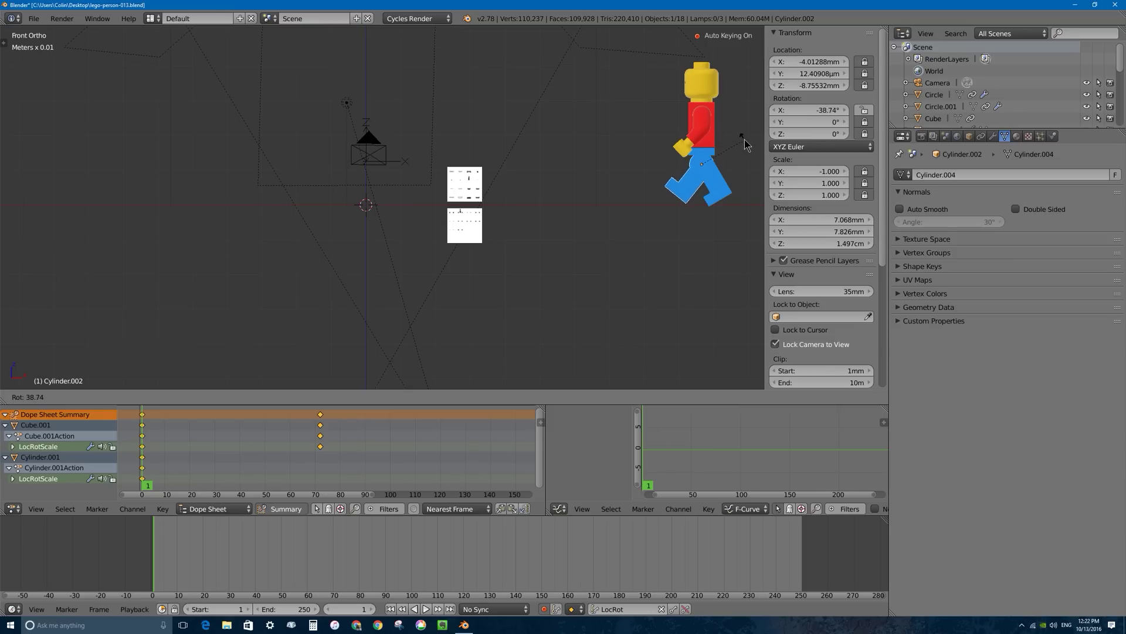
left_click(744, 136)
right_click(720, 193)
key("r")
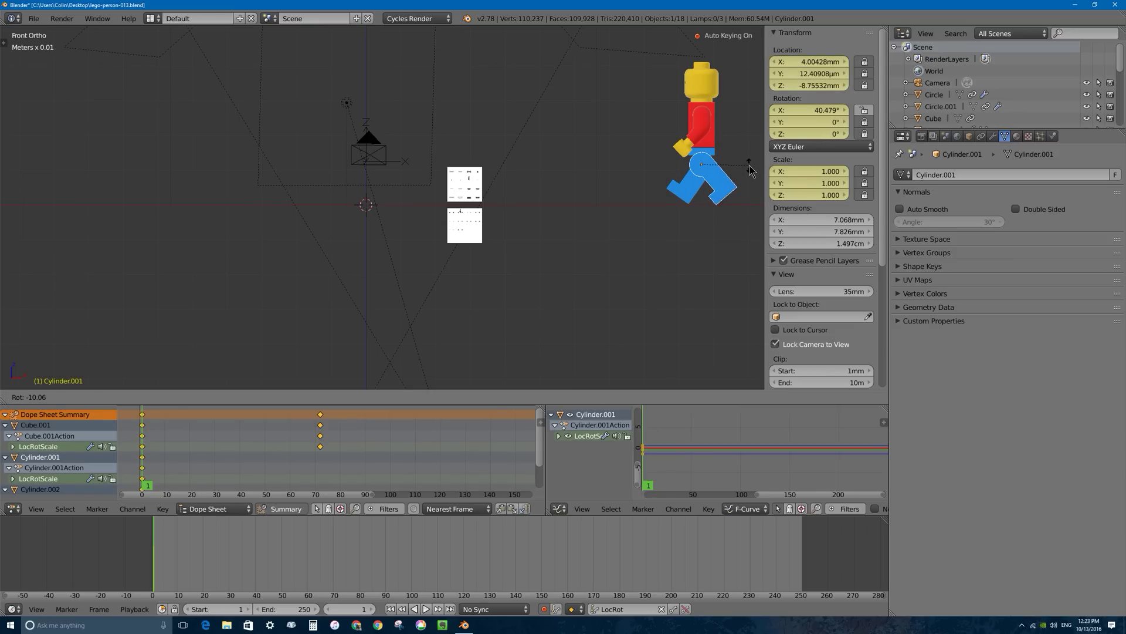
left_click(727, 194)
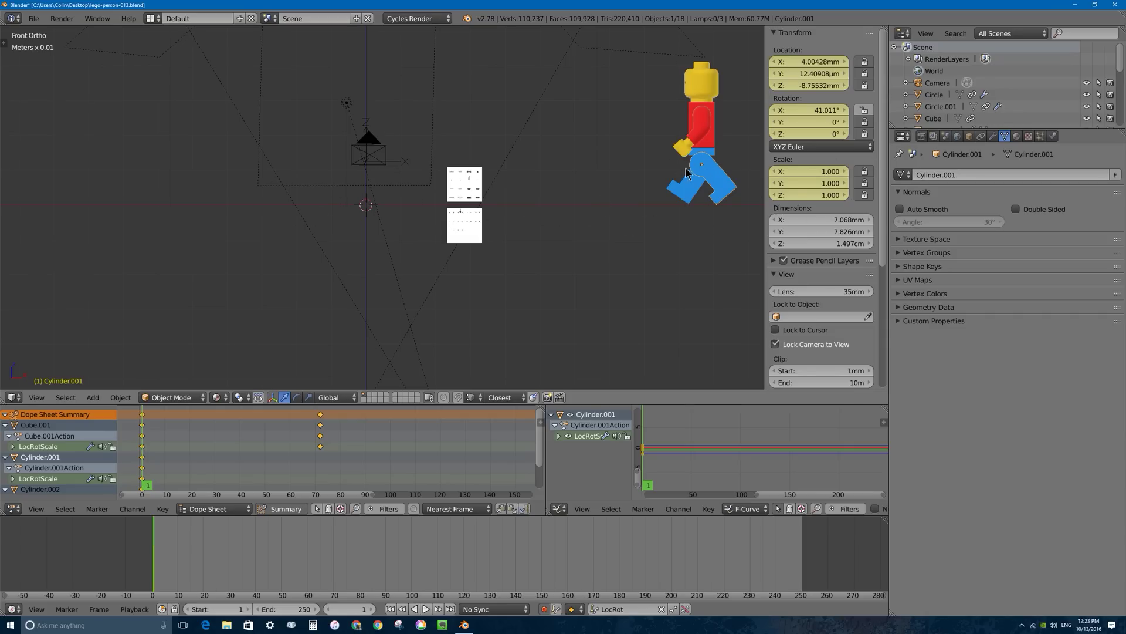
right_click(715, 151)
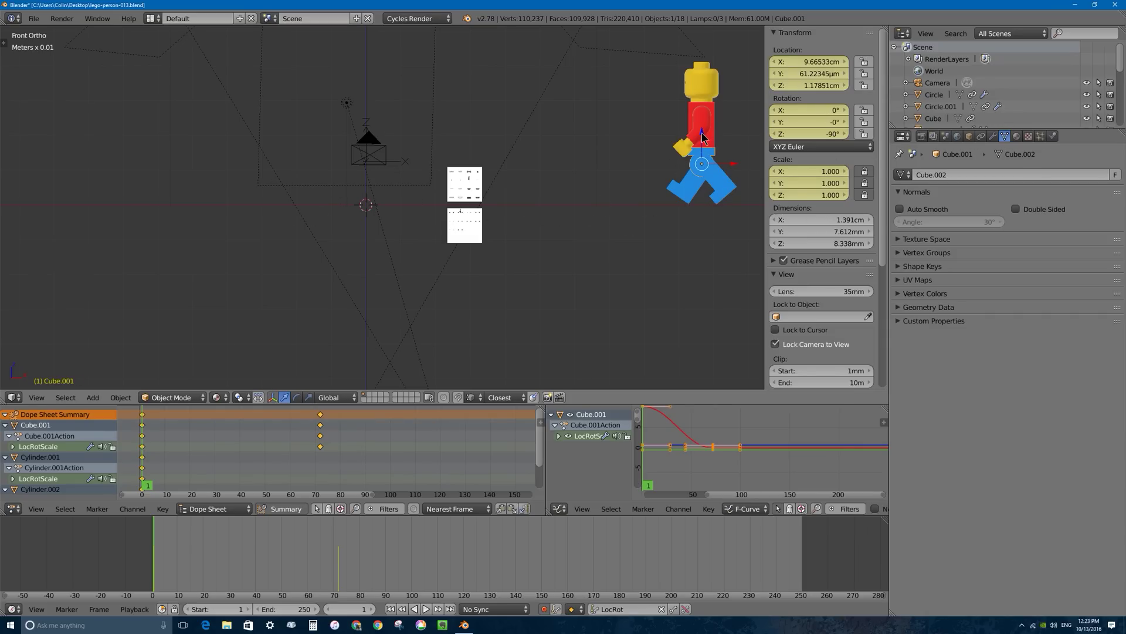
key("g")
key("z")
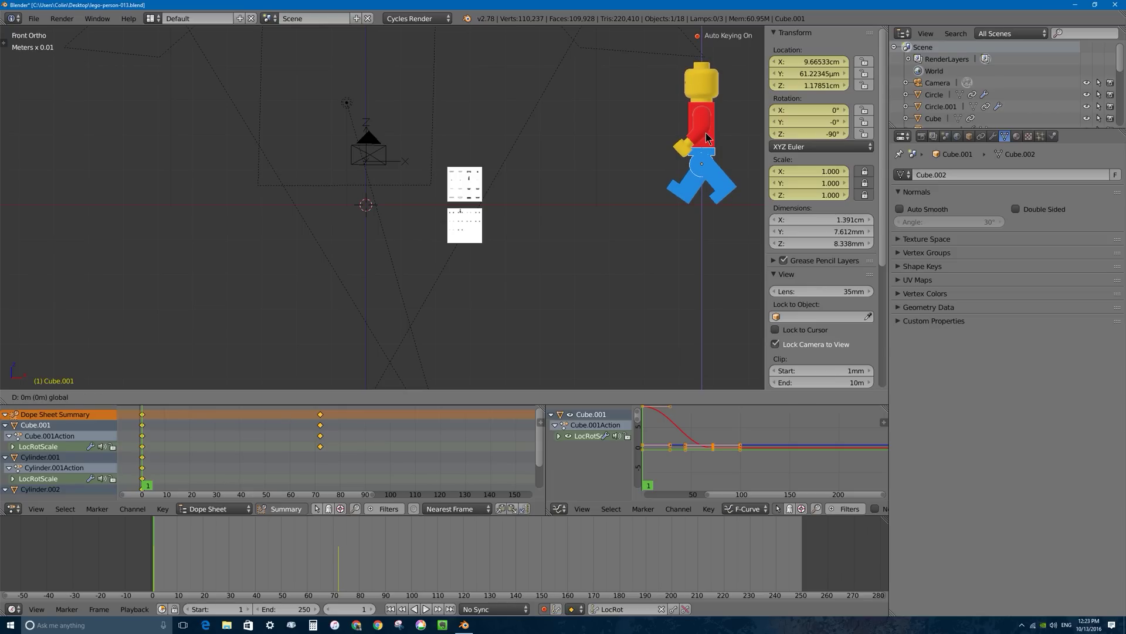
left_click(707, 139)
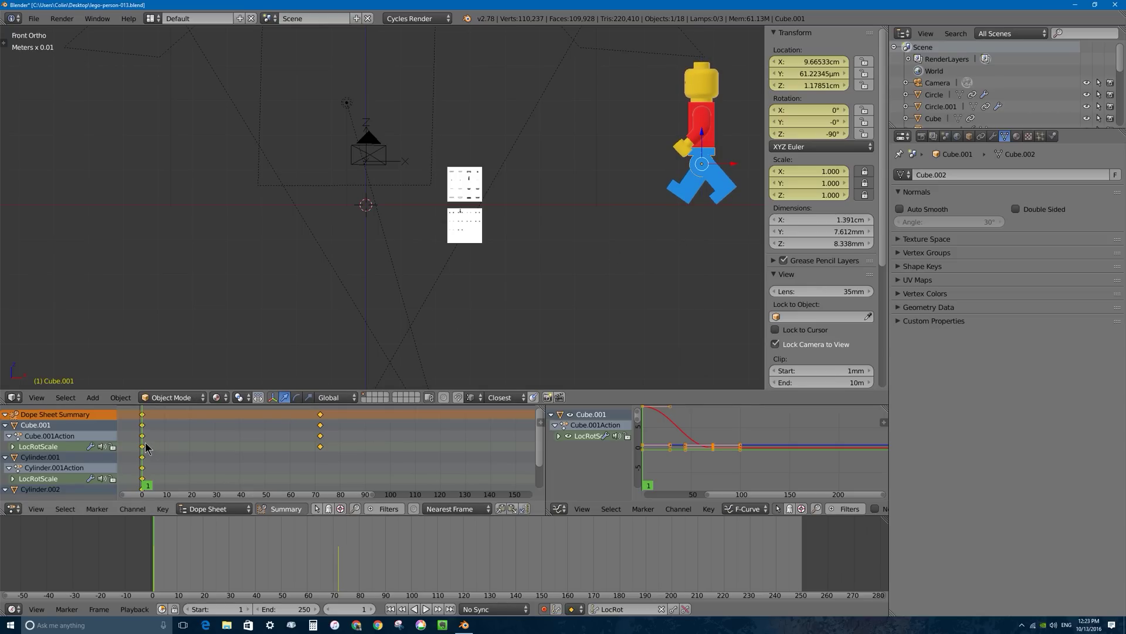
Step: At frame 8, pose both legs nearly upright, rotating the forward leg to about 0° and the rear leg to about -4°
key("alt+a")
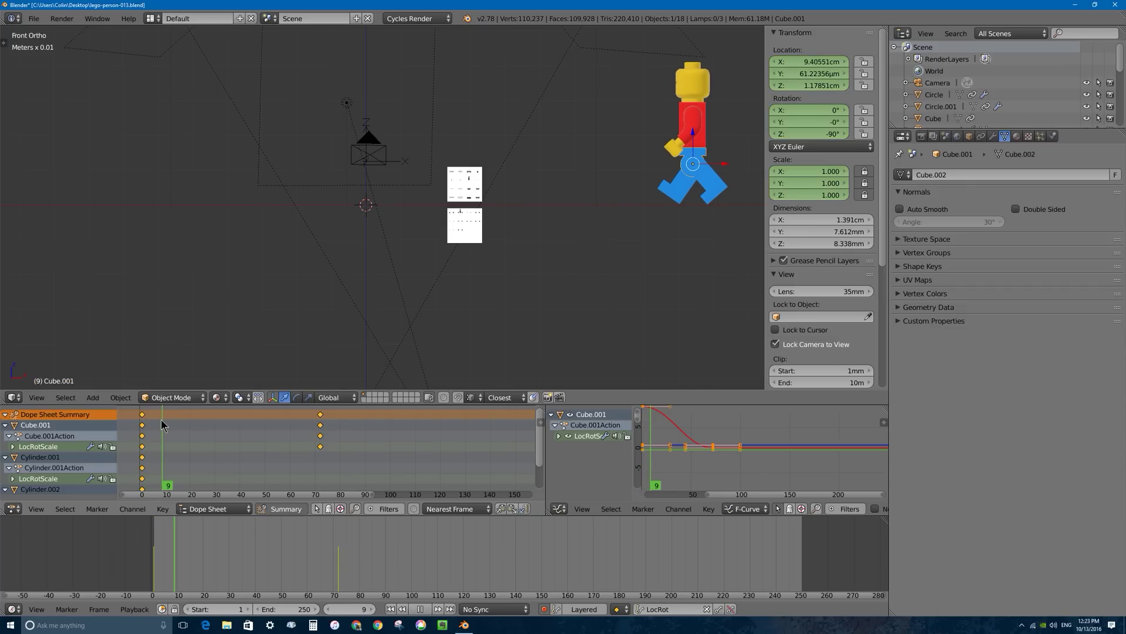
left_click_drag(161, 419, 158, 417)
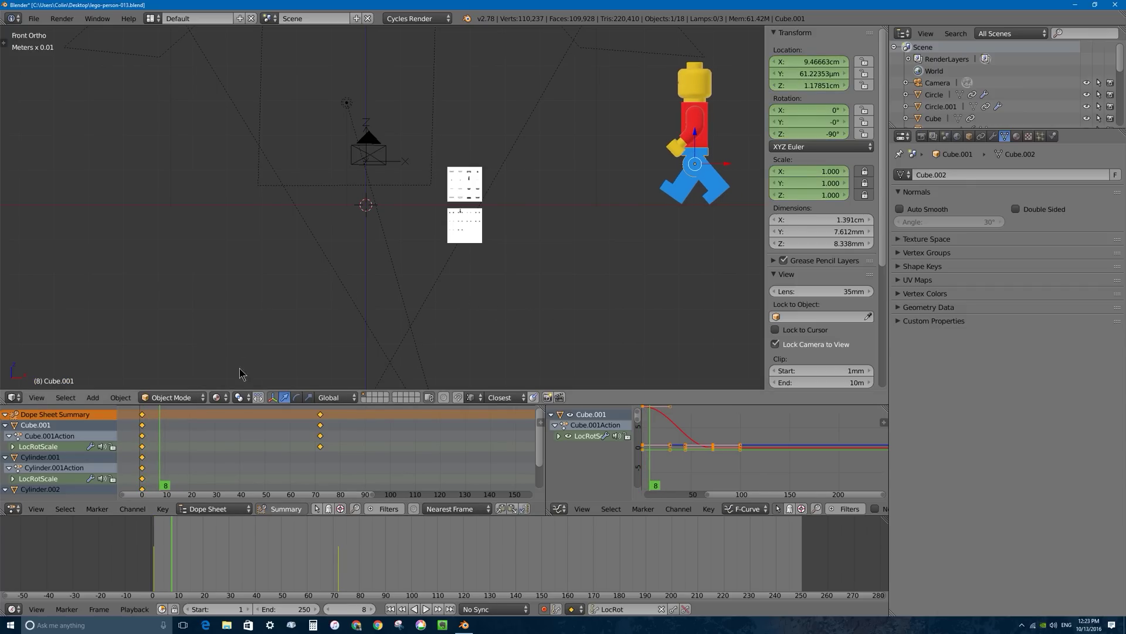
right_click(676, 189)
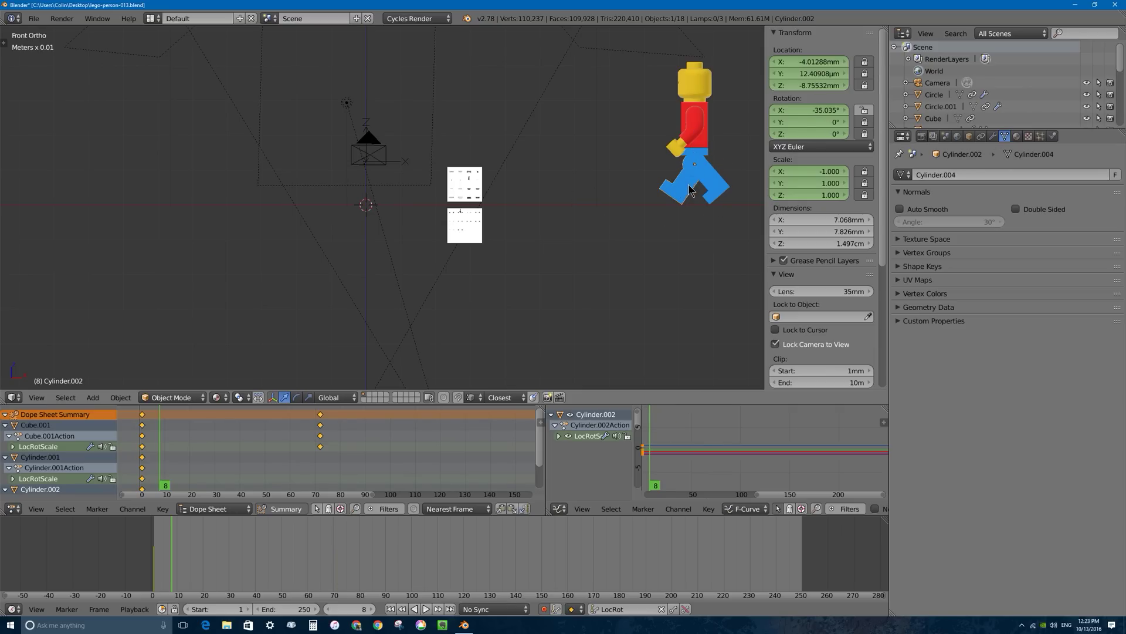
key("r")
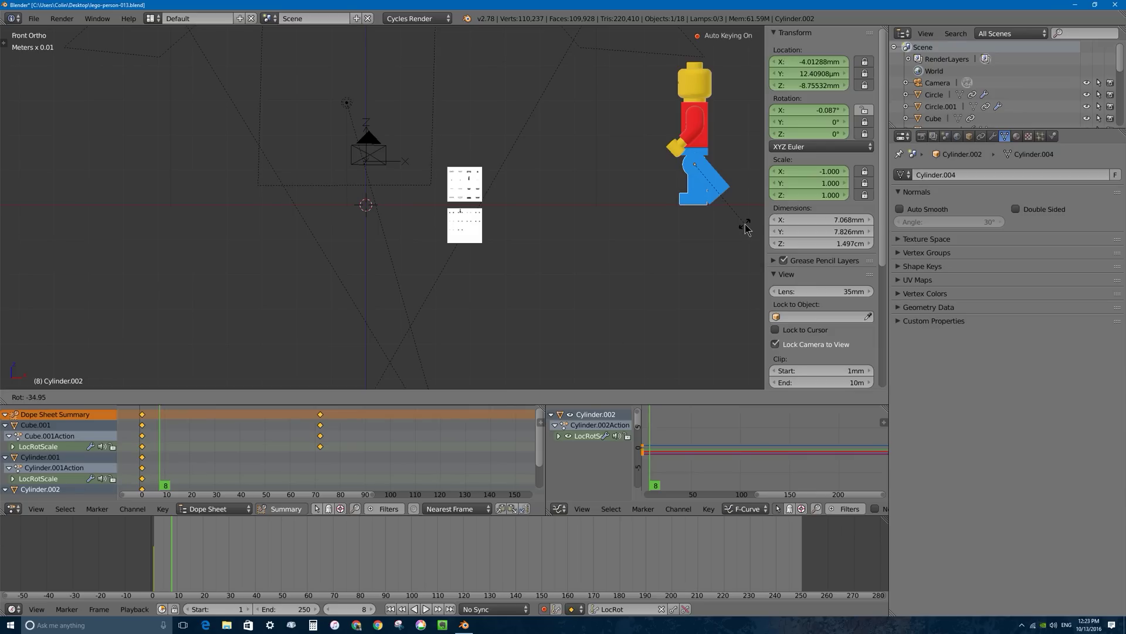
left_click(745, 227)
right_click(719, 179)
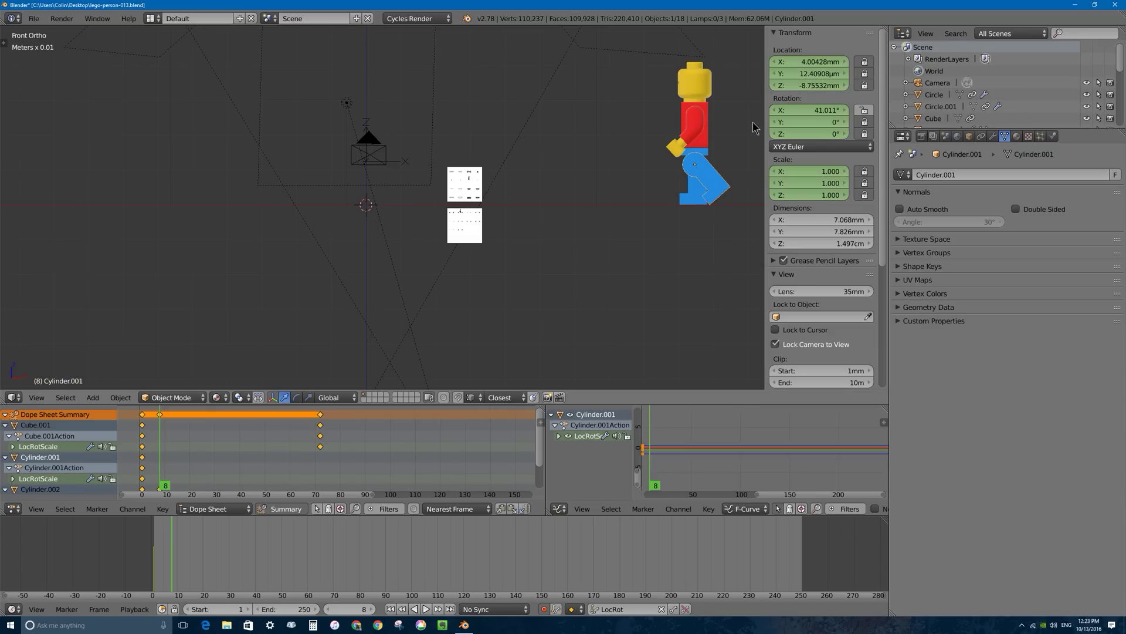
key("r")
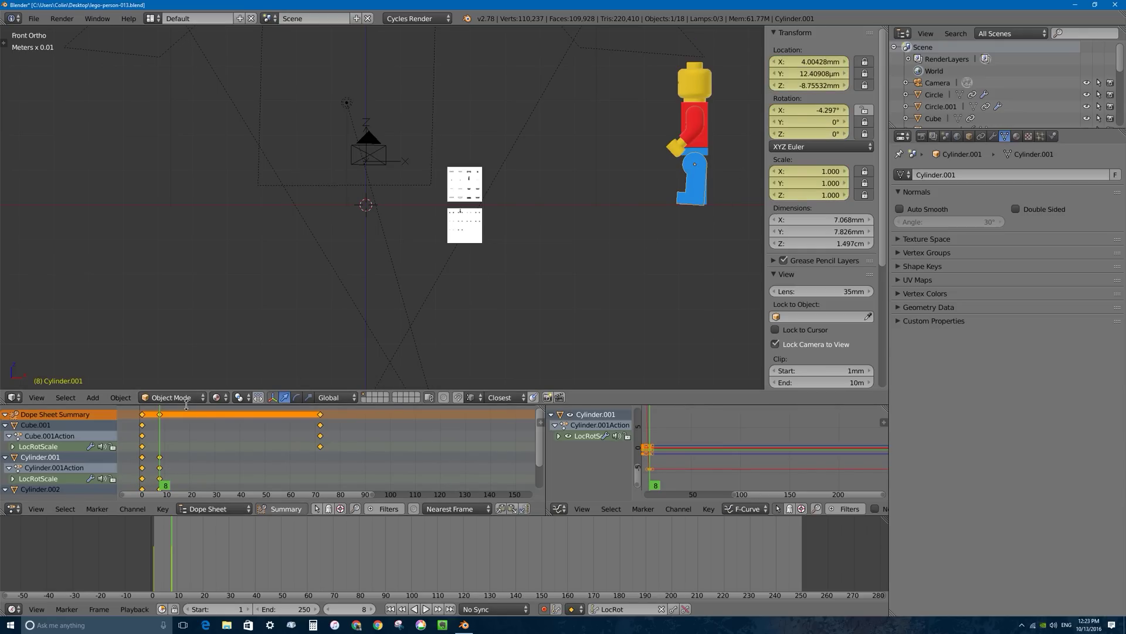
Step: Enlarge the Dope Sheet and collapse the channels of Cube.001, Cylinder.001 and Cylinder.002
left_click_drag(186, 405, 184, 358)
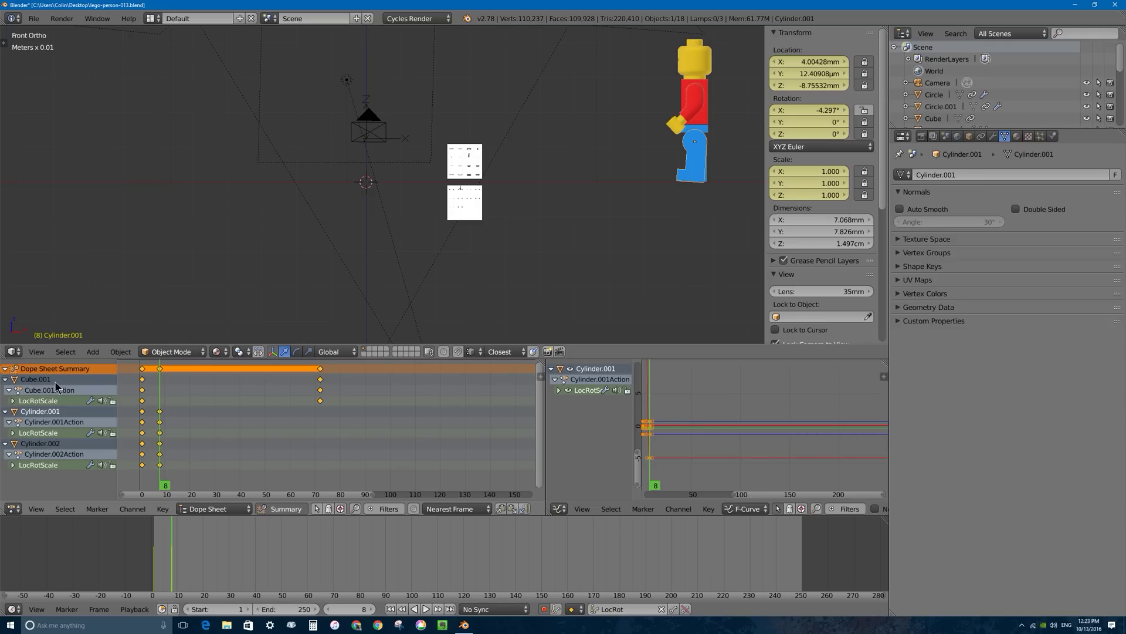
right_click(705, 133)
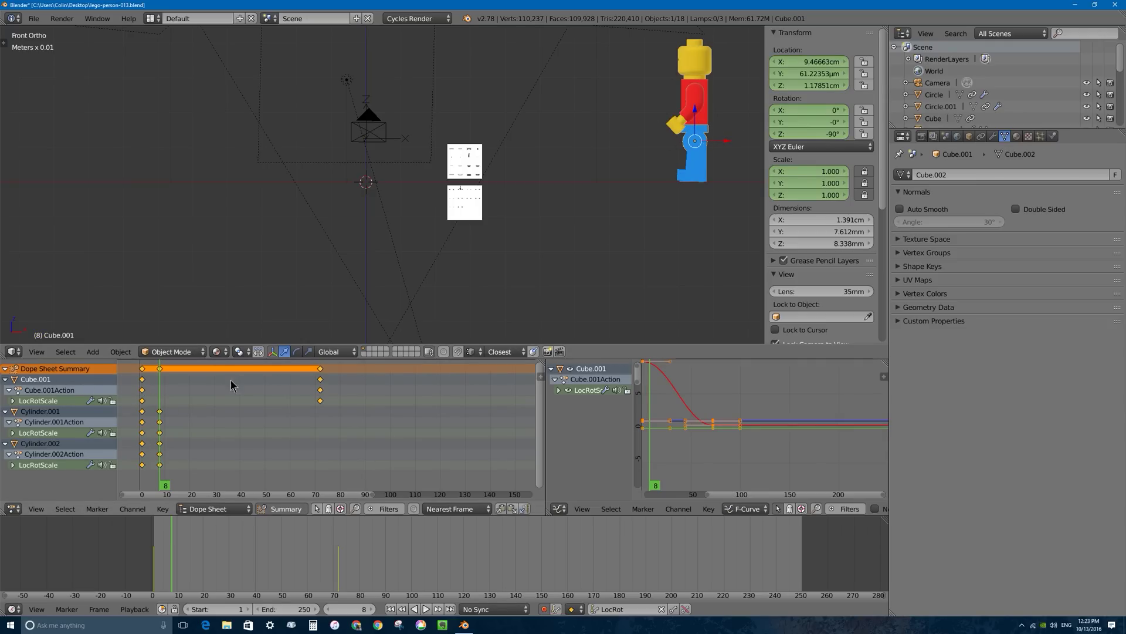
left_click(5, 379)
left_click(6, 390)
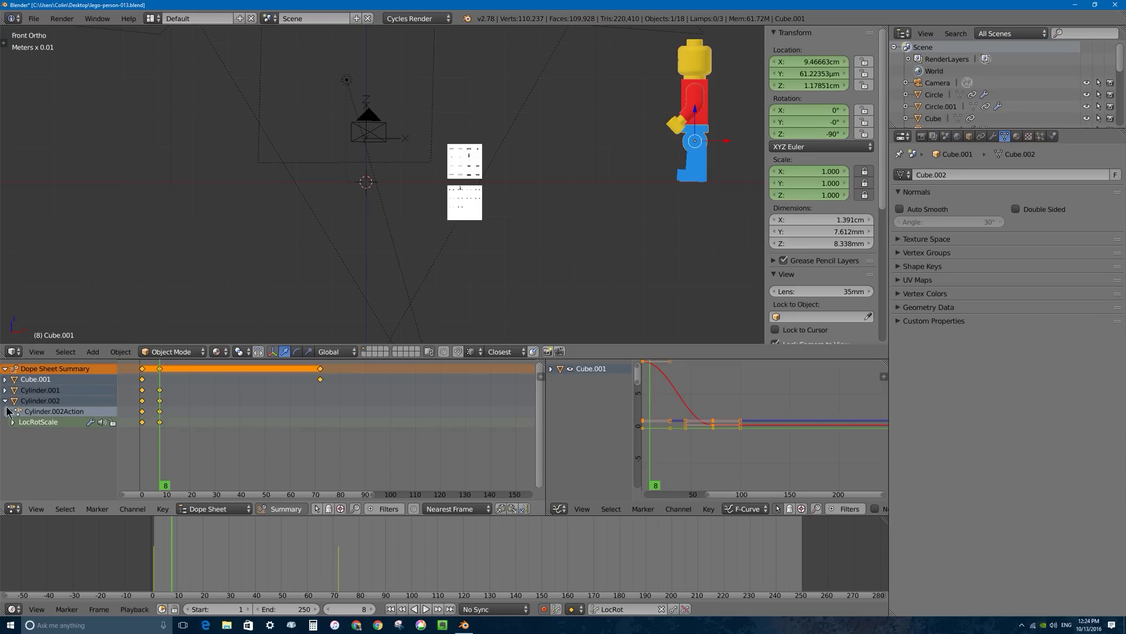
left_click(6, 401)
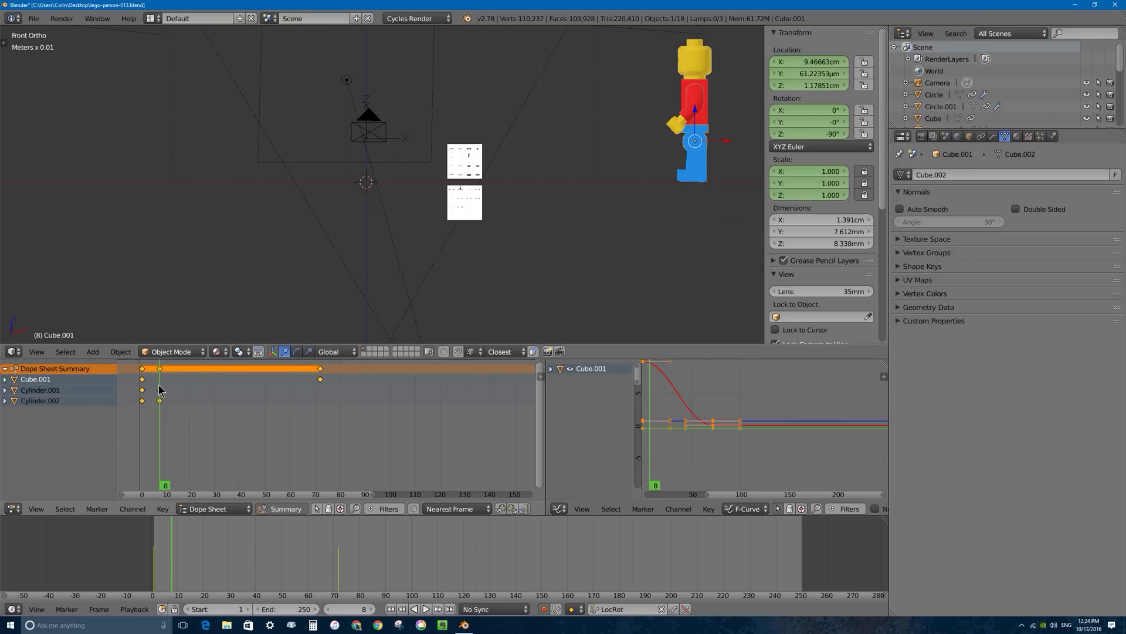
Step: Scrub back and forth around frames 7 to 17 to examine the figure's travel and leg poses, ending at frame 8
mouse_move(158, 385)
left_mouse_down()
mouse_move(143, 384)
mouse_move(158, 383)
left_mouse_up()
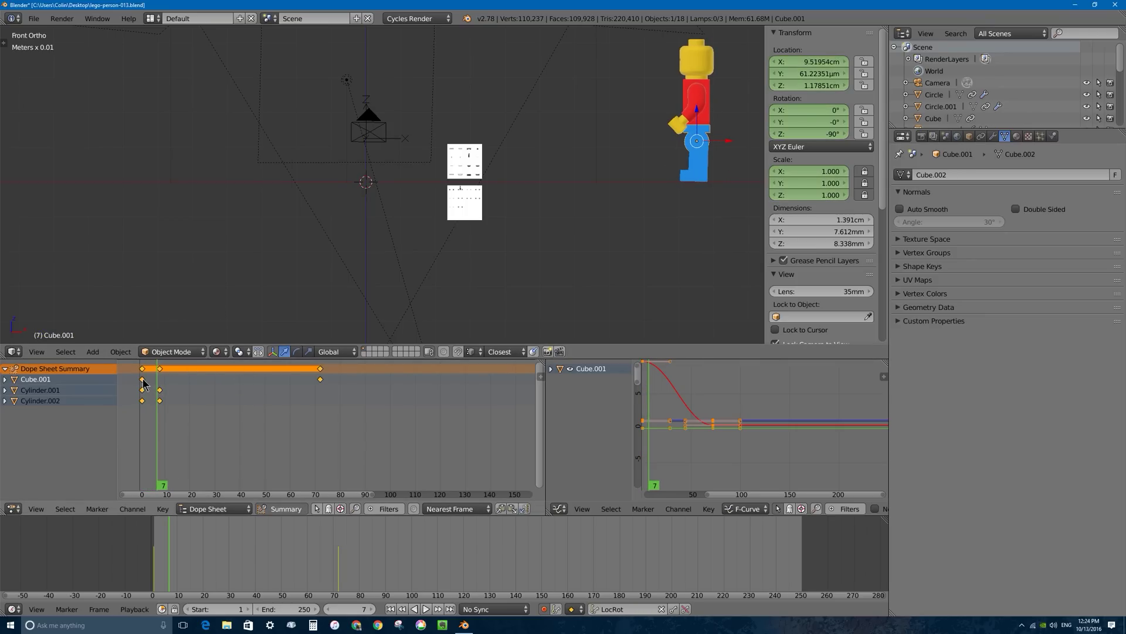
key("alt+a")
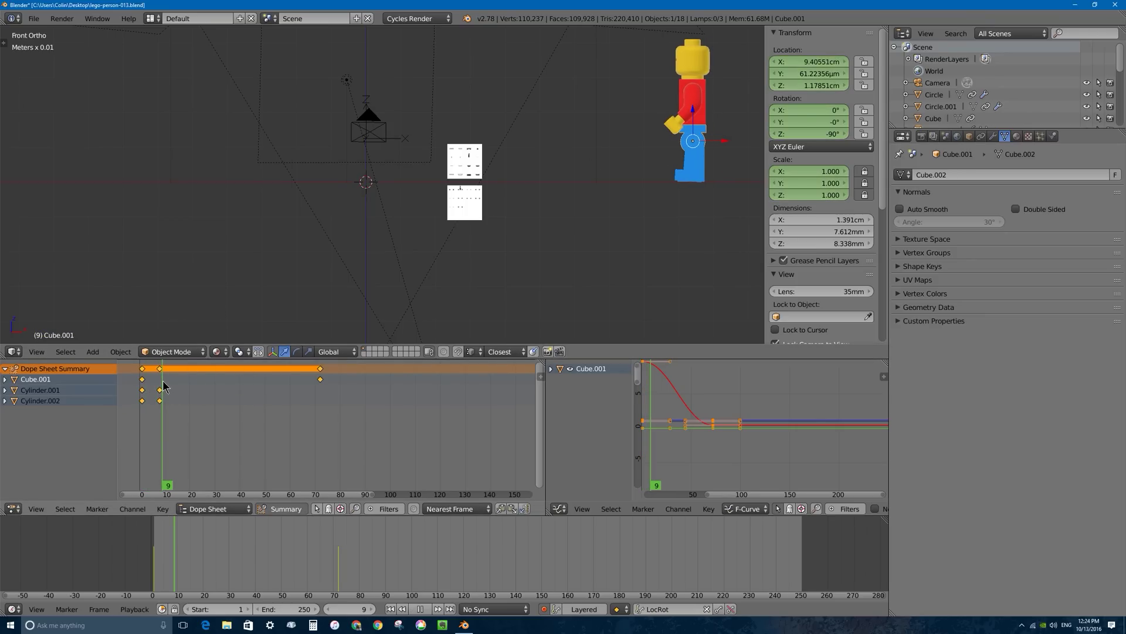
key("Escape")
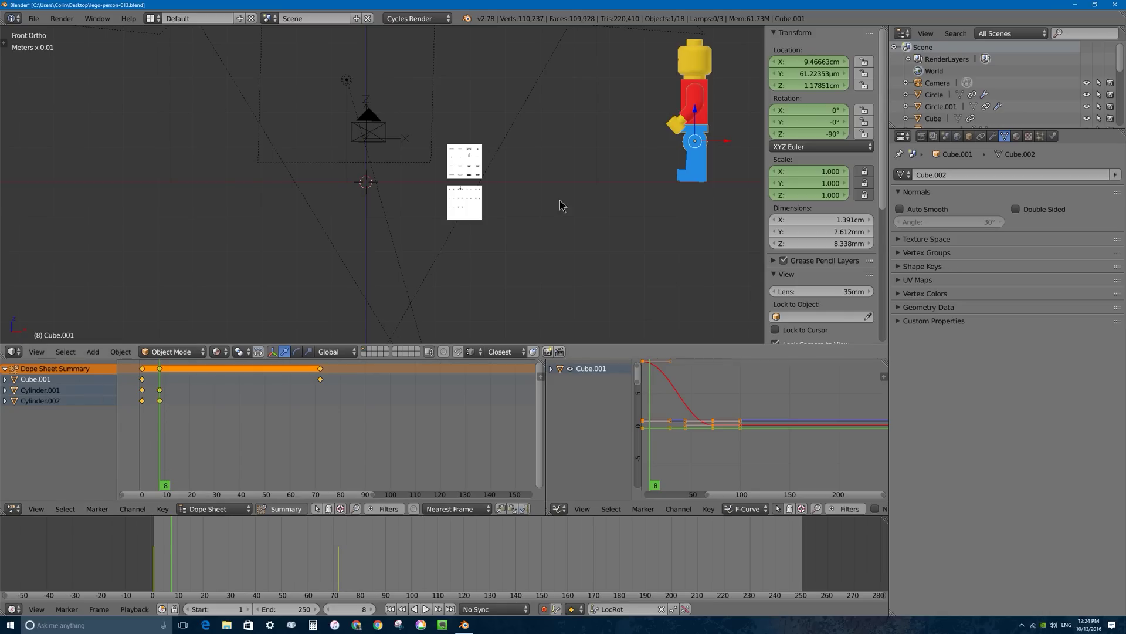
key("alt+a")
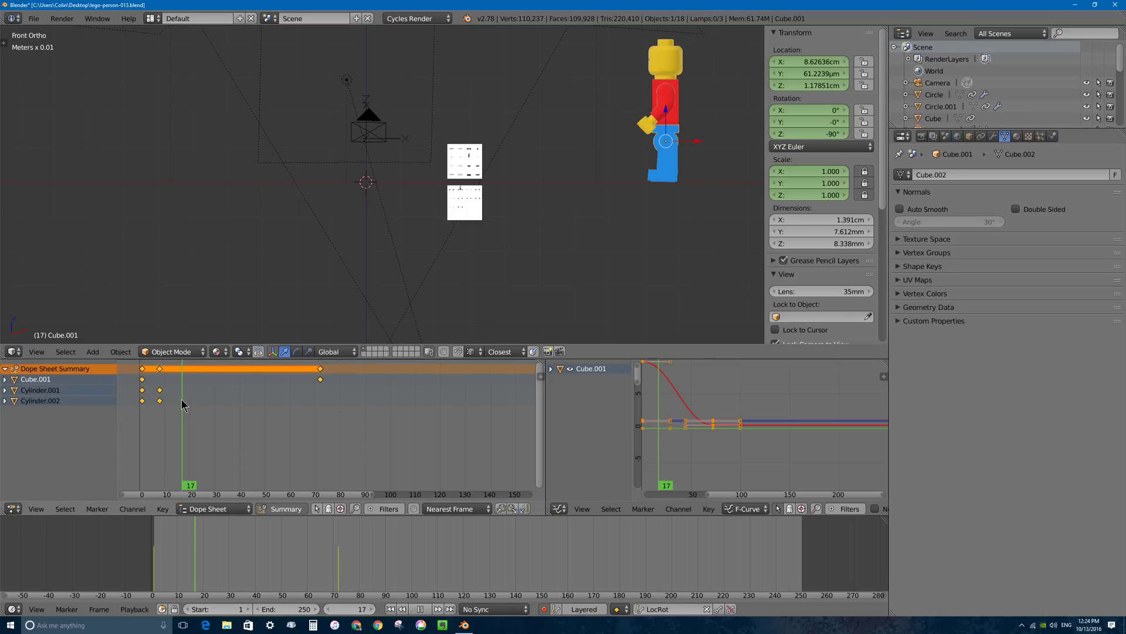
key("alt+a")
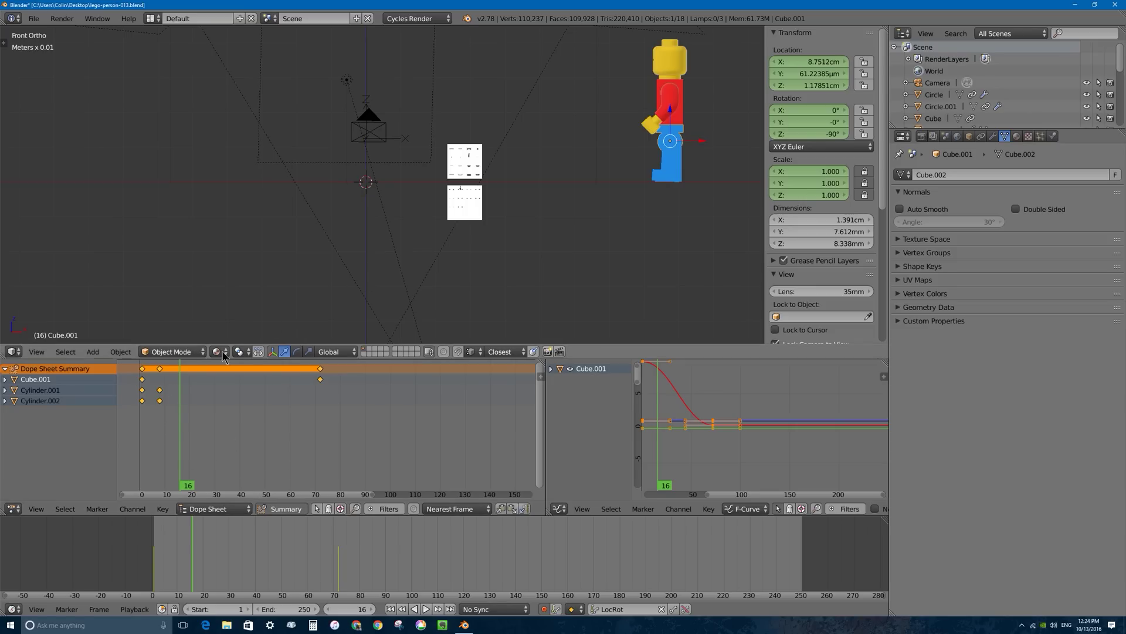
key("alt+a")
left_click(161, 400)
key("alt+a")
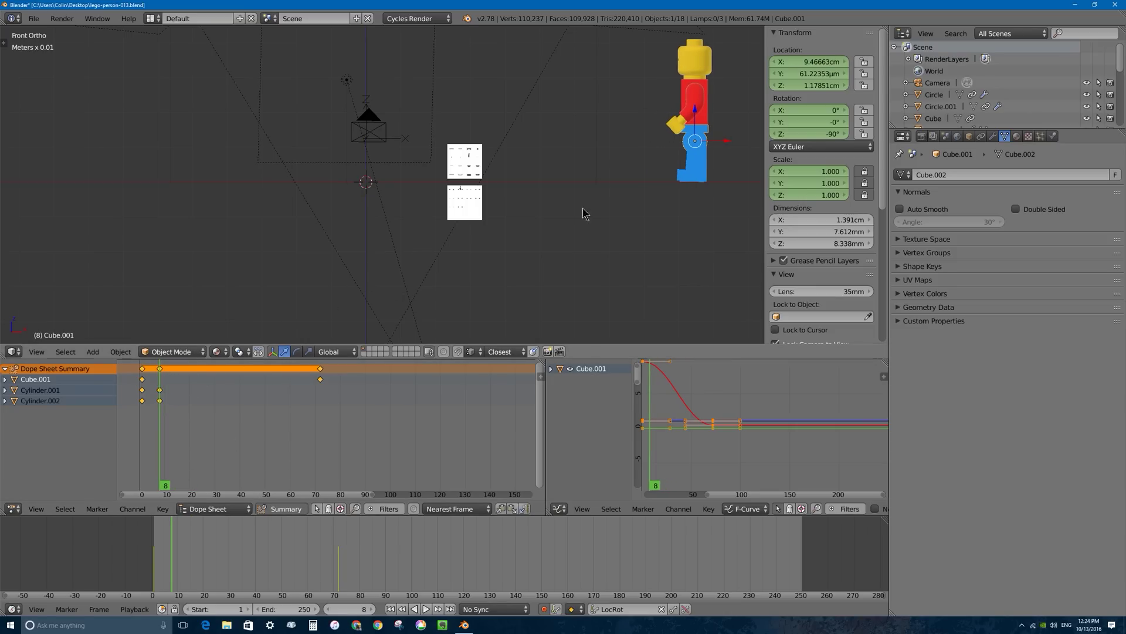
Step: At frame 16, pose the opposite stride by rotating Cylinder.002 about 38° backward and Cylinder.001 about 39° forward
right_click(708, 175)
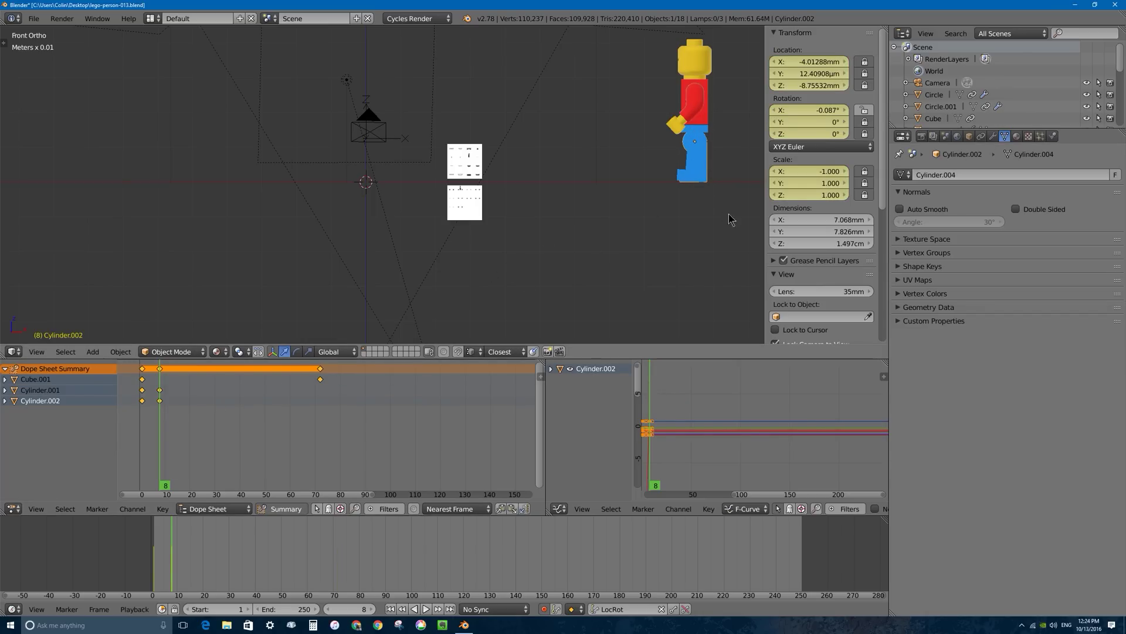
key("alt+a")
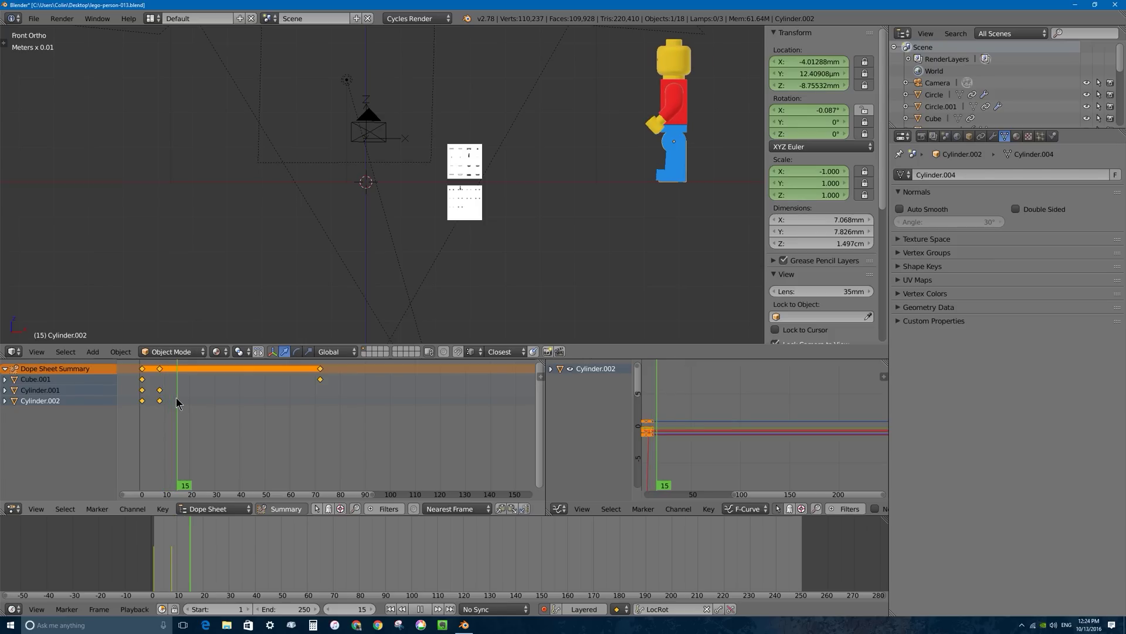
key("alt+a")
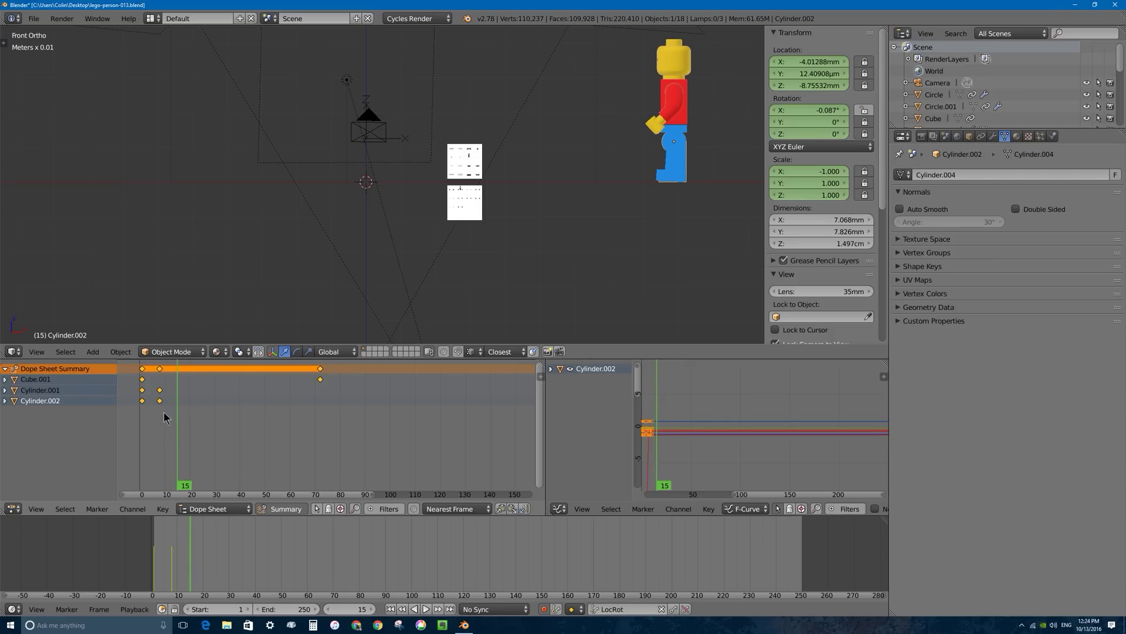
key("Right")
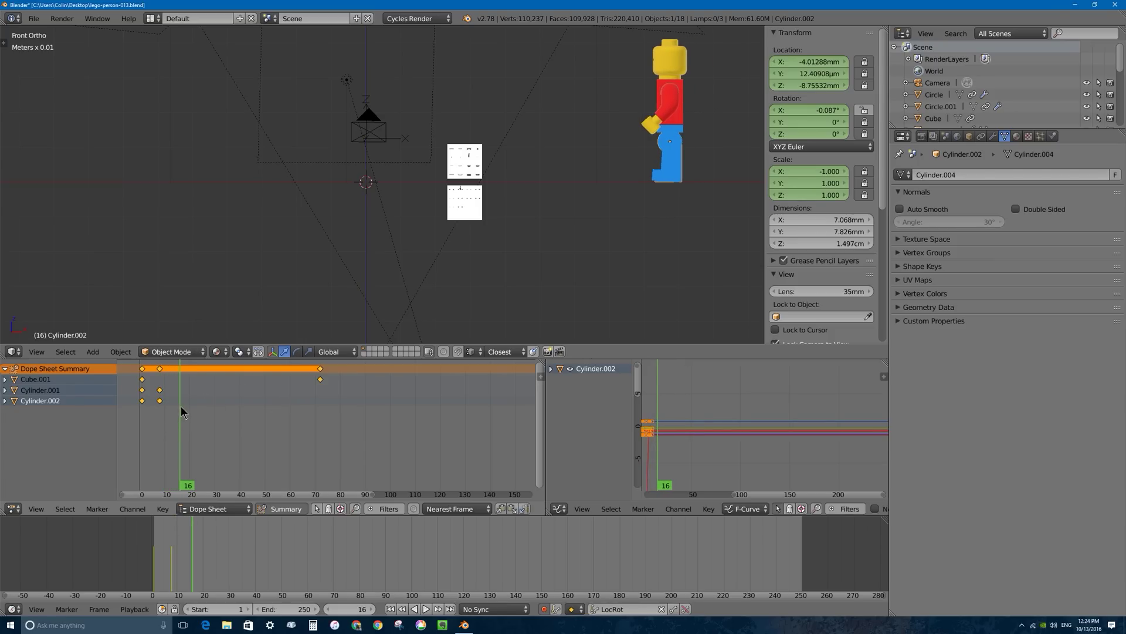
key("r")
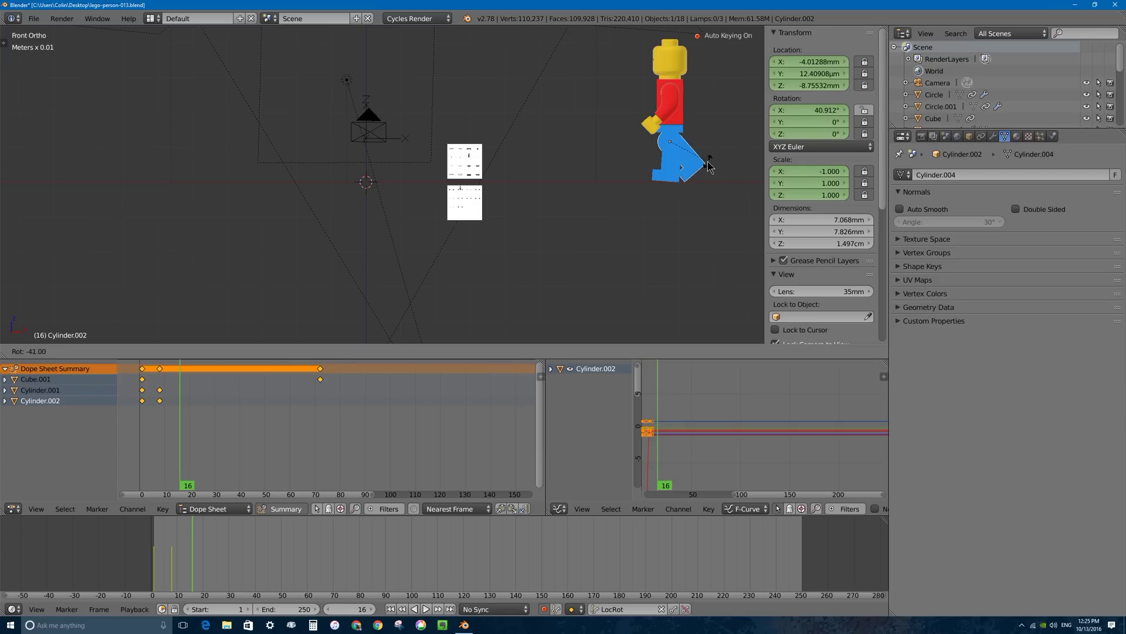
left_click(704, 170)
right_click(684, 167)
key("r")
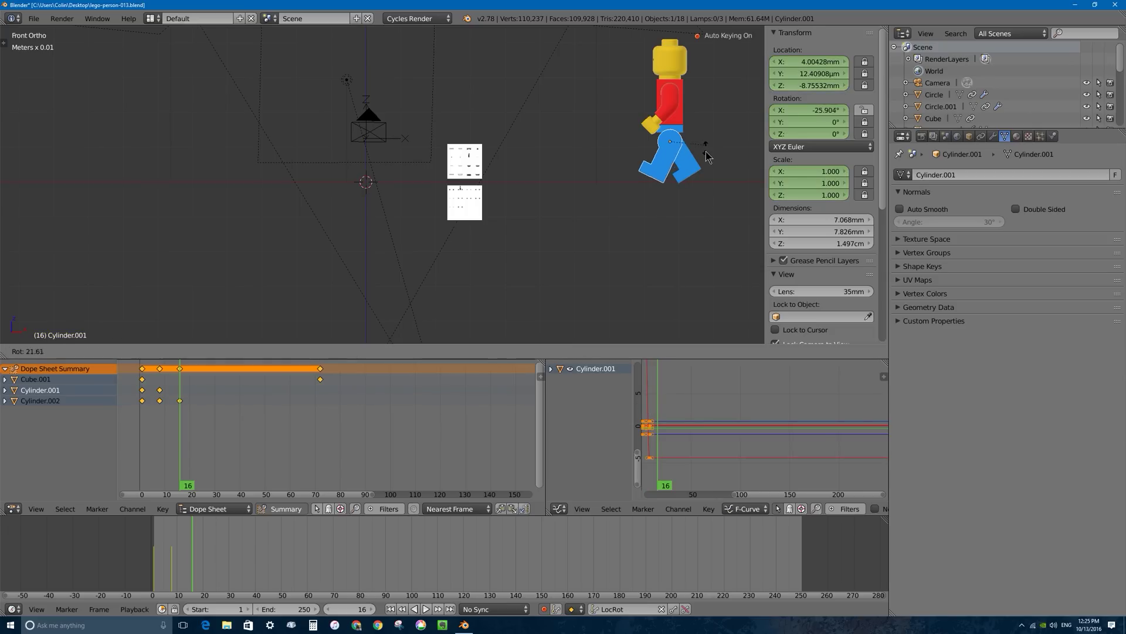
left_click(706, 157)
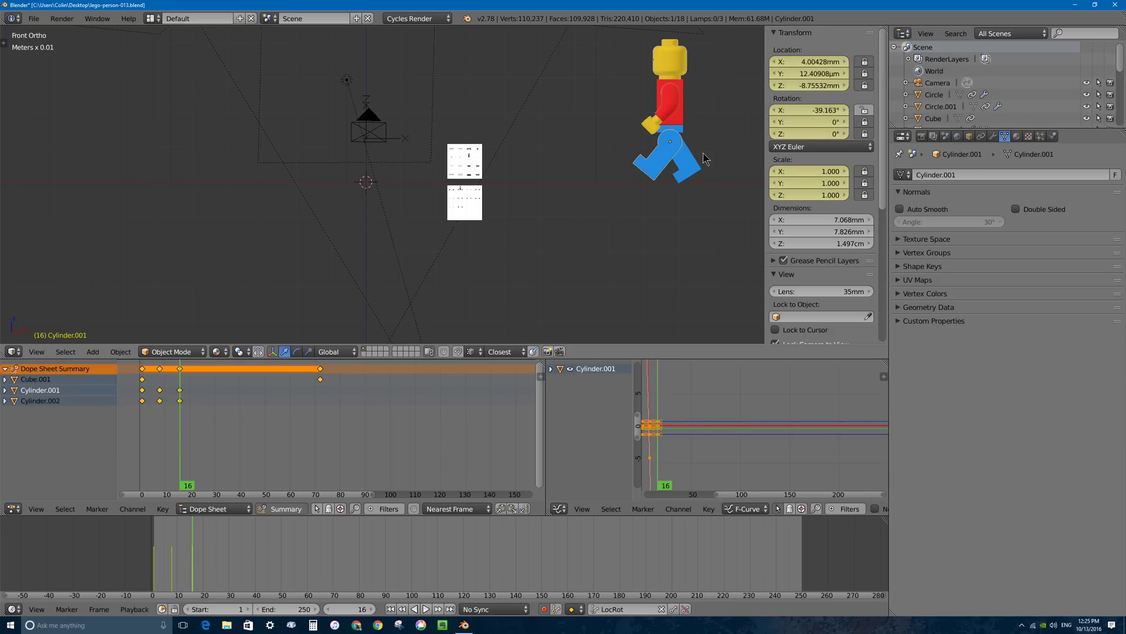
right_click(704, 157)
key("r")
left_click(685, 186)
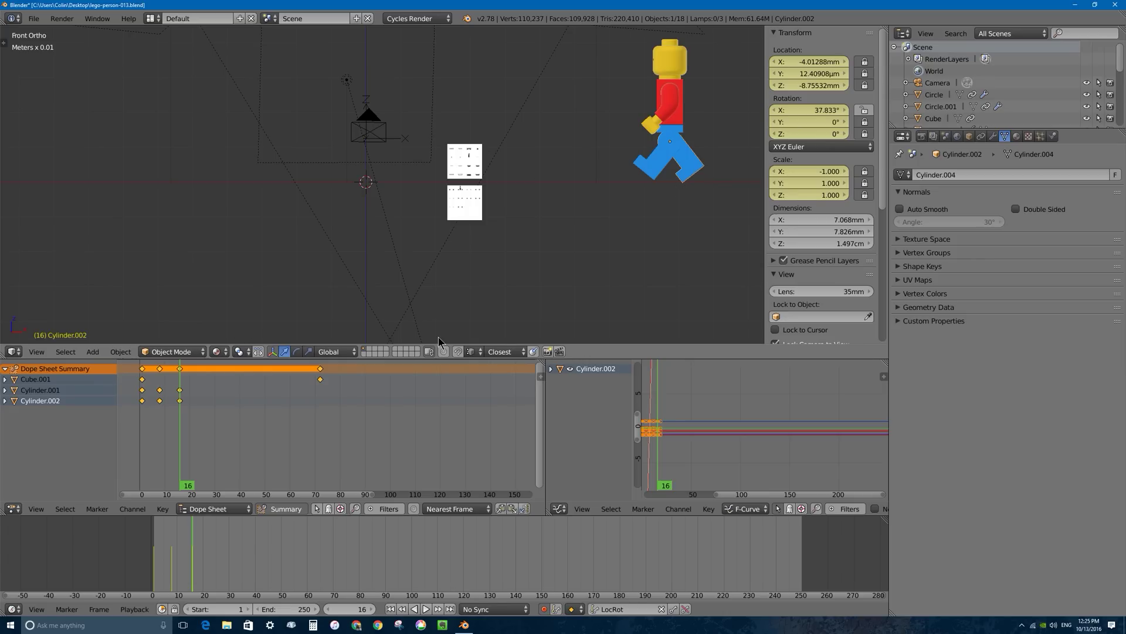
Step: Select the figure's body, return to frame 1 and place the 3D cursor at the forward foot as a ground reference
right_click(679, 133)
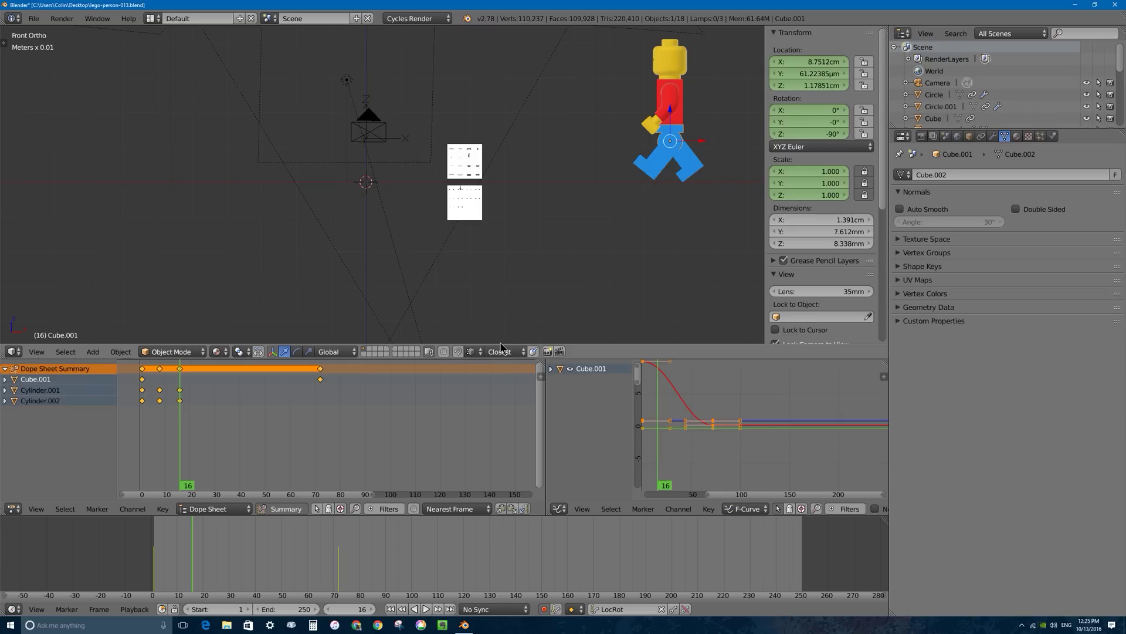
key("alt+a")
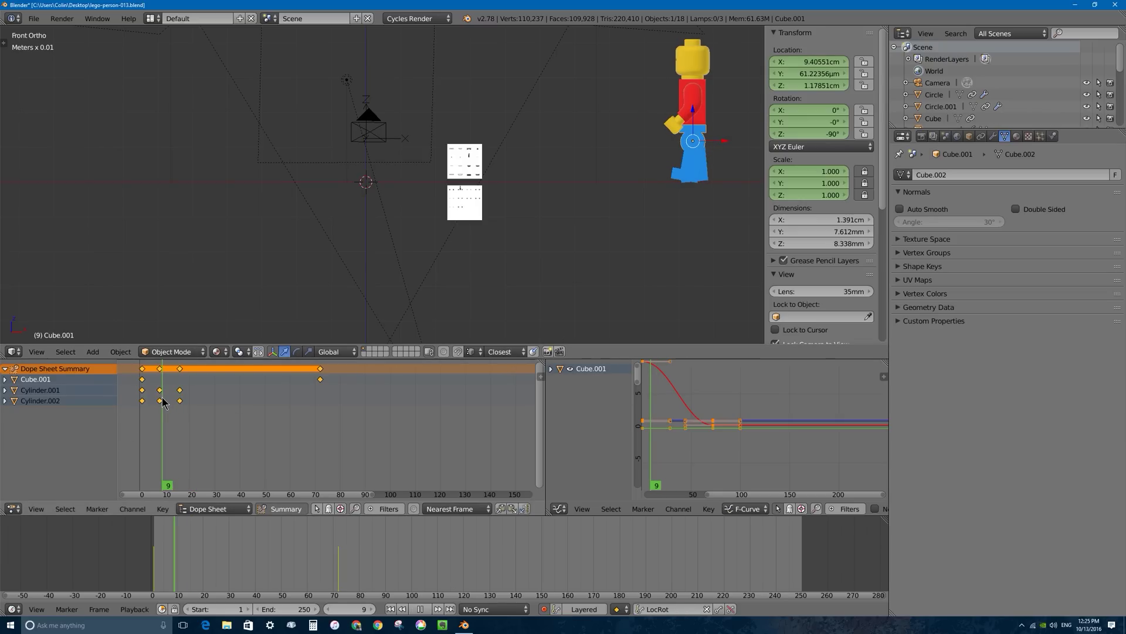
left_click(142, 404)
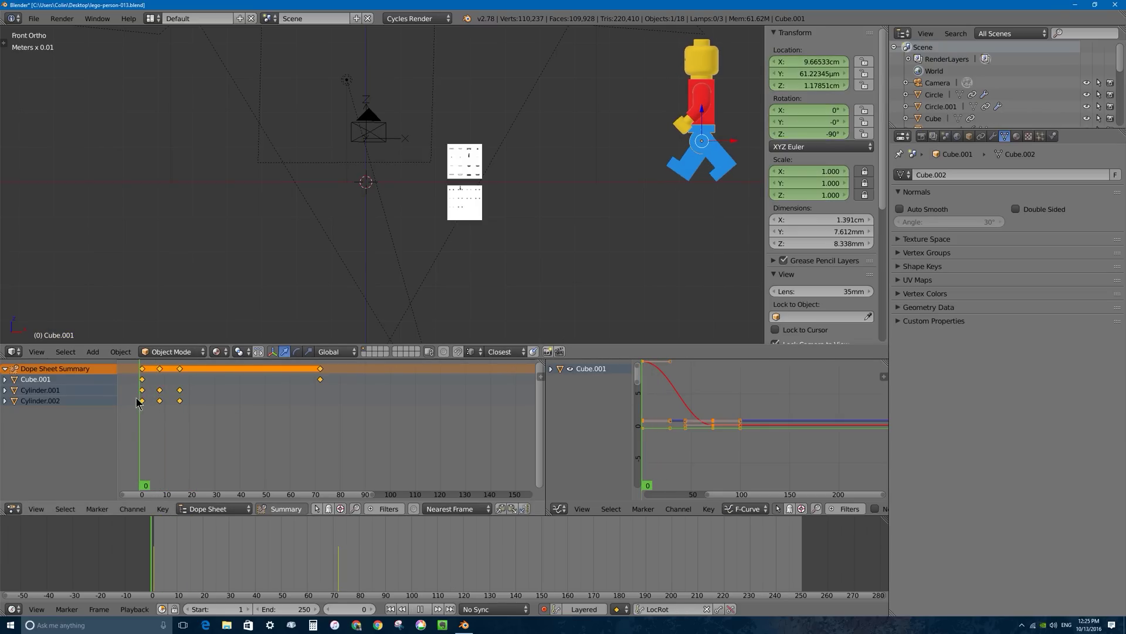
left_click(123, 401)
key("alt+a")
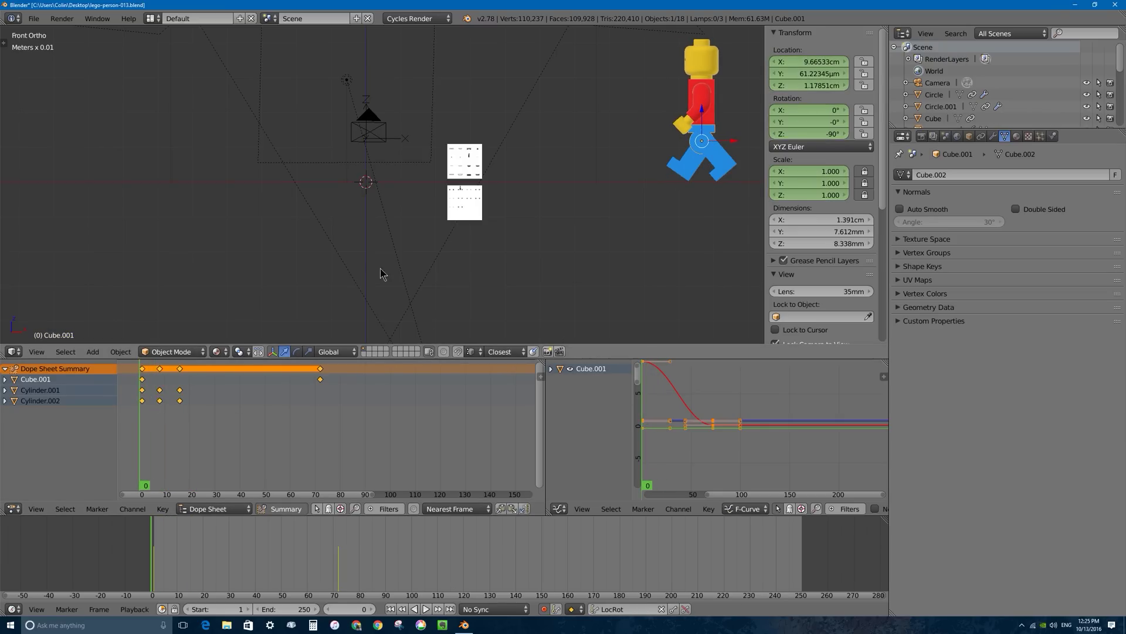
left_click(143, 392)
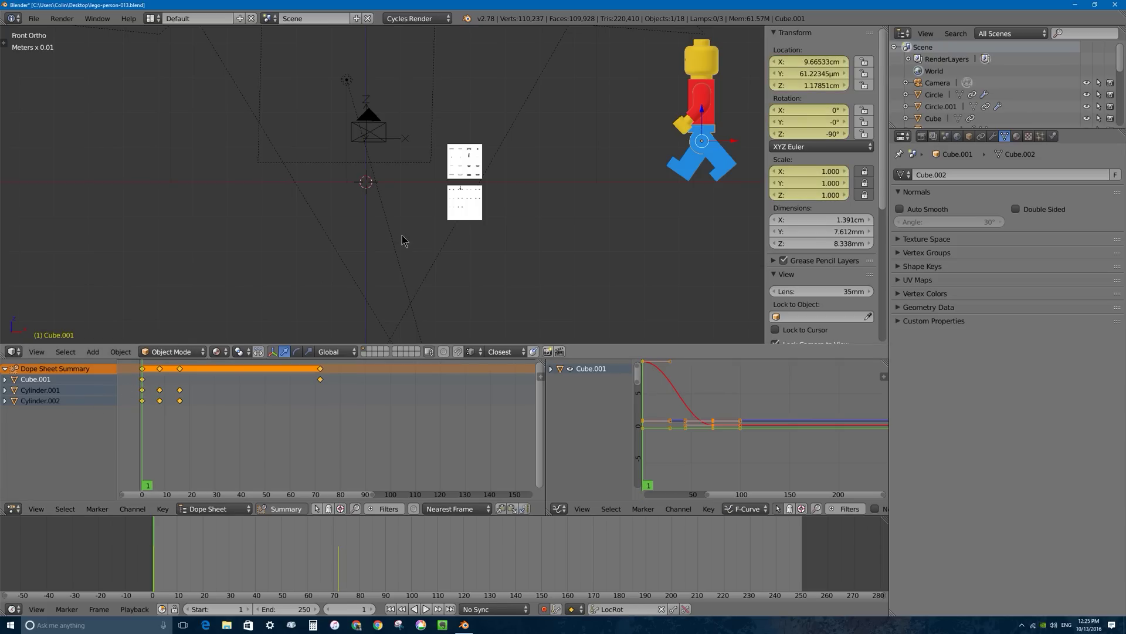
left_click(689, 183)
Step: At frame 8, slide the body horizontally toward the scene's centre so the planted foot lines up with the 3D cursor
key("alt+a")
mouse_move(148, 417)
left_mouse_down()
mouse_move(161, 410)
mouse_move(148, 407)
mouse_move(163, 414)
left_mouse_up()
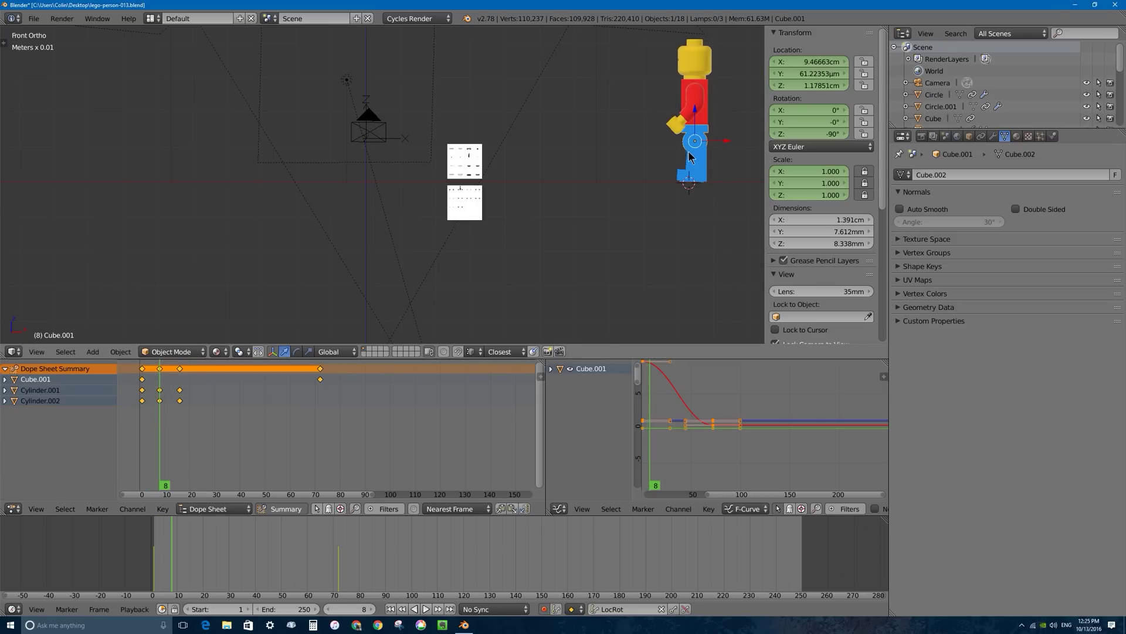
left_click_drag(726, 145, 707, 145)
Step: Compare the foot contact at frames 1 and 8, and at frame 8 move the body along X to about 8.96 cm
left_click_drag(155, 400, 143, 401)
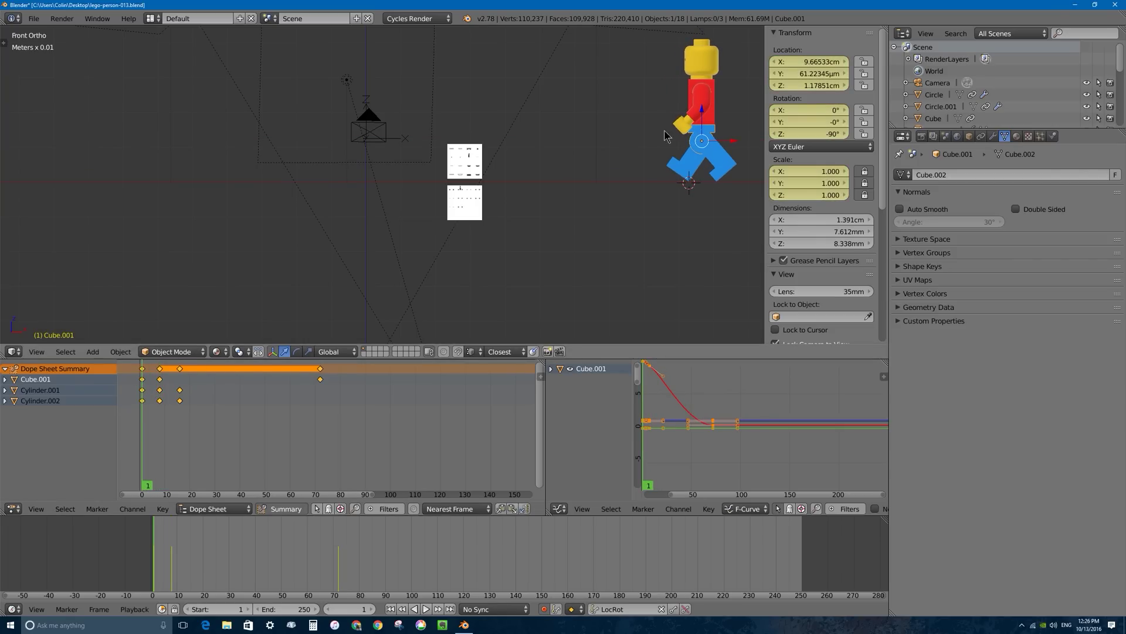
right_click(684, 176)
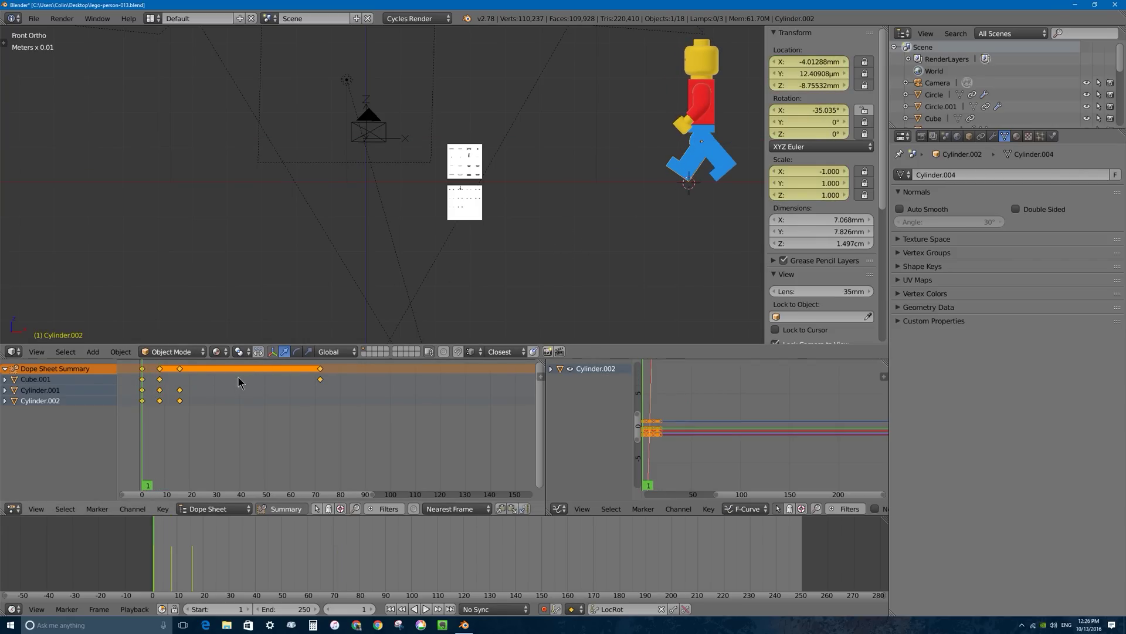
left_click_drag(141, 414, 163, 410)
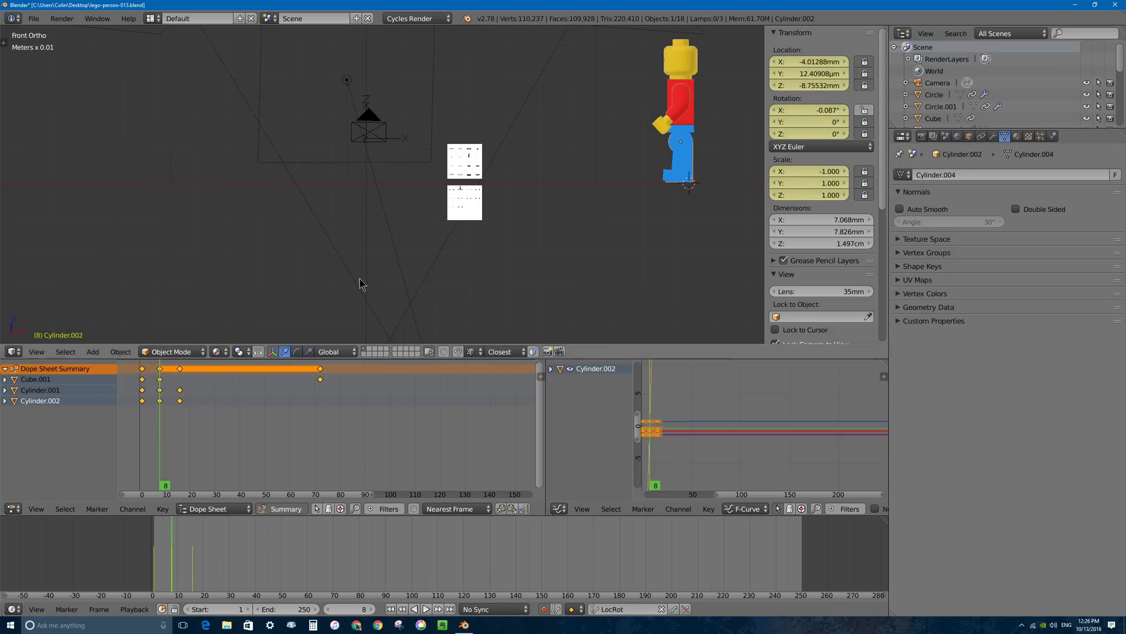
right_click(691, 123)
left_click_drag(710, 145, 707, 145)
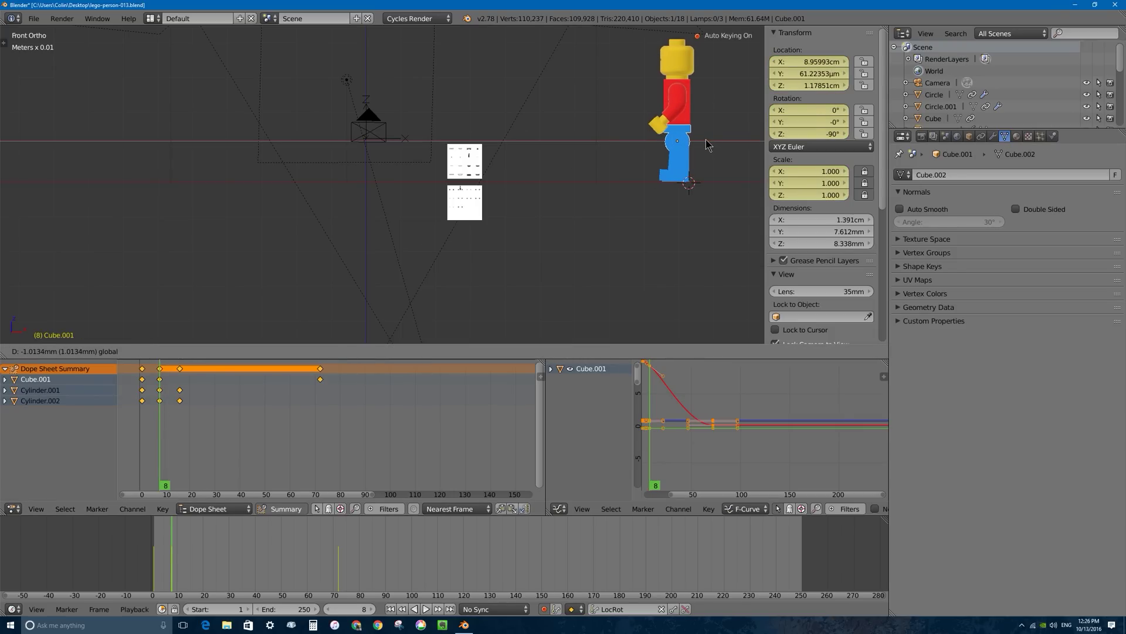
left_click(706, 144)
Step: At frame 8, select Cylinder.002 and place the 3D cursor just below the toe of the standing foot as a ground reference
right_click(691, 173)
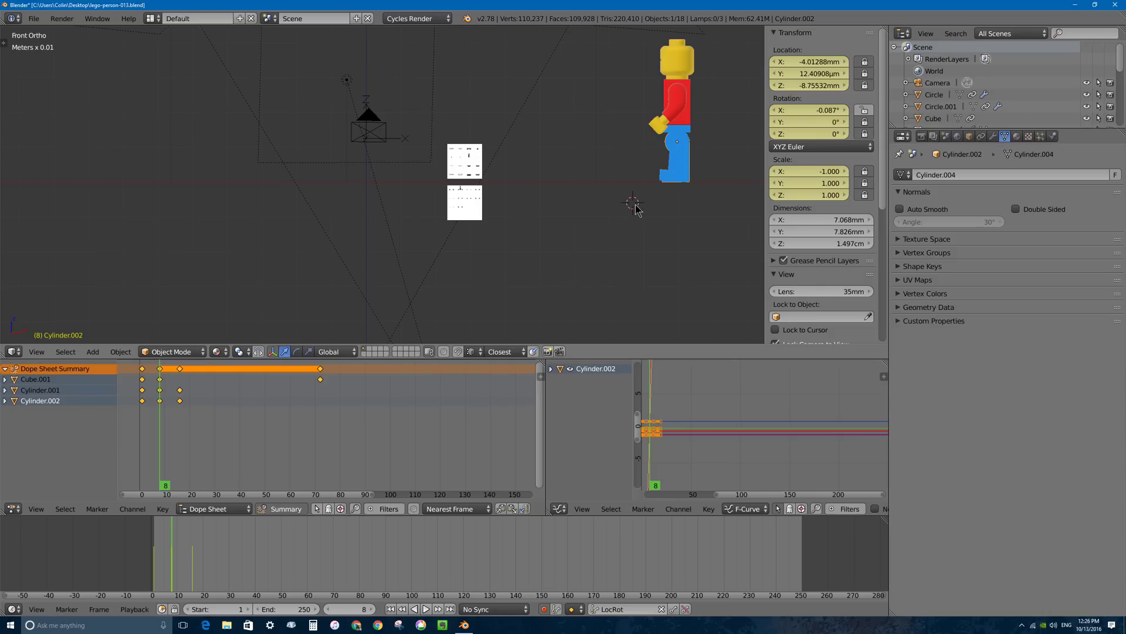
left_click(704, 209)
left_click(690, 193)
left_click(690, 193)
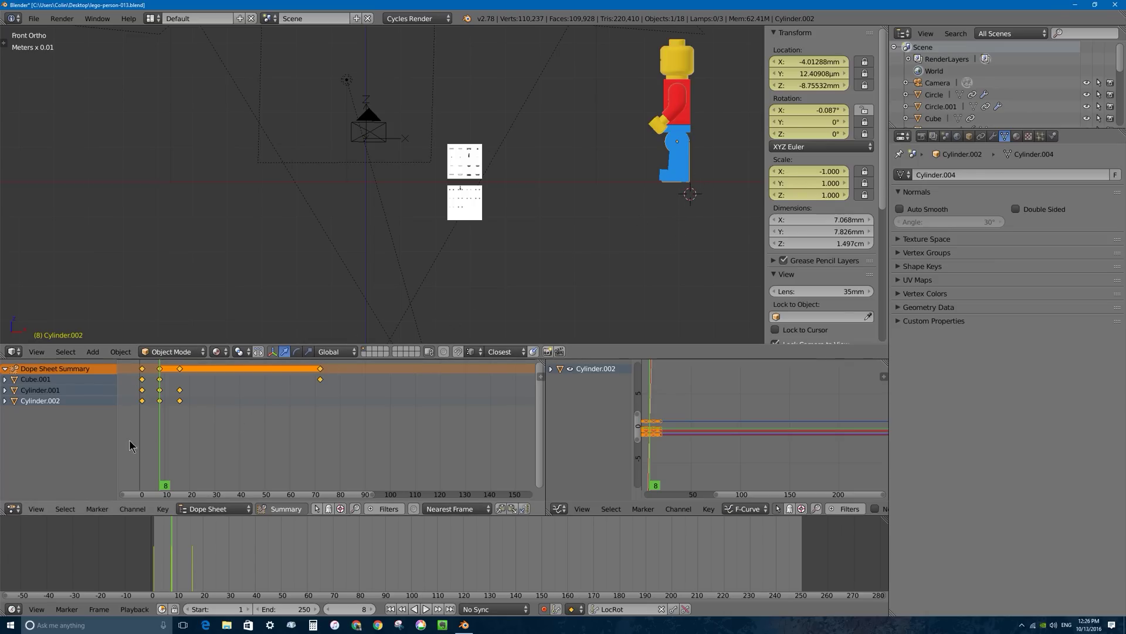
key("alt+a")
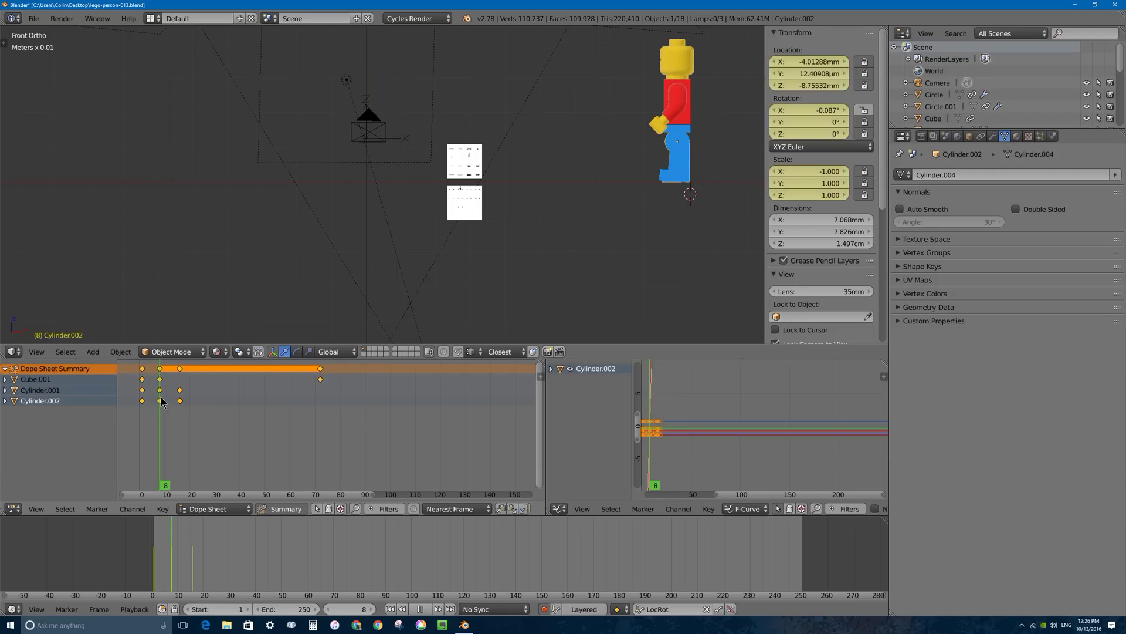
key("Escape")
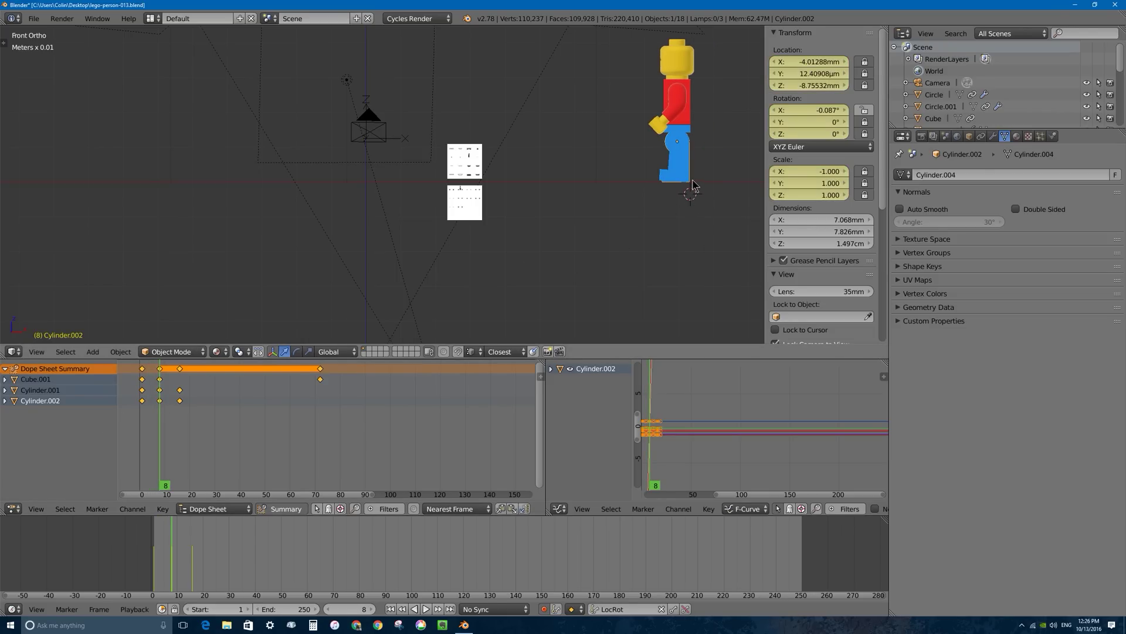
left_click(657, 187)
left_click(659, 195)
left_click(662, 192)
Step: At frame 16, slide the body Cube.001 along X to about 8.16 cm so the rear foot lines up with the 3D cursor
key("alt+a")
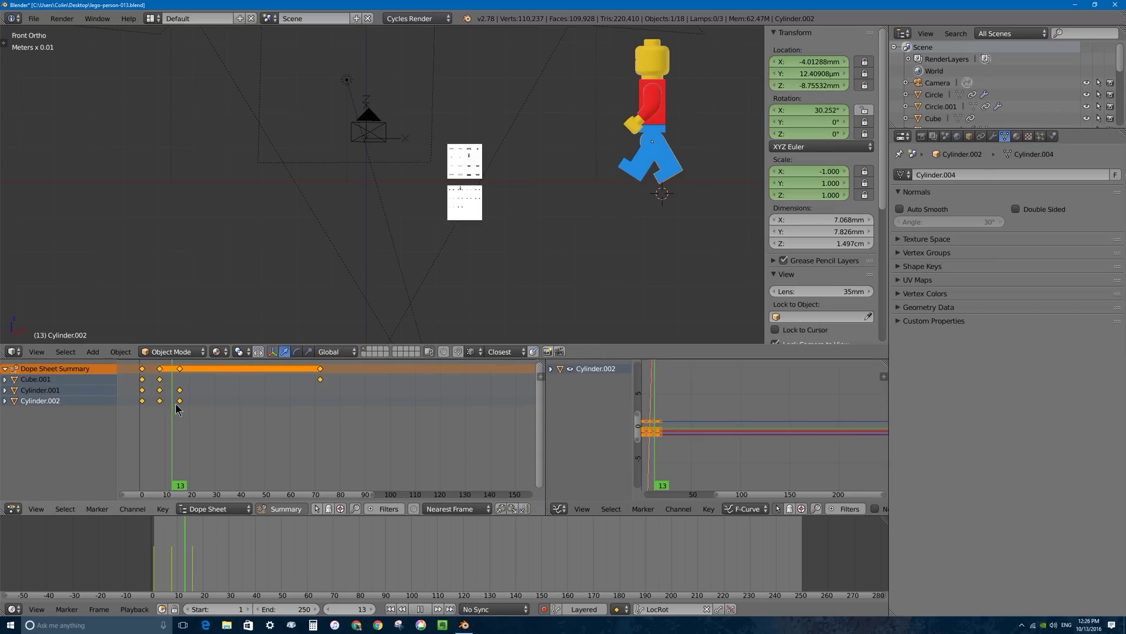
key("alt+a")
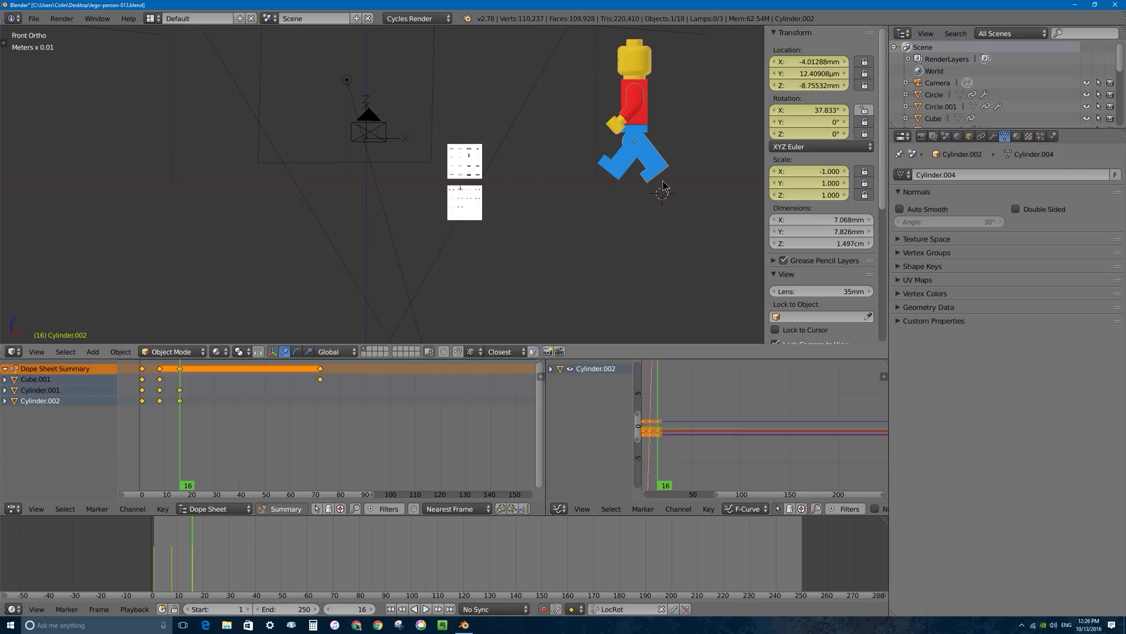
right_click(647, 136)
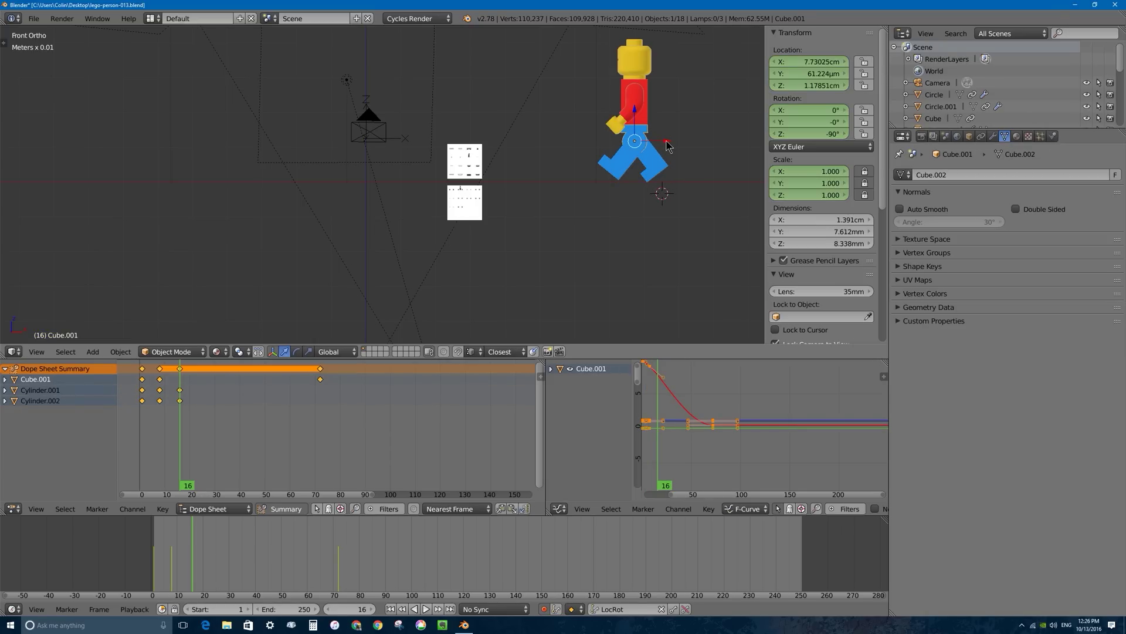
key("g")
key("x")
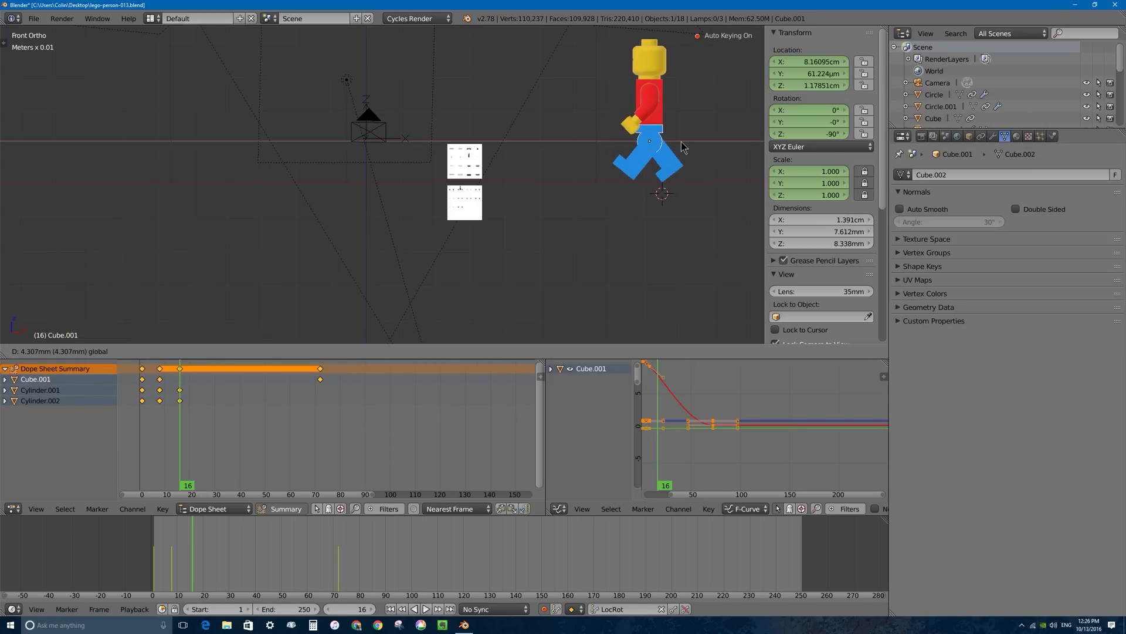
left_click(682, 142)
Step: Scrub through the first 15 frames and play back the animation to check the figure's travel against its leg strides
key("shift+alt+a")
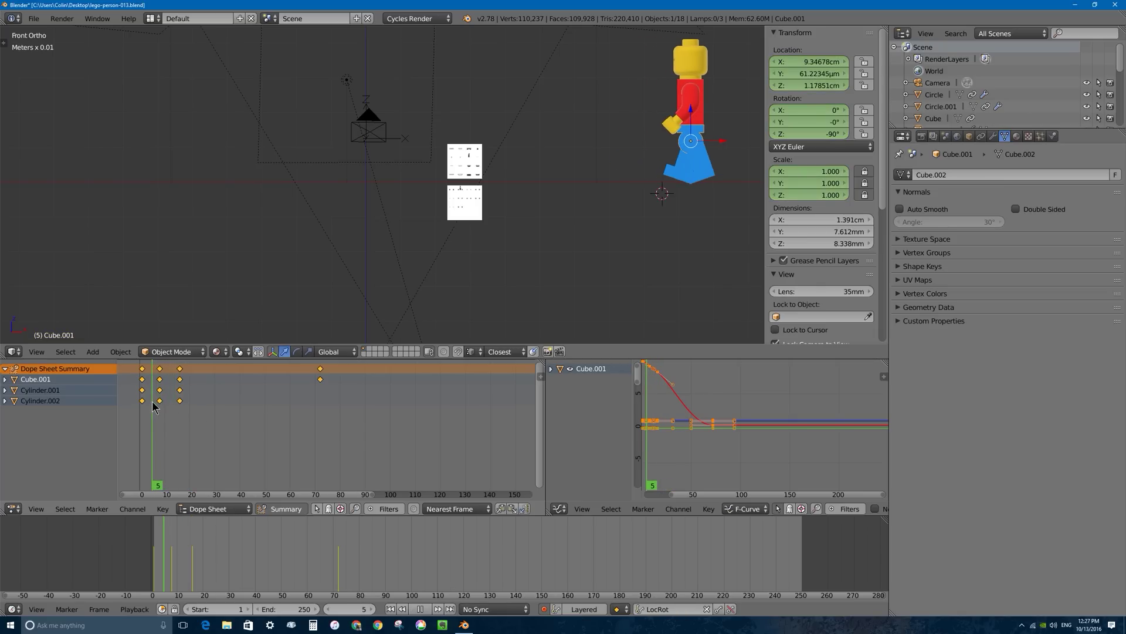
left_click_drag(153, 404, 177, 396)
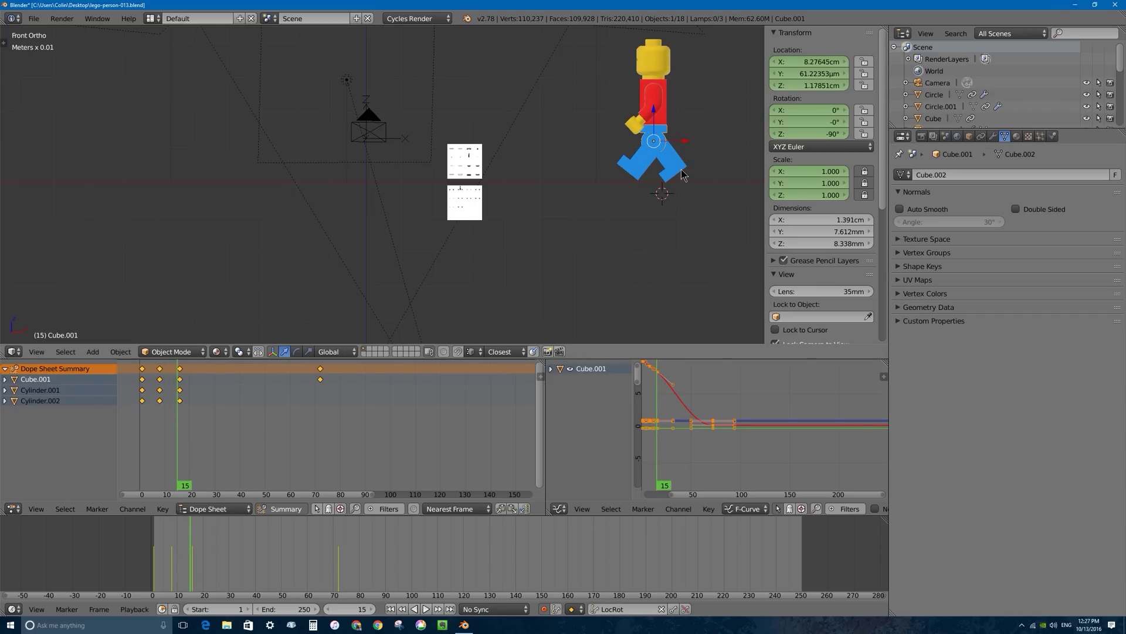
left_click_drag(157, 402, 169, 398)
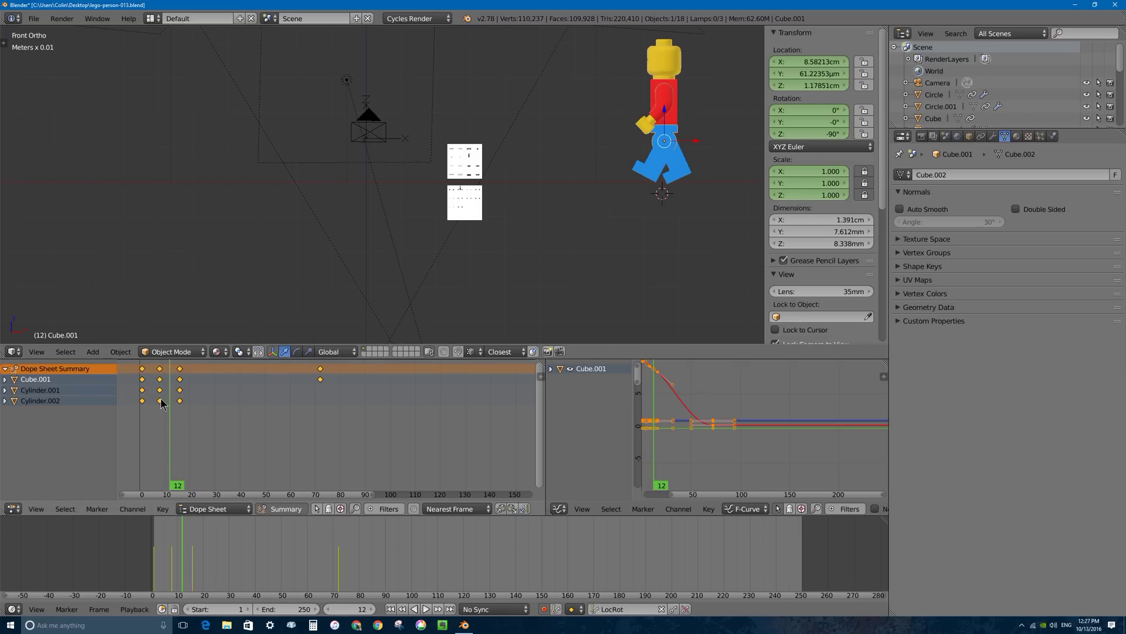
key("alt+a")
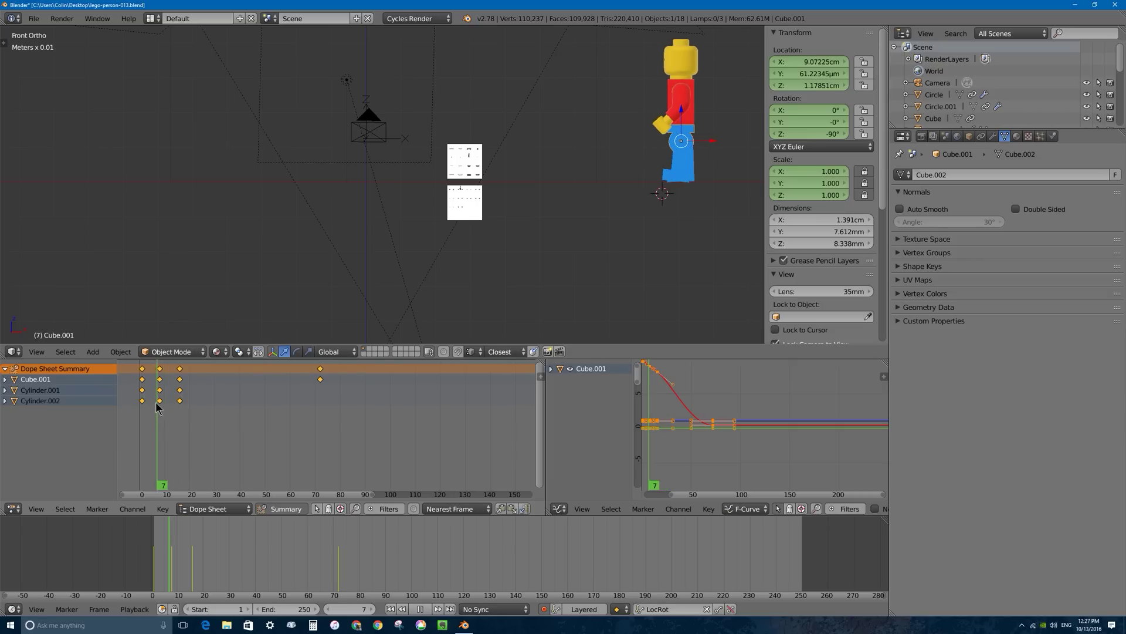
mouse_move(157, 390)
left_mouse_down()
mouse_move(173, 388)
mouse_move(142, 387)
left_mouse_up()
key("alt+a")
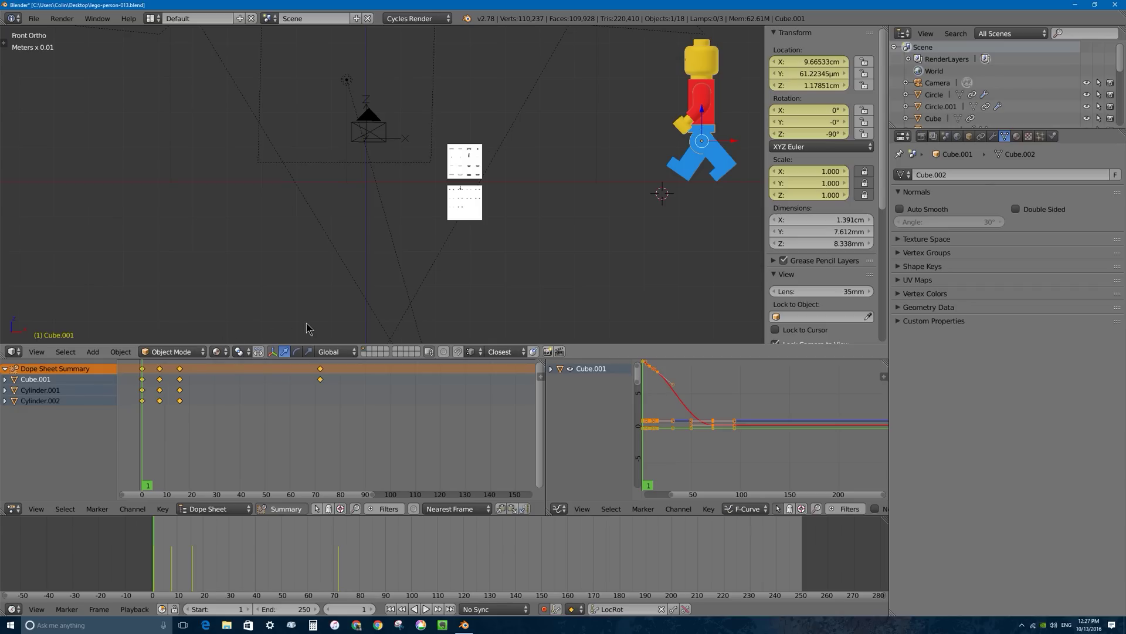
key("alt+a")
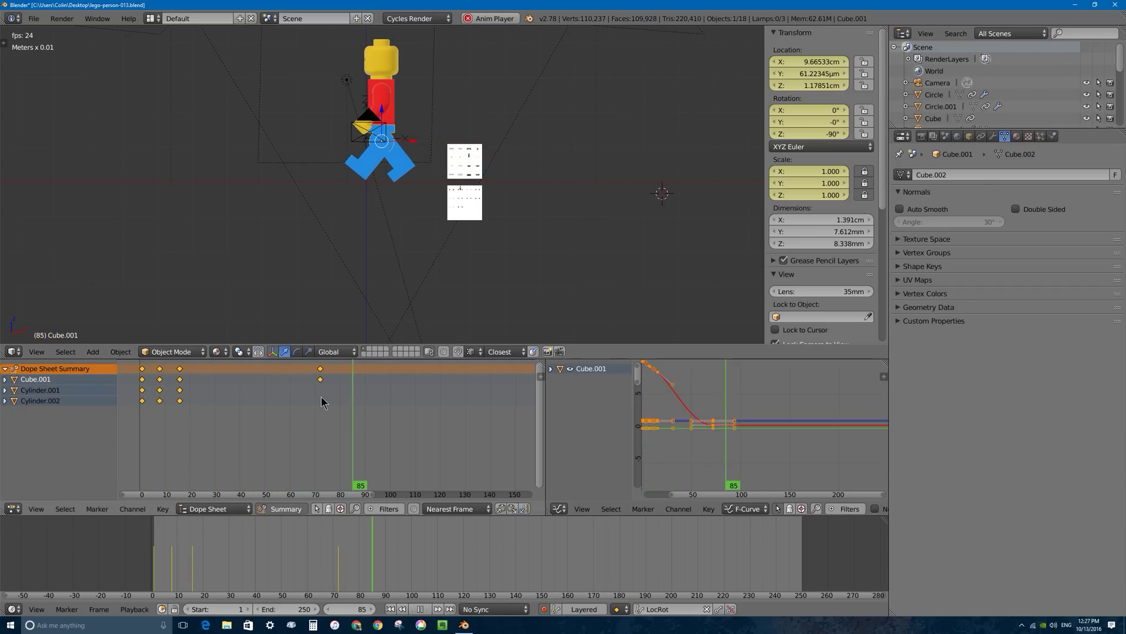
left_click_drag(322, 399, 136, 406)
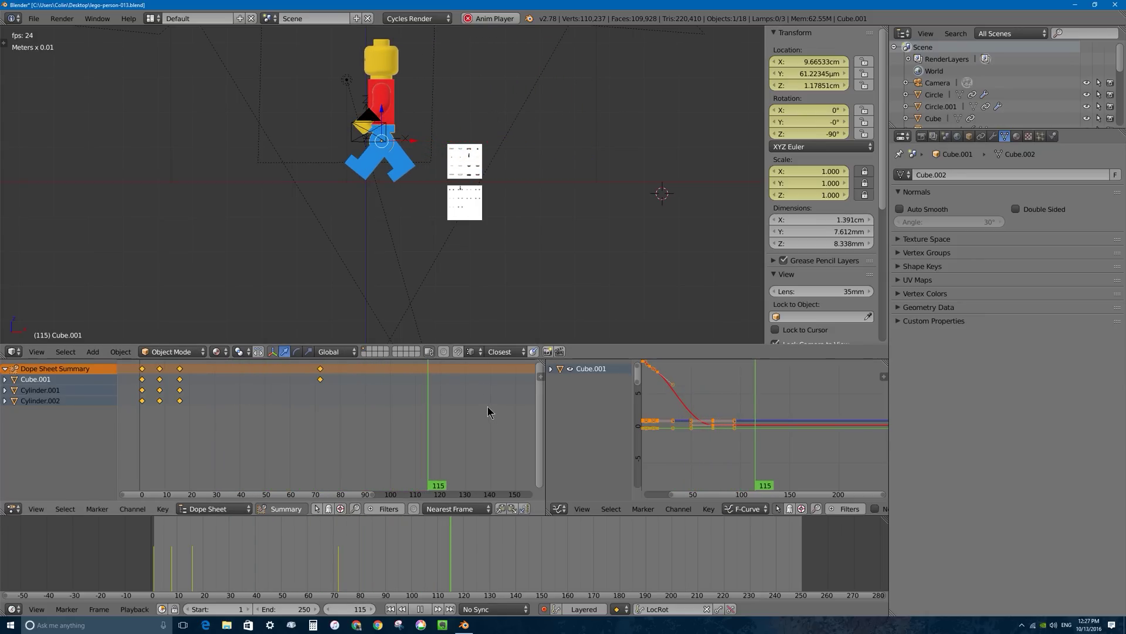
key("Escape")
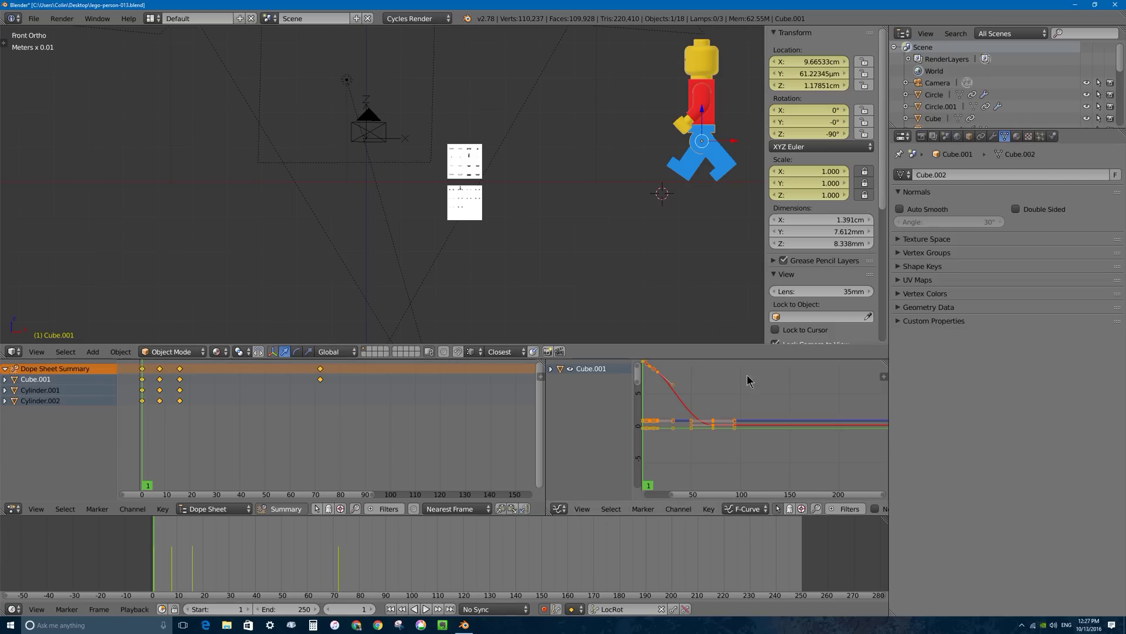
Step: Set the interpolation of all Cube.001 keyframes in the graph editor to Linear
scroll(658, 388, "up", 3)
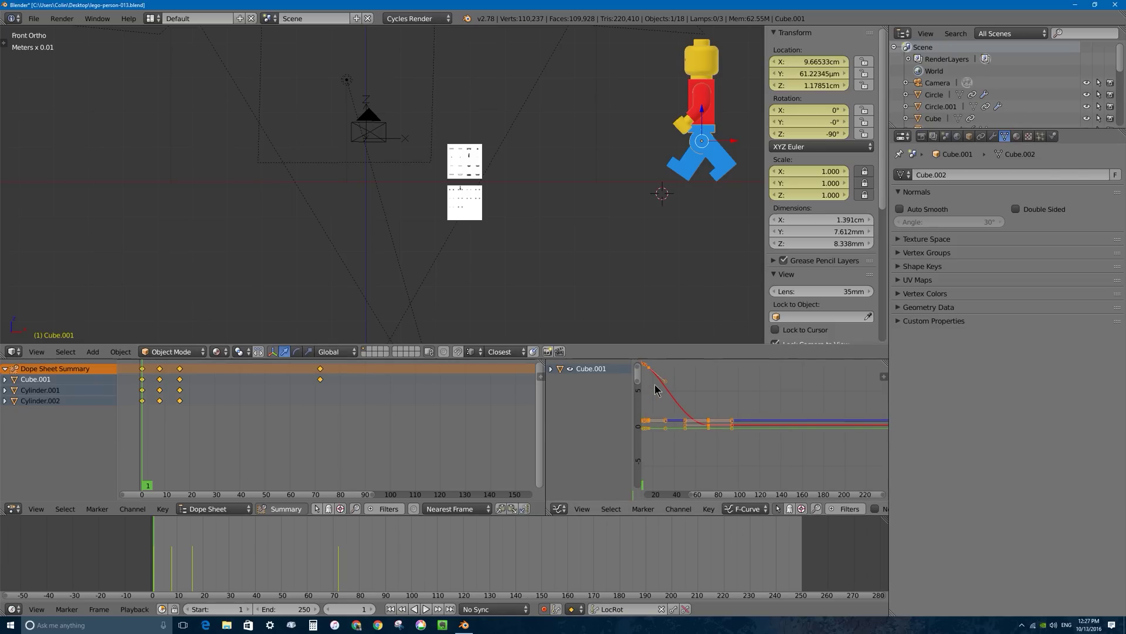
middle_click_drag(645, 369, 676, 395)
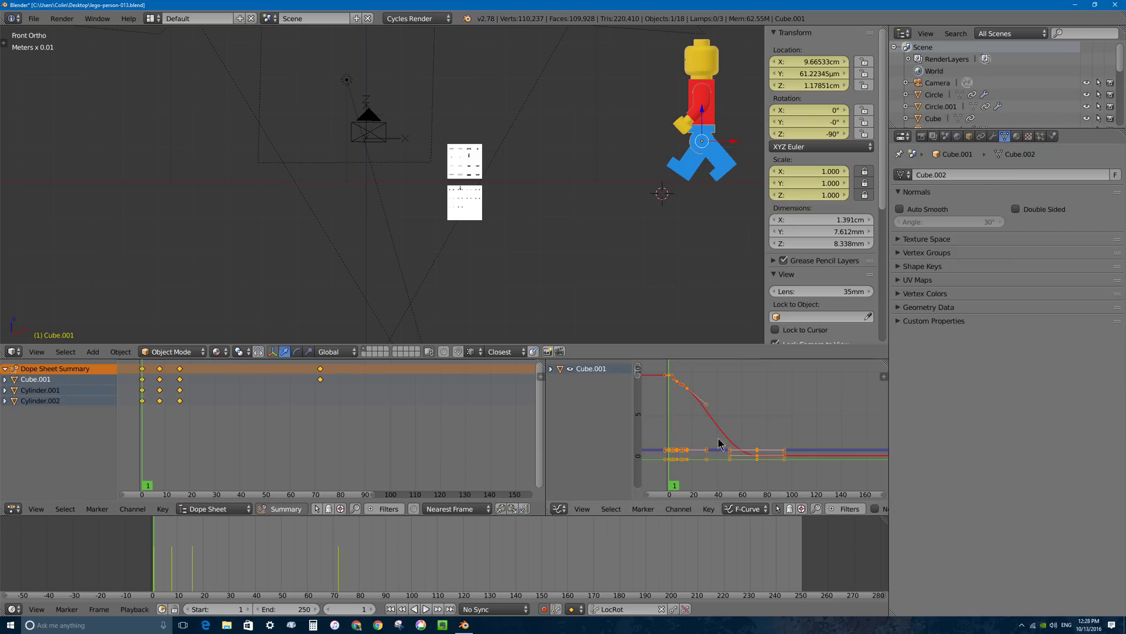
key("a")
key("a")
left_click(709, 508)
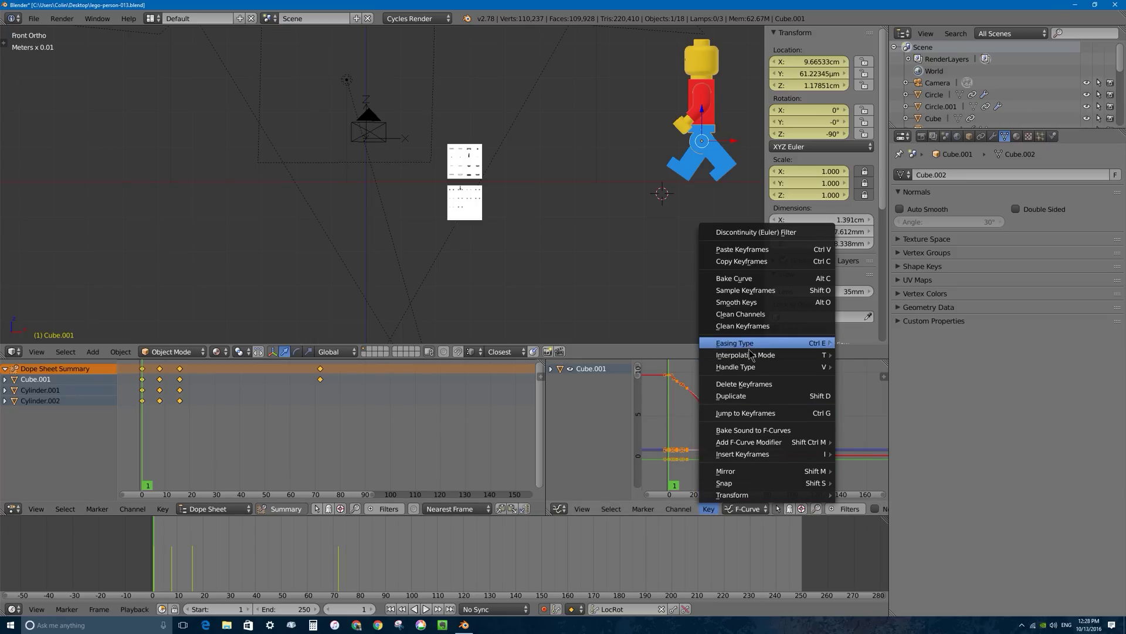
mouse_move(753, 361)
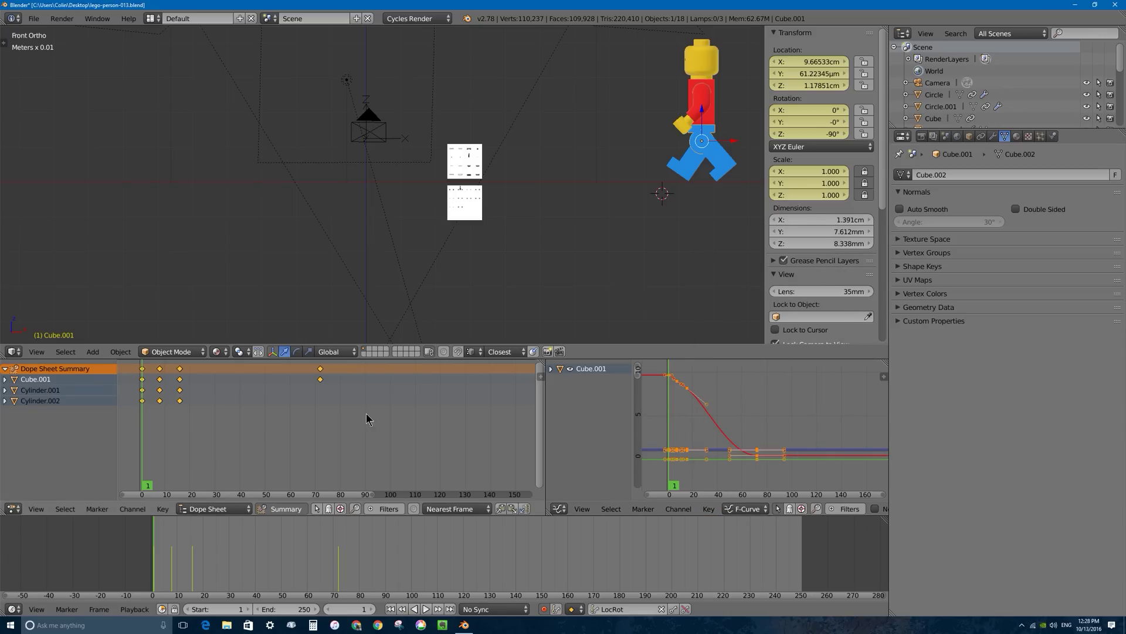
left_click(163, 509)
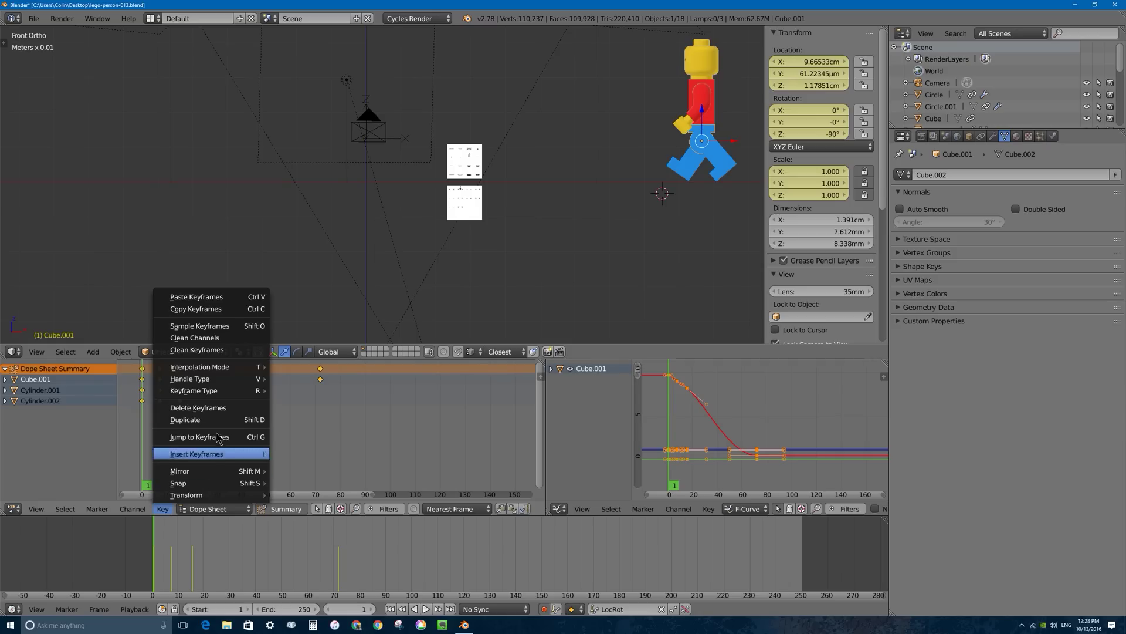
mouse_move(257, 368)
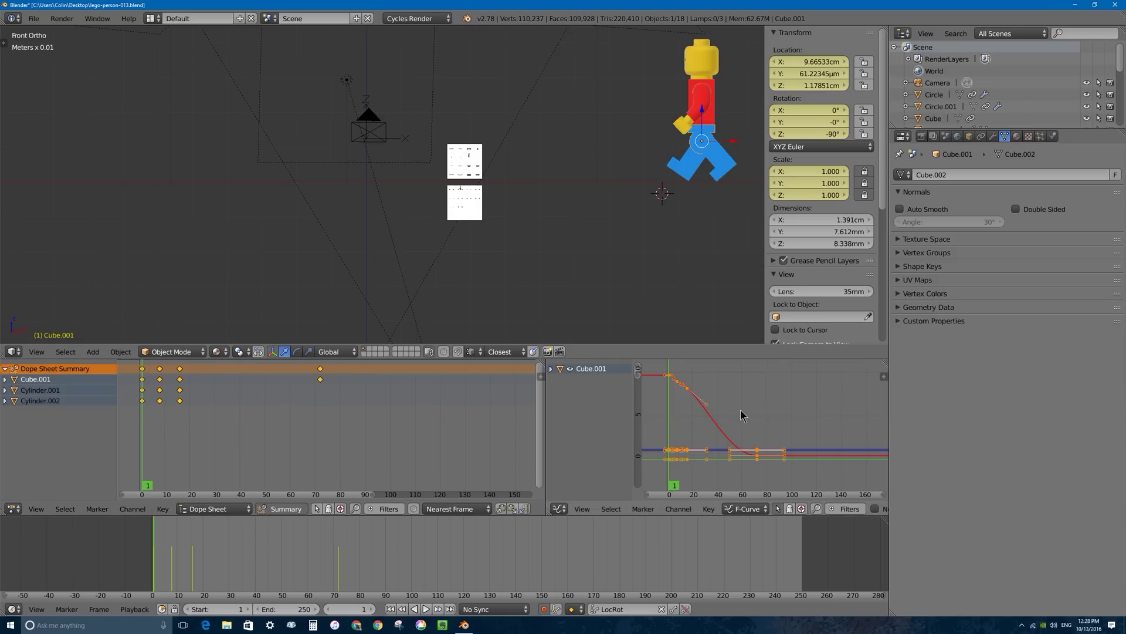
key("t")
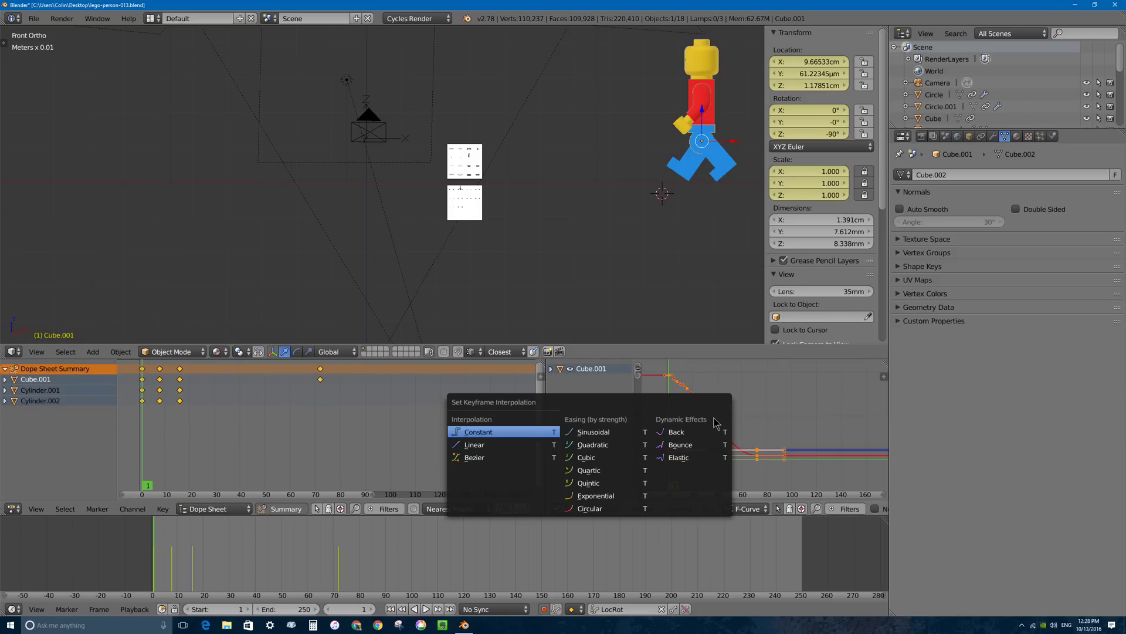
left_click(472, 446)
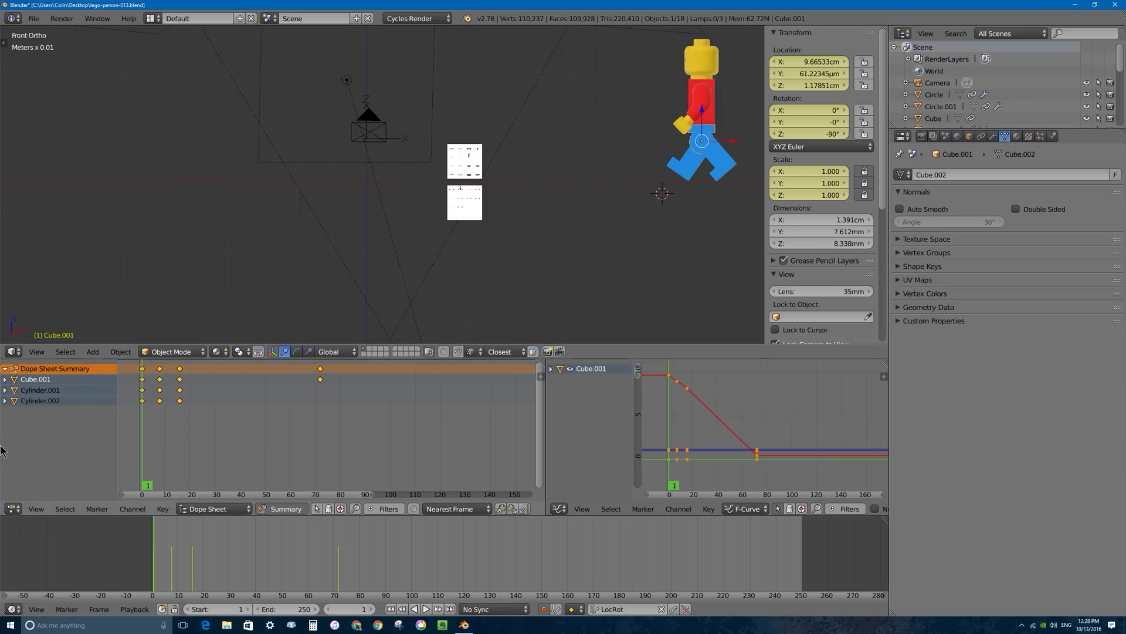
Step: Play the animation from the start and scrub between the frame 8 and 16 keyframes to check the body's travel
left_click_drag(146, 427, 143, 427)
key("alt+a")
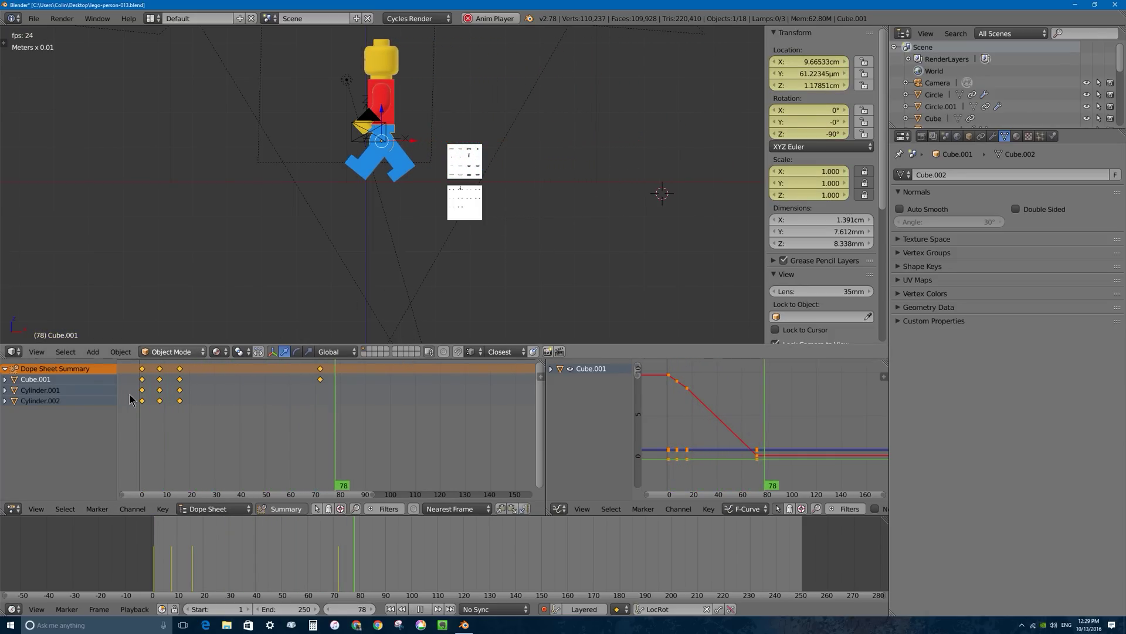
left_click(164, 392)
mouse_move(164, 392)
left_mouse_down()
mouse_move(143, 389)
mouse_move(302, 390)
mouse_move(143, 389)
mouse_move(182, 390)
left_mouse_up()
key("alt+a")
Step: At frame 16, select Cylinder.002, place the 3D cursor below the forward foot as a ground reference, and advance to frame 24
right_click(675, 170)
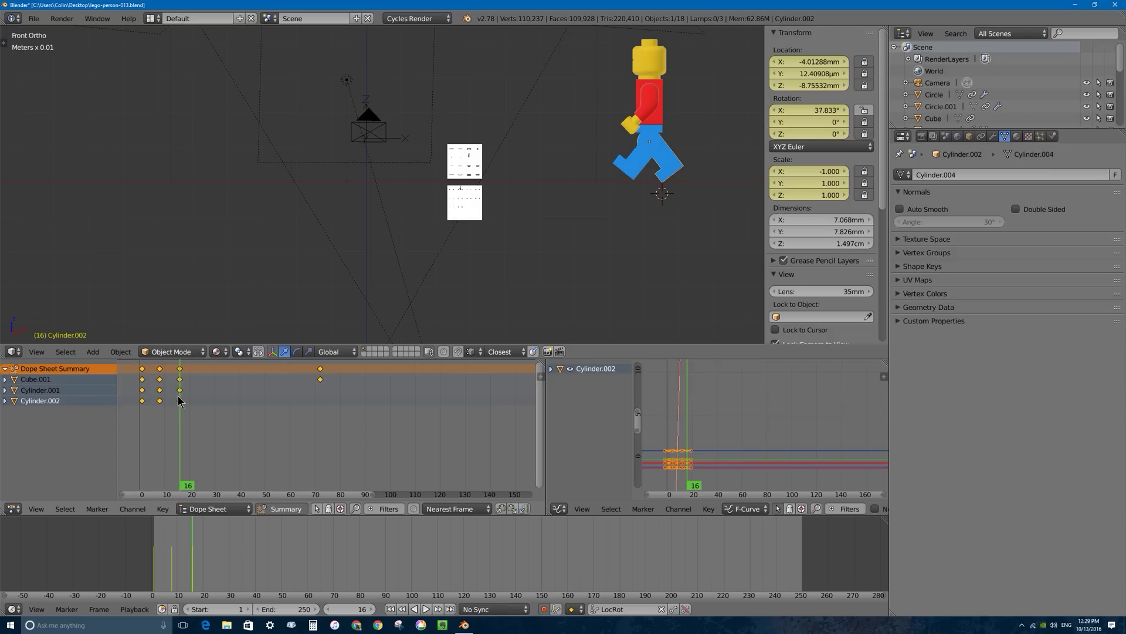
mouse_move(175, 404)
left_mouse_down()
mouse_move(159, 404)
mouse_move(180, 401)
left_mouse_up()
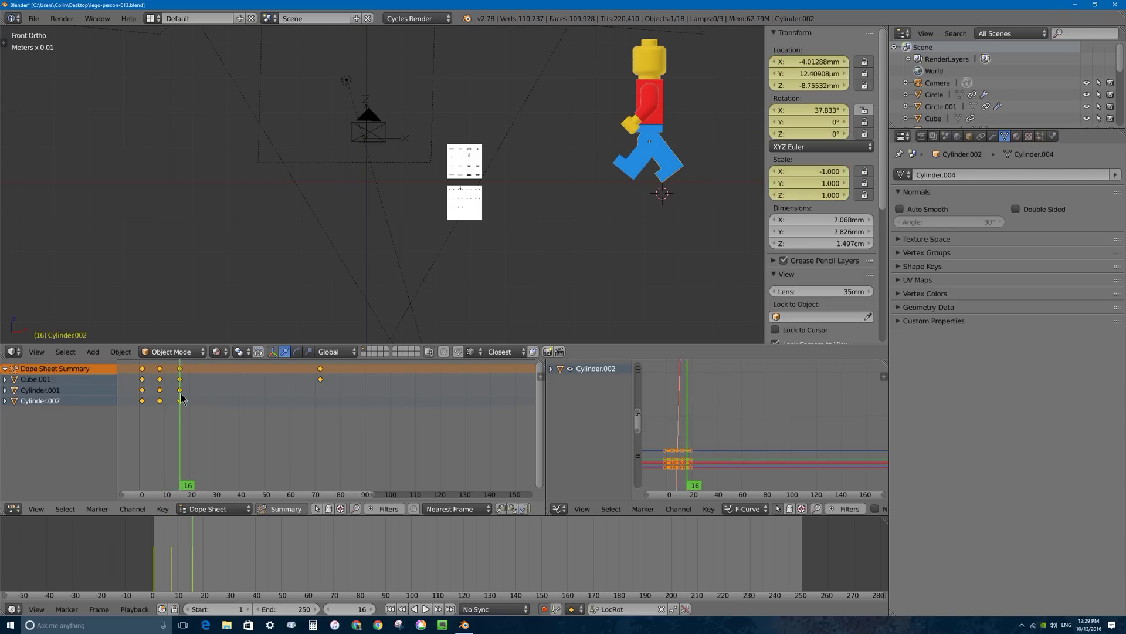
left_click(634, 191)
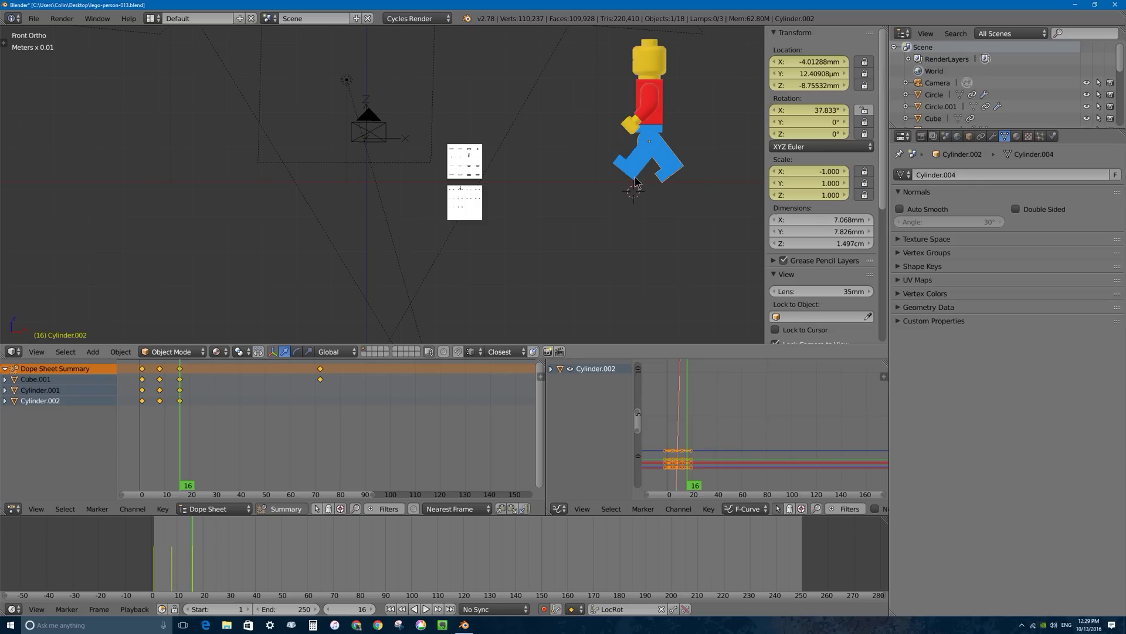
scroll(645, 182, "up", 3)
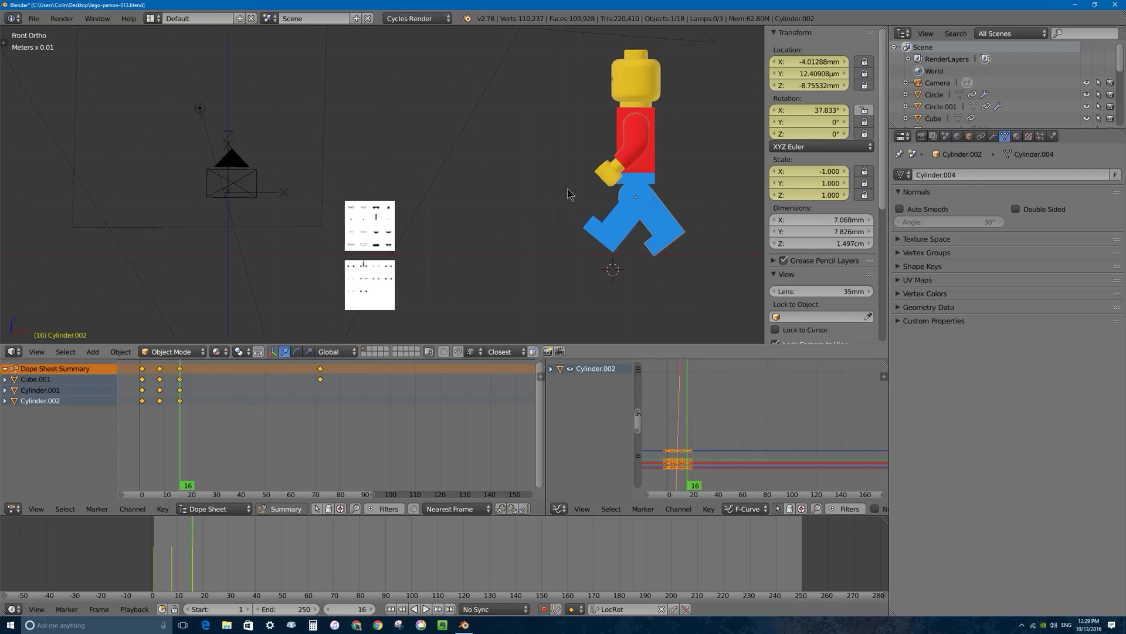
middle_click_drag(567, 195, 508, 199, "shift")
middle_click_drag(618, 242, 619, 230, "ctrl")
middle_click_drag(645, 233, 623, 233, "shift")
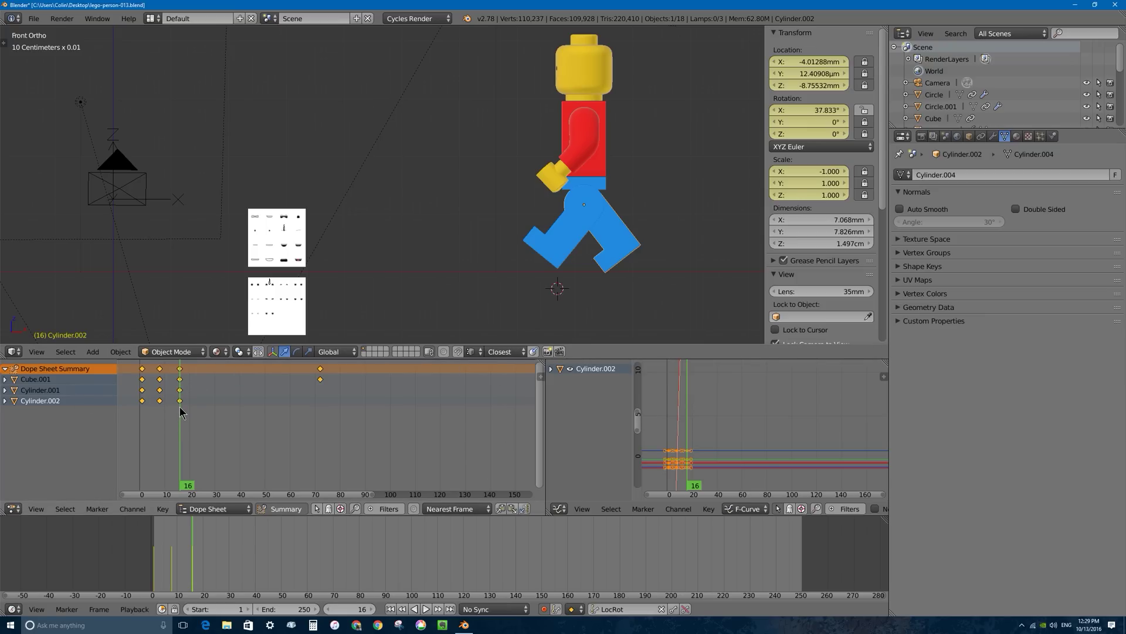
mouse_move(182, 407)
left_mouse_down()
mouse_move(217, 404)
mouse_move(201, 402)
left_mouse_up()
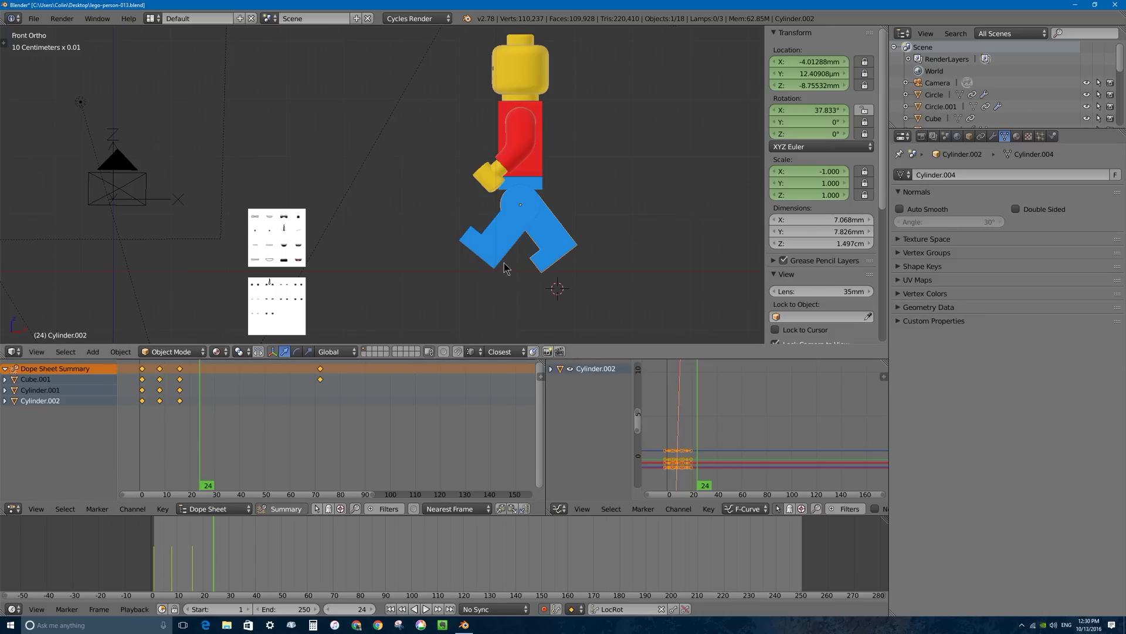
Step: At frame 24, select Cube.001 and move the whole figure along X to about 7.51 cm
right_click(540, 183)
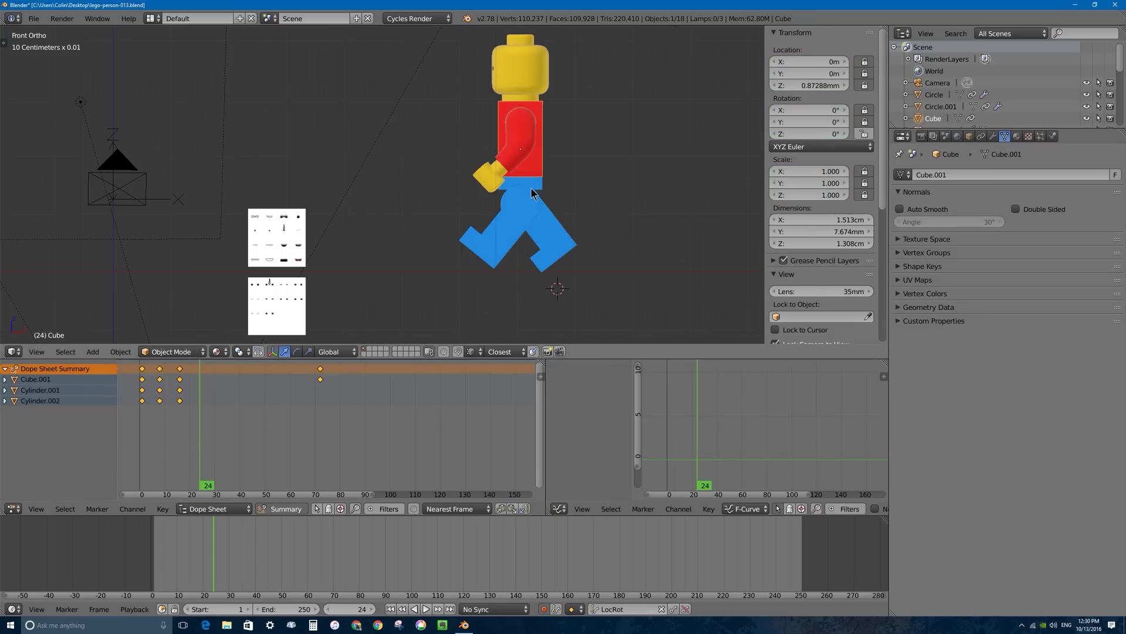
right_click(538, 187)
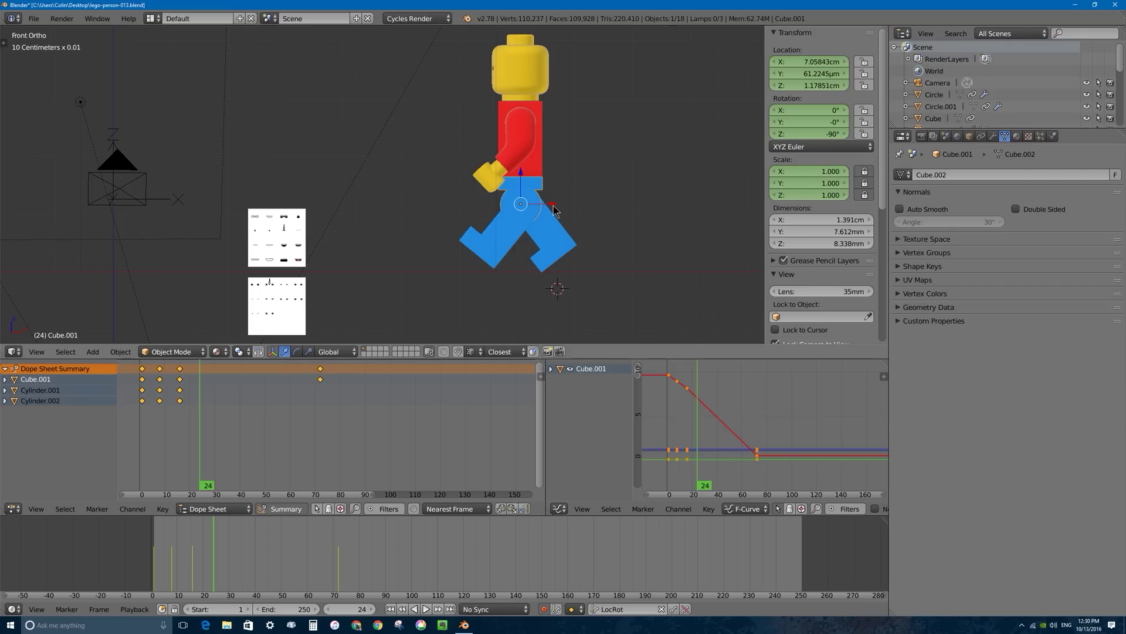
left_click_drag(553, 207, 580, 207)
key("r")
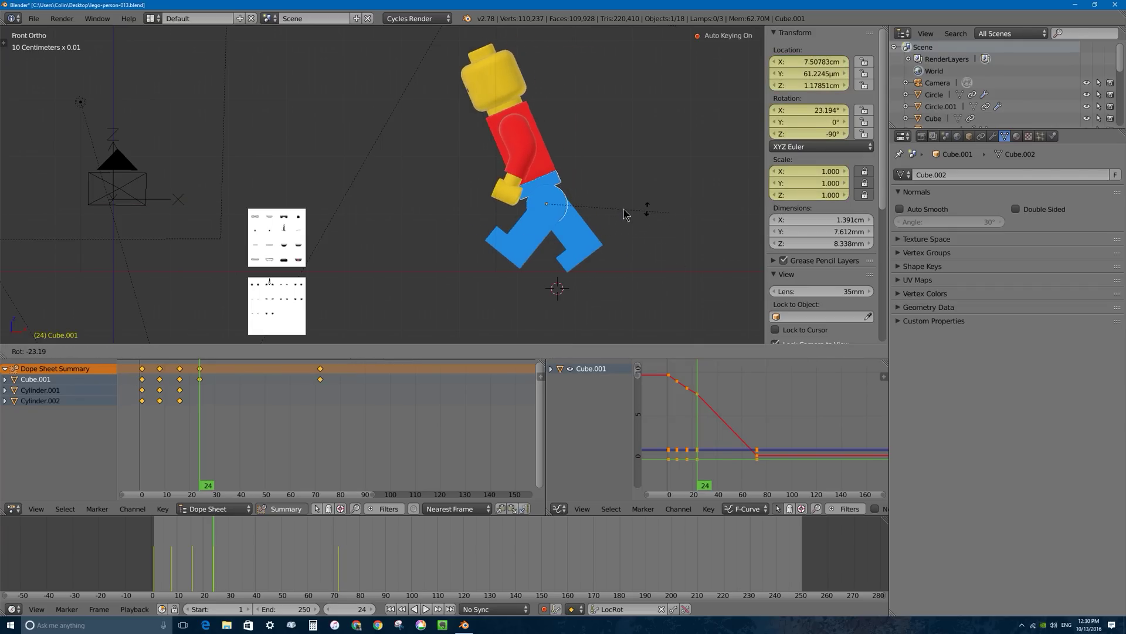
key("Escape")
Step: Rotate the leg Cylinder.001 to nearly vertical at frame 24, about -0.4° on X
right_click(527, 234)
key("r")
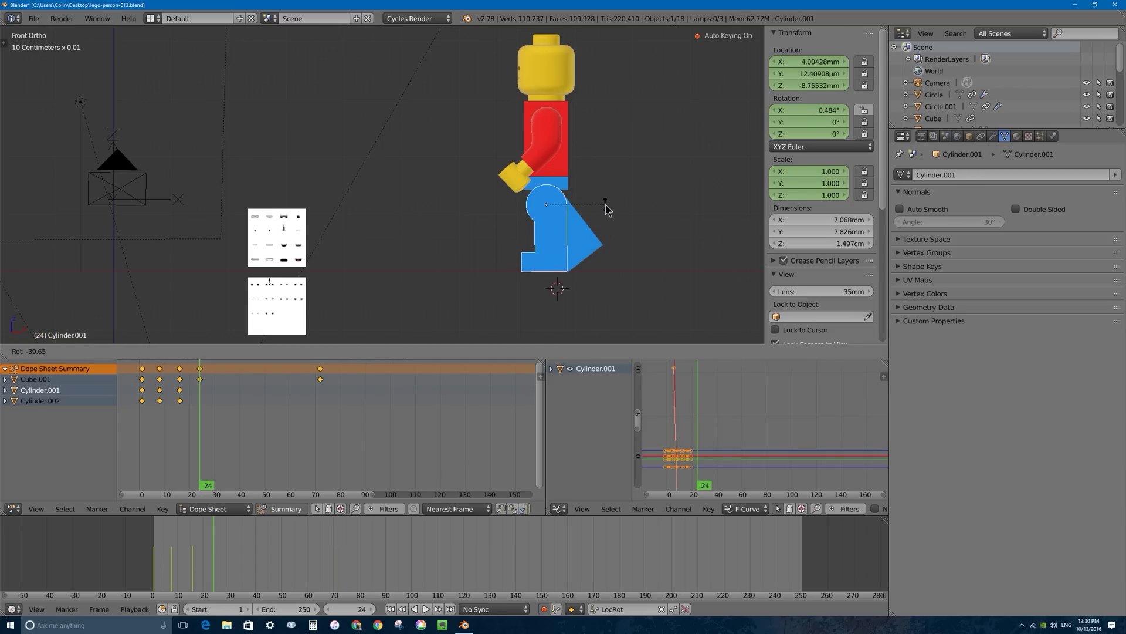
left_click(606, 210)
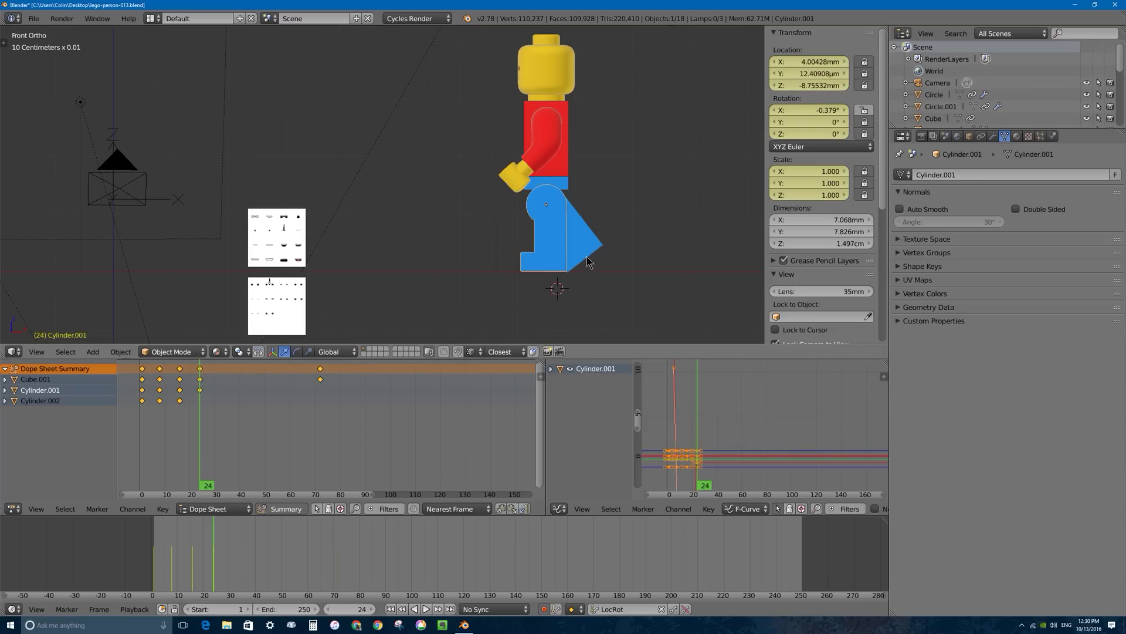
Step: Reposition Cube.001 at frame 24 to about X 7.36 cm and Z 1.163 cm to seat the standing foot at the 3D cursor
right_click(563, 194)
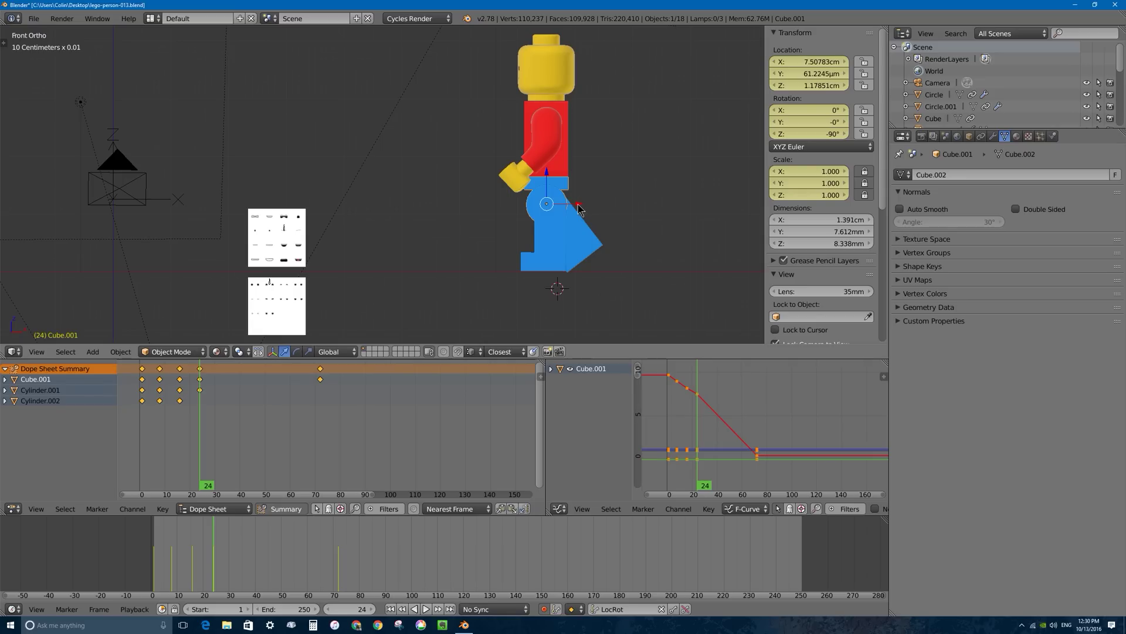
key("g")
left_click(517, 256)
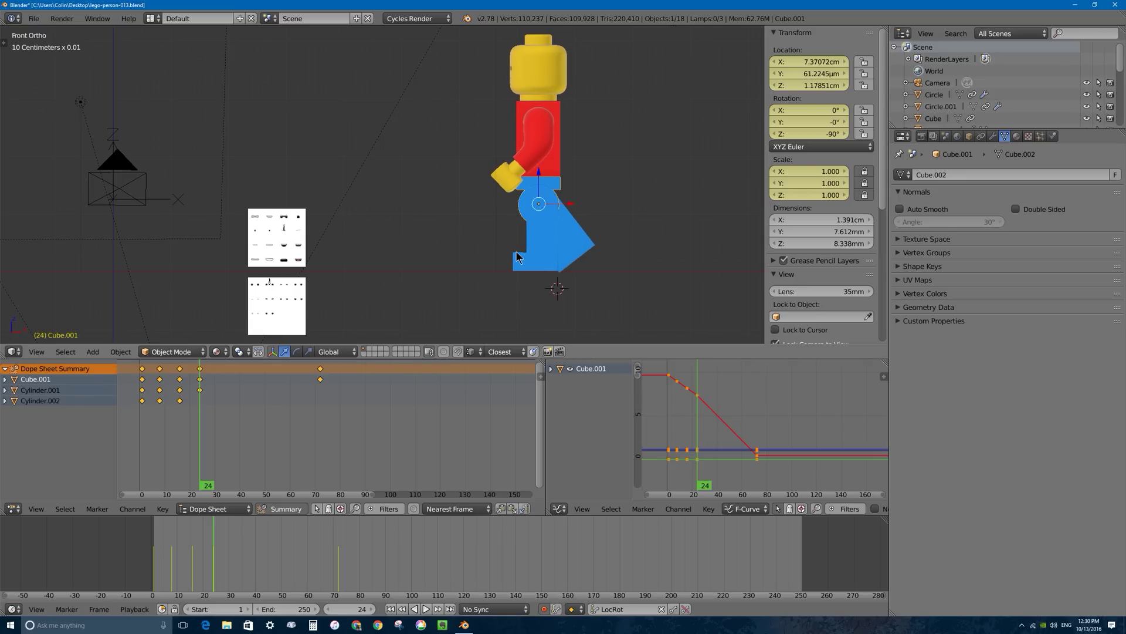
key("g")
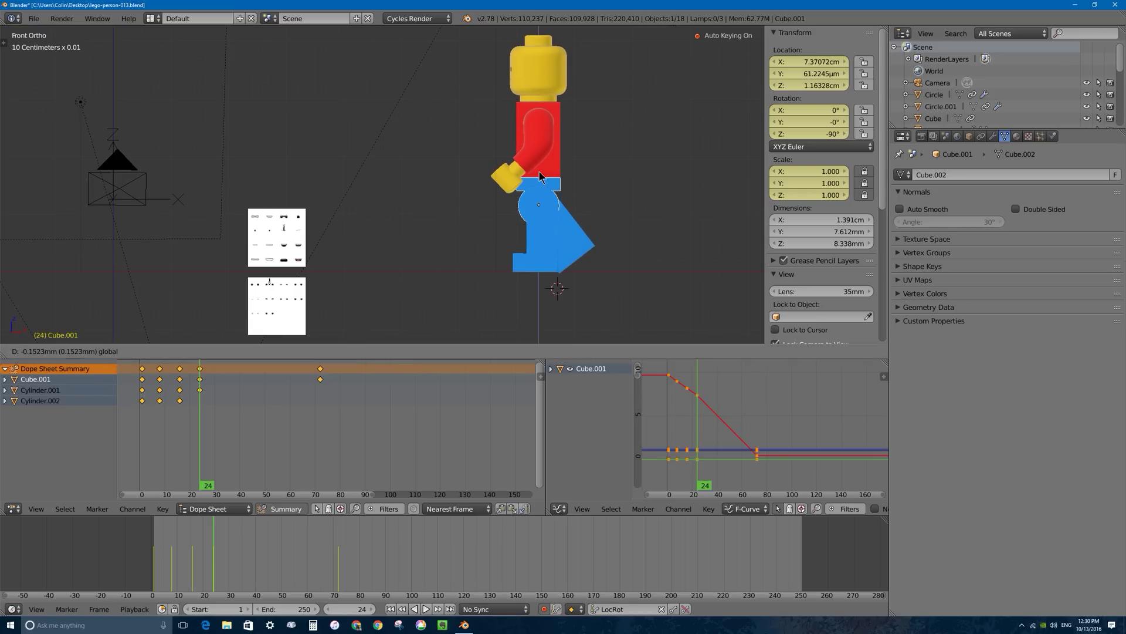
key("z")
left_click(540, 176)
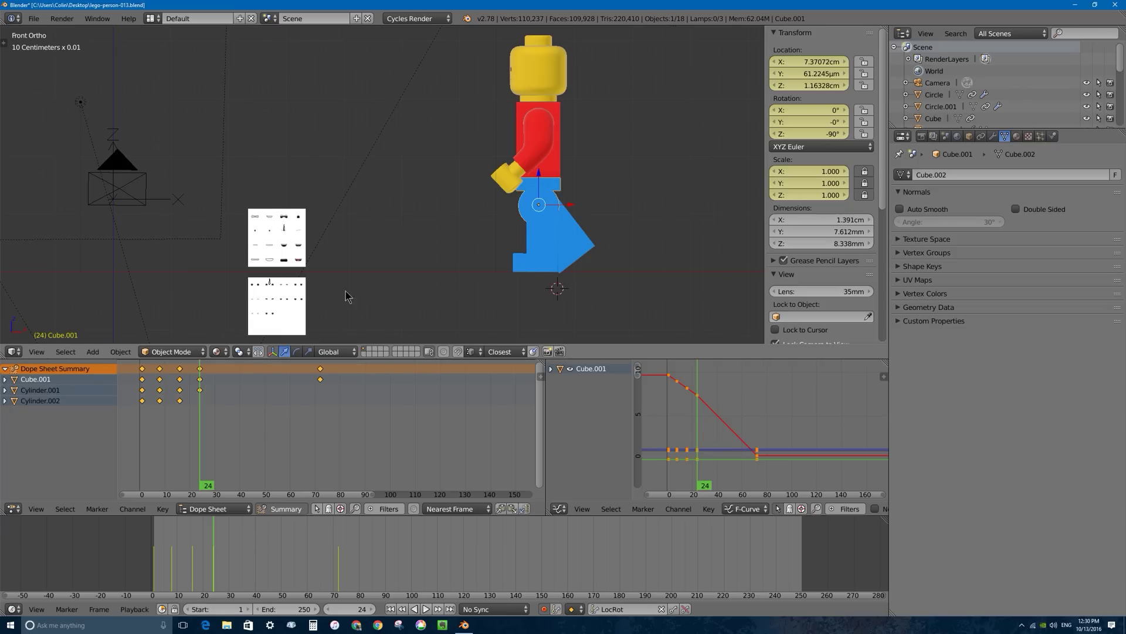
key("g")
key("x")
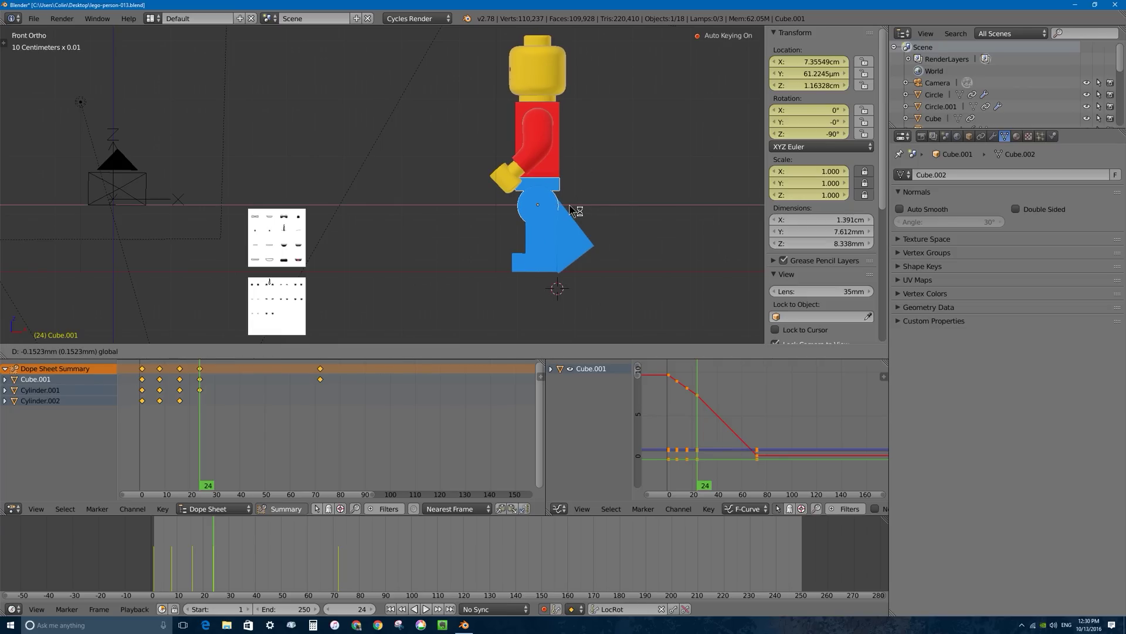
left_click(570, 205)
mouse_move(202, 380)
left_mouse_down()
mouse_move(143, 385)
mouse_move(202, 389)
left_mouse_up()
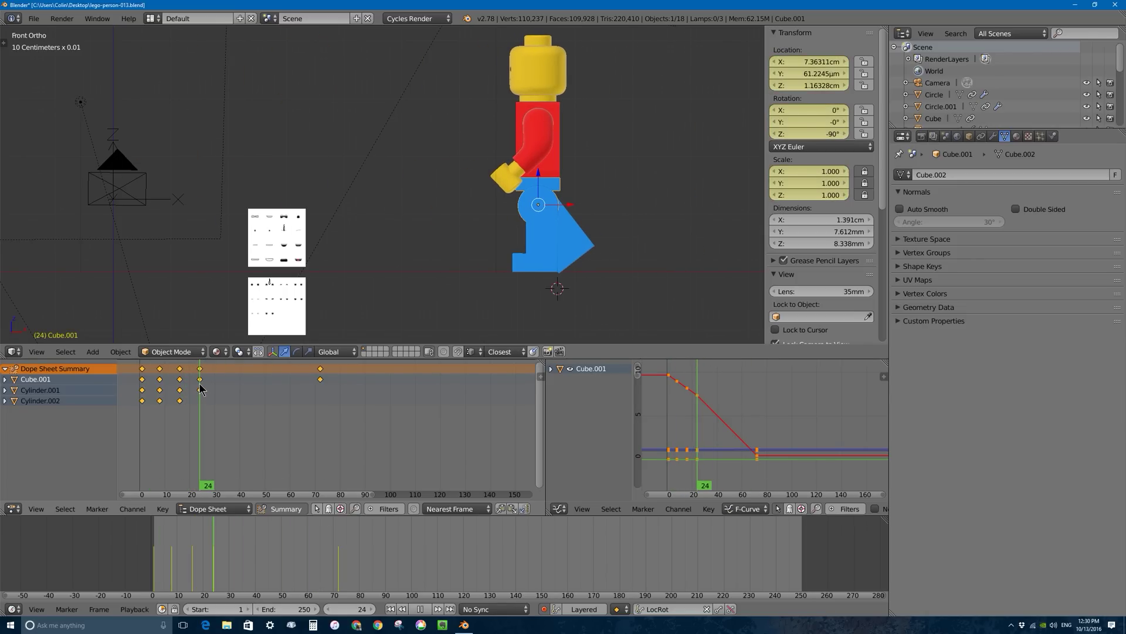
Step: Rotate the rear leg Cylinder.002 to about -3° on X at frame 24 so it passes the standing leg
right_click(543, 247)
key("r")
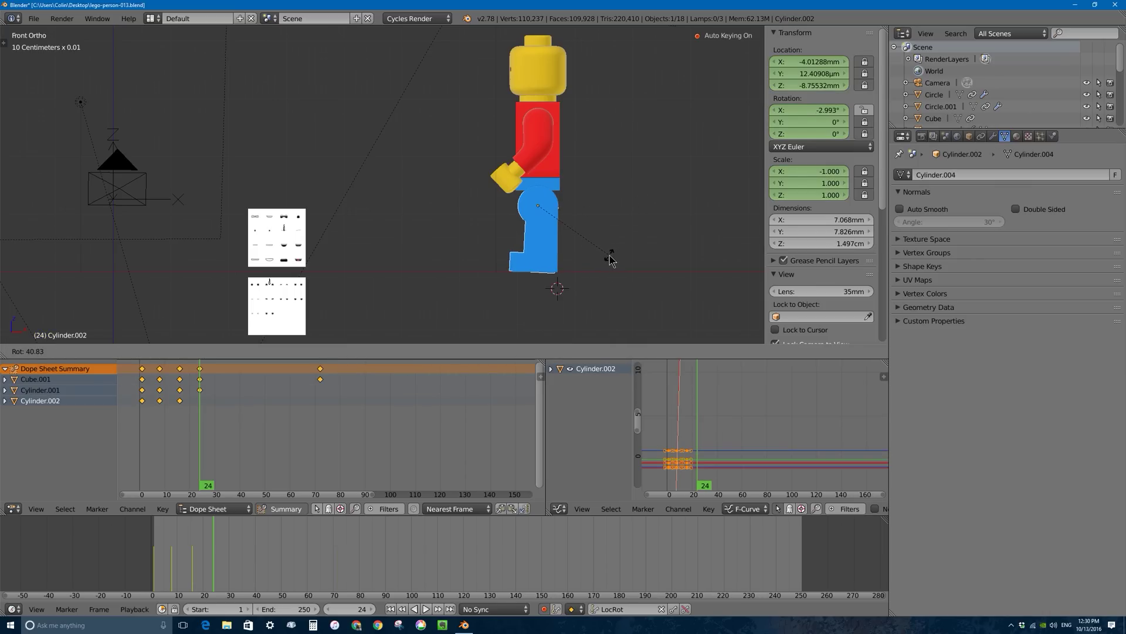
left_click(610, 258)
Step: Scrub between frame 24 and frame 9 to check the leg poses against the body's travel
left_click_drag(160, 400, 194, 391)
left_click(200, 389)
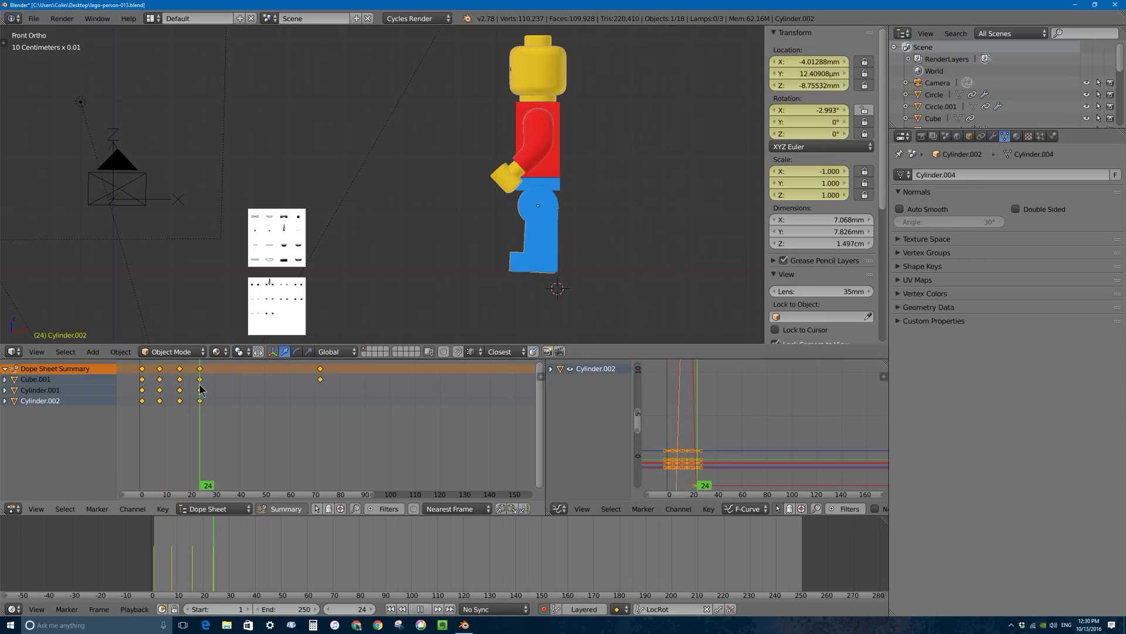
left_click_drag(200, 384, 162, 384)
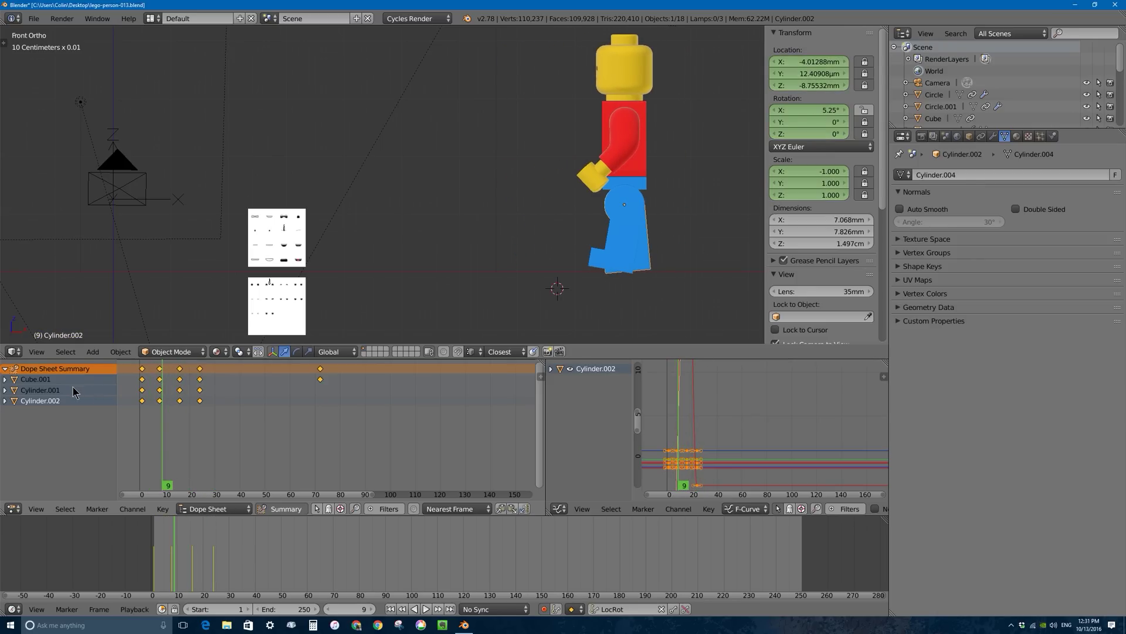
left_click(158, 403)
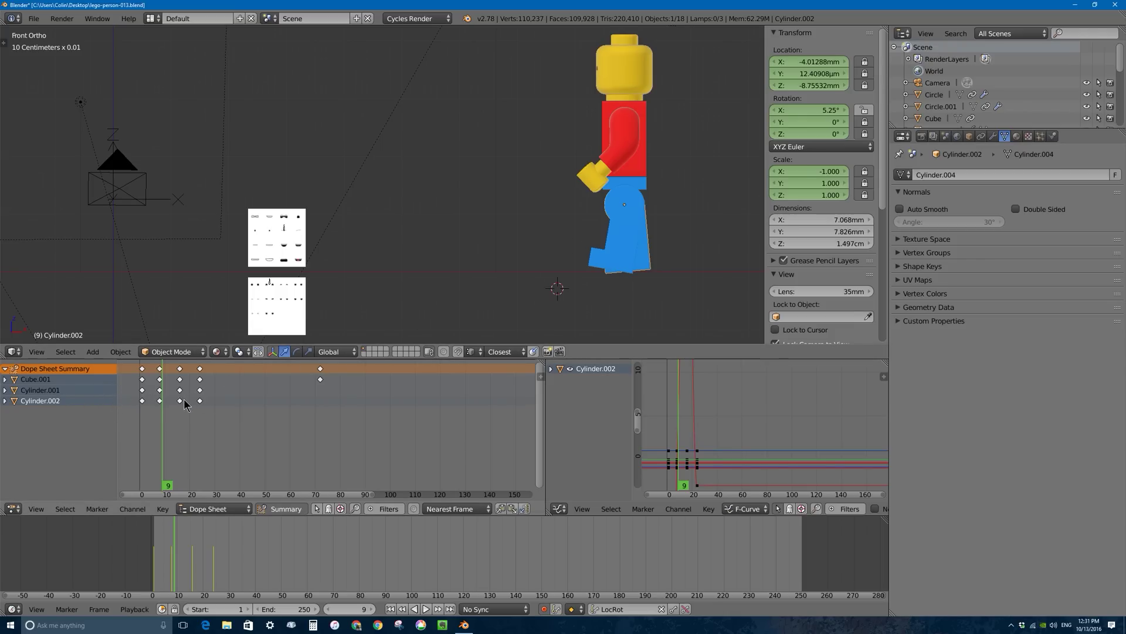
key("a")
key("a")
key("b")
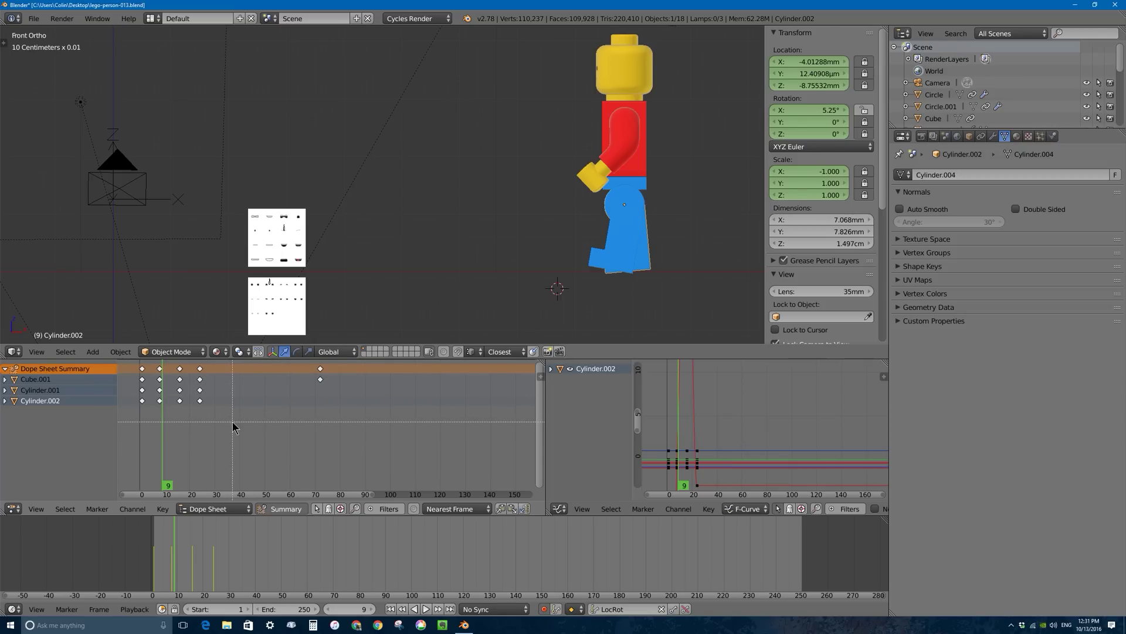
left_click_drag(233, 422, 131, 388)
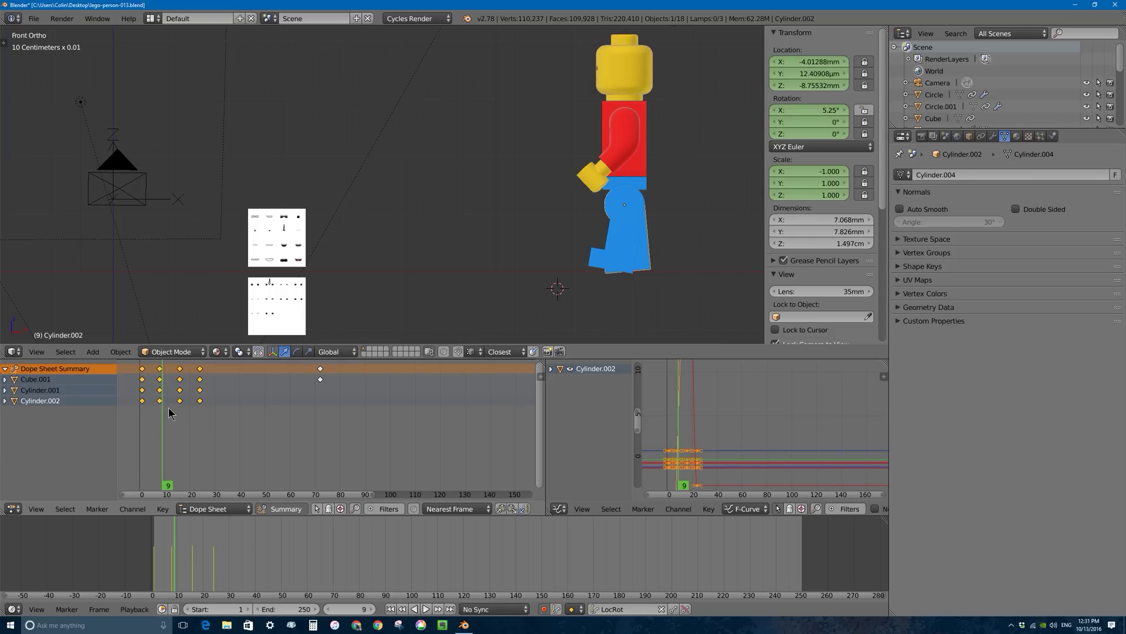
key("a")
Step: Duplicate the Cylinder.001 and Cylinder.002 keyframes from the first 24 frames, placing the copies from frame 33 onward
key("b")
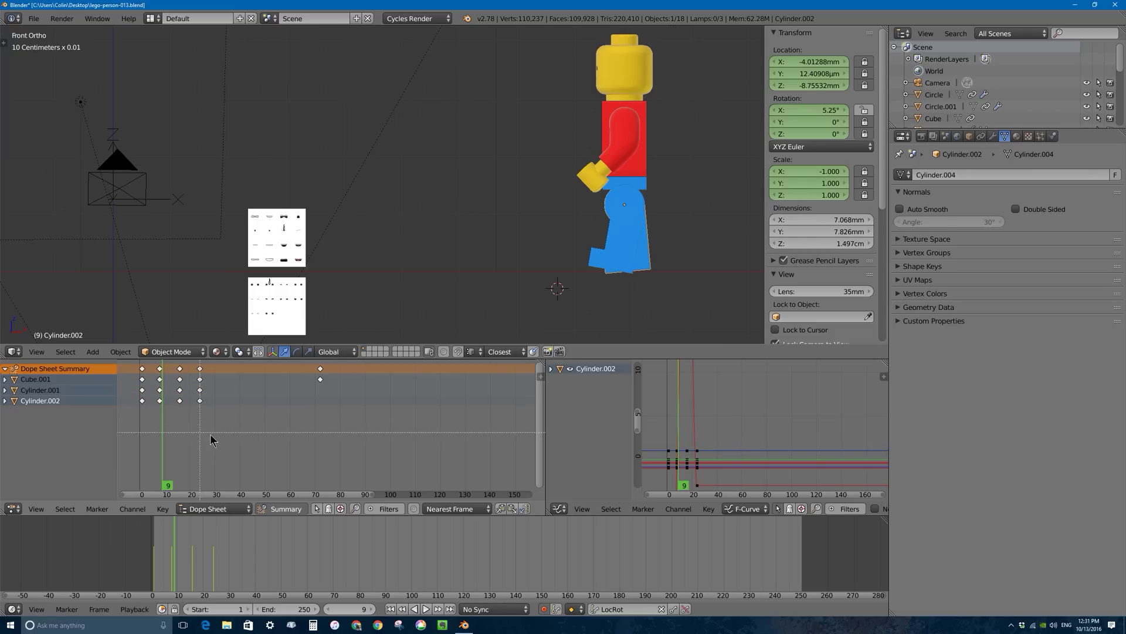
left_click_drag(222, 433, 136, 387)
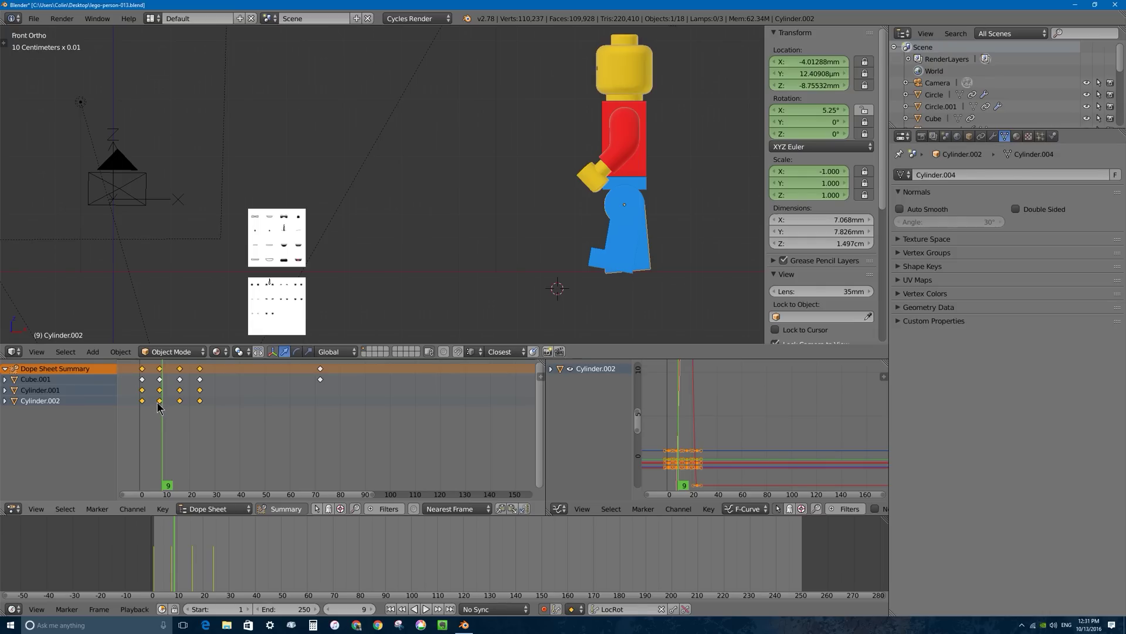
left_click_drag(157, 403, 200, 399)
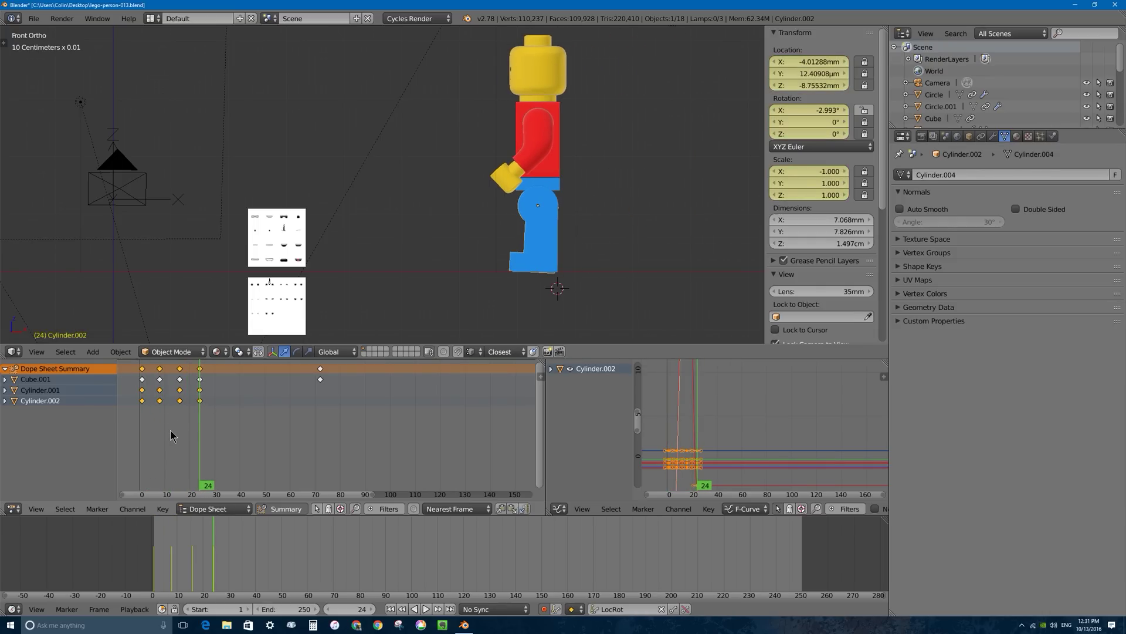
key("shift+d")
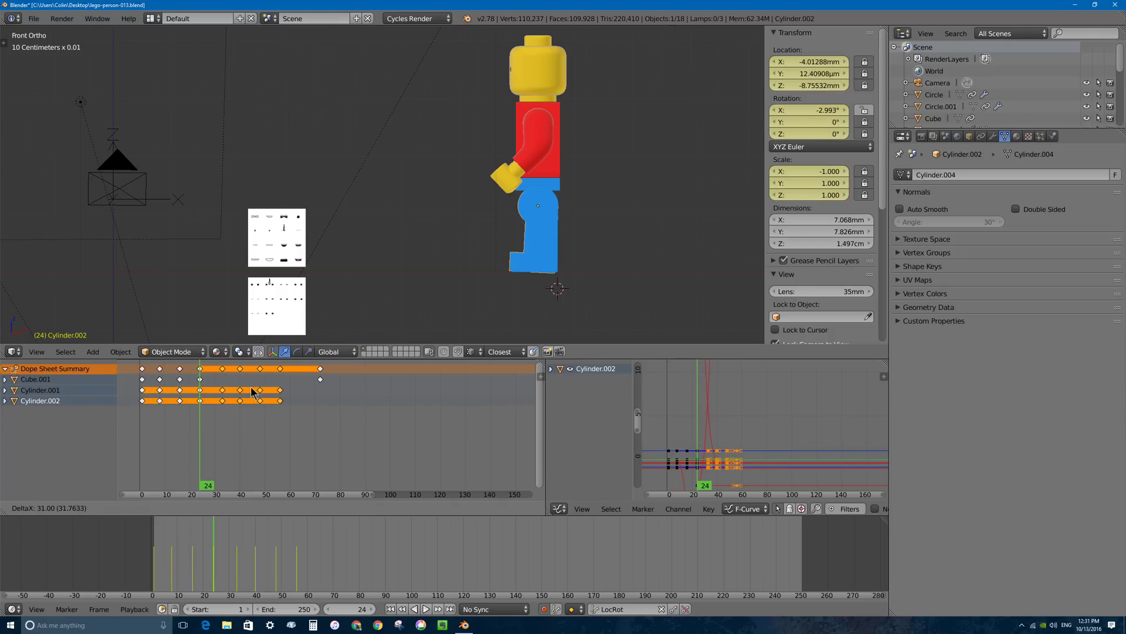
left_click(253, 391)
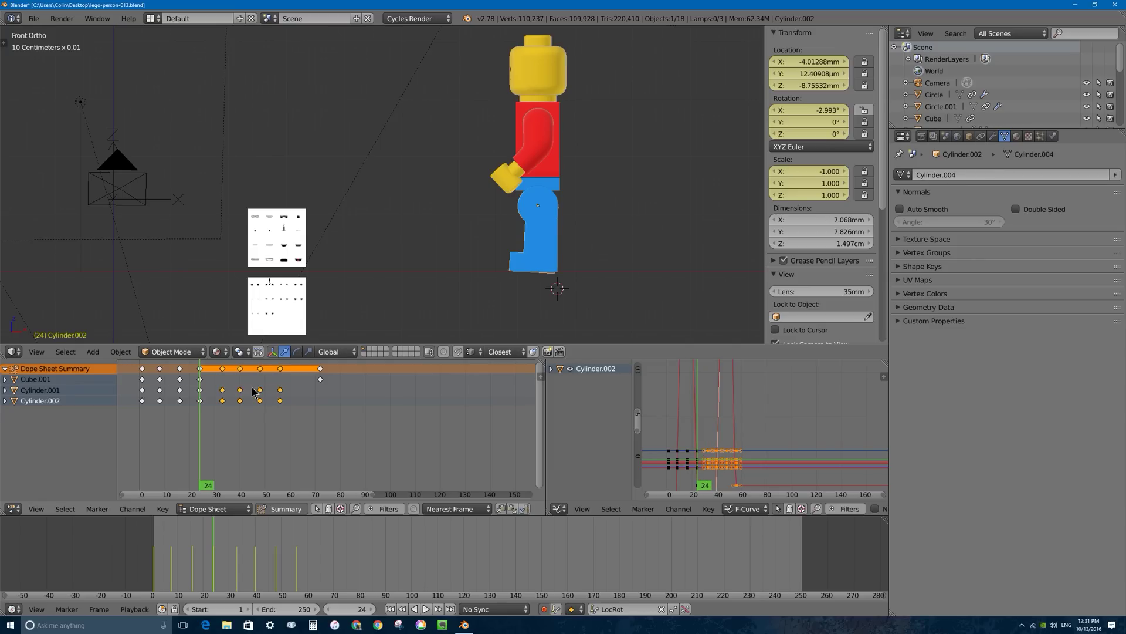
Step: Check the pose at frame 33 and shift the duplicated leg keyframes one frame earlier, to start at frame 32
key("alt+a")
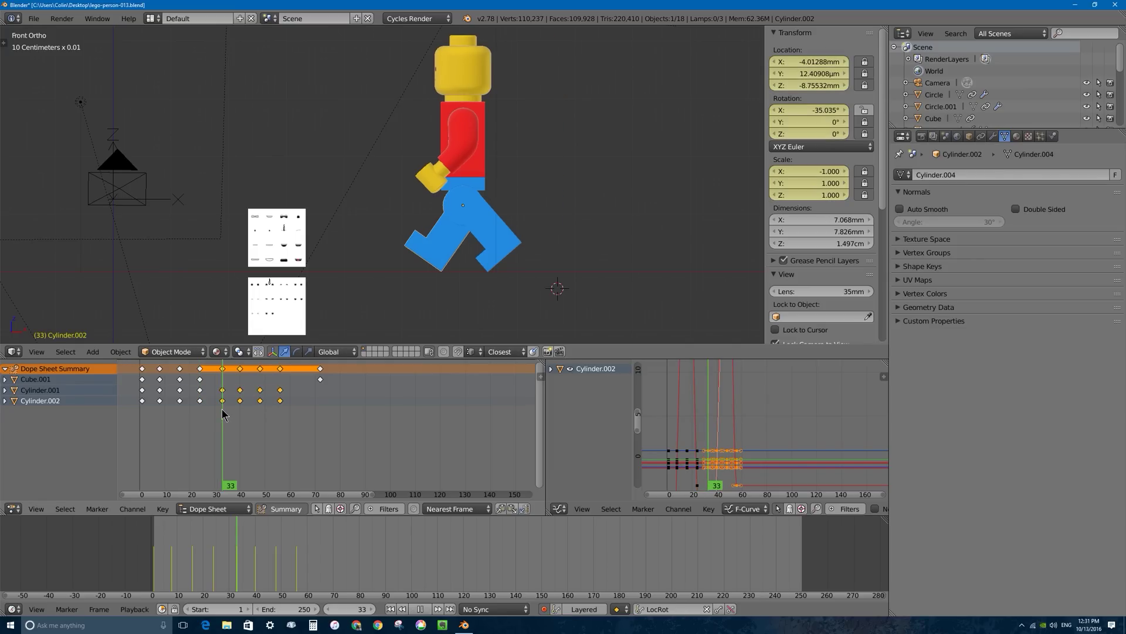
key("alt+a")
key("g")
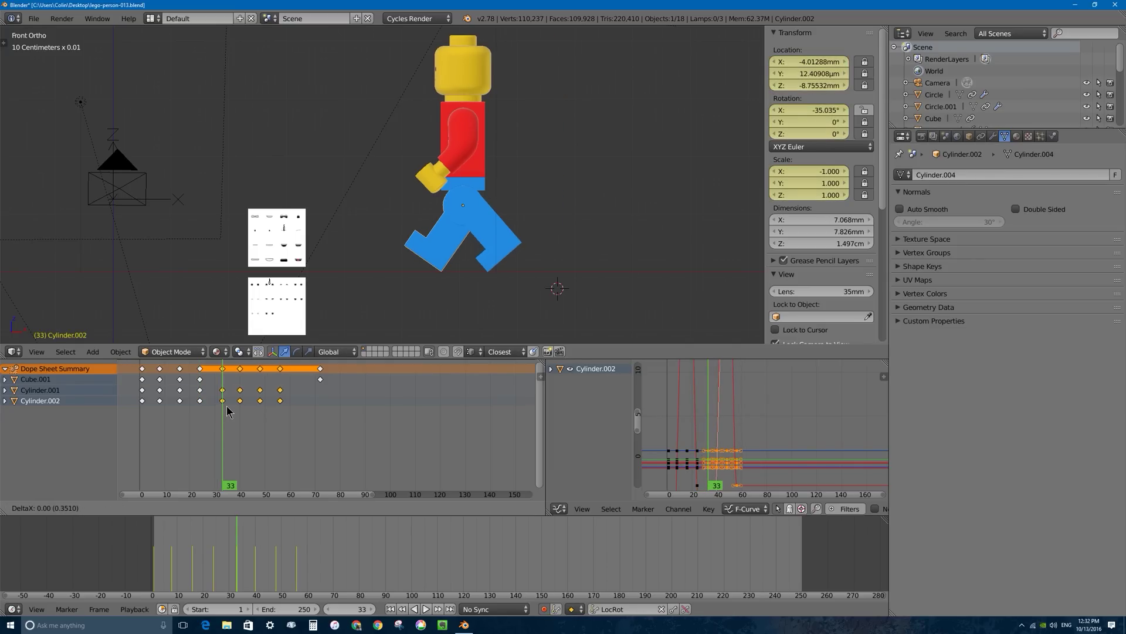
left_click(226, 411)
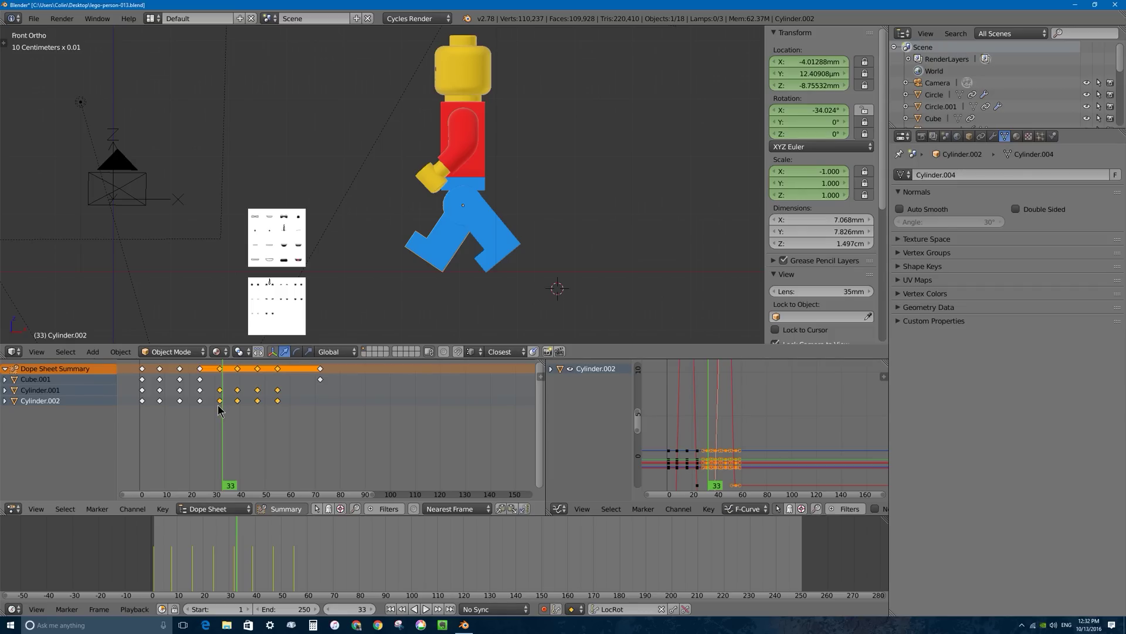
Step: Scrub back to frame 0, play the animation to review the extended walk, and return to the start
key("alt+a")
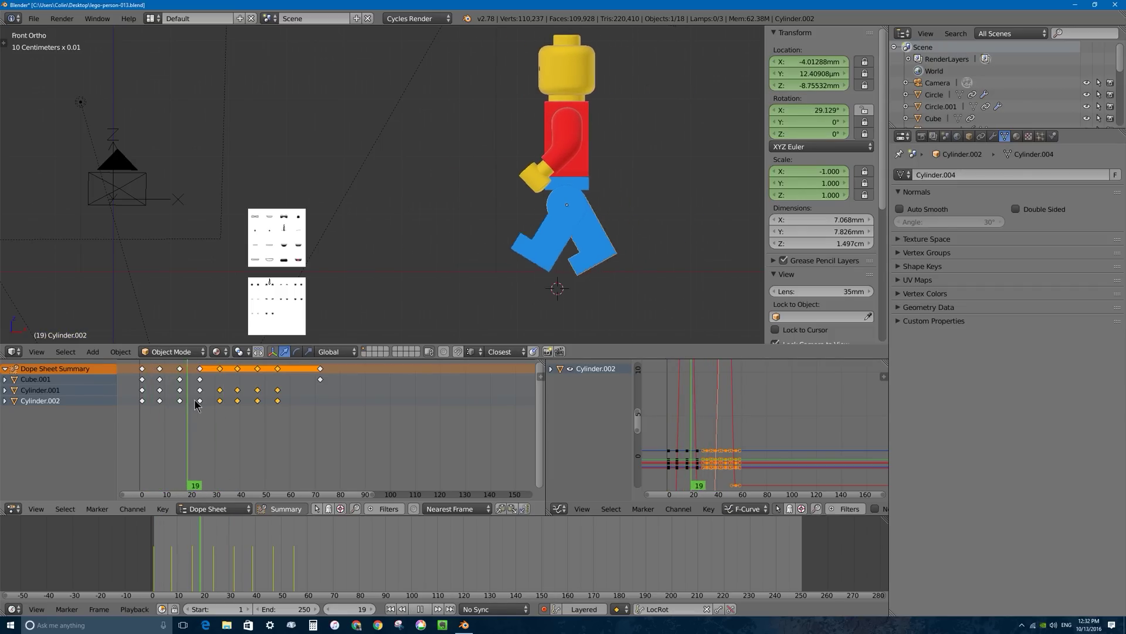
left_click_drag(195, 400, 138, 406)
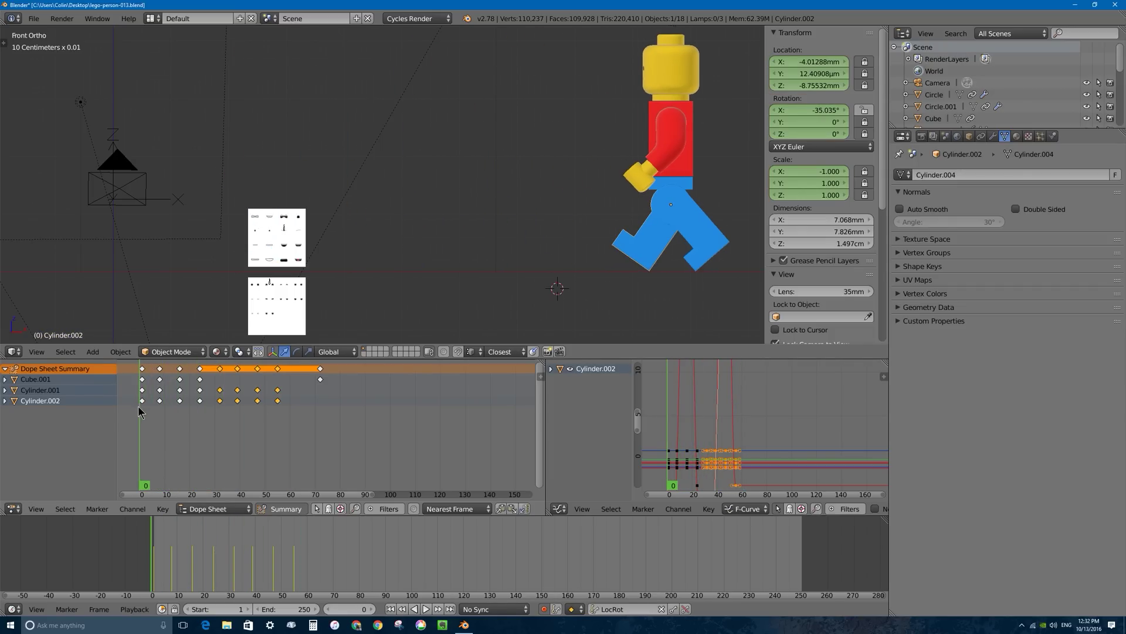
key("alt+a")
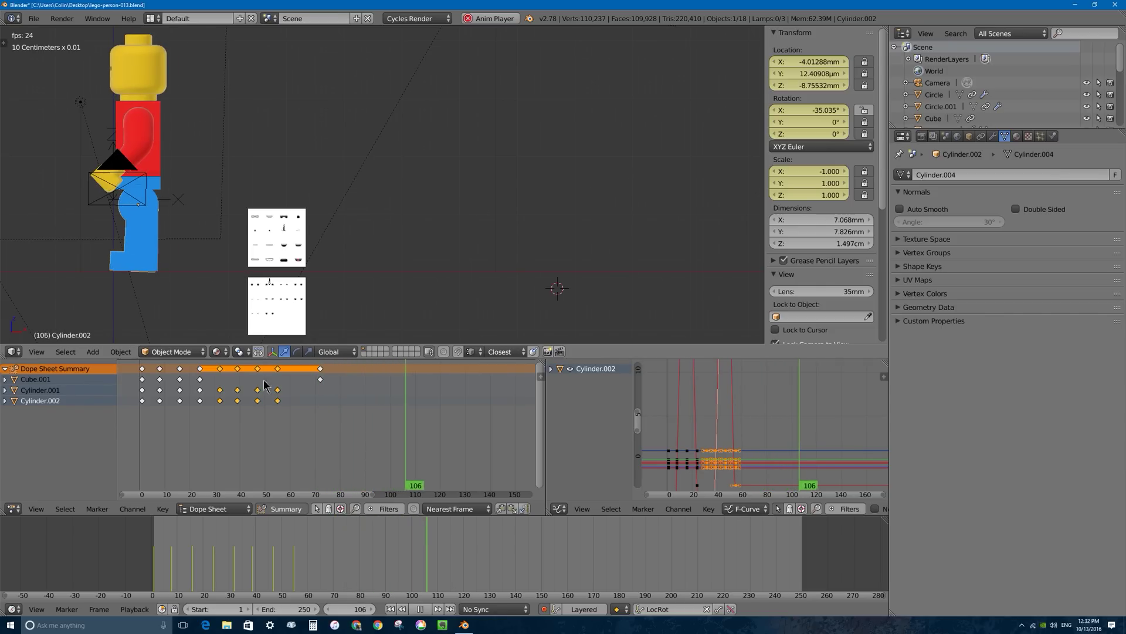
left_click(320, 369)
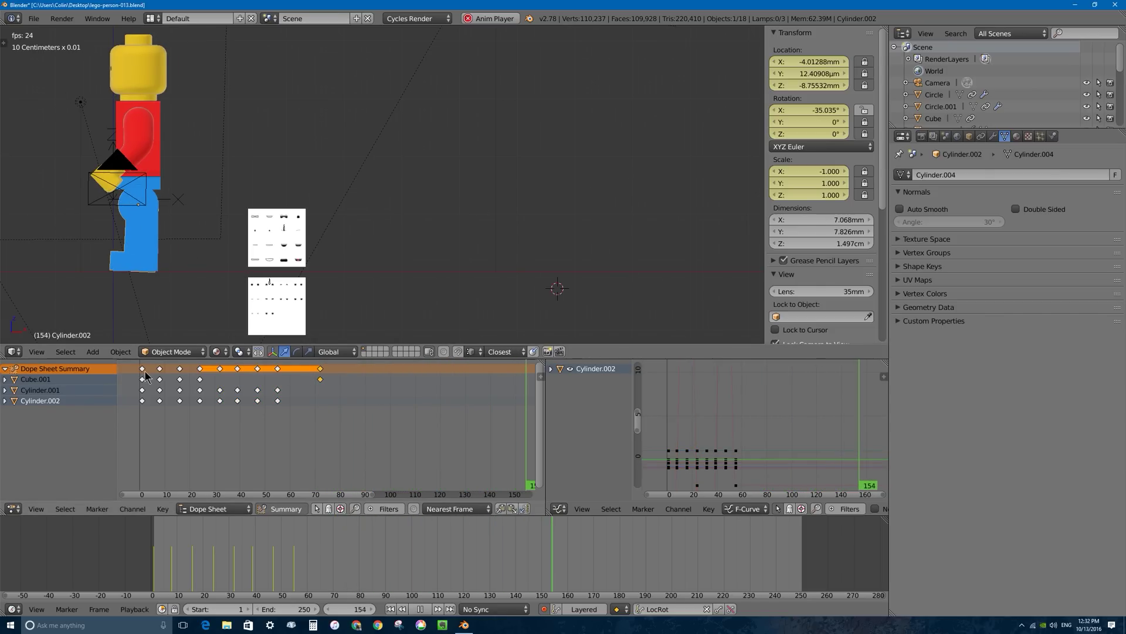
key("Escape")
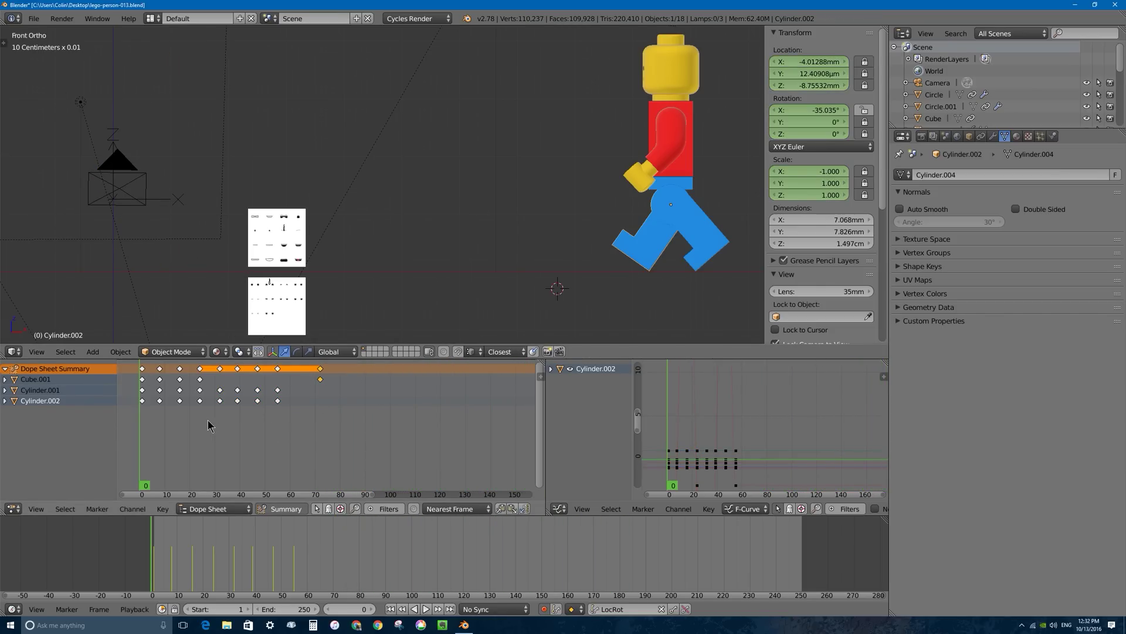
Step: Scrub between frames 31 and 38 to check the duplicated strides, and deselect all keyframes
key("alt+a")
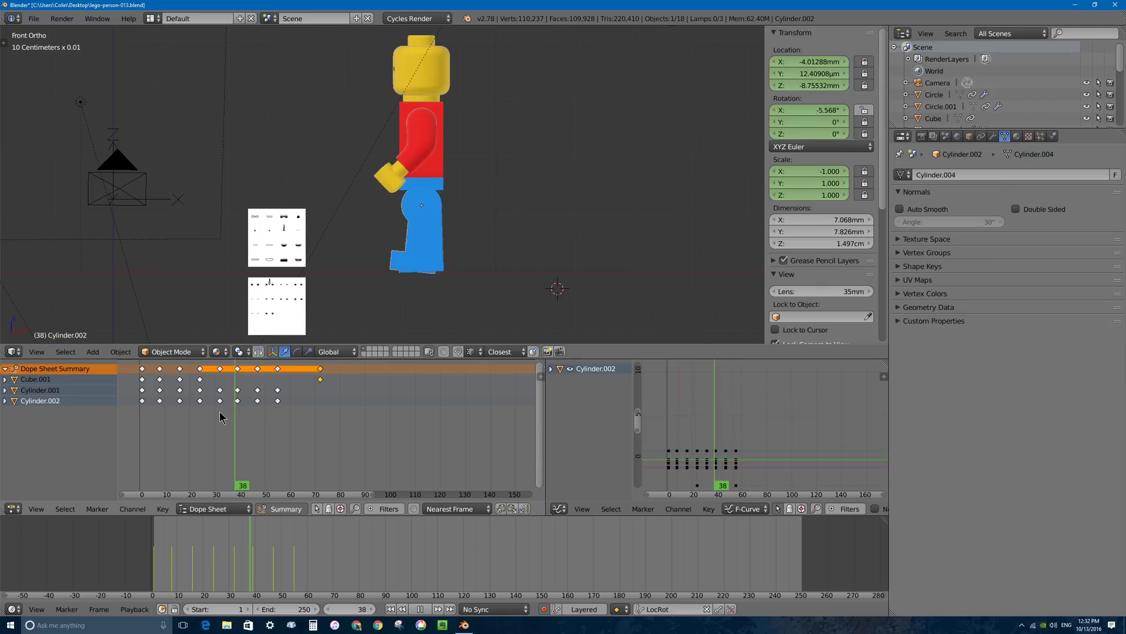
key("Escape")
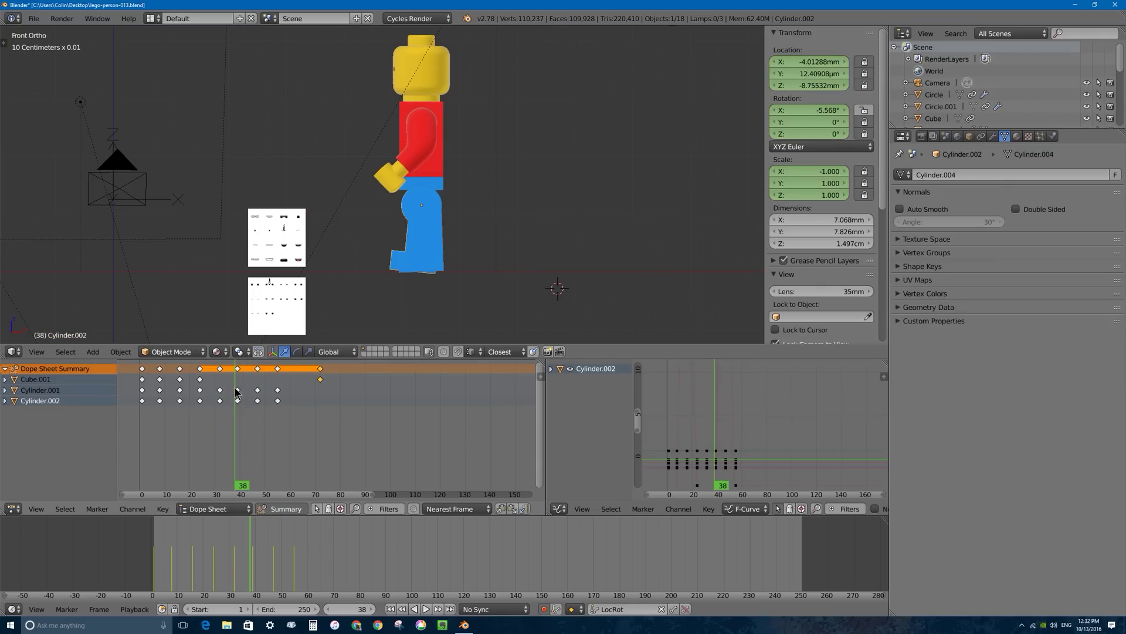
key("alt+a")
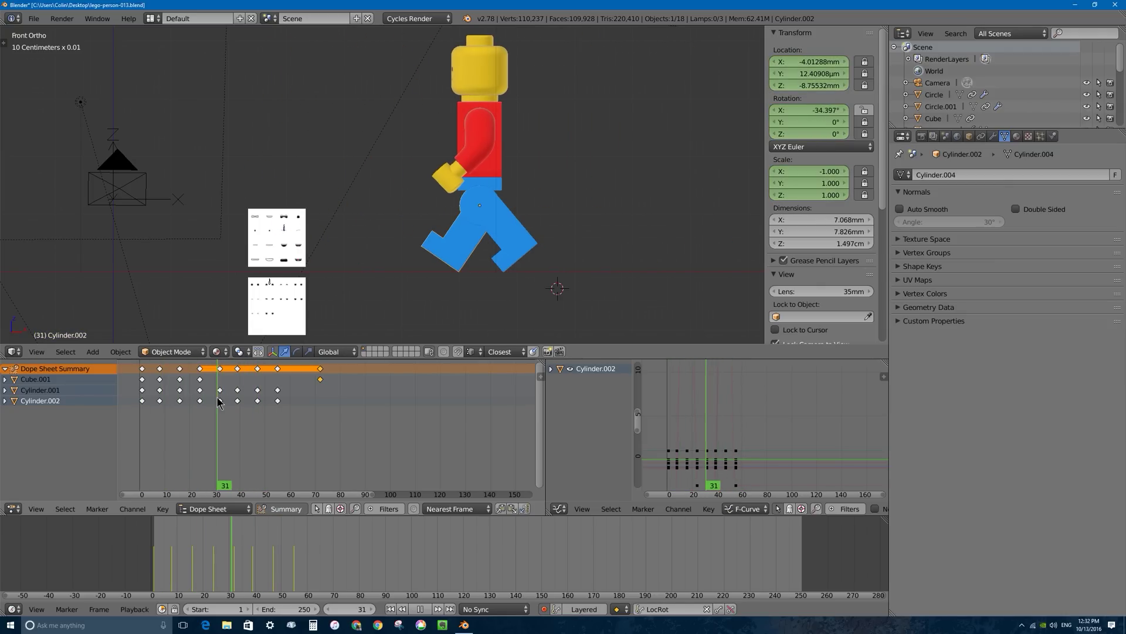
key("alt+a")
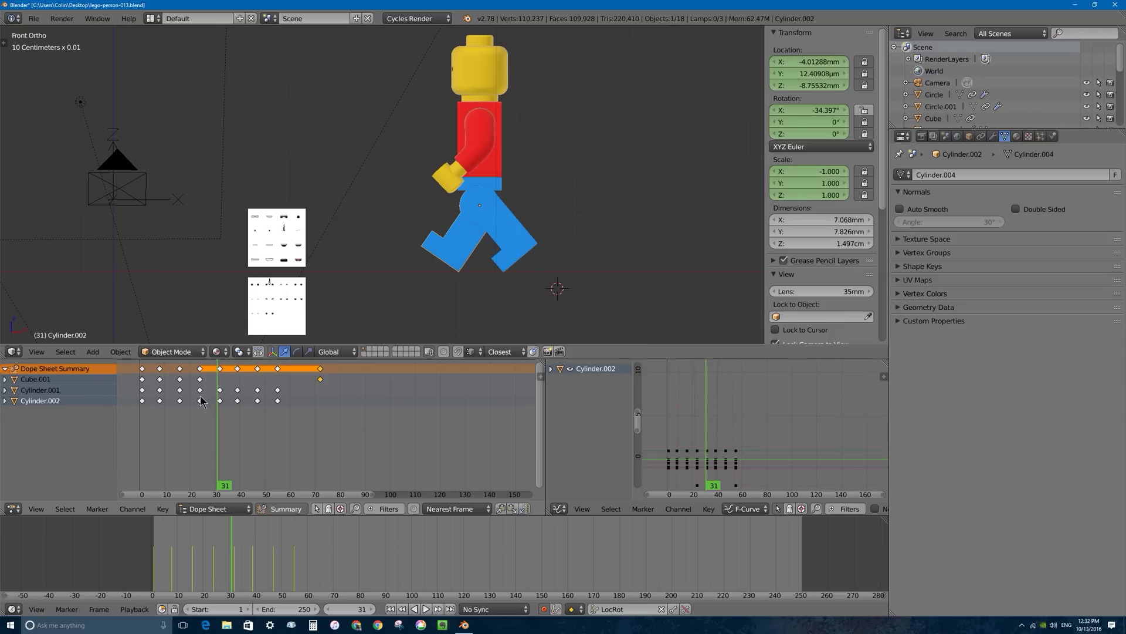
key("a")
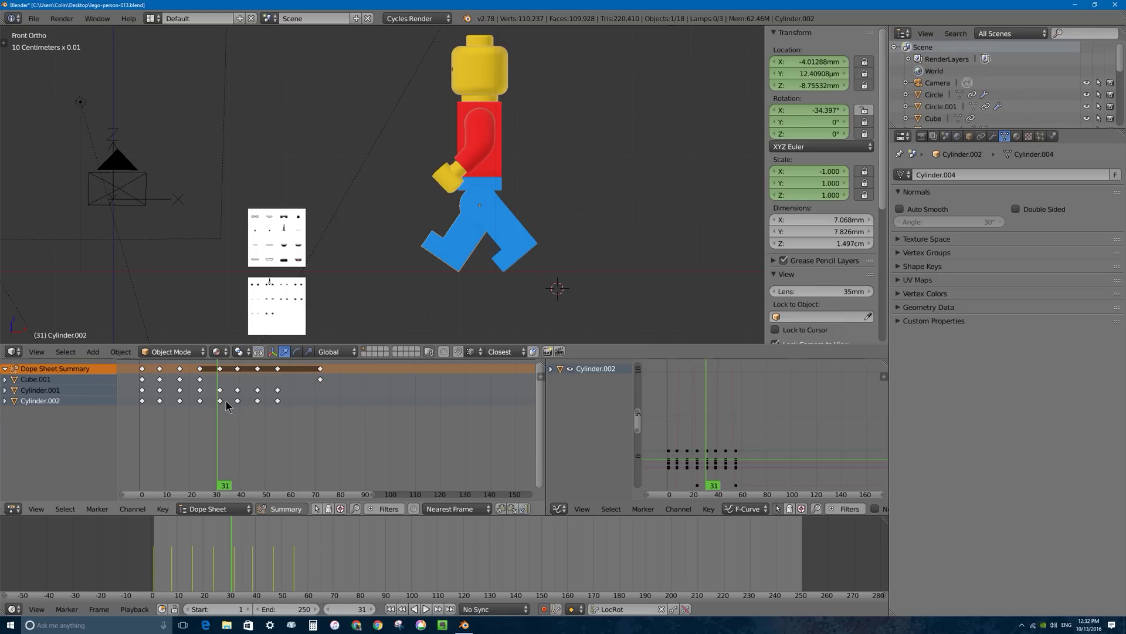
Step: Duplicate all Cylinder.001 and Cylinder.002 keyframes, place the copies about 62 frames further on, and play the extended walk
key("b")
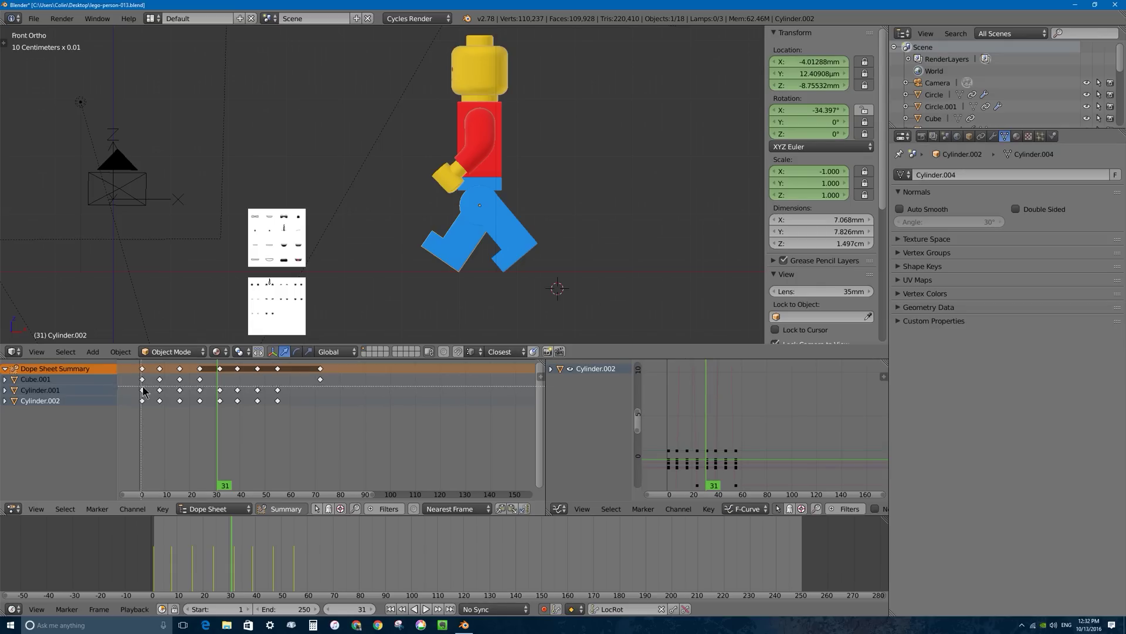
left_click_drag(134, 386, 293, 418)
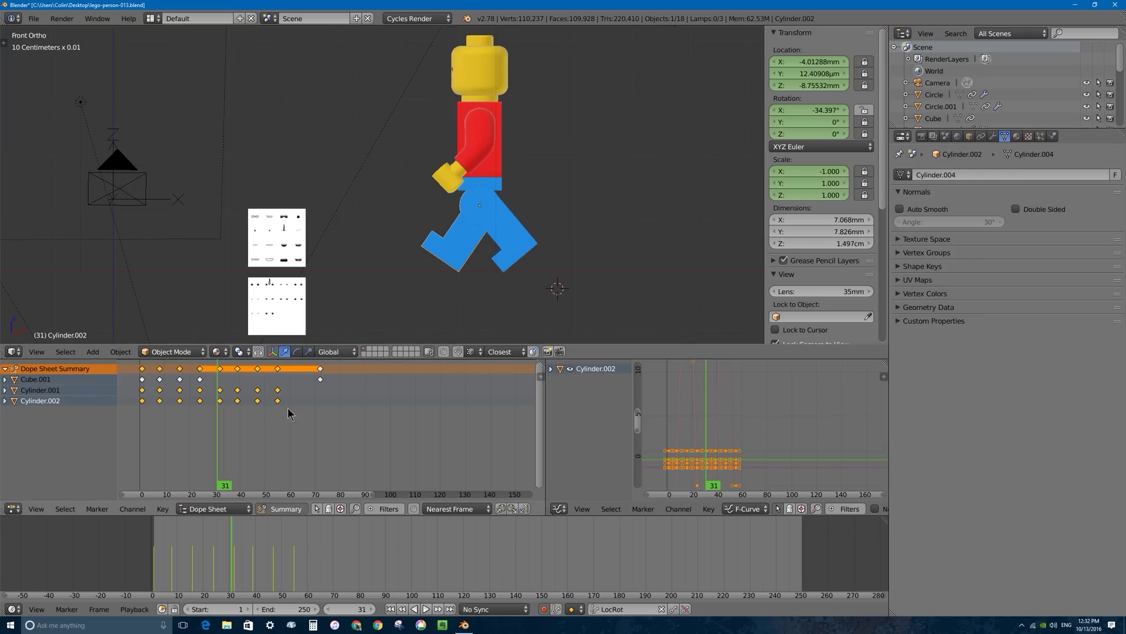
key("shift+d")
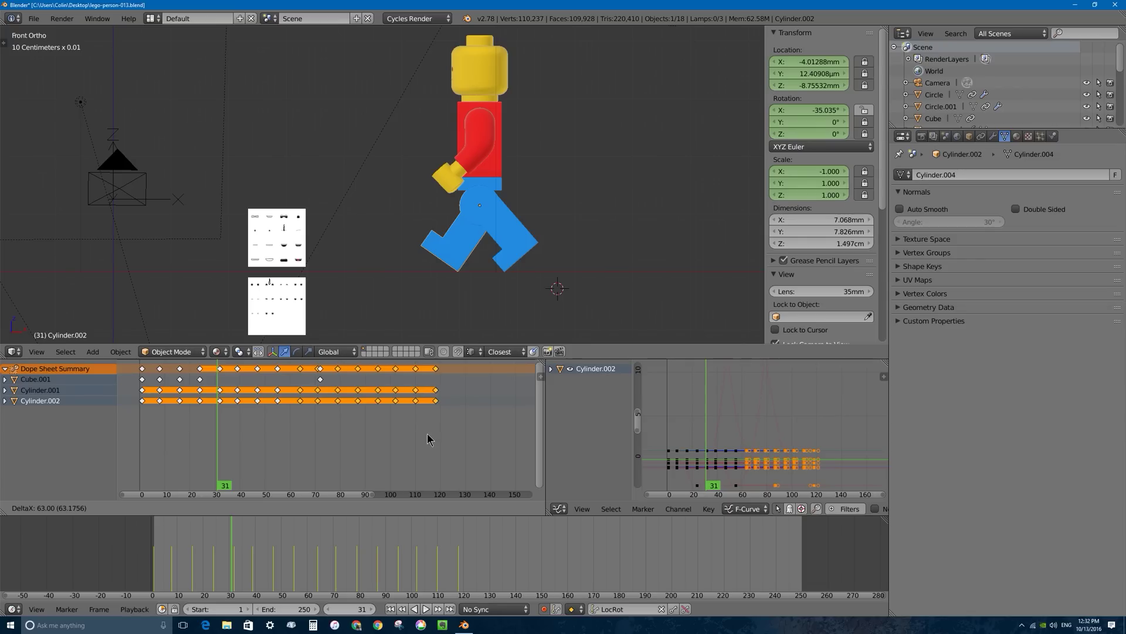
left_click(423, 440)
key("alt+a")
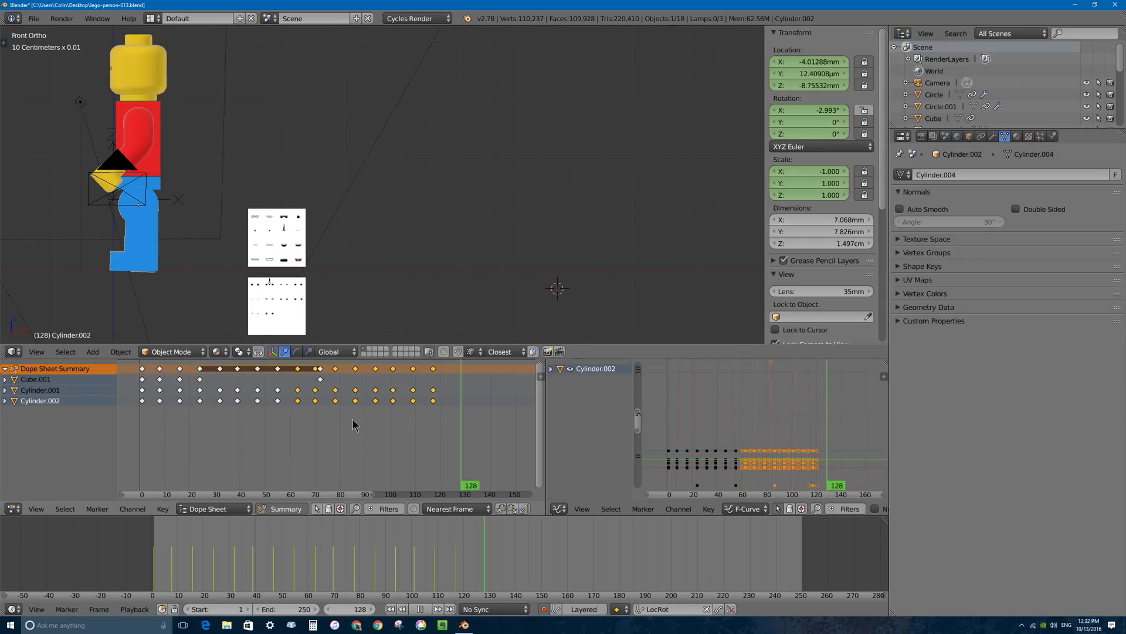
Step: Select leg Cylinder.001 at frame 16, mark the planted foot with the 3D cursor, and compare its position at frame 24
mouse_move(164, 403)
left_mouse_down()
mouse_move(251, 398)
mouse_move(158, 398)
mouse_move(203, 386)
mouse_move(169, 386)
mouse_move(180, 388)
left_mouse_up()
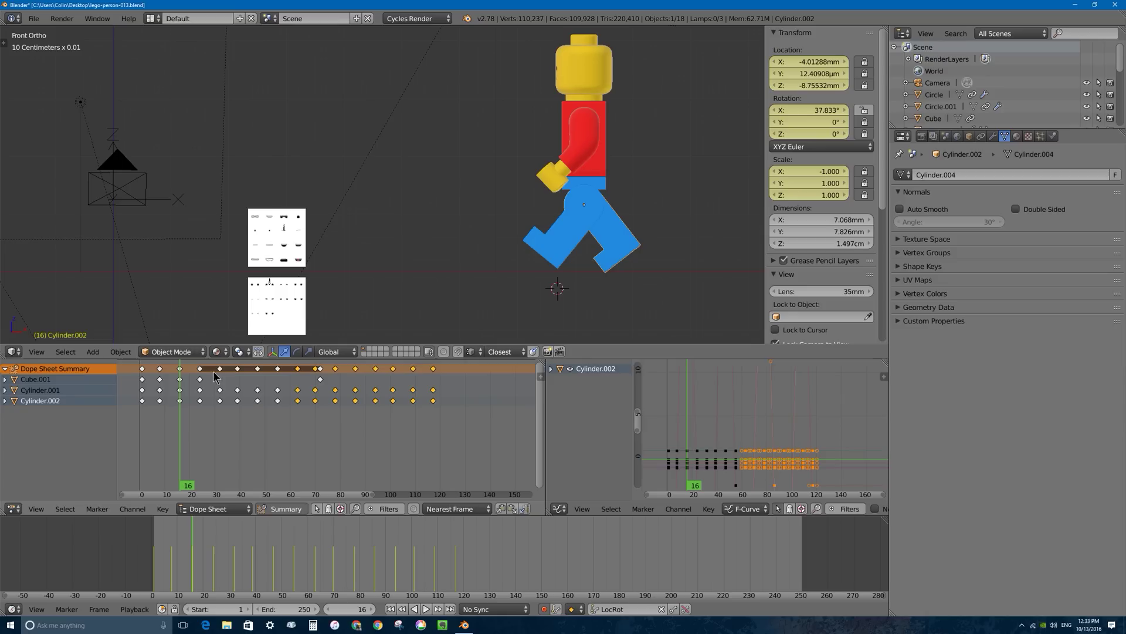
right_click(552, 253)
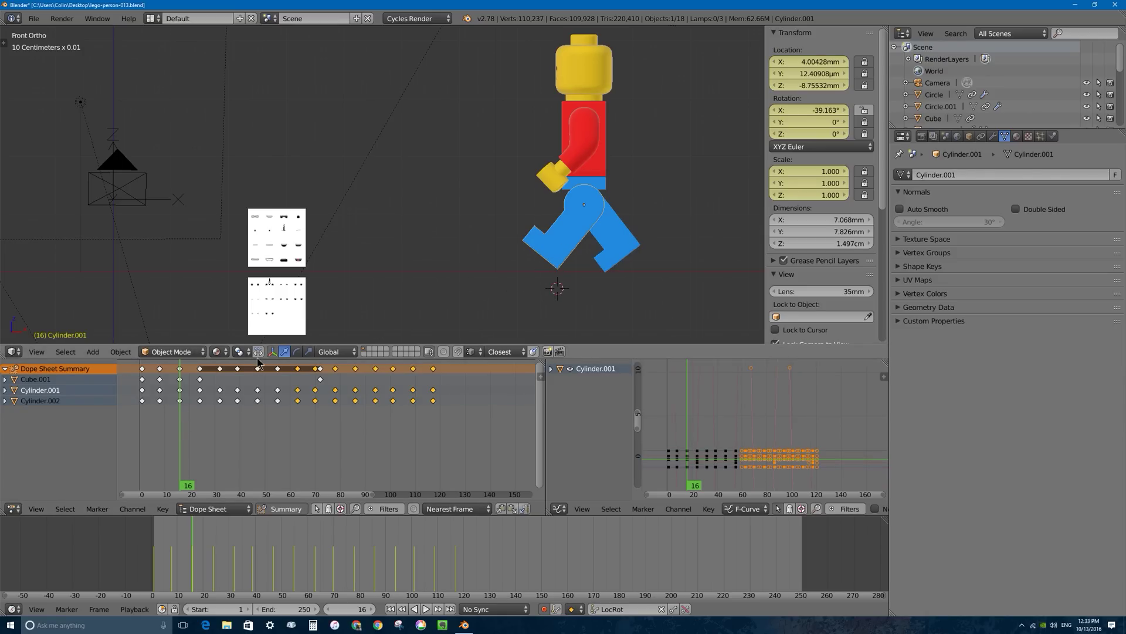
left_click(557, 281)
left_click_drag(187, 388, 198, 405)
left_click(200, 404)
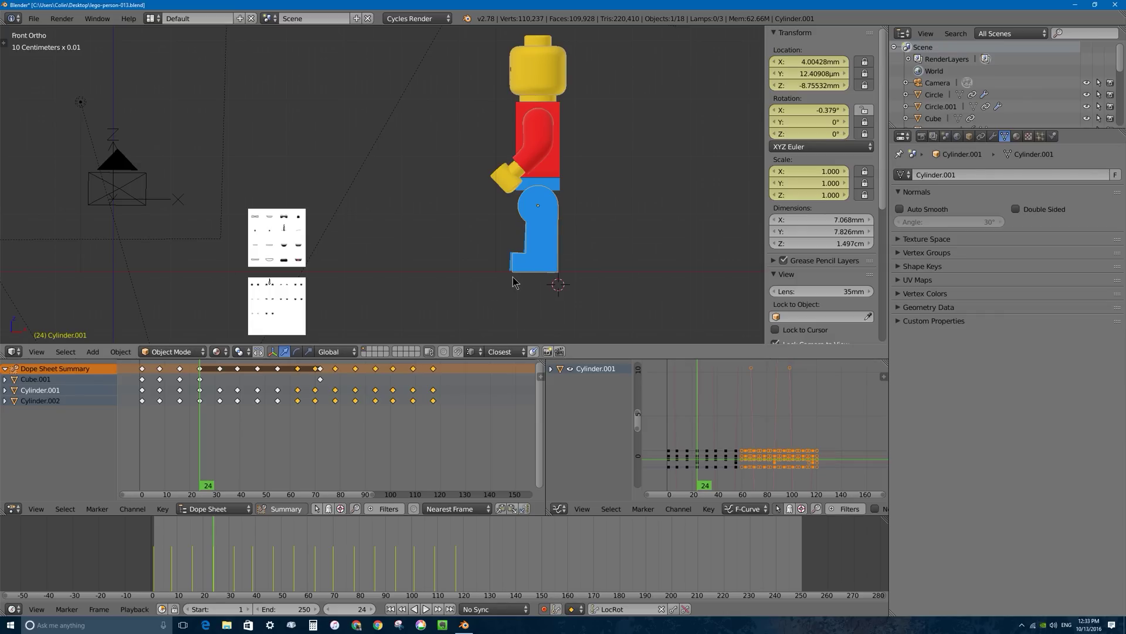
Step: At frame 32, move the hip block Cube.001 along X to about 6.48 cm to match the planted foot to the 3D cursor
left_click_drag(203, 405, 220, 402)
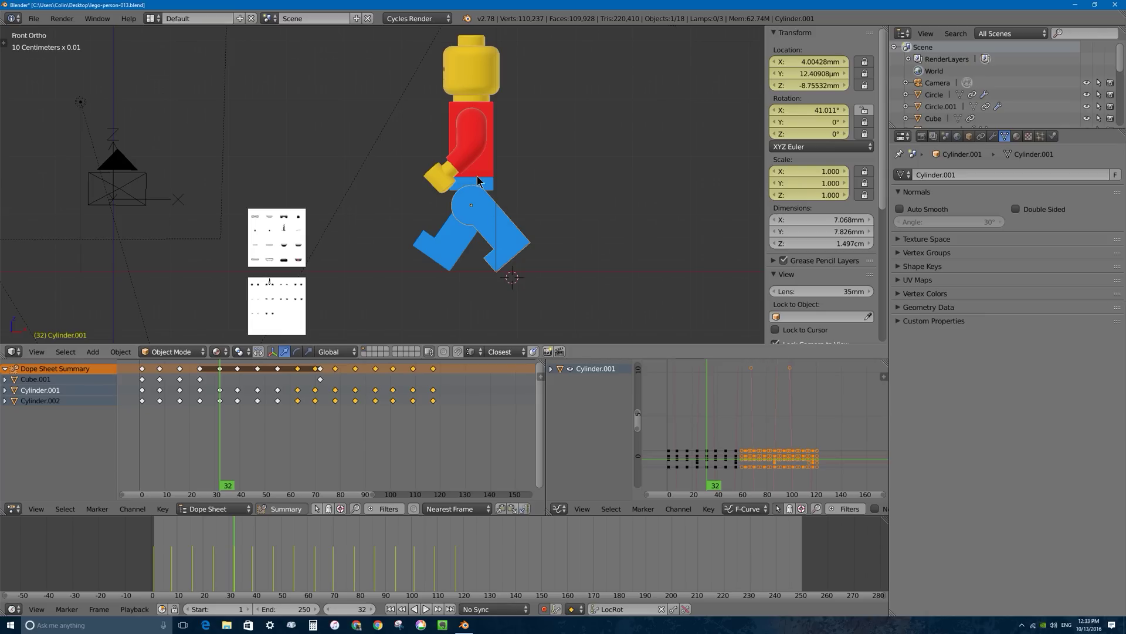
right_click(486, 191)
key("g")
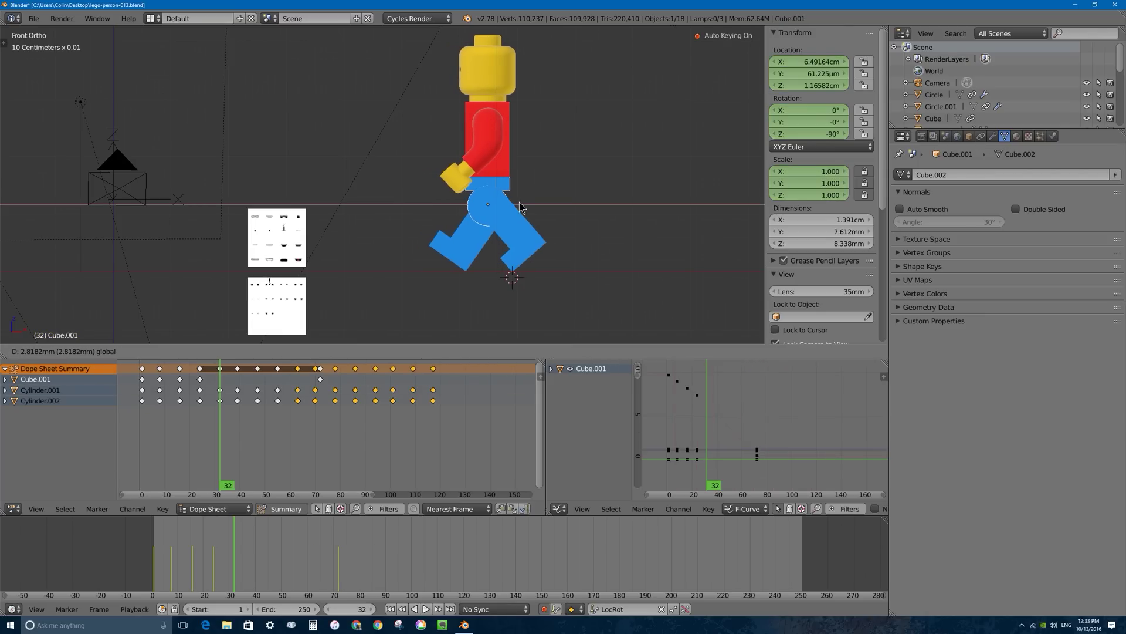
left_click(519, 207)
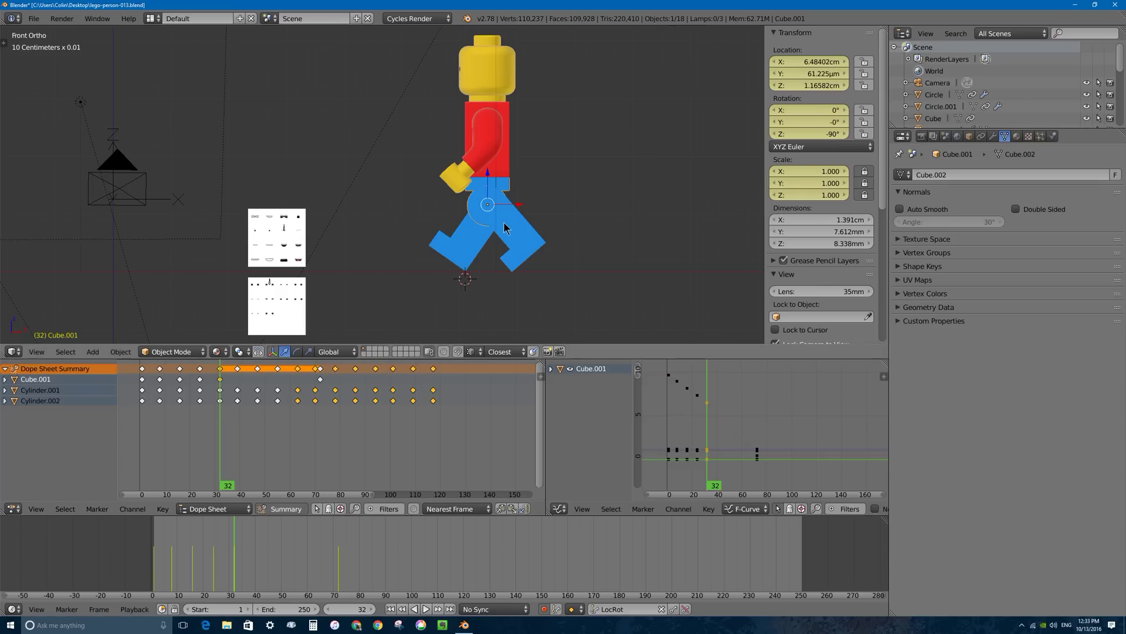
Step: At frame 39, move Cube.001 along X to about 5.75 cm so the planted foot meets the 3D cursor
key("alt+a")
key("alt+a")
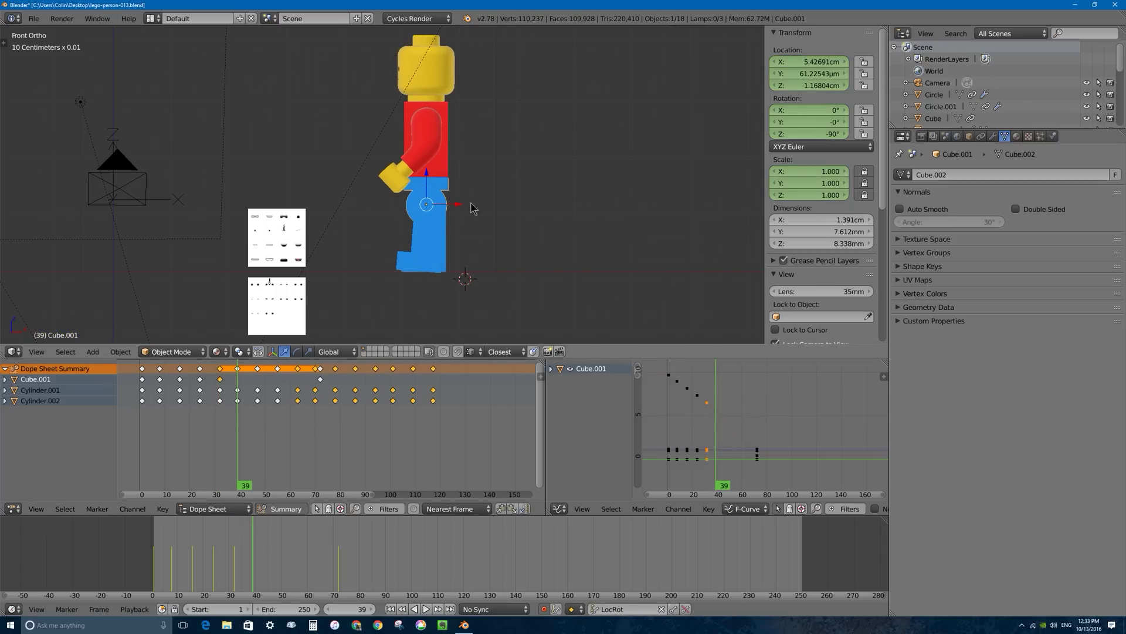
key("g")
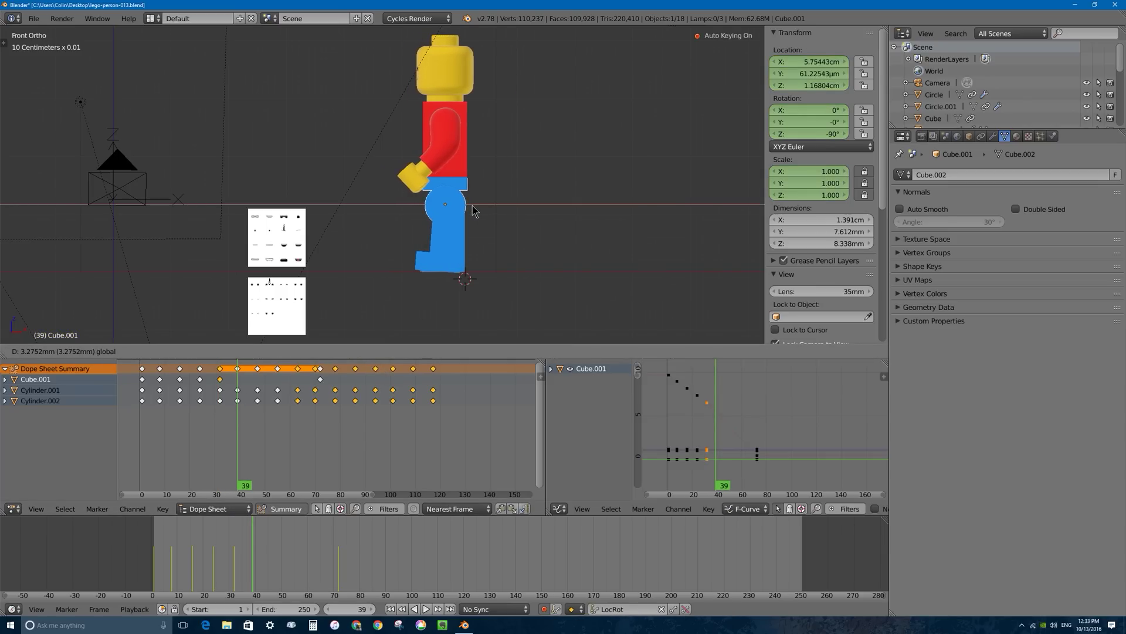
left_click(474, 210)
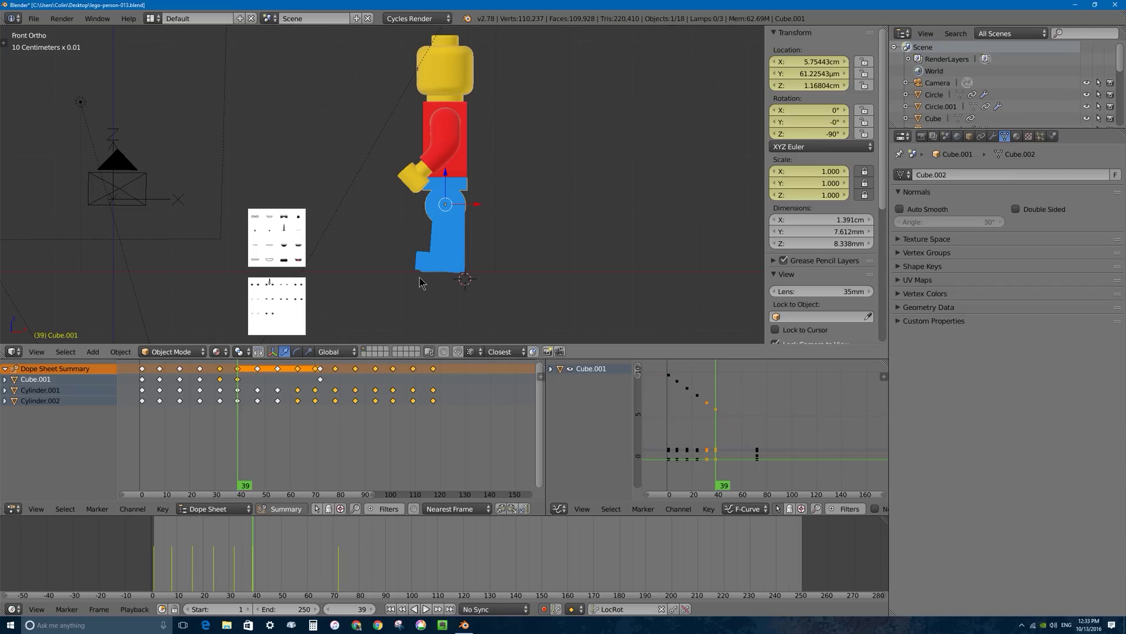
Step: At frame 47, move Cube.001 along X to about 4.95 cm to align the planted foot, and keyframe it
key("alt+a")
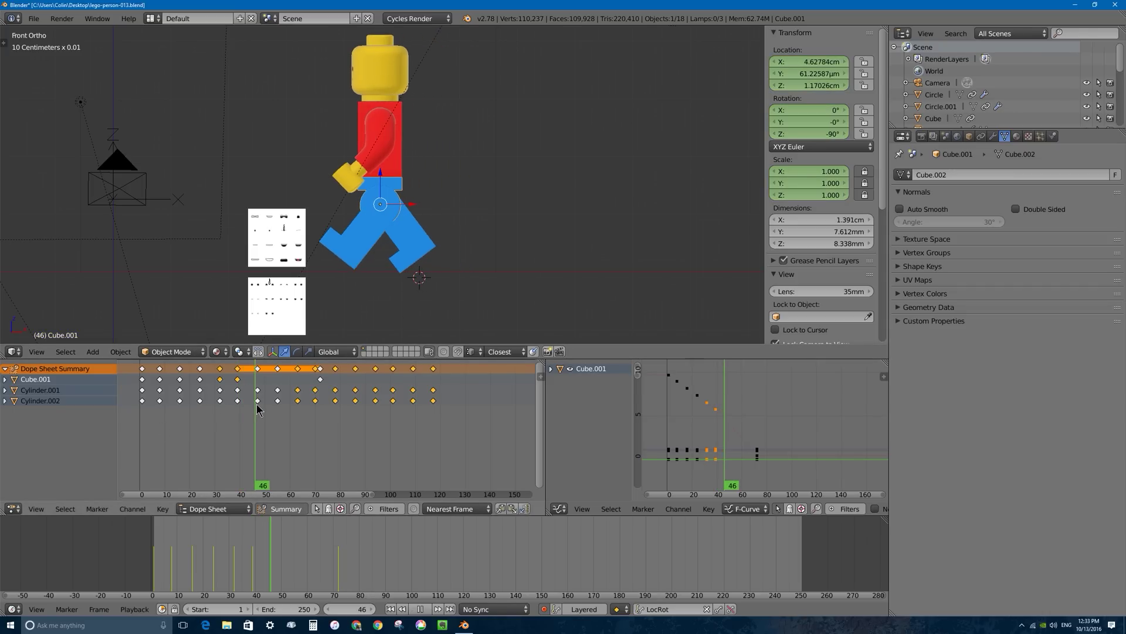
key("alt+a")
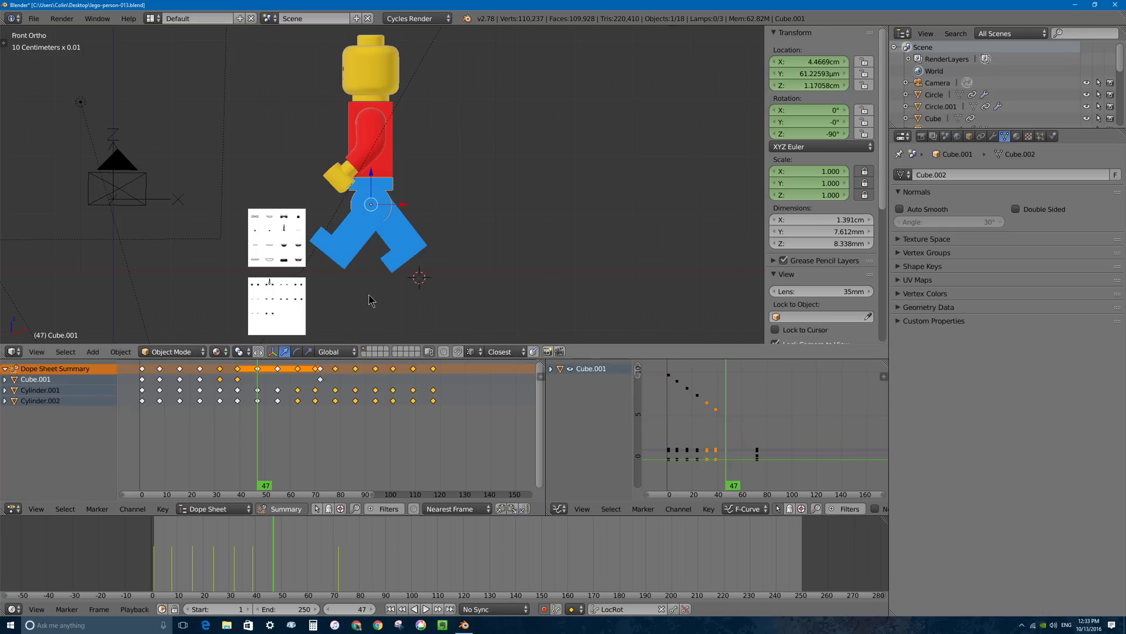
left_click_drag(404, 209, 437, 209)
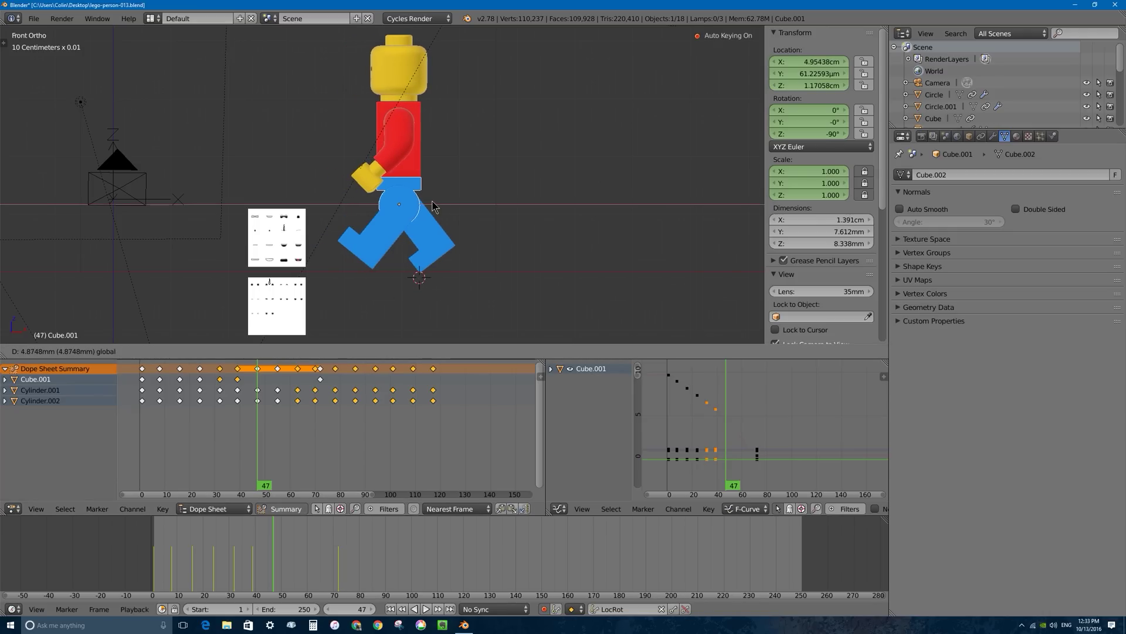
key("i")
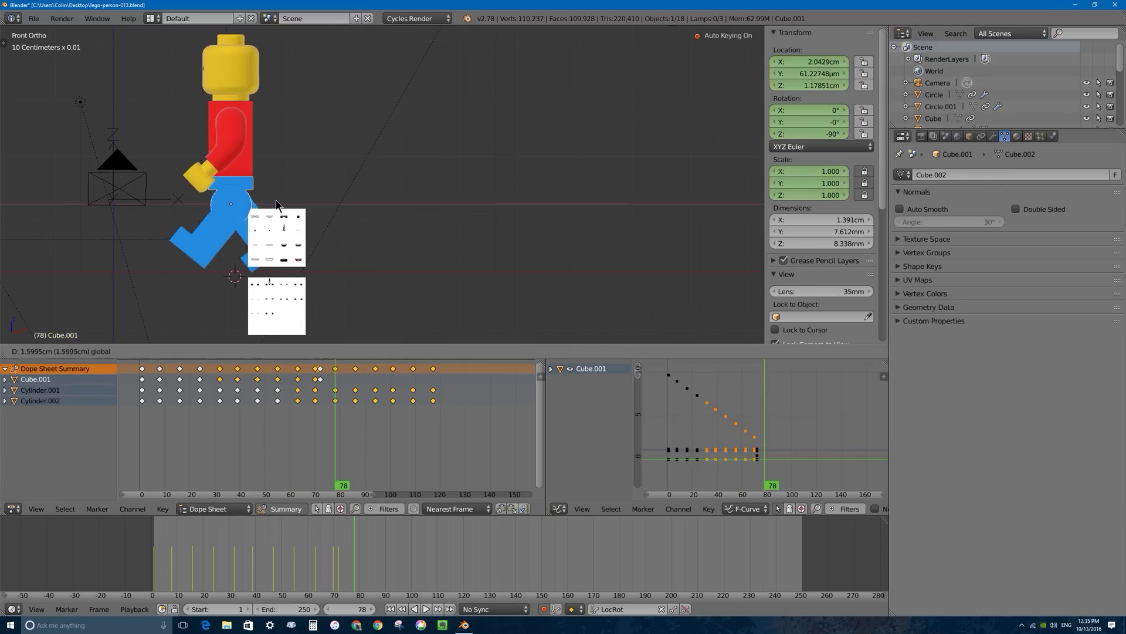
Step: Mark the planted foot with the 3D cursor and move Cube.001 along X to about 0.78 mm at frame 94
left_click(141, 280)
key("g")
key("x")
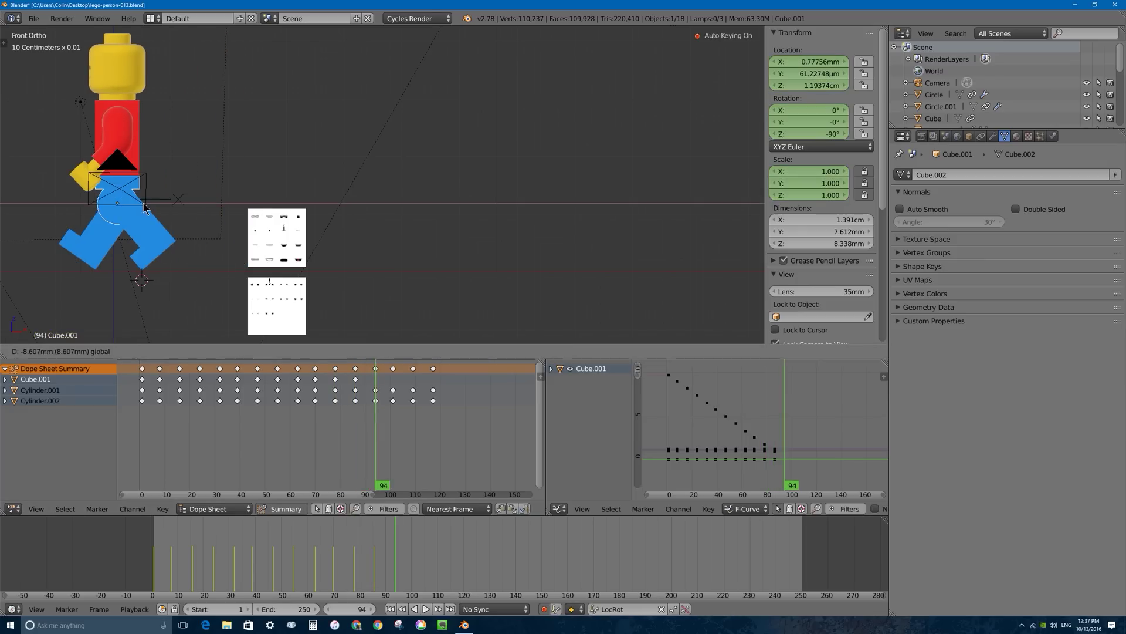
Step: Mark the front foot with the 3D cursor and move Cube.001 along X to about -6.46 mm at frame 101
key("alt+a")
key("alt+a")
left_click(372, 389)
left_click(377, 402)
left_click(95, 280)
key("g")
key("x")
Step: Return to frame 0, play the whole walk, and examine frames 83 to 124 for foot sliding
left_click(140, 440)
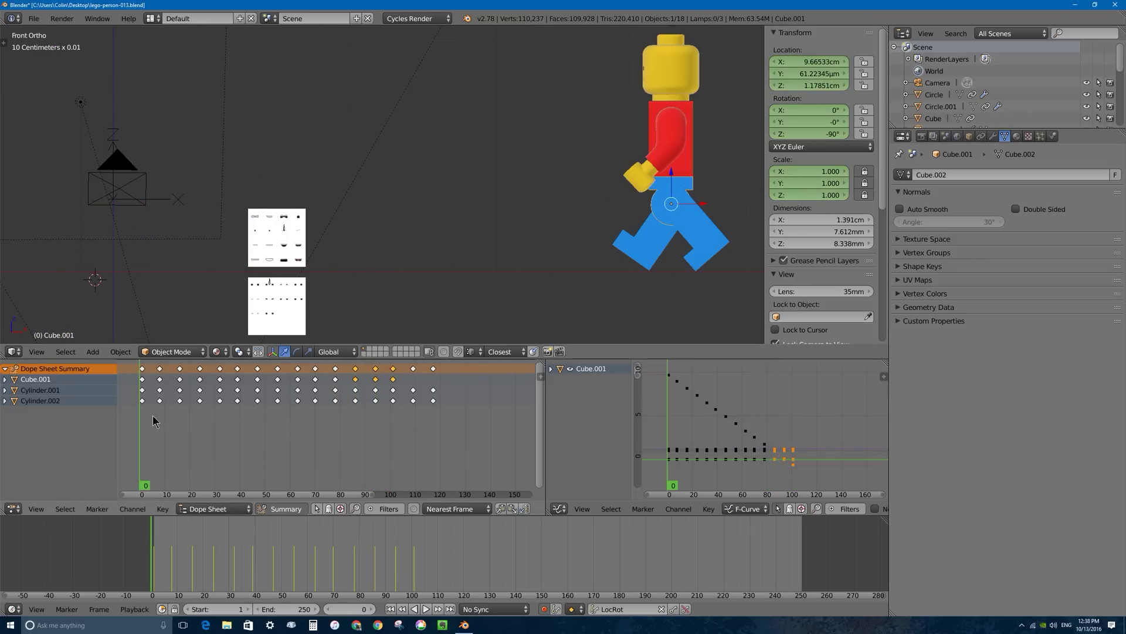
key("alt+a")
left_click_drag(285, 416, 360, 427)
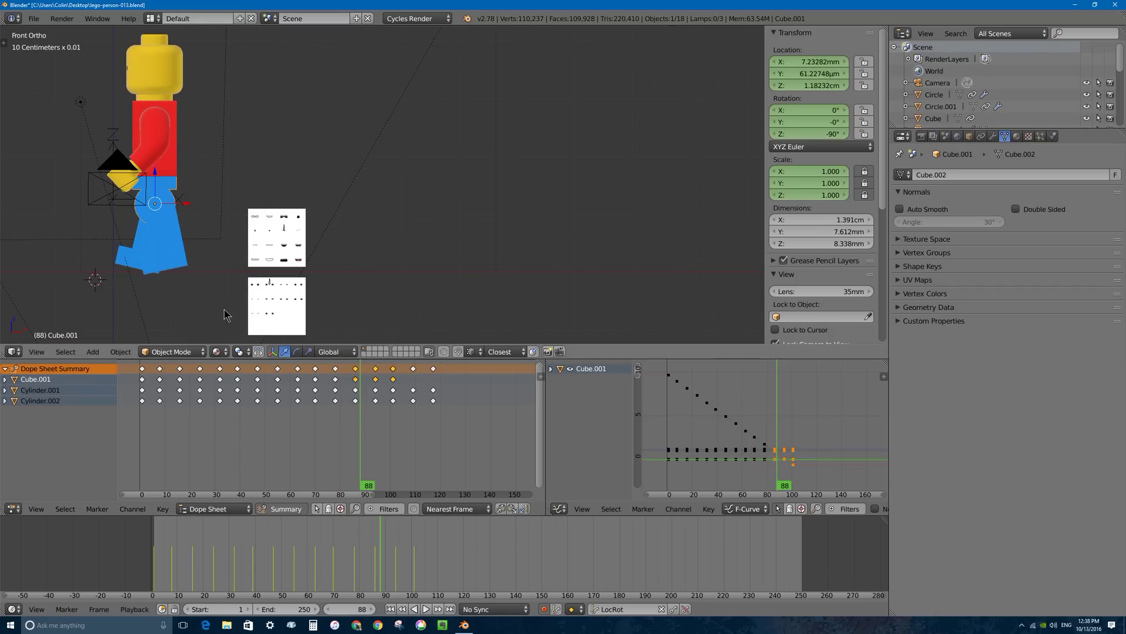
key("alt+a")
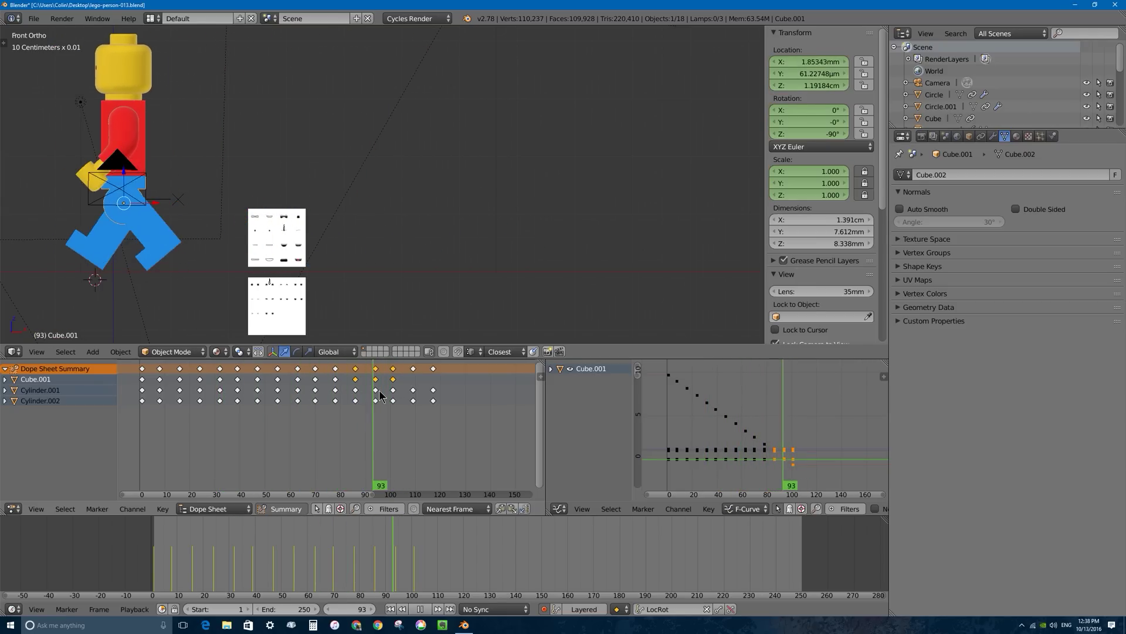
key("alt+a")
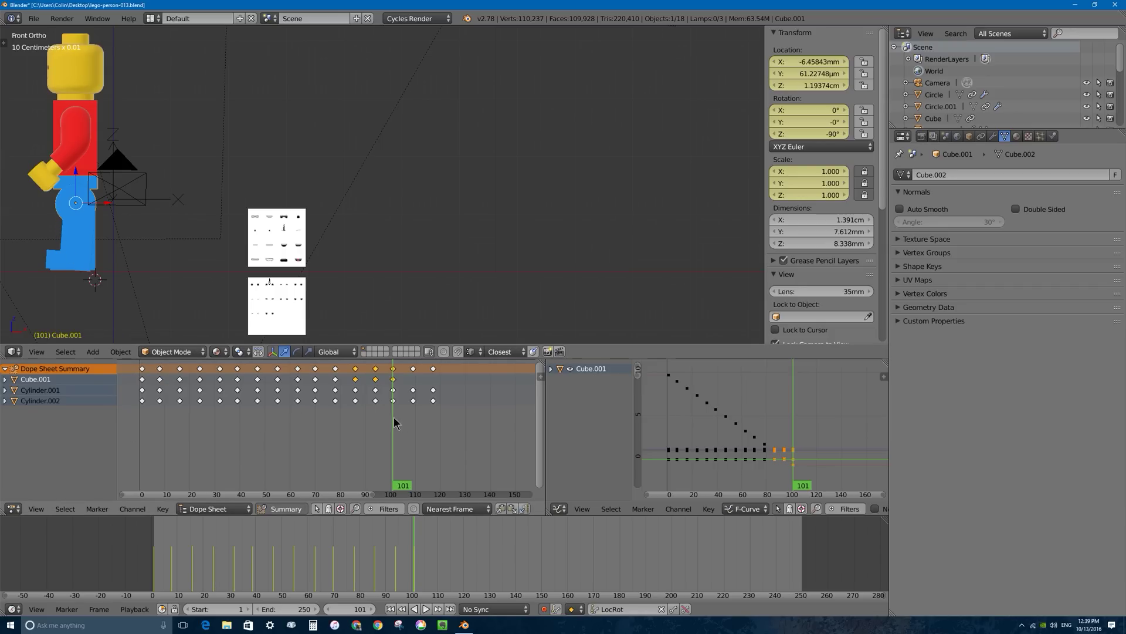
key("alt+a")
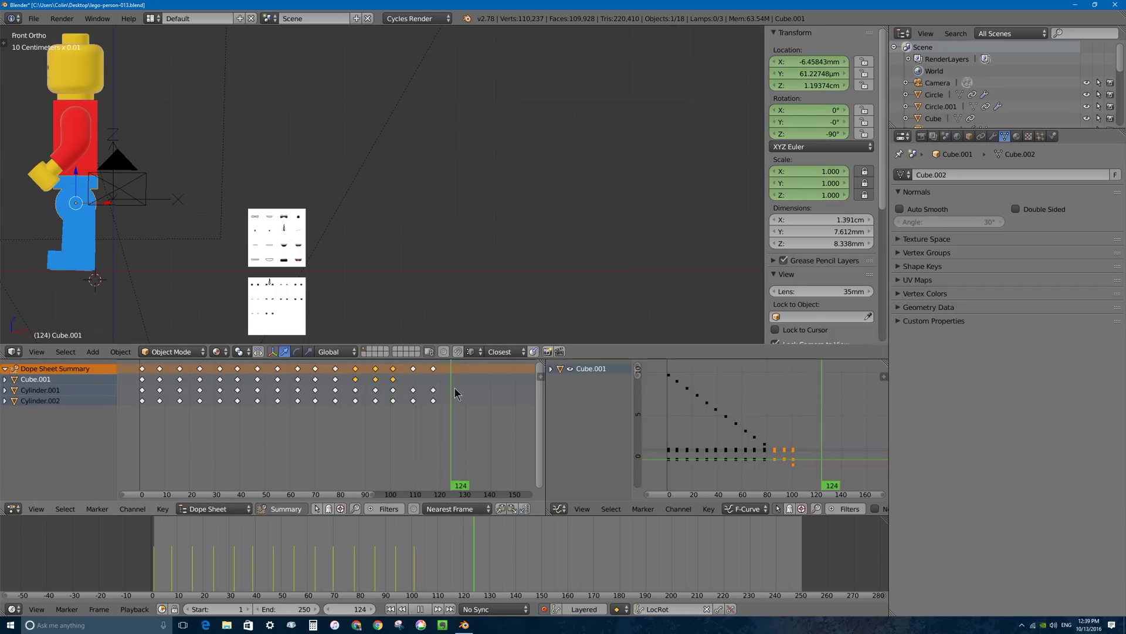
key("alt+a")
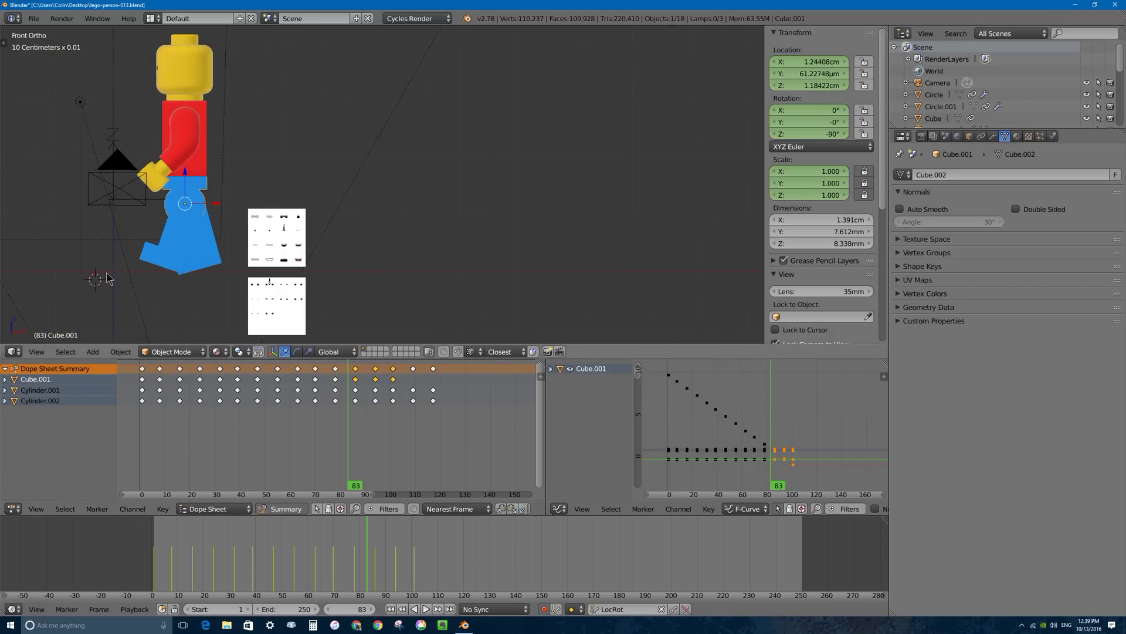
key("alt+a")
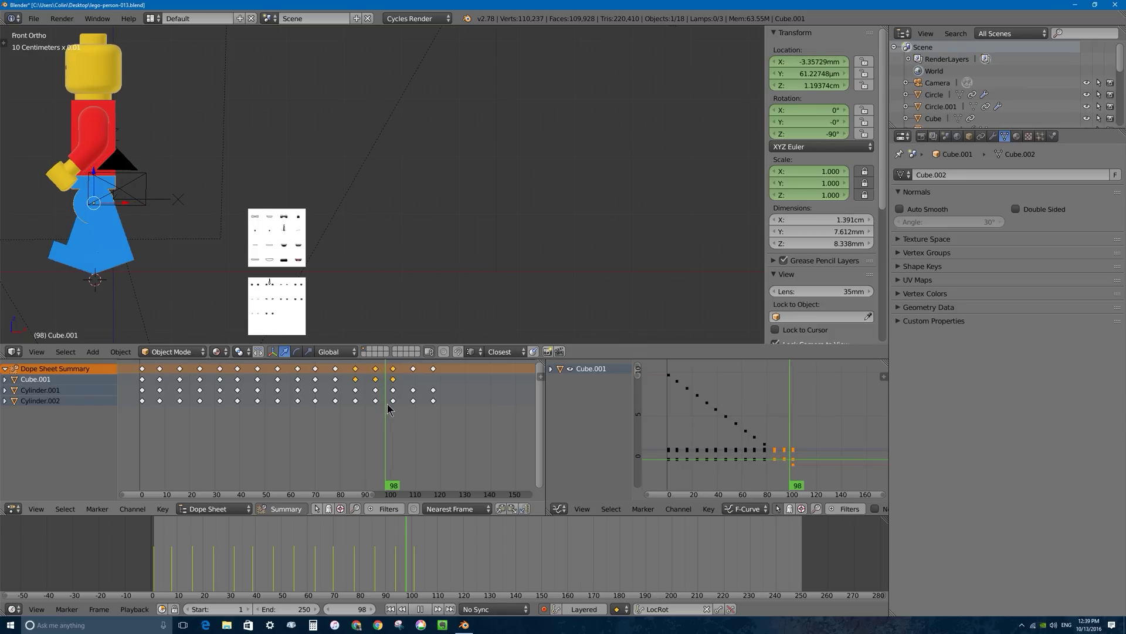
key("alt+a")
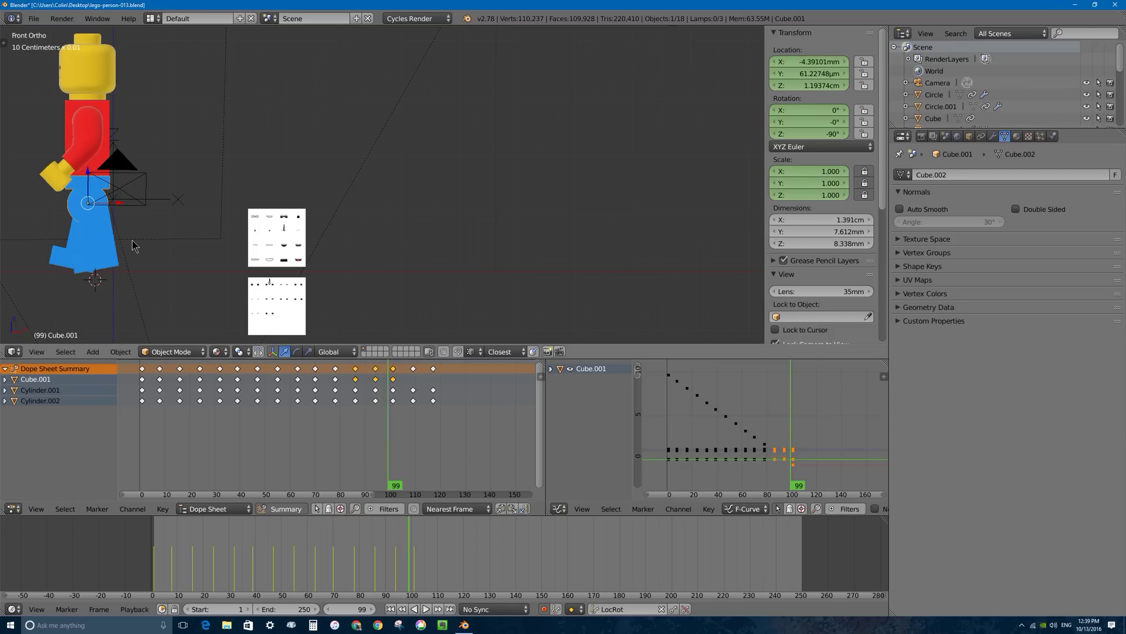
Step: Delete the Cylinder.001 and Cylinder.002 keyframes that lie beyond frame 101
middle_click_drag(148, 236, 361, 233, "shift")
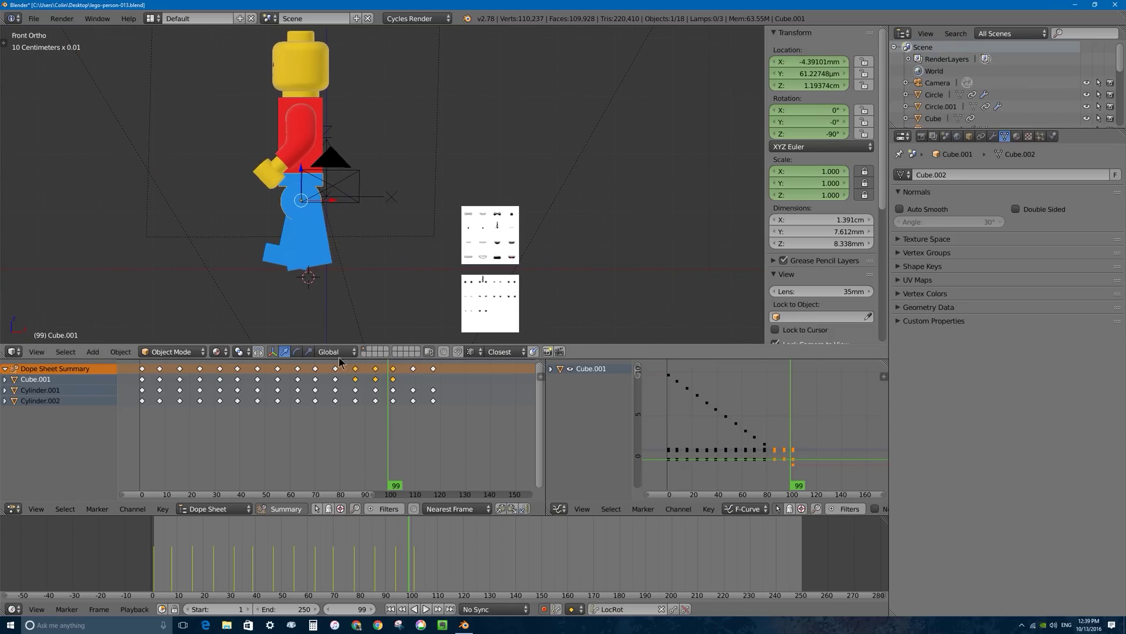
left_click_drag(414, 396, 425, 396)
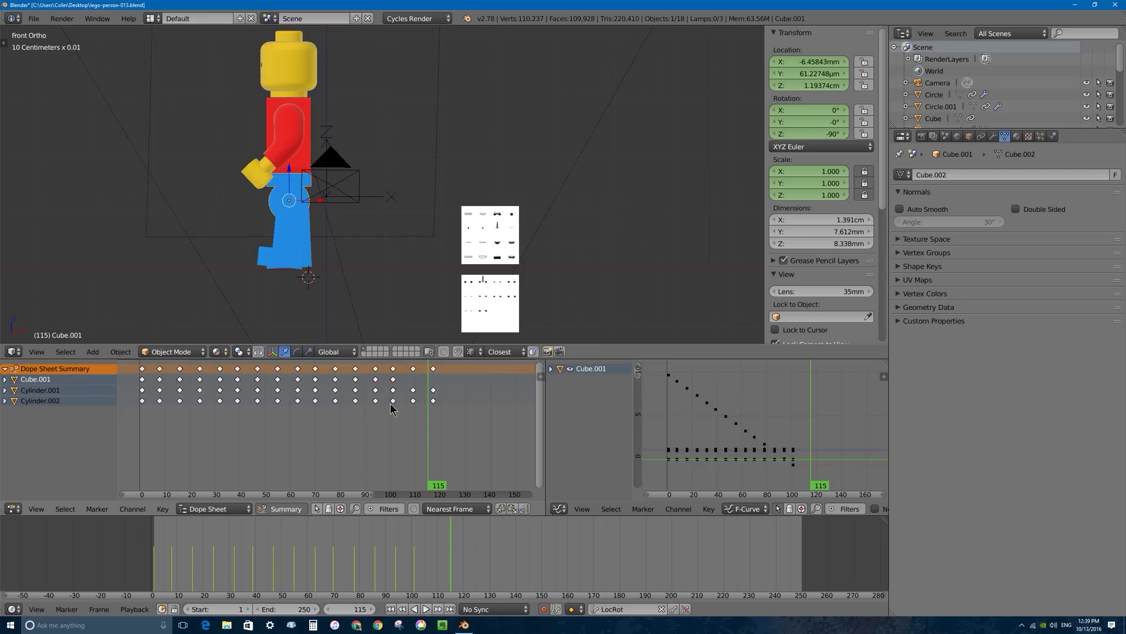
key("b")
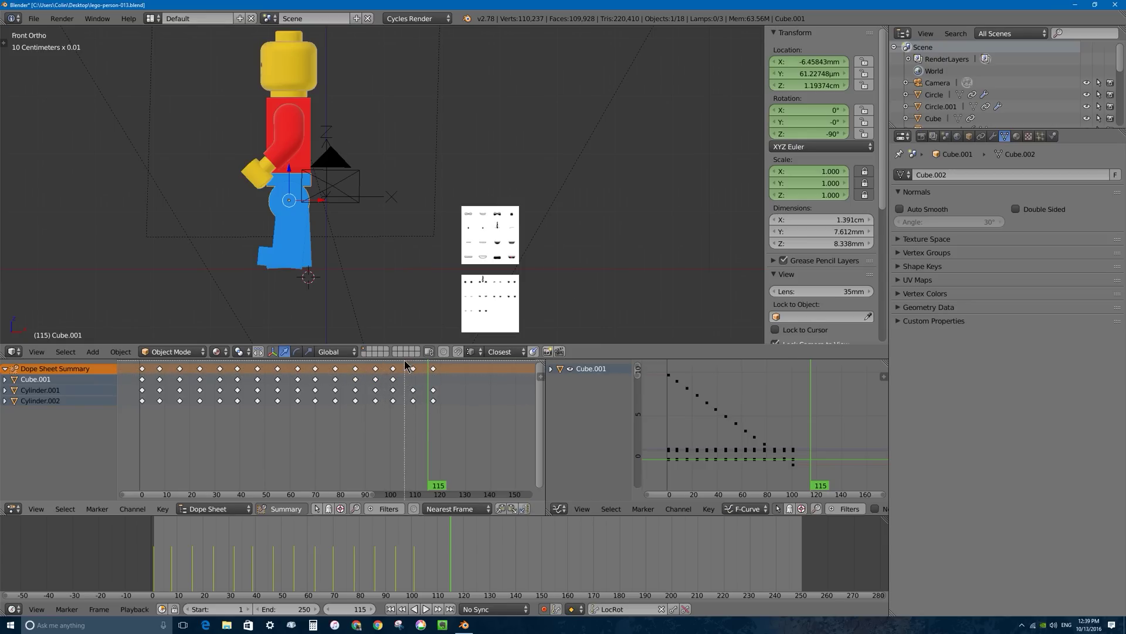
left_click_drag(407, 364, 447, 437)
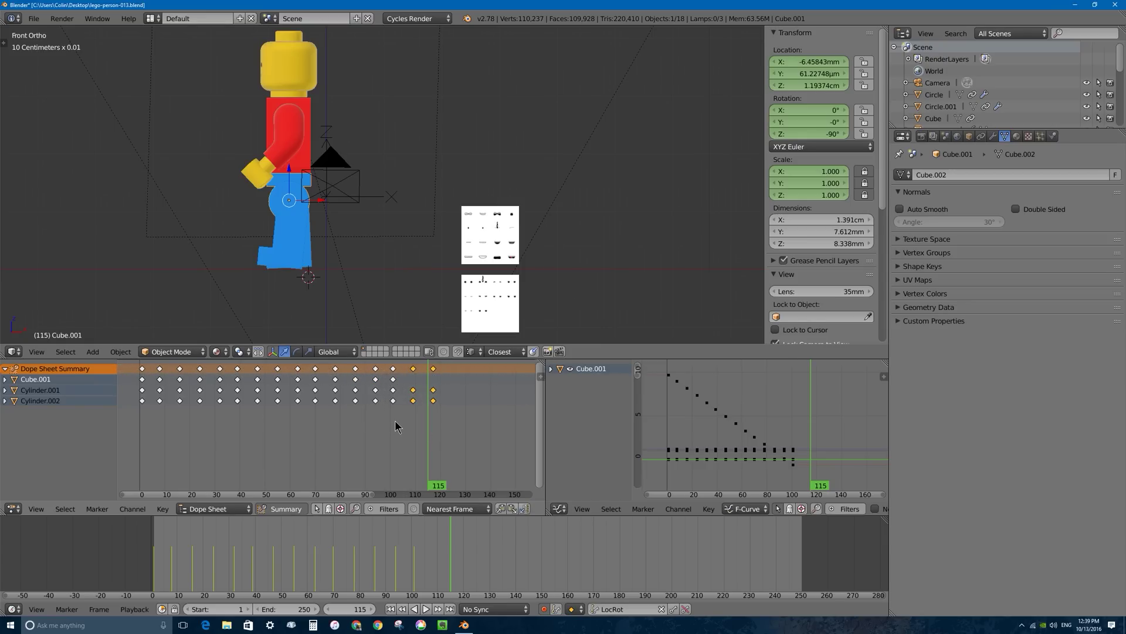
key("x")
left_click(365, 423)
Step: Scrub back and forth through the trimmed walk up to frame 101 with the wider scene in view
left_click_drag(398, 414, 215, 412)
scroll(447, 136, "down", 4)
middle_click_drag(507, 175, 446, 176, "shift")
left_click_drag(178, 408, 394, 402)
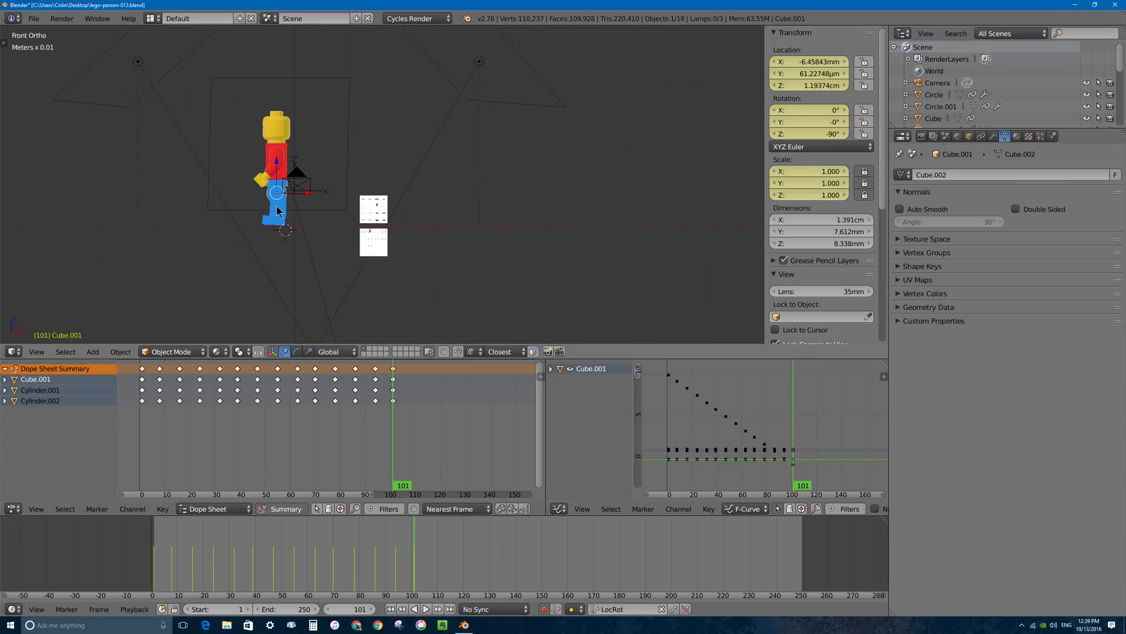
scroll(276, 205, "up", 1)
middle_click_drag(298, 188, 343, 226, "shift")
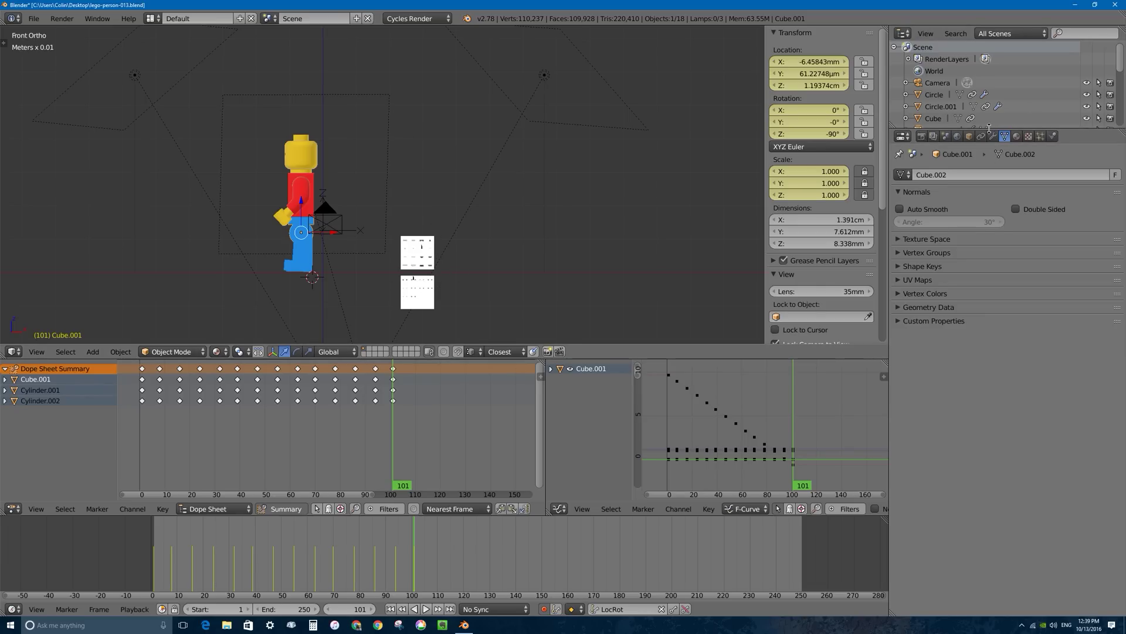
Step: Enlarge the Outliner to show every scene object, and reselect Cube.001
left_click_drag(992, 128, 992, 338)
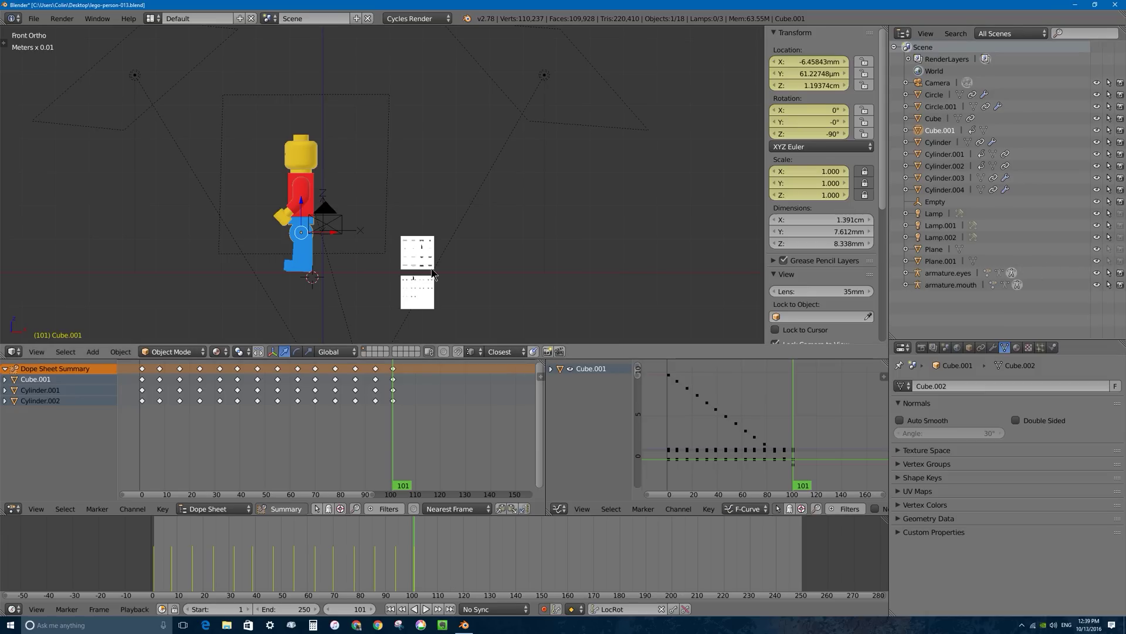
right_click(431, 295)
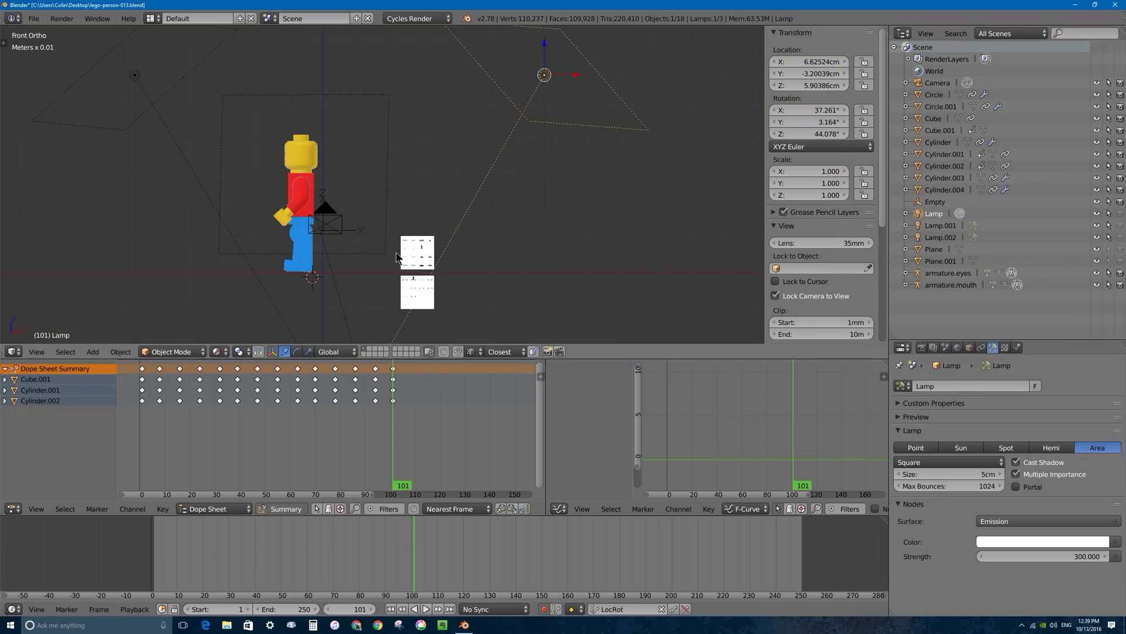
right_click(301, 223)
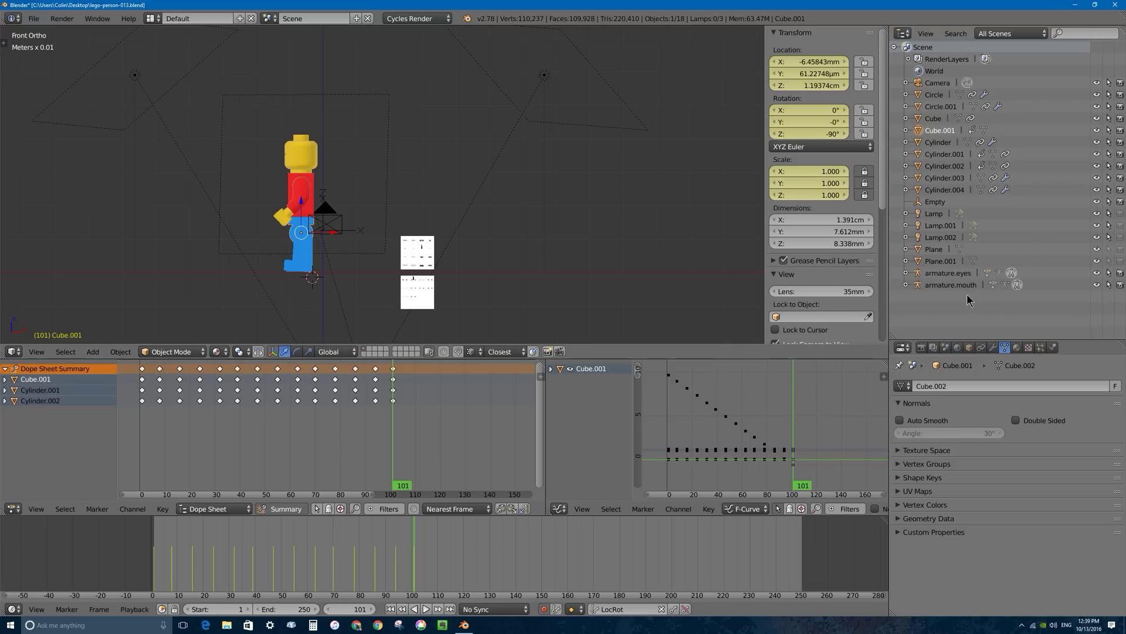
Step: Hide Plane and Plane.001, and frame the minifigure and the ground below it in the front view
scroll(290, 249, "up", 3)
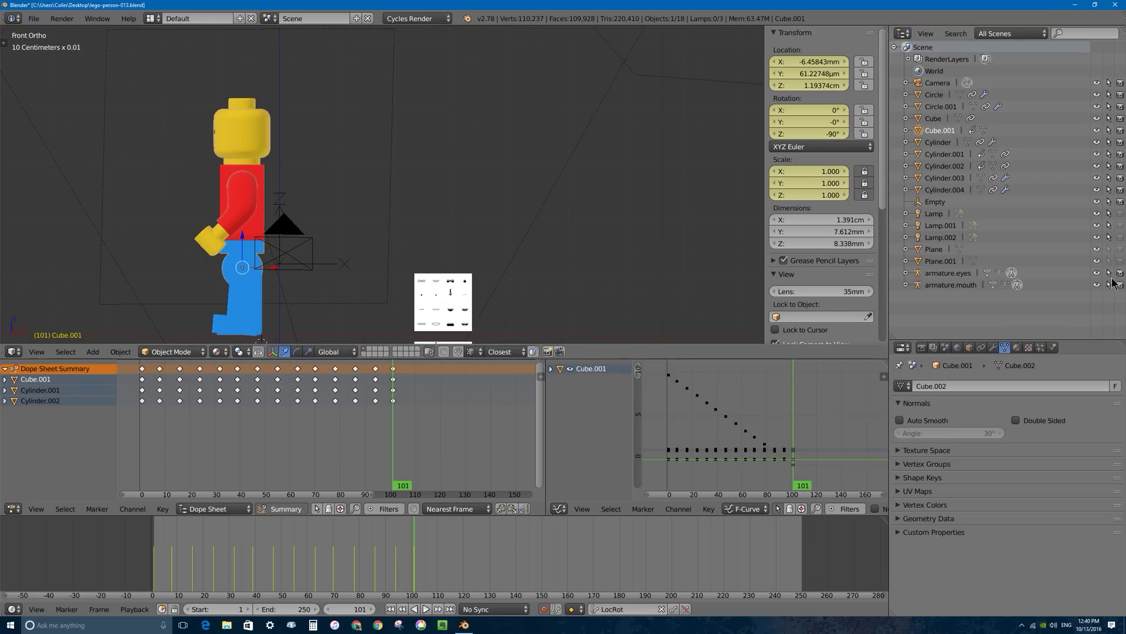
left_click(1098, 250)
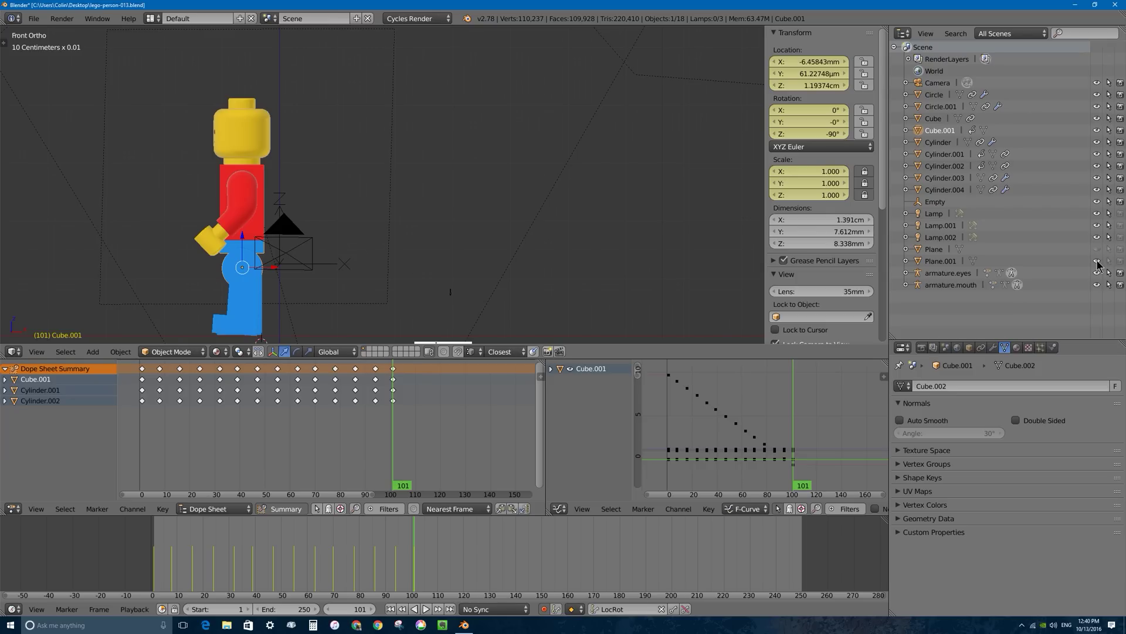
left_click(1098, 261)
middle_click_drag(359, 265, 412, 235, "shift")
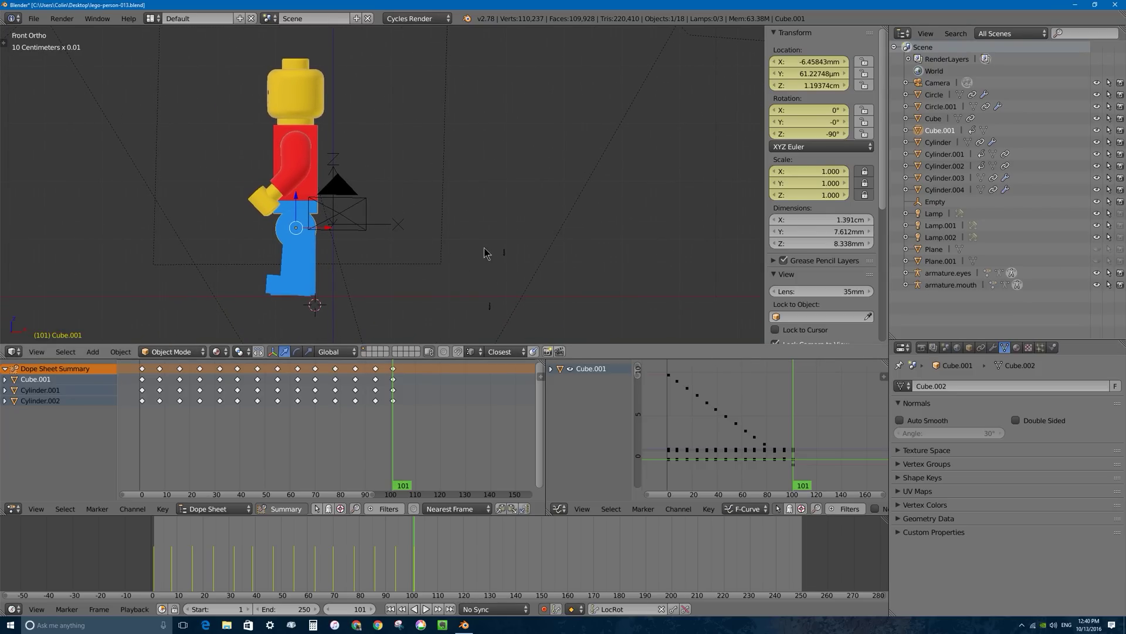
scroll(366, 260, "up", 2)
scroll(380, 267, "down", 2)
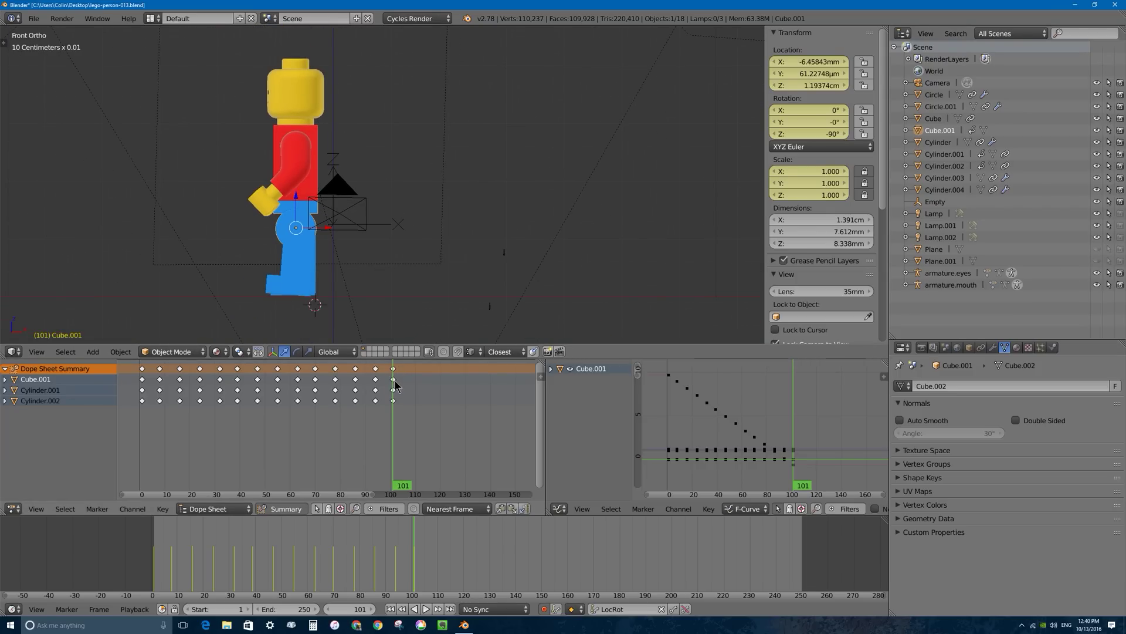
Step: At frame 107, move Cube.001 forward and down to about X -9.73 mm, Z 1.06 cm as a crouch before the jump
key("alt+a")
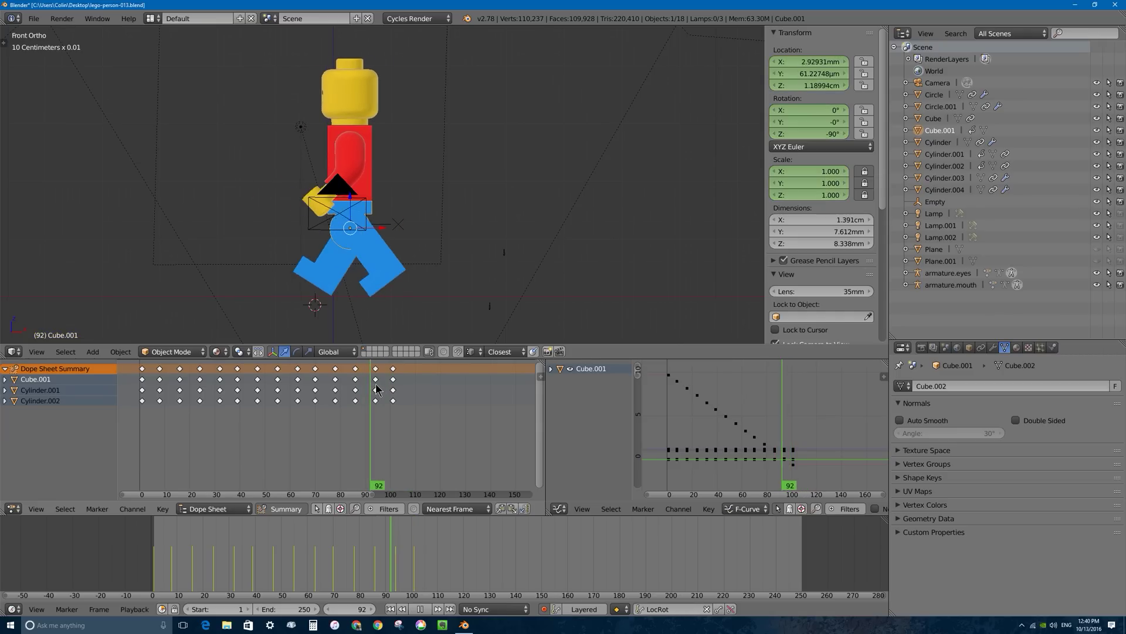
left_click(395, 389)
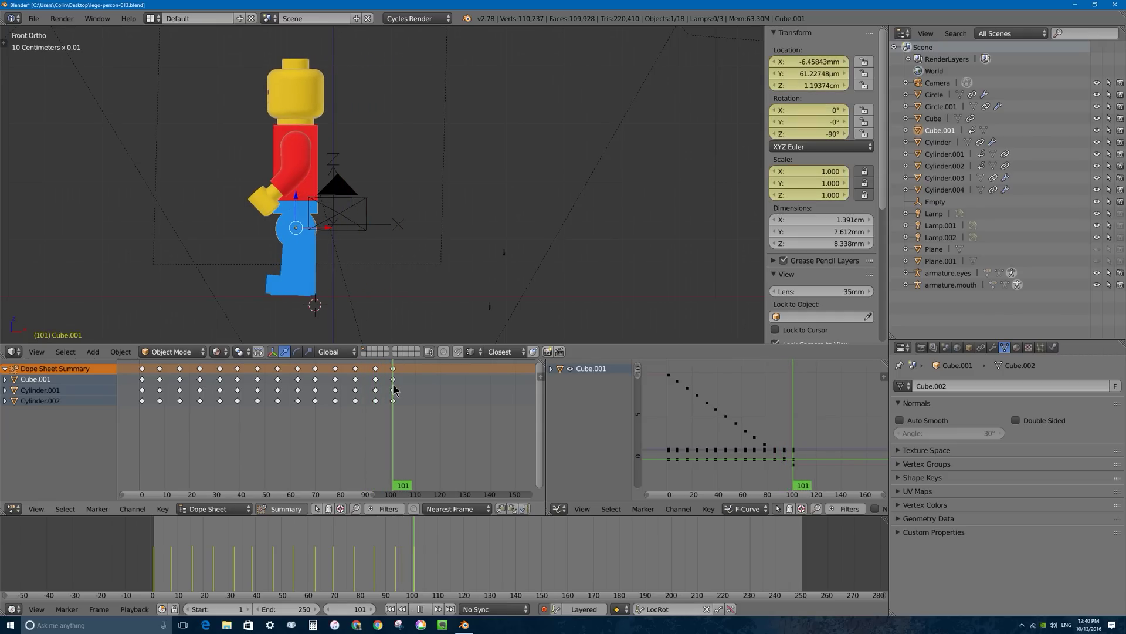
left_click_drag(393, 389, 399, 381)
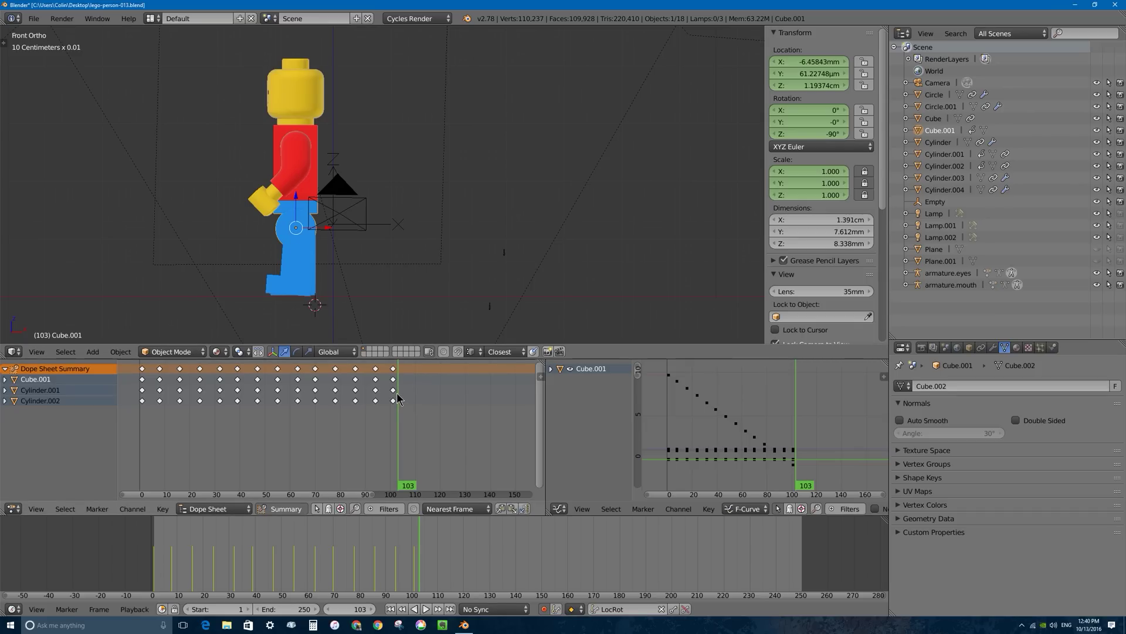
left_click_drag(397, 398, 416, 393)
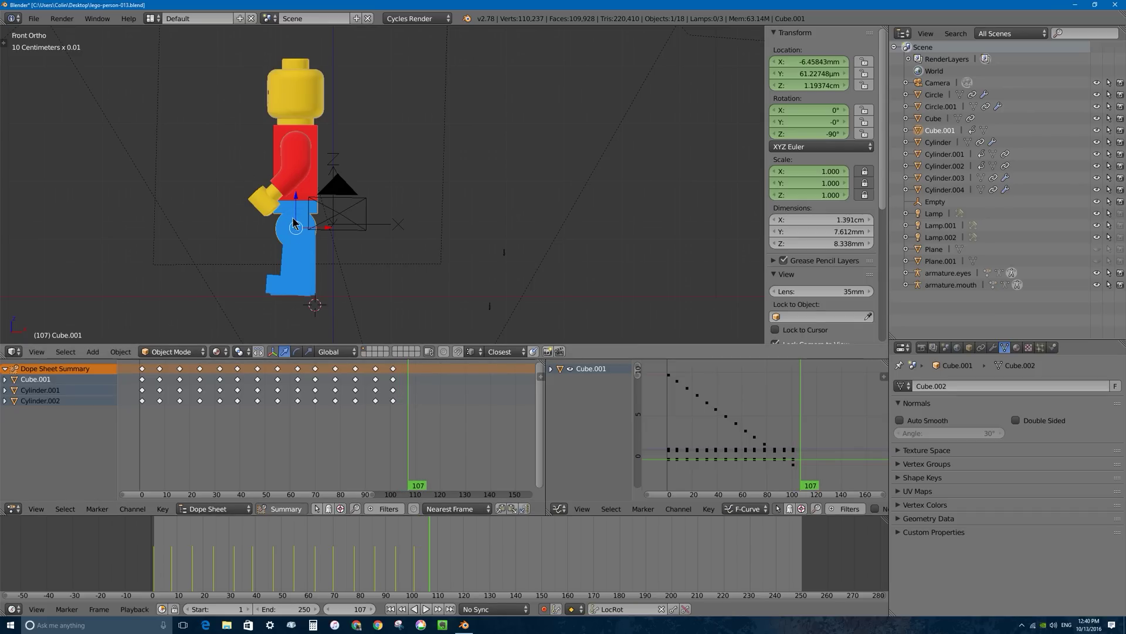
left_click_drag(297, 223, 278, 236)
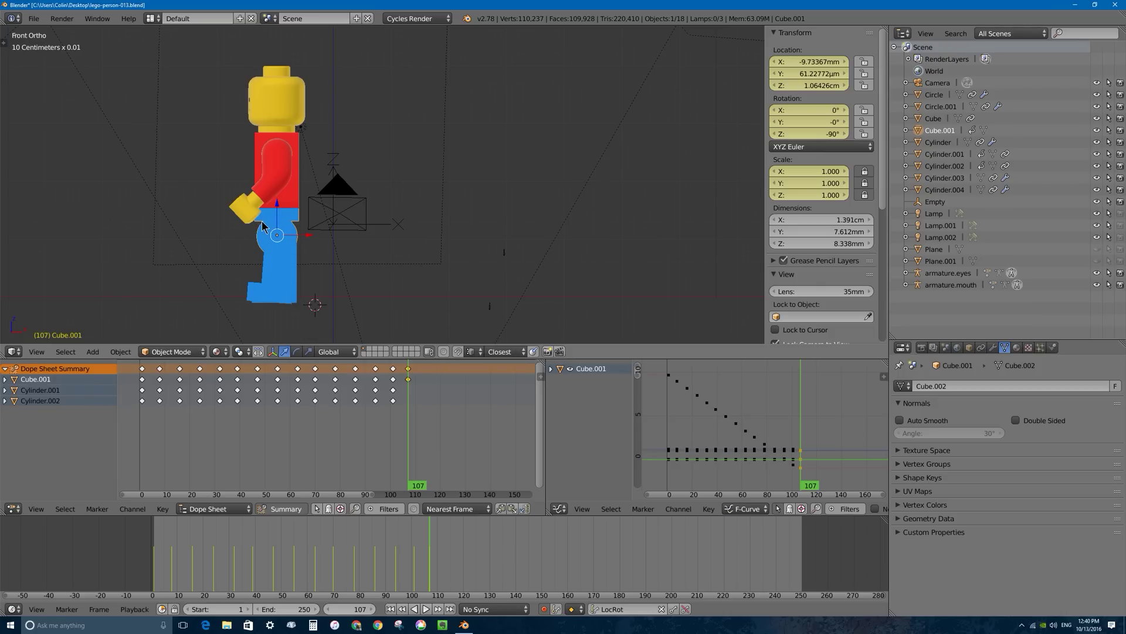
Step: At frame 115, raise Cube.001 to about X -4.94 mm, Z 2.37 cm and turn it about Z to roughly -41°
key("alt+a")
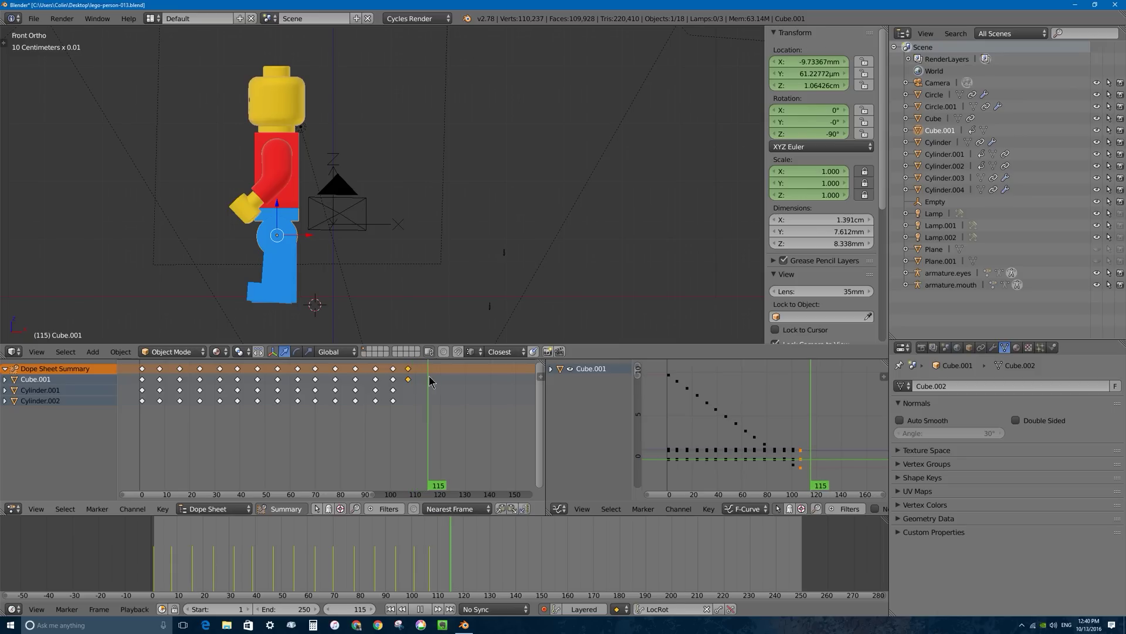
key("alt+a")
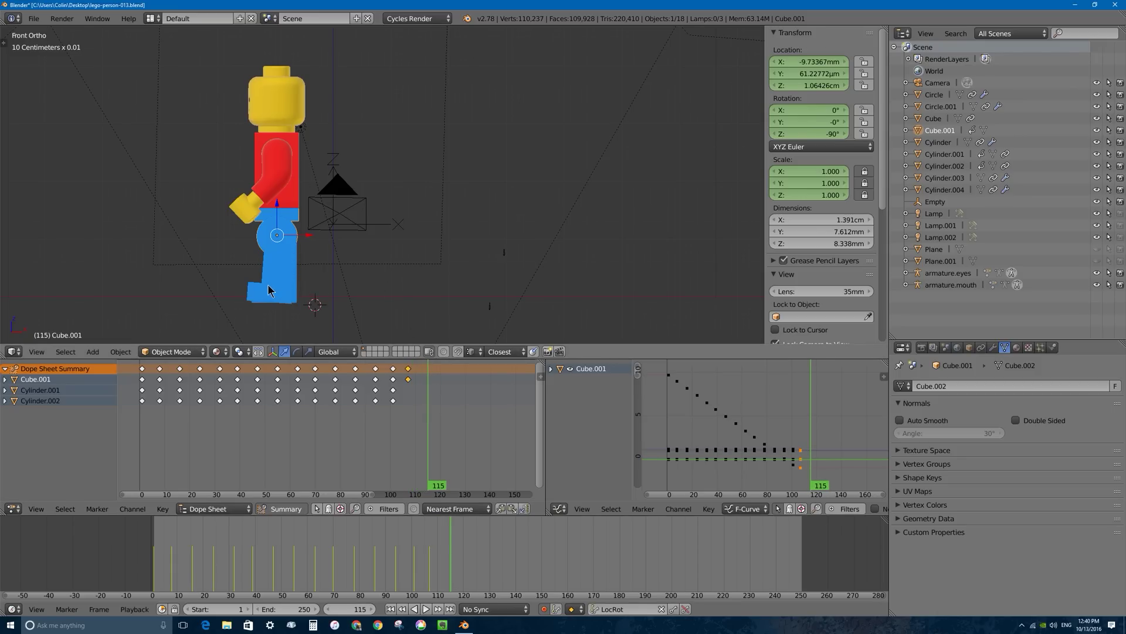
key("g")
left_click(321, 180)
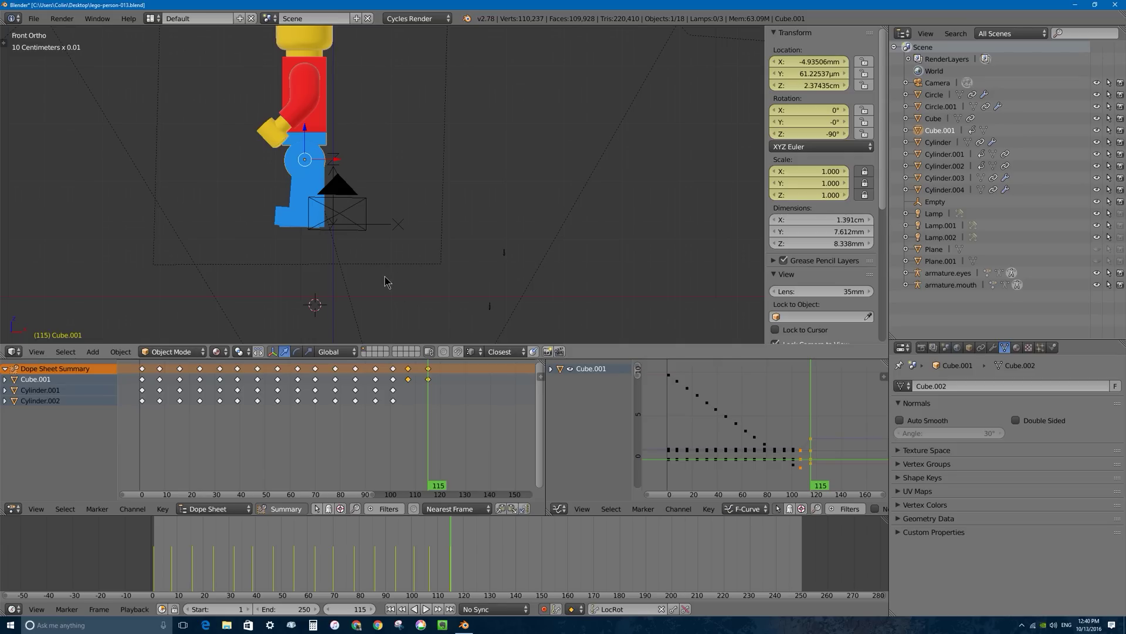
key("r")
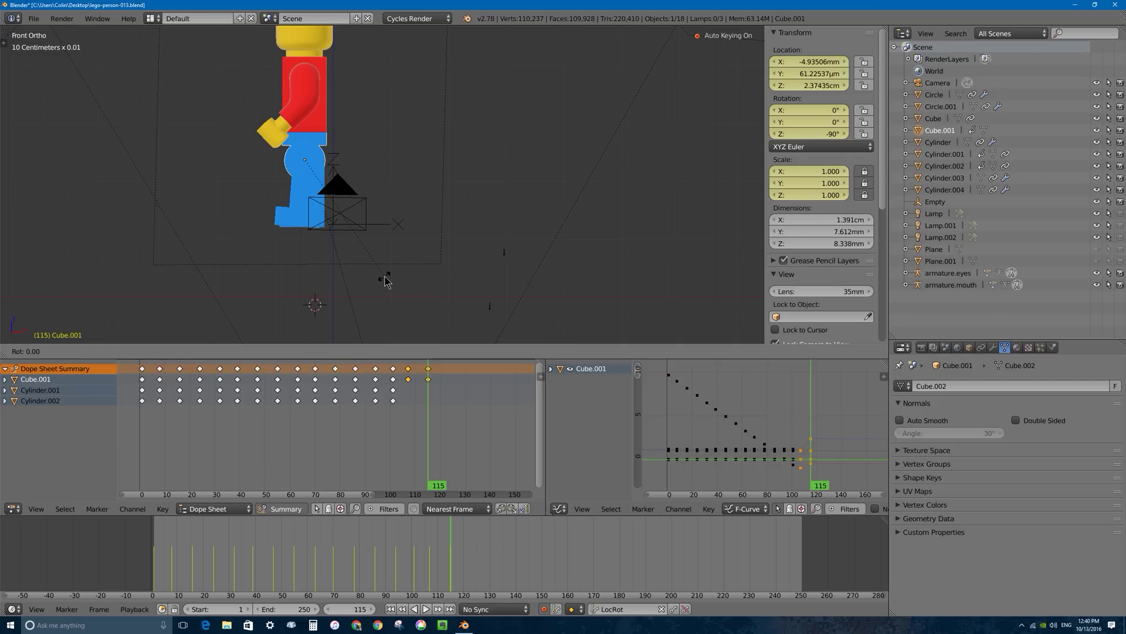
key("z")
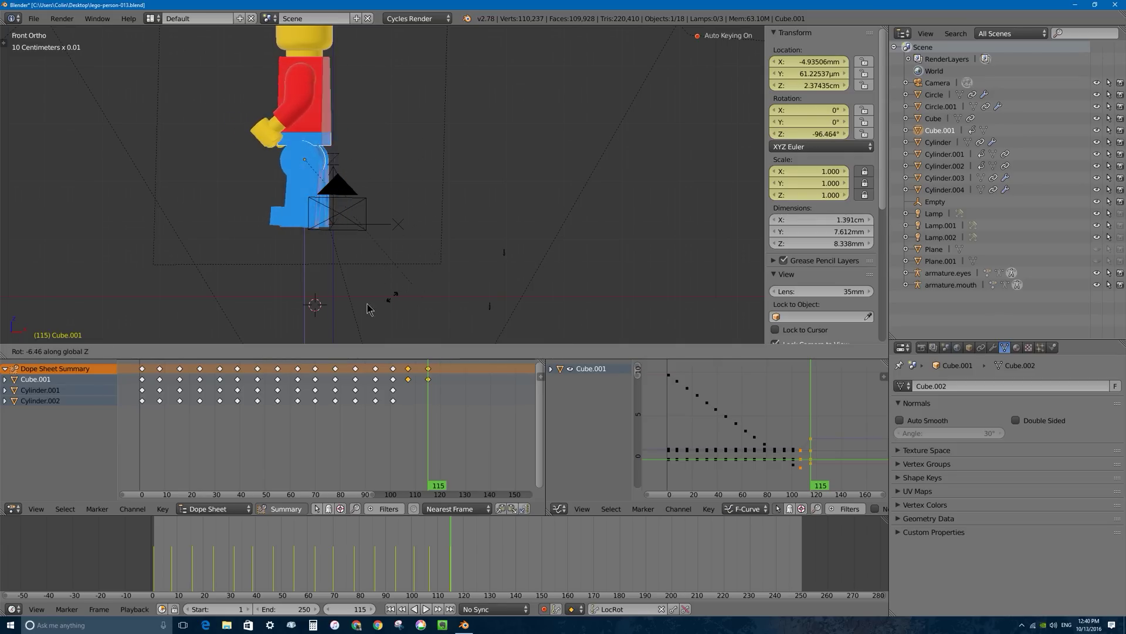
left_click(275, 284)
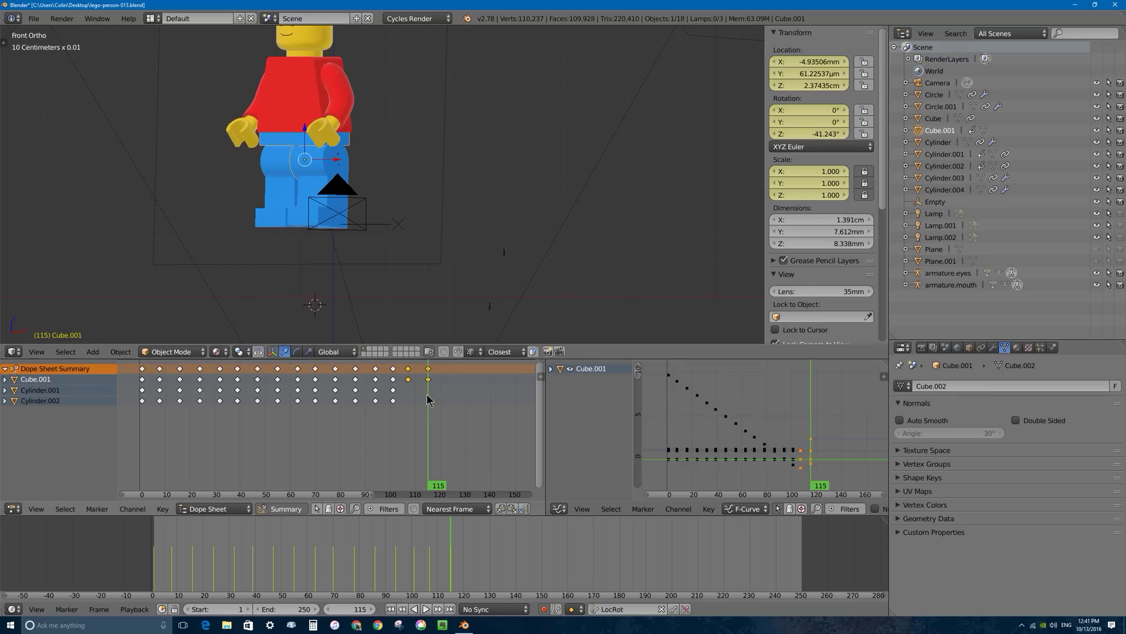
Step: Go to frame 124 and clear the rotation of Cube.001 so the body faces the front
key("alt+a")
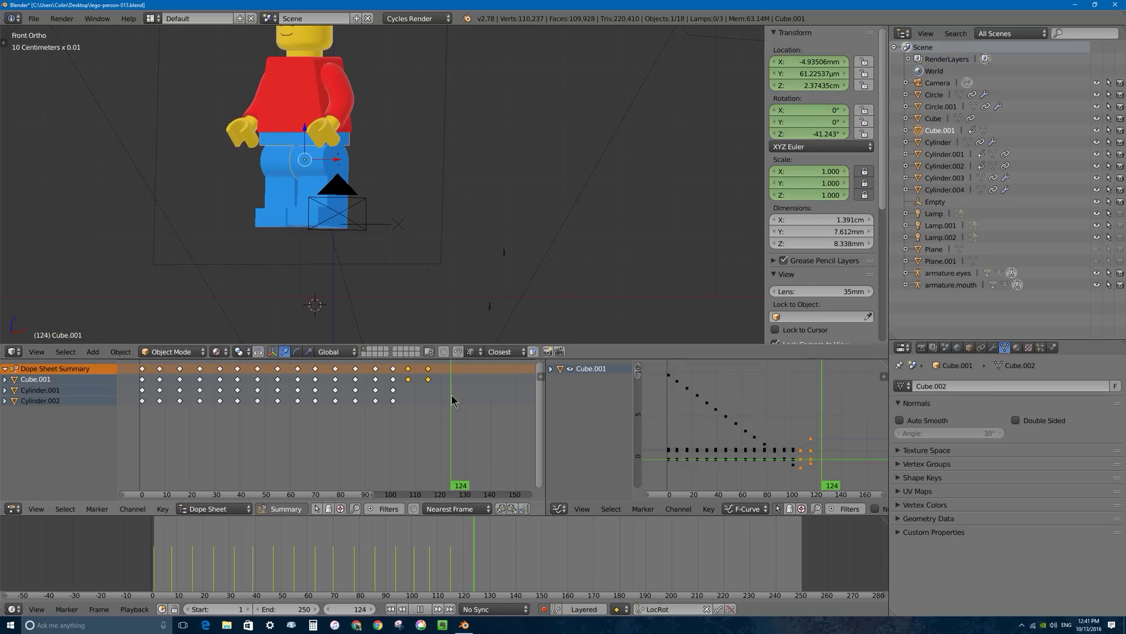
key("alt+a")
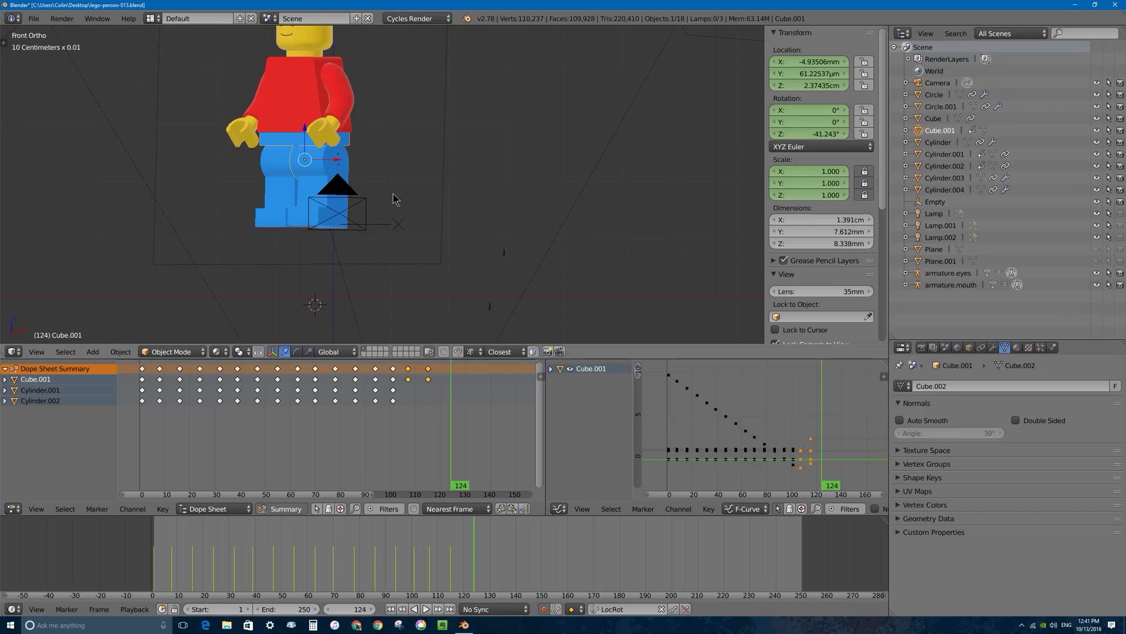
key("r")
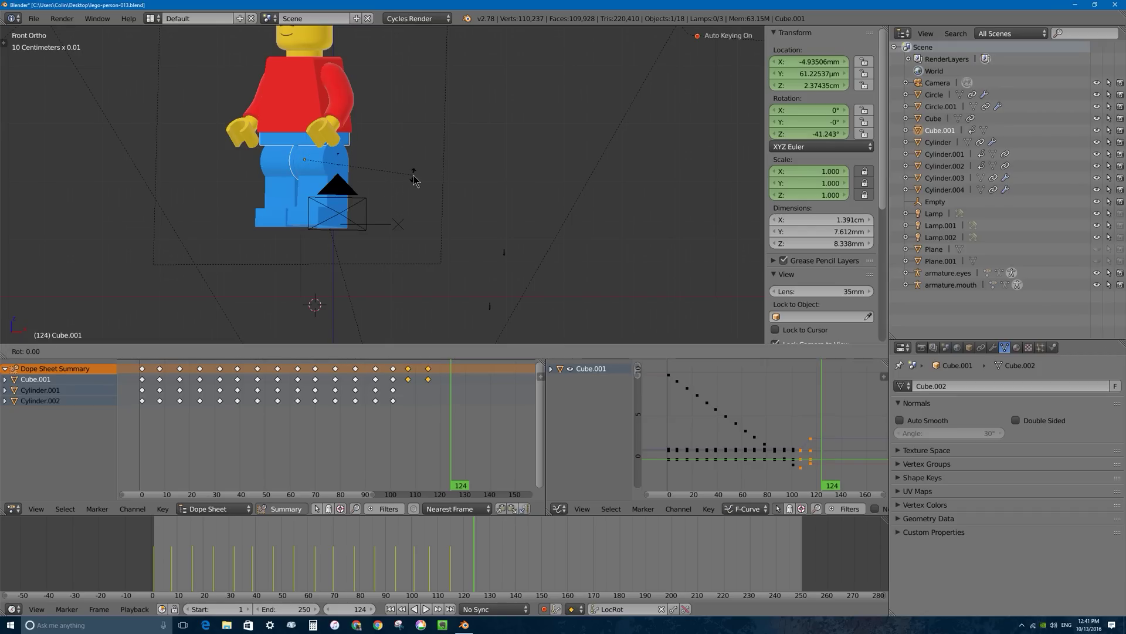
key("Escape")
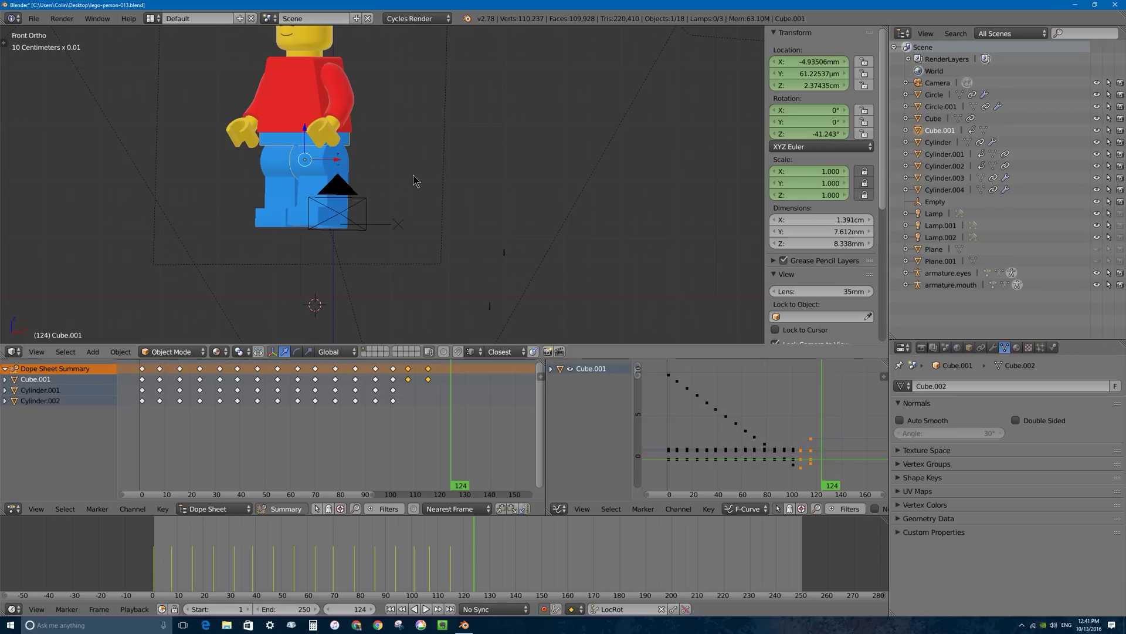
key("alt+r")
key("alt+r")
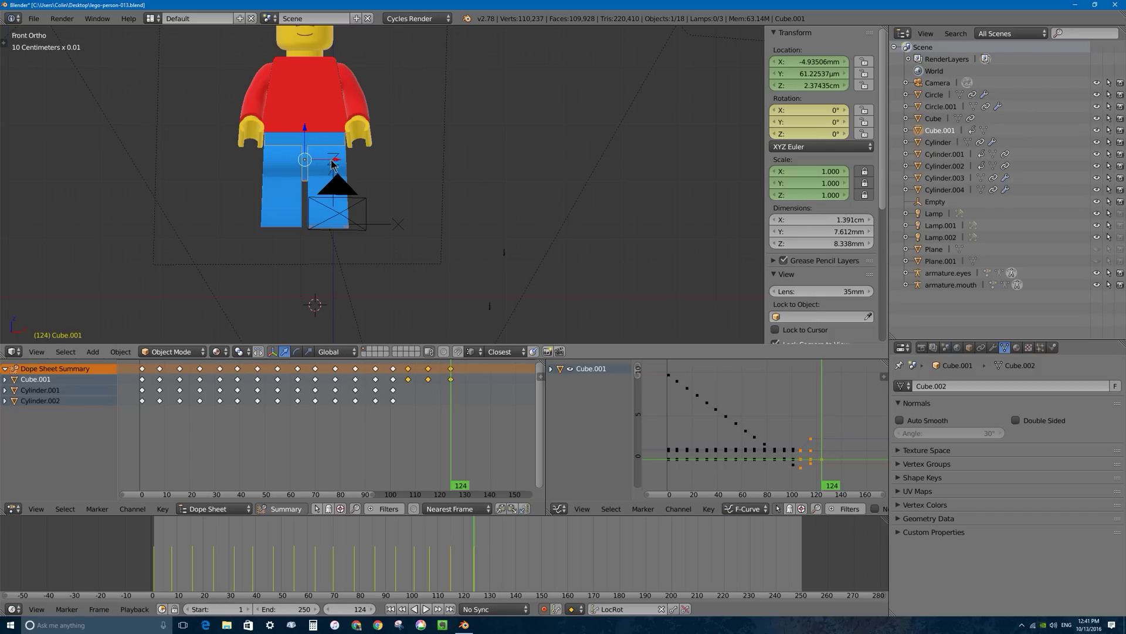
key("r")
key("z")
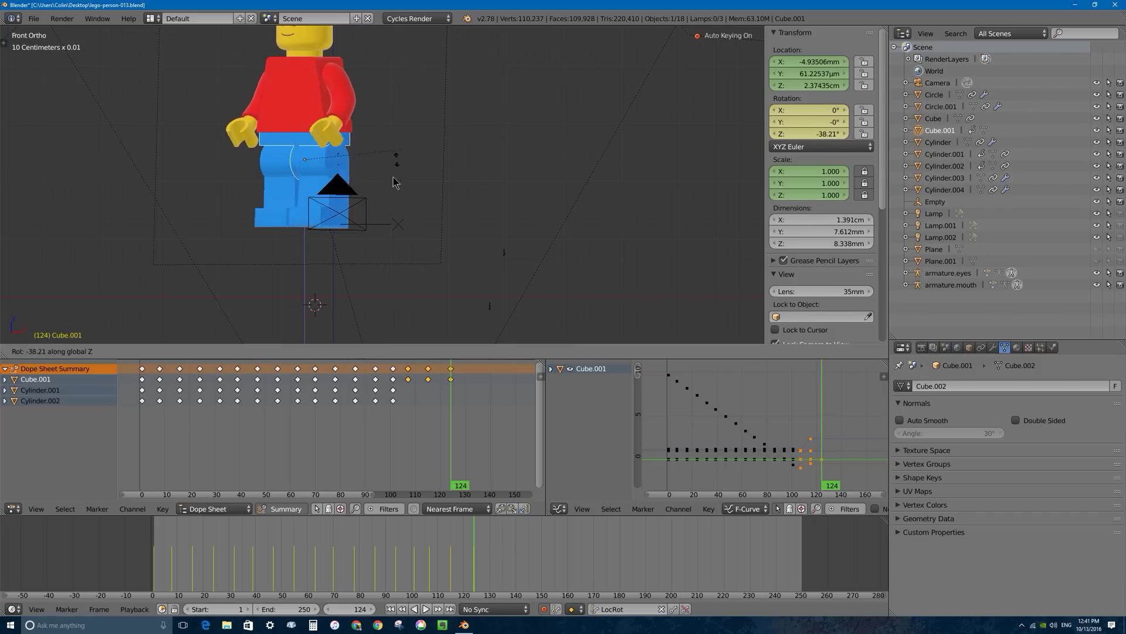
key("Escape")
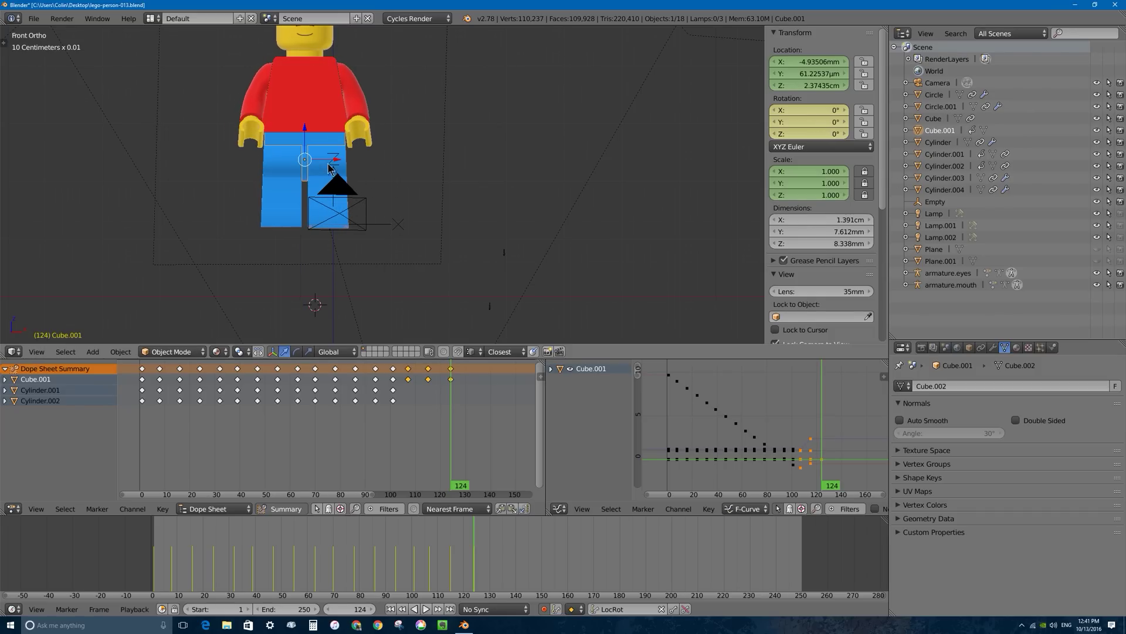
Step: At frame 124, land Cube.001 at about X 0.09 mm, Z 1.16 cm and clear the rotation of legs Cylinder.001 and Cylinder.002
left_click_drag(336, 165, 344, 204)
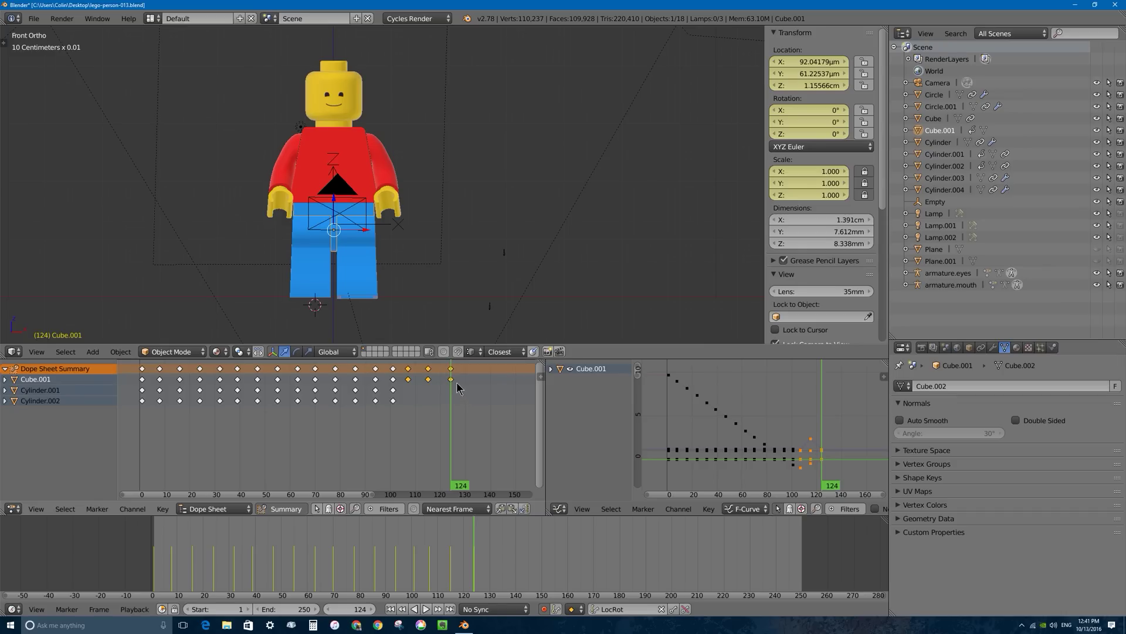
key("KP_3")
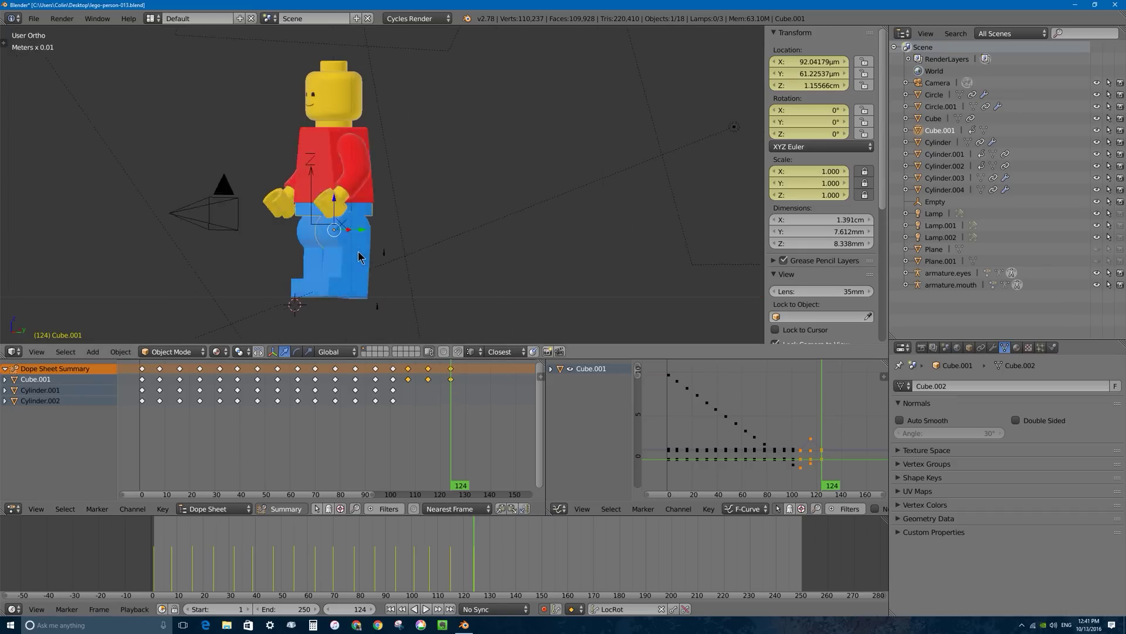
right_click(333, 265)
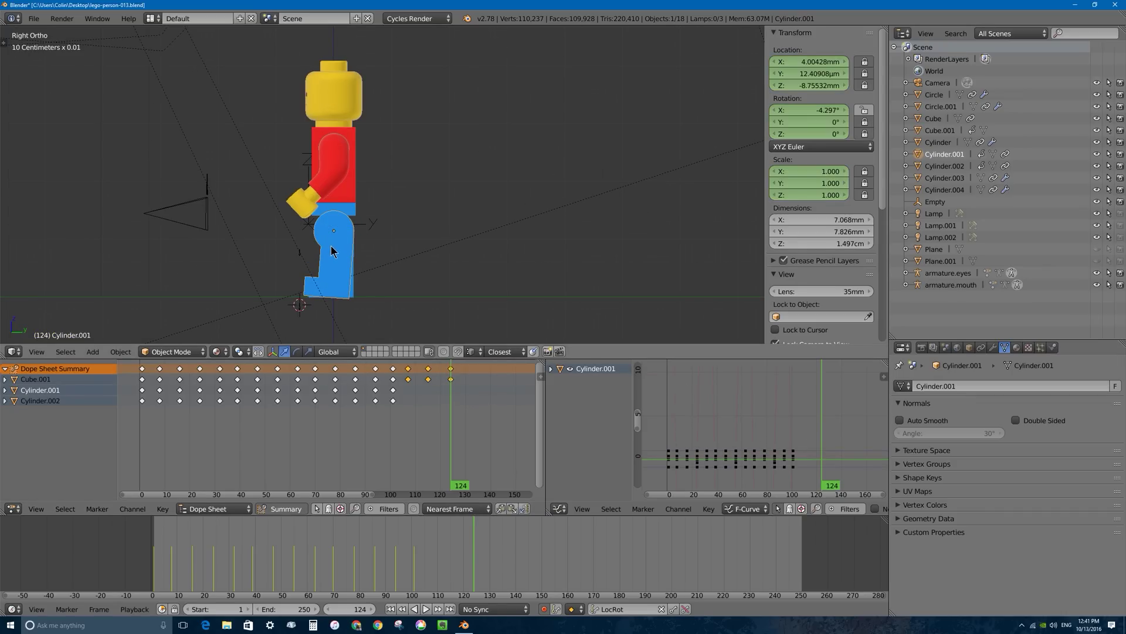
key("alt+r")
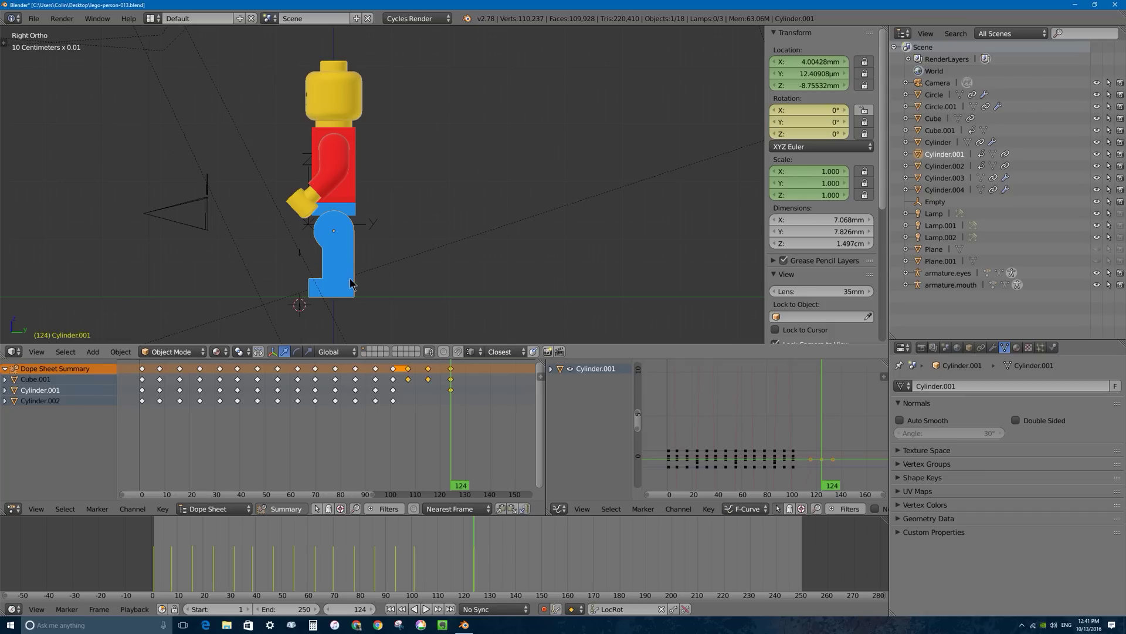
middle_click_drag(298, 265, 323, 264)
right_click(296, 257)
key("alt+r")
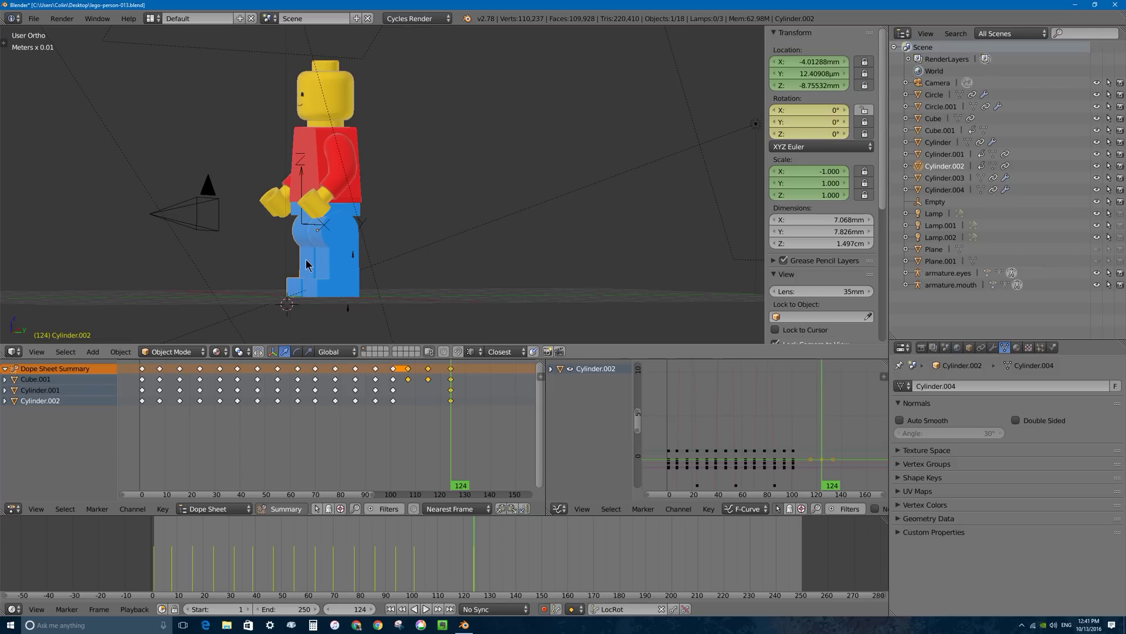
Step: Return to the front view and play the animation from about frame 38 to review the walk, jump and turn
key("KP_1")
left_click_drag(442, 410, 230, 399)
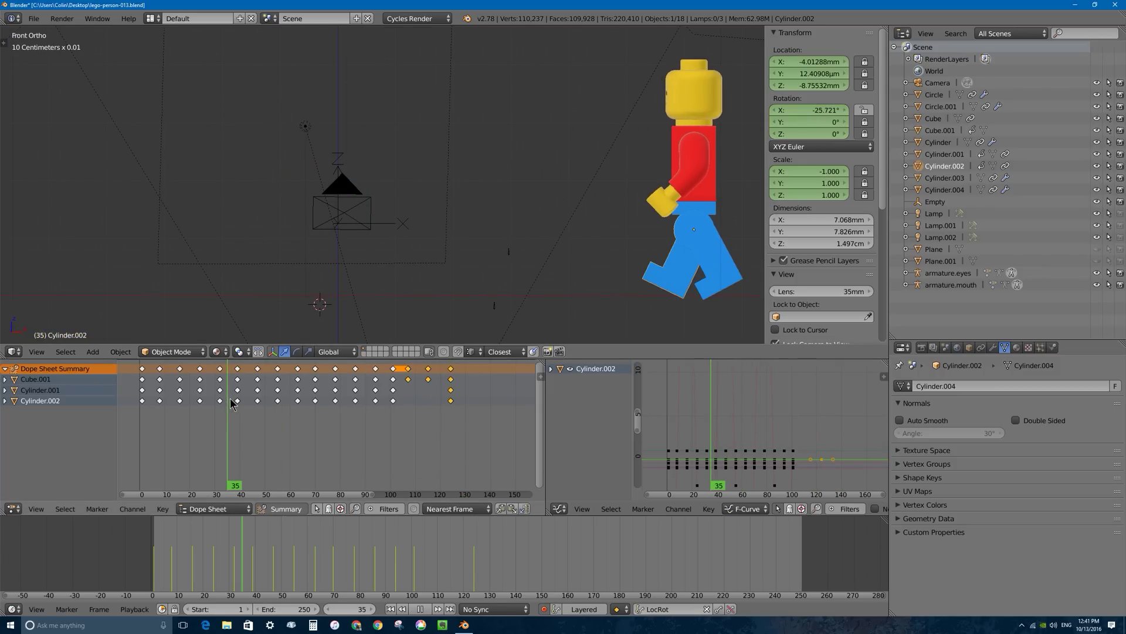
key("alt+a")
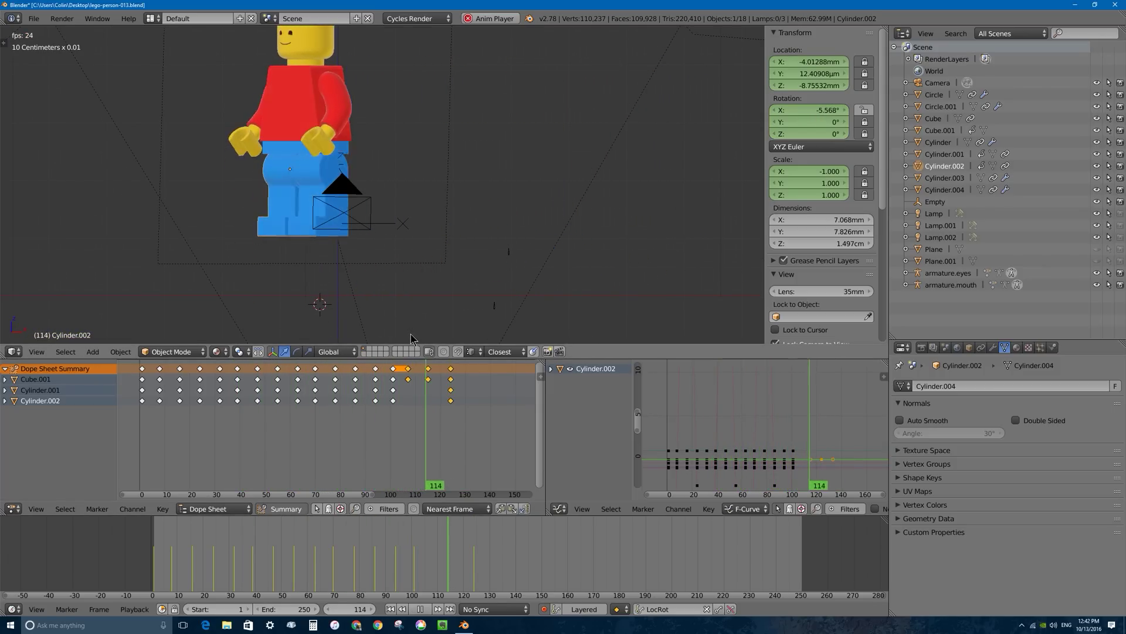
key("Escape")
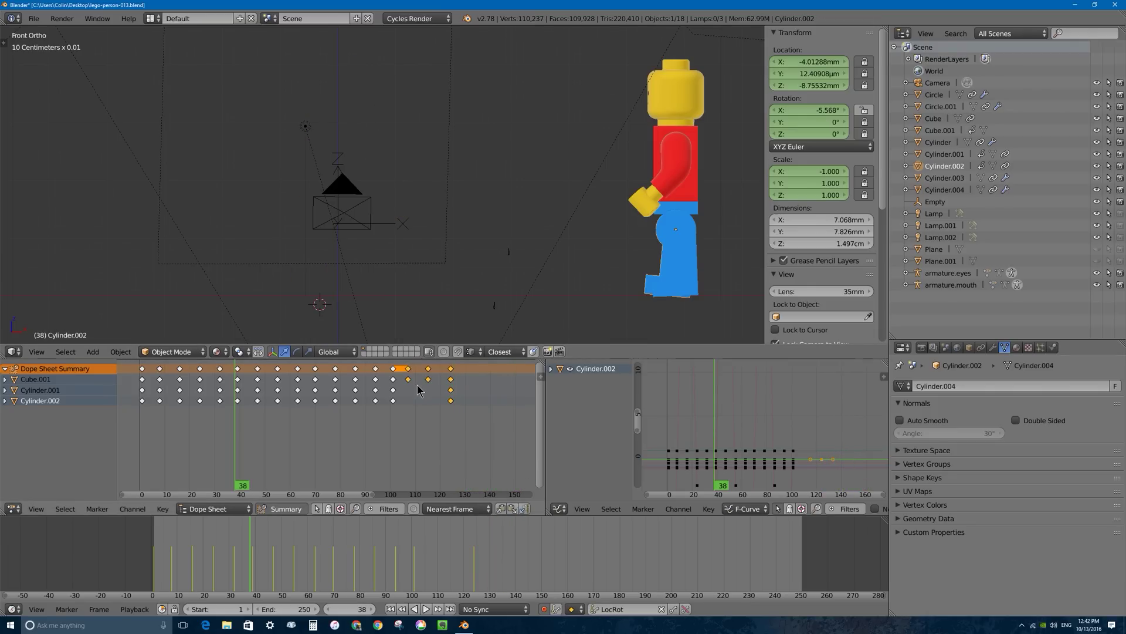
Step: At frame 107, swing leg Cylinder.001 forward to about -47° about X
left_click(405, 393)
key("alt+a")
mouse_move(411, 393)
left_mouse_down()
mouse_move(440, 387)
mouse_move(409, 399)
left_mouse_up()
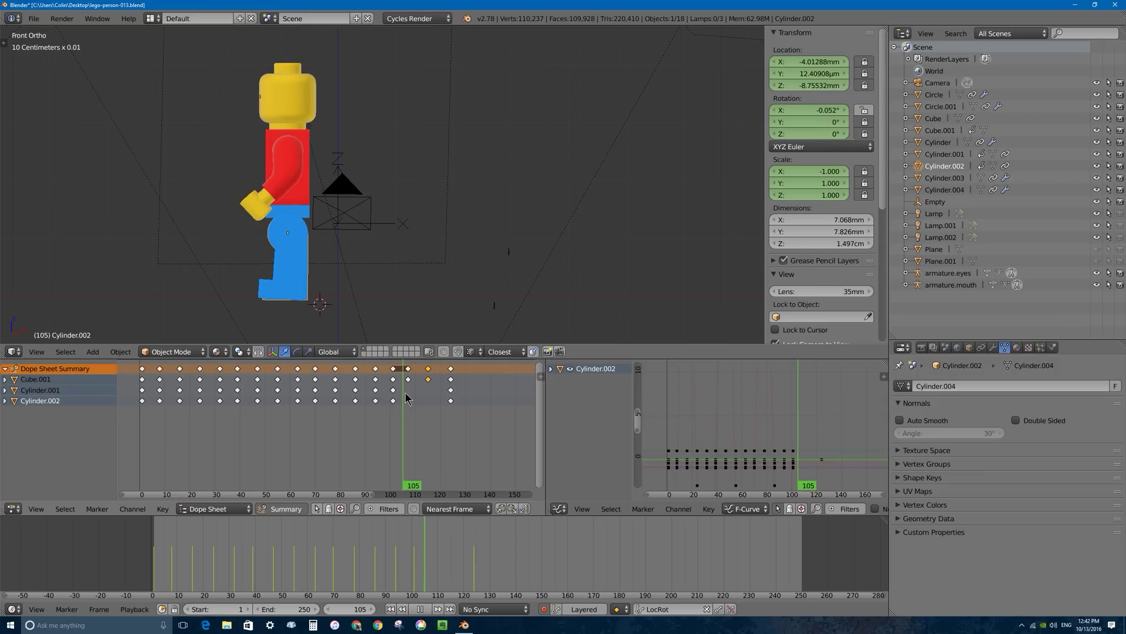
right_click(294, 298)
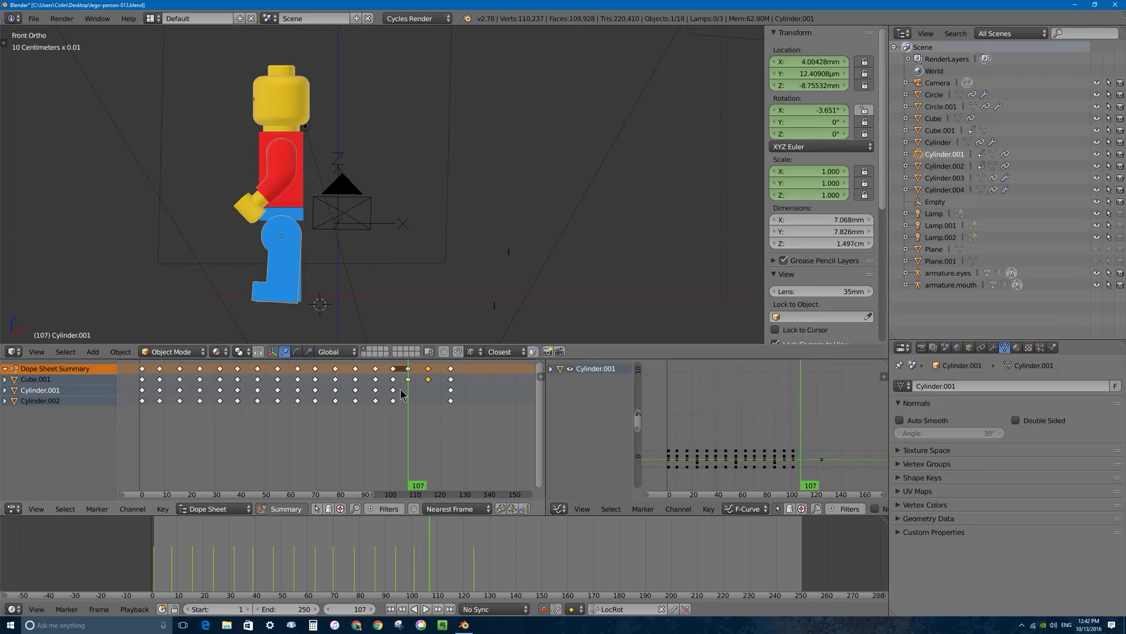
key("alt+shift+a")
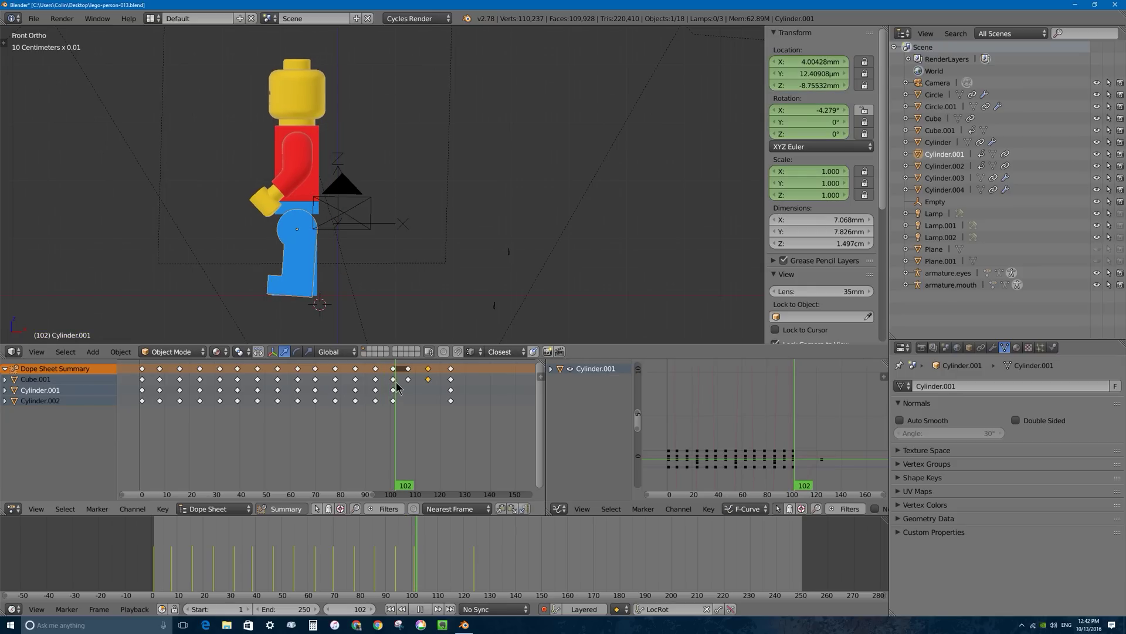
key("alt+shift+a")
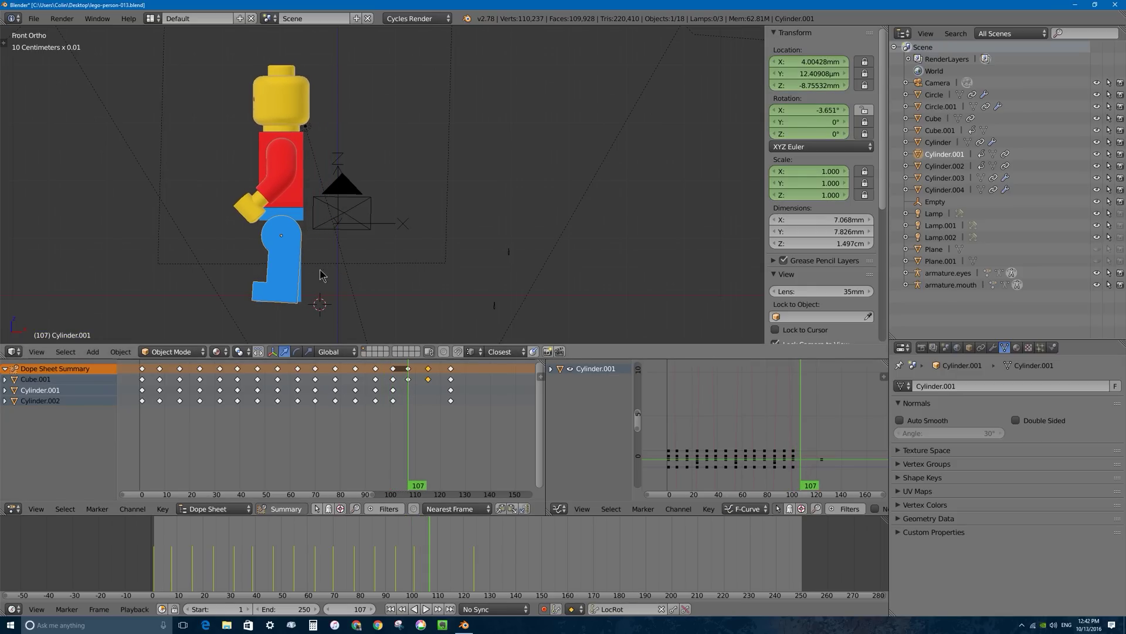
key("r")
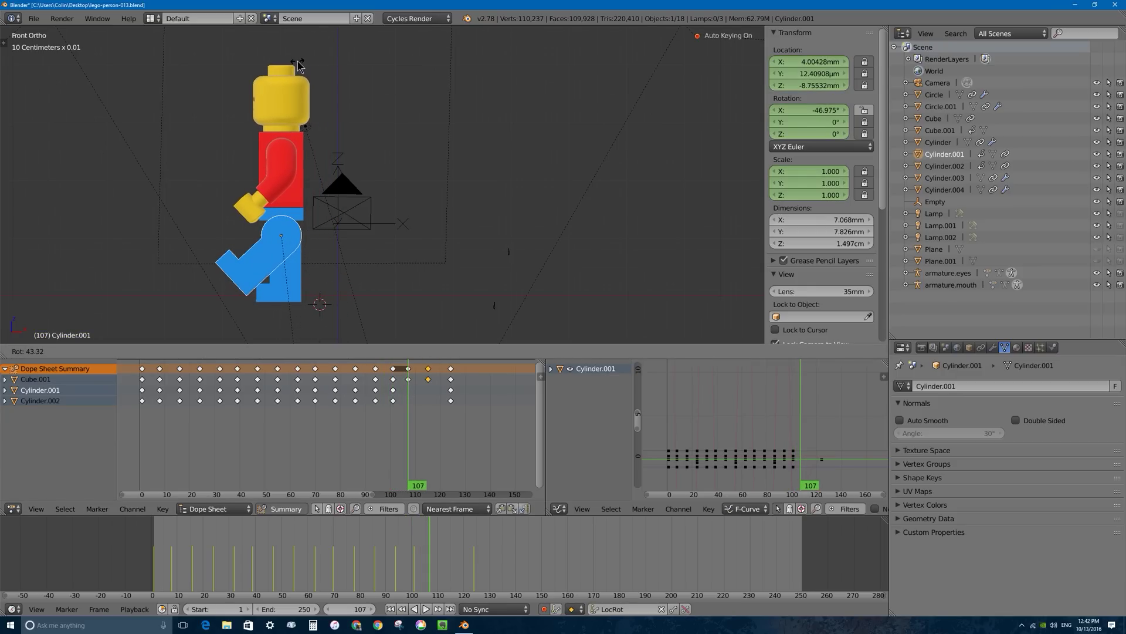
left_click(298, 64)
Step: At frame 107, swing the other leg, Cylinder.002, backward to about 53° about X
right_click(298, 284)
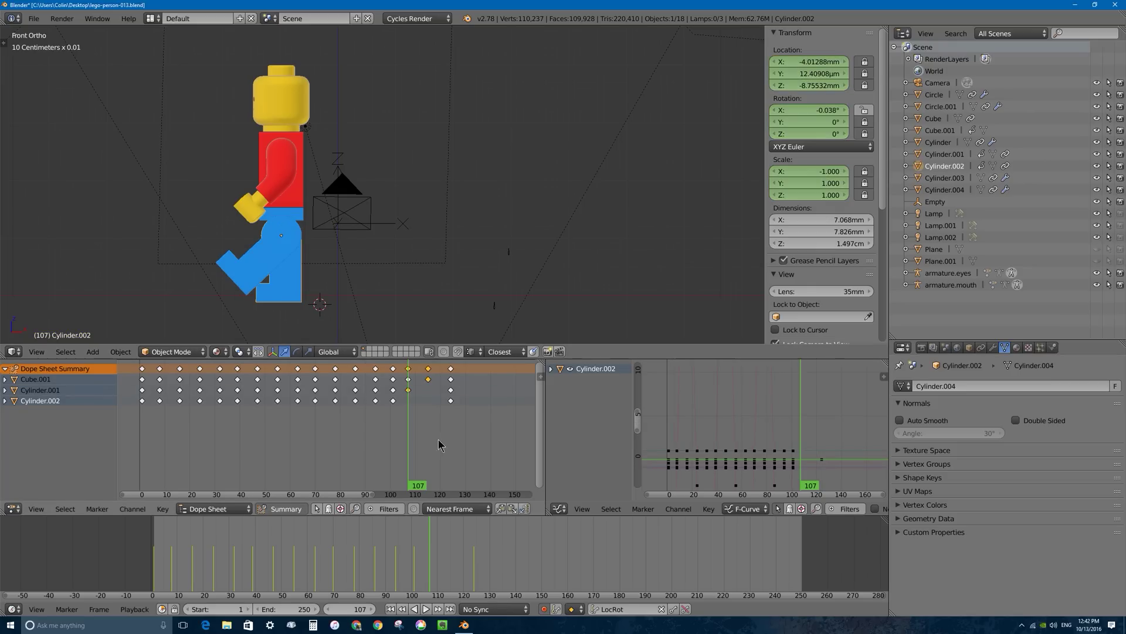
key("r")
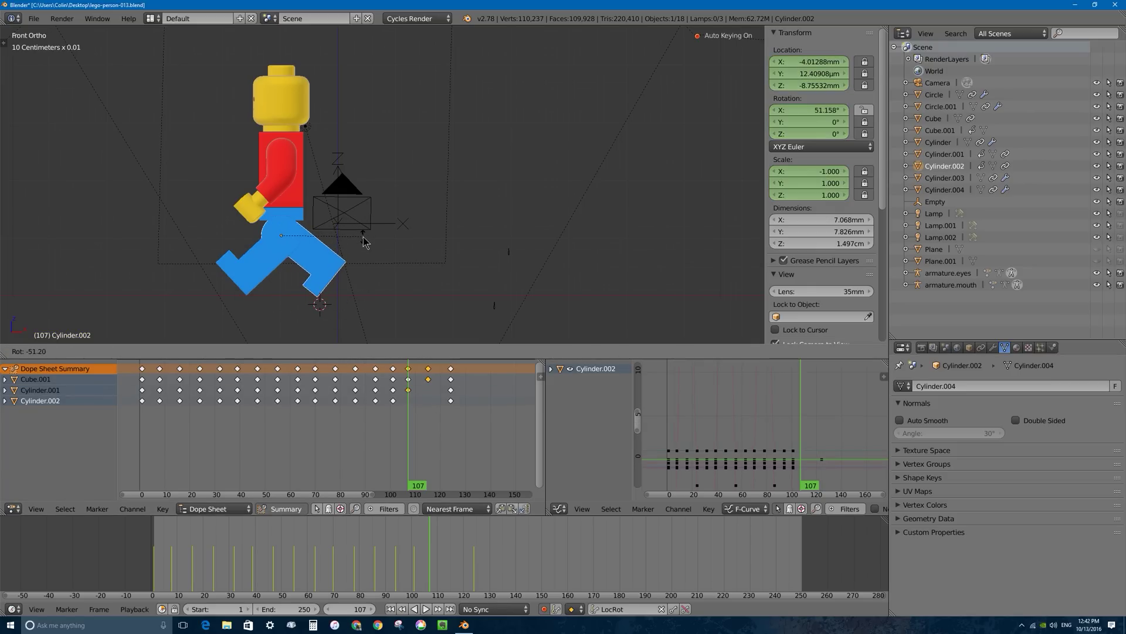
left_click(364, 240)
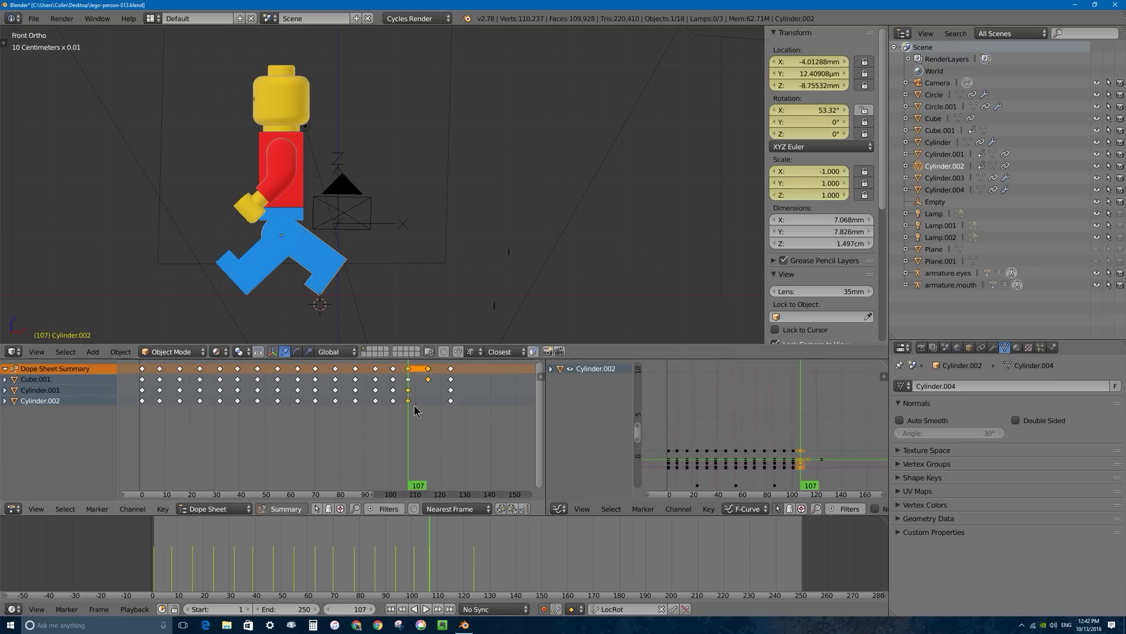
Step: At frame 115, swing leg Cylinder.002 forward to about -34° and leg Cylinder.001 backward to about 63° about X
key("alt+a")
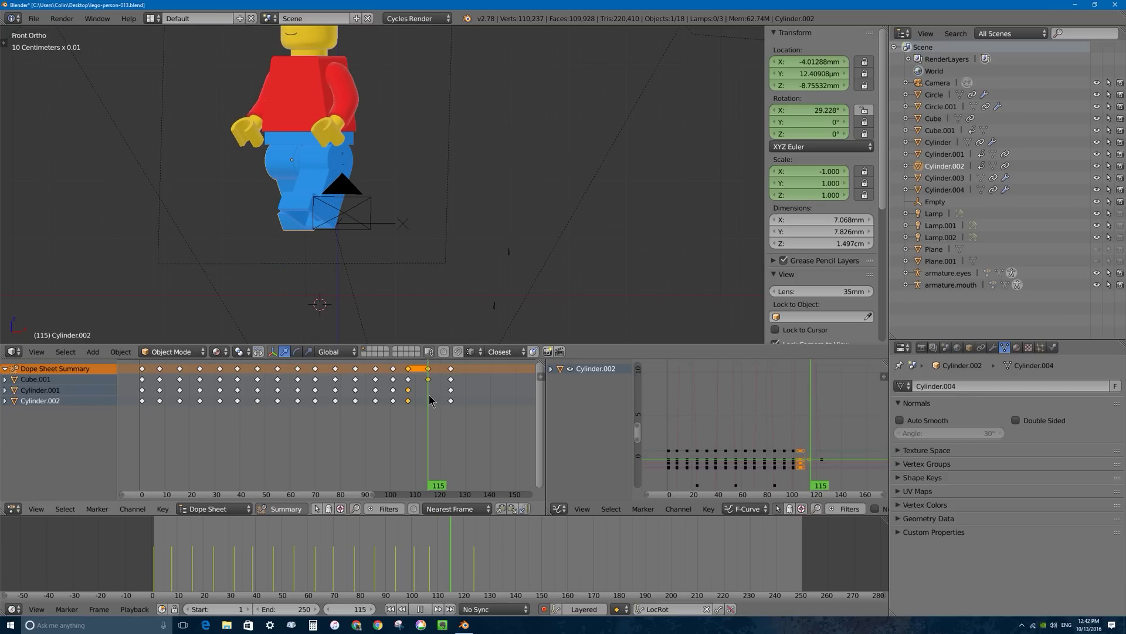
key("alt+a")
key("r")
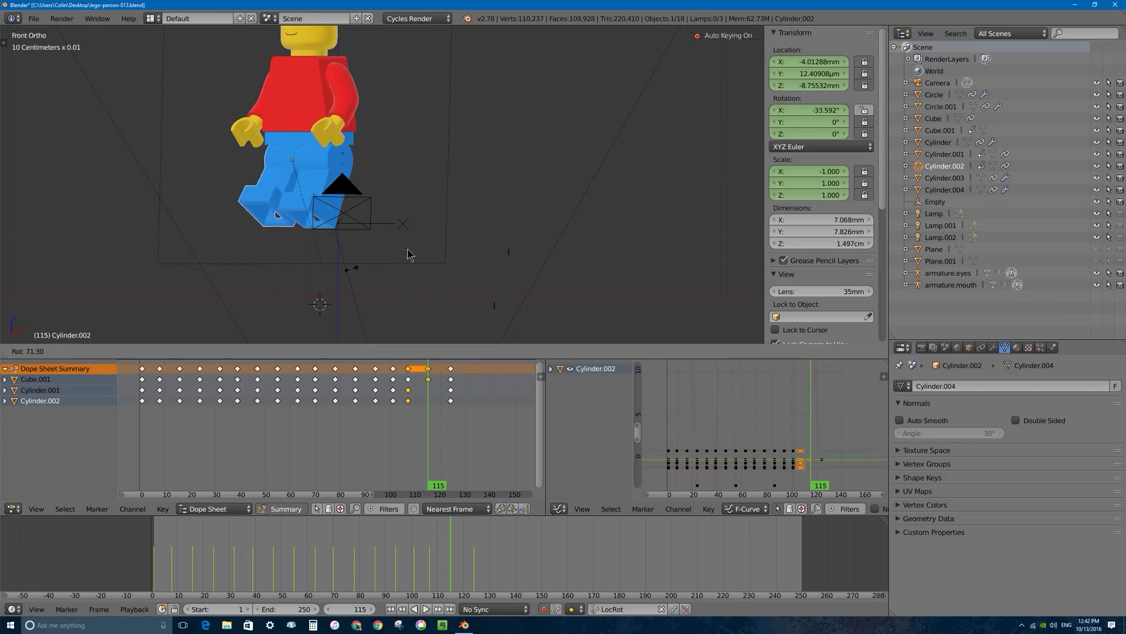
key("Escape")
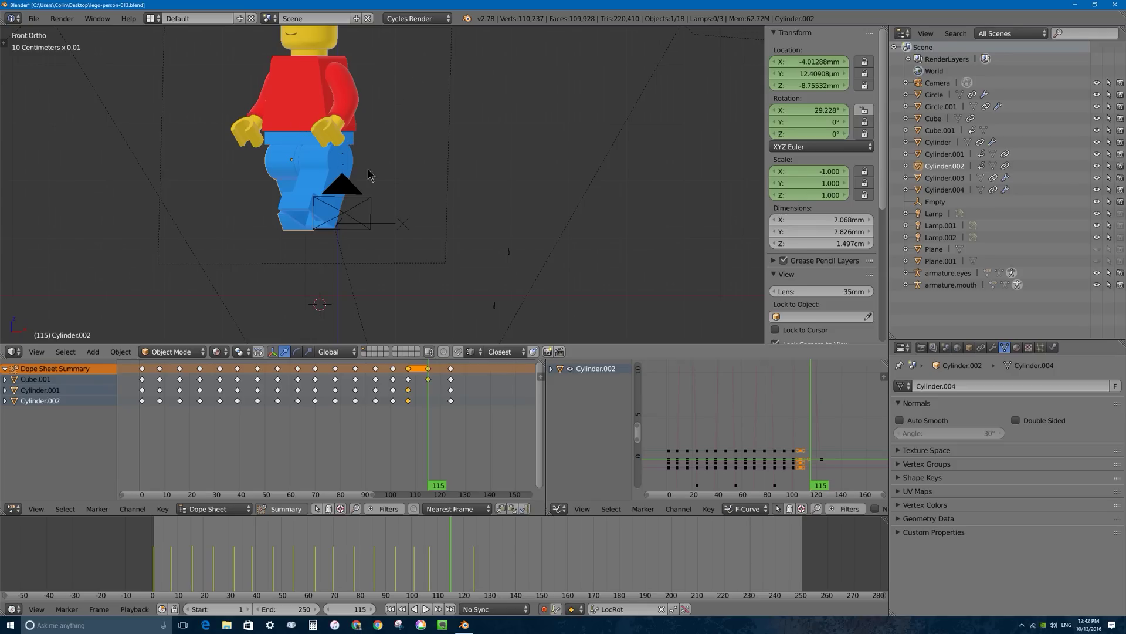
key("r")
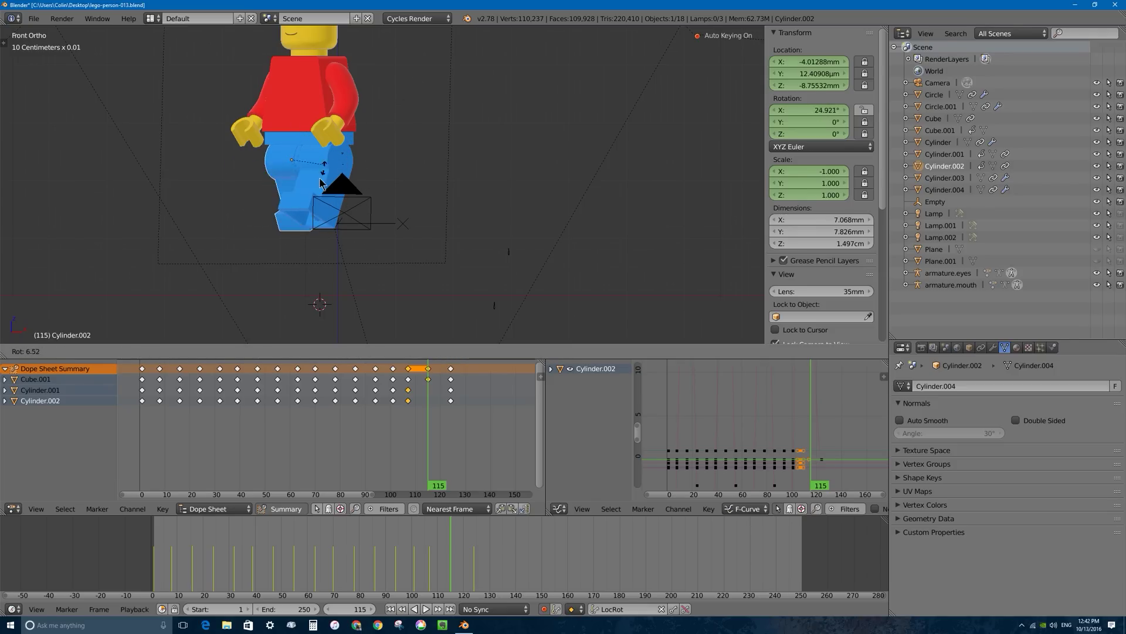
left_click(311, 223)
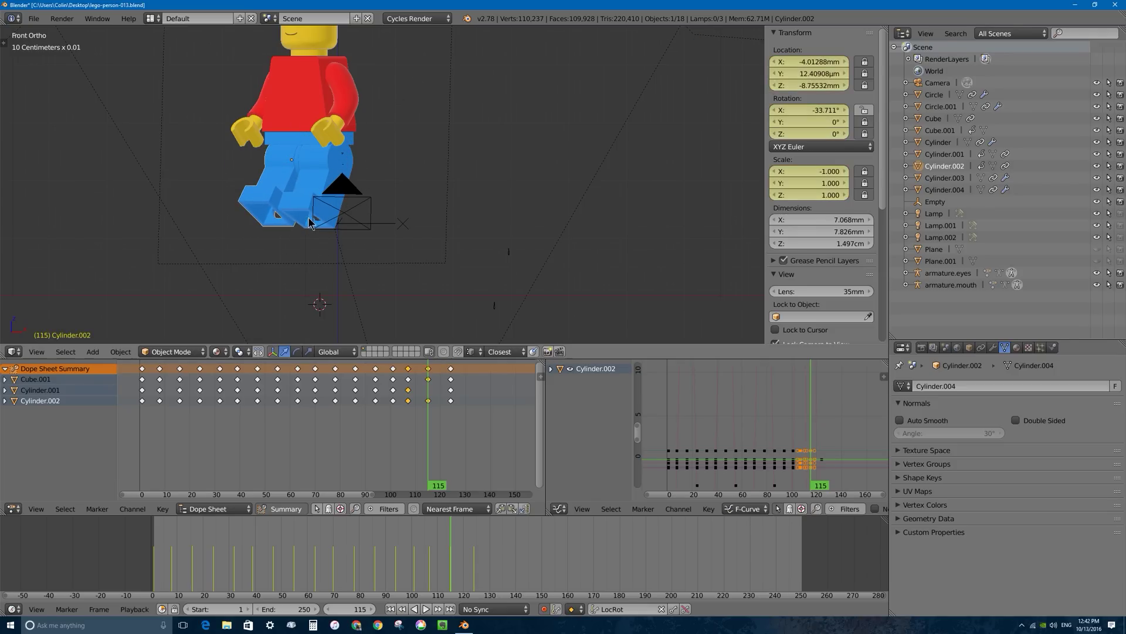
right_click(312, 175)
key("r")
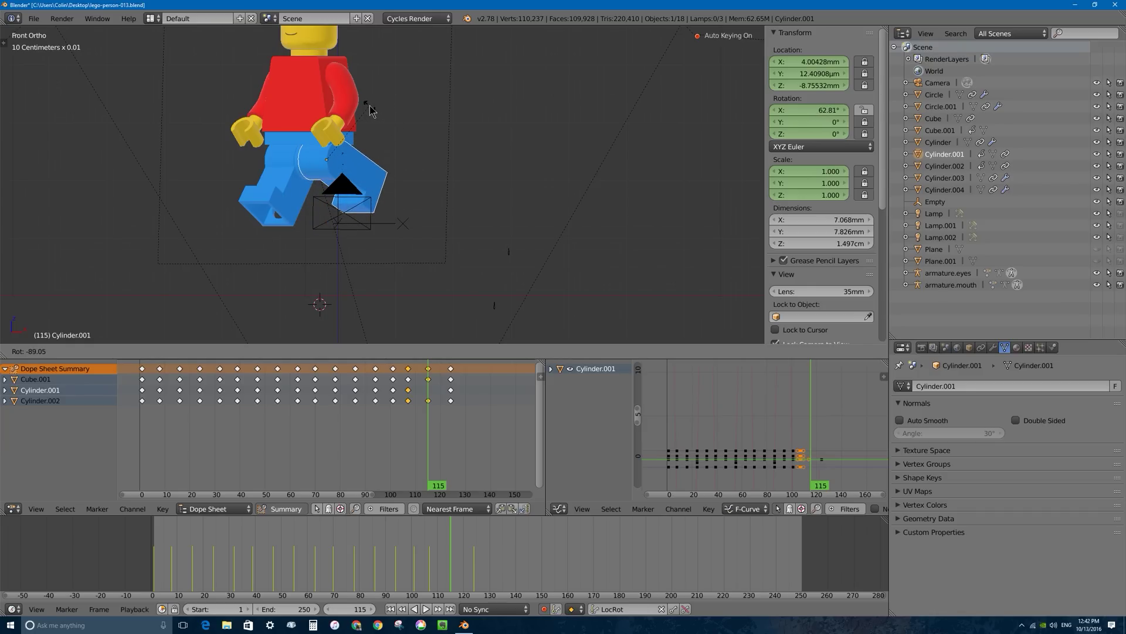
left_click(376, 112)
Step: At frame 115, raise leg Cylinder.002 further forward to about -62° about X
right_click(259, 200)
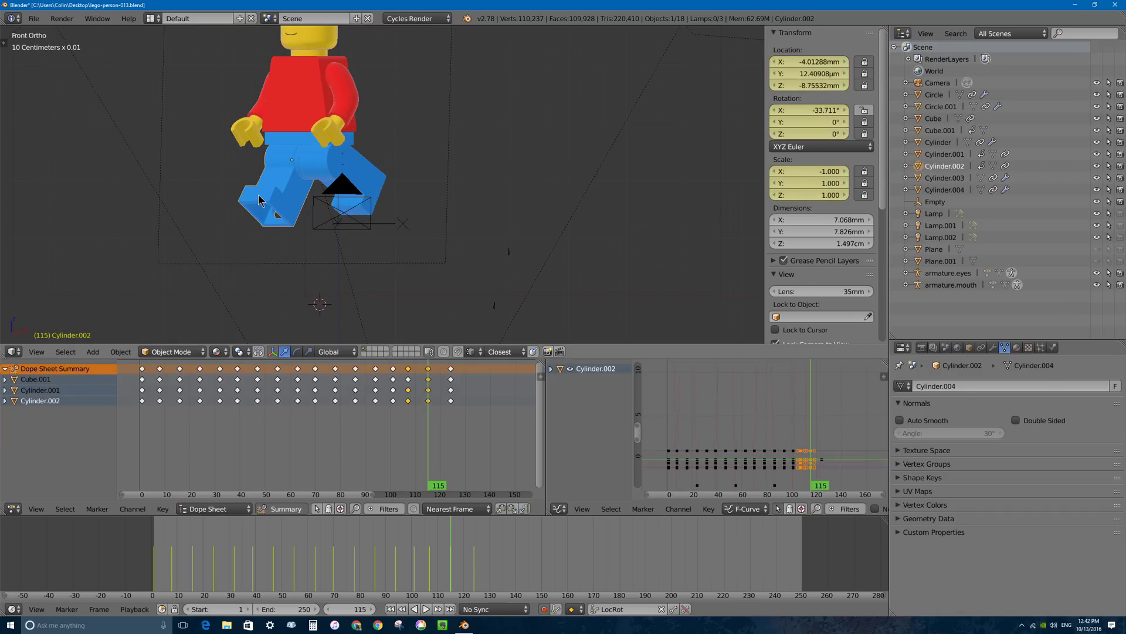
key("r")
left_click(295, 122)
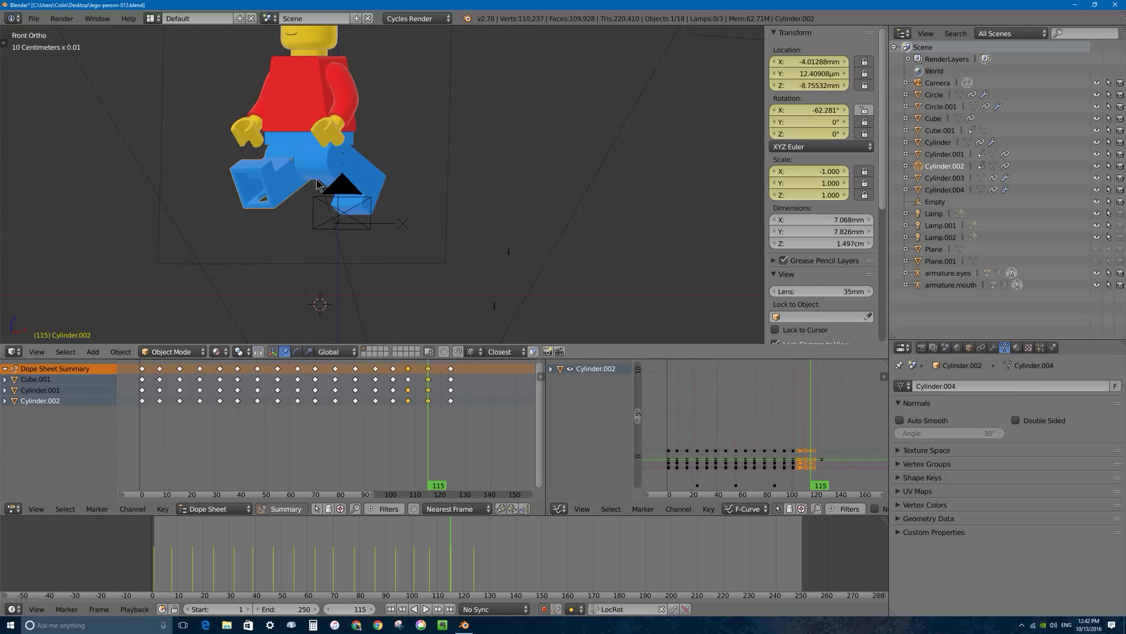
Step: At frame 115, lean the body Cube.001 backward about its local X axis to about -15°
middle_click_drag(348, 154, 380, 215, "shift")
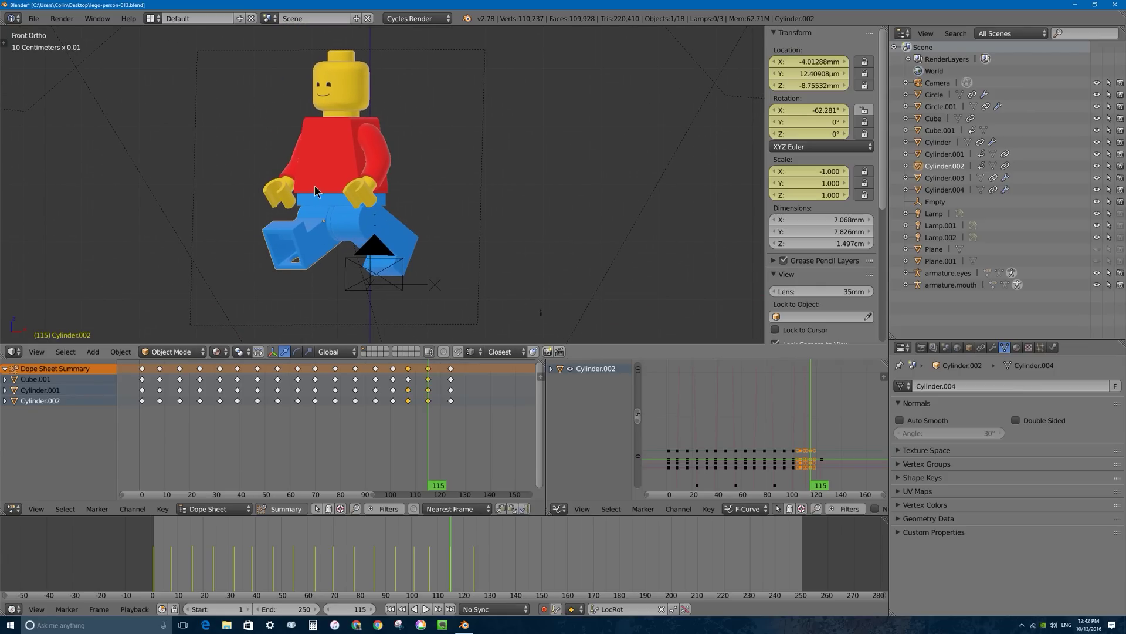
right_click(353, 187)
key("r")
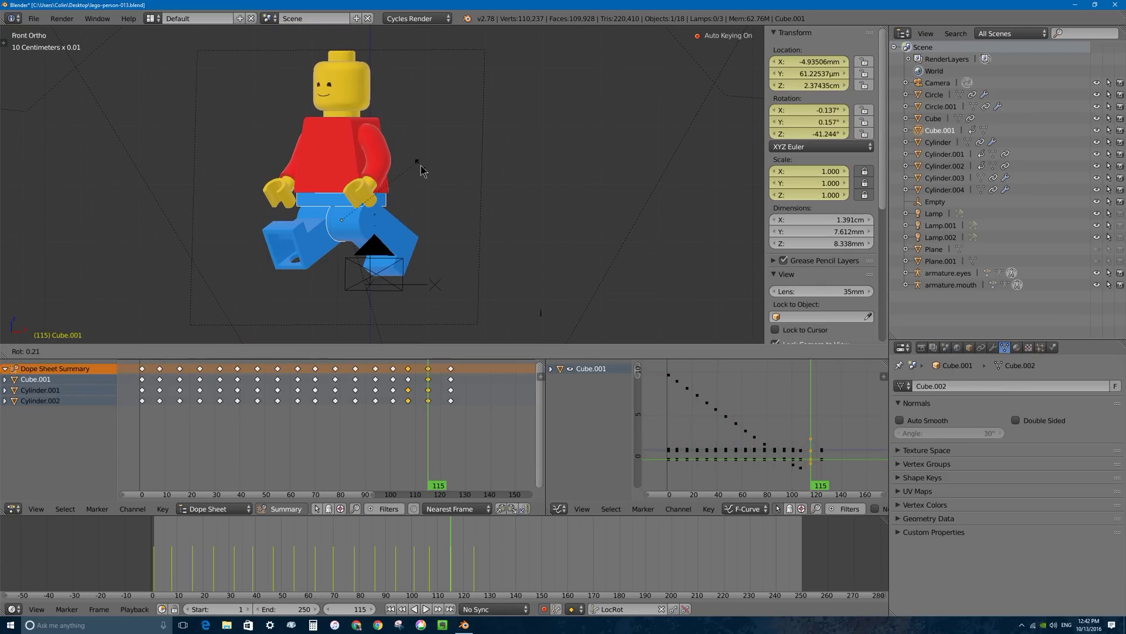
right_click(421, 160)
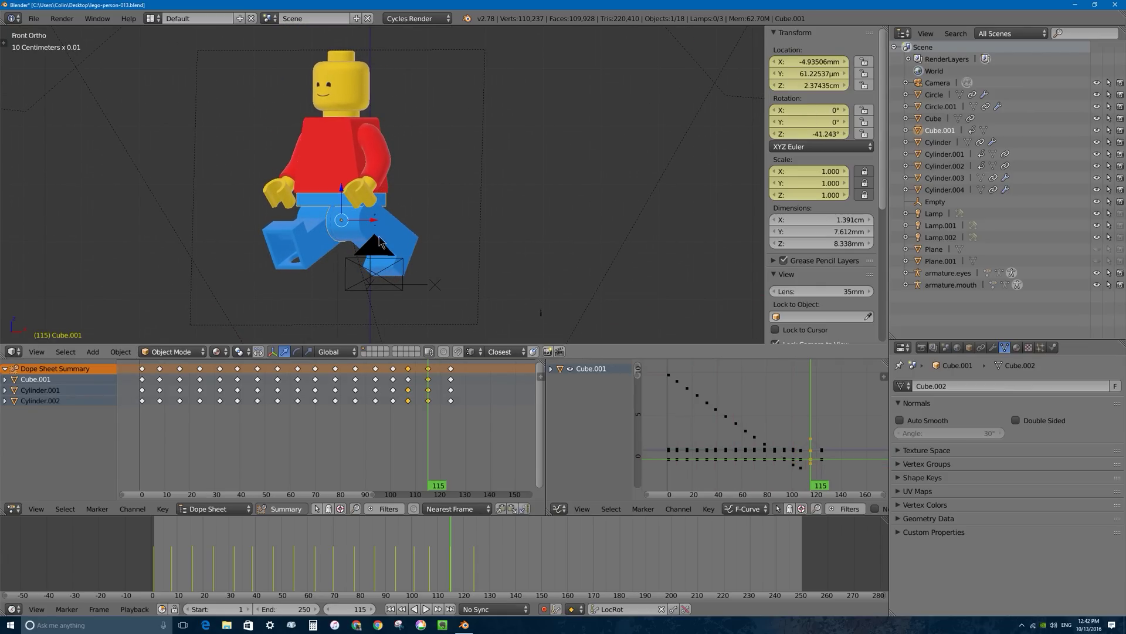
key("r")
key("x")
key("x")
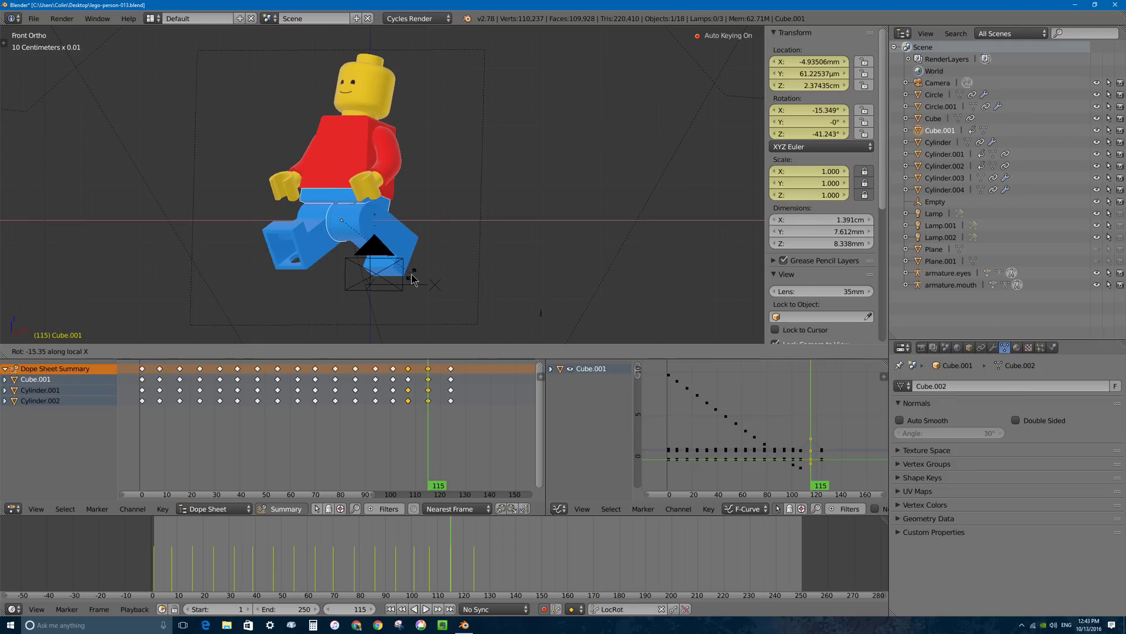
left_click(413, 273)
Step: Go to frame 120, rotate the forward leg Cylinder.002 back close to the body's line and keyframe it
key("alt+a")
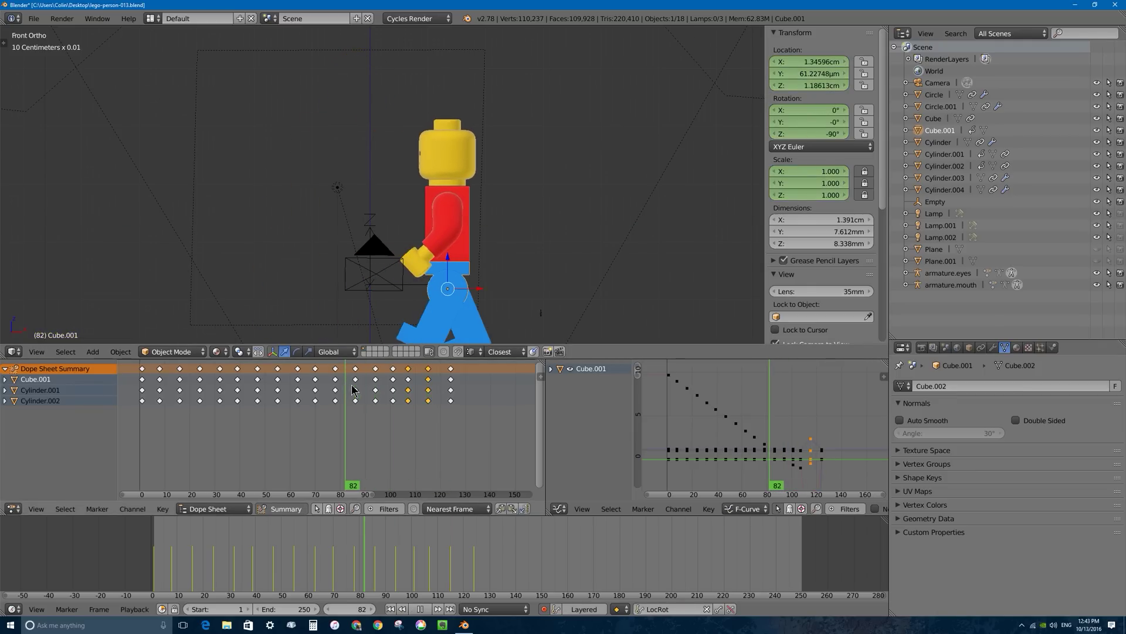
left_click_drag(472, 391, 440, 387)
key("alt+a")
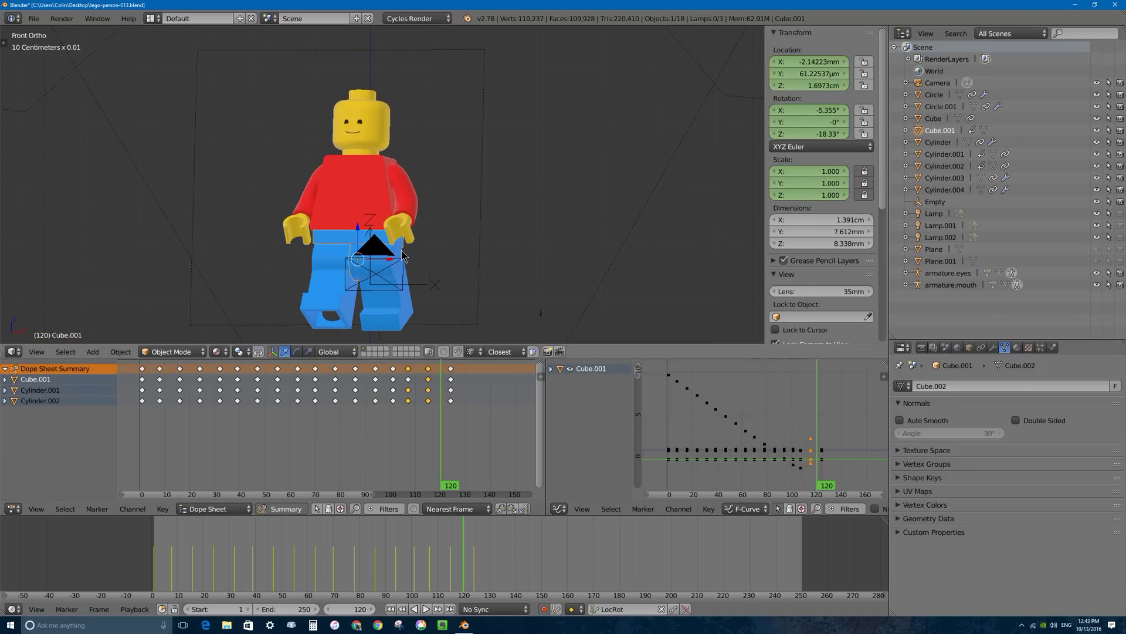
right_click(341, 298)
key("r")
key("x")
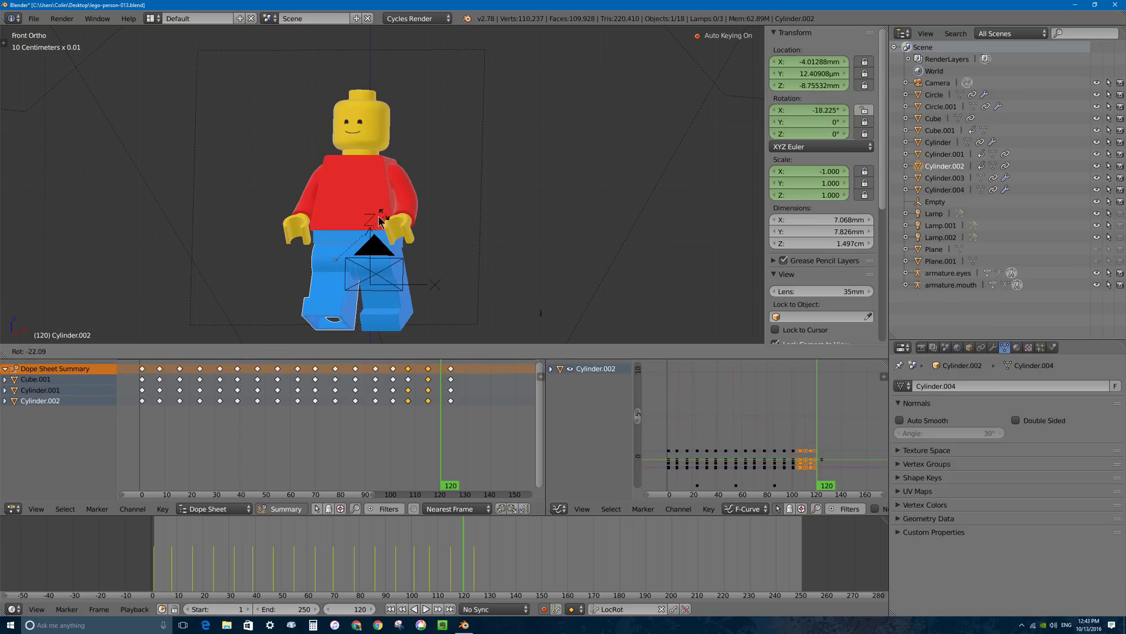
left_click(328, 232)
key("i")
Step: At frame 120, rotate the trailing leg Cylinder.001 in close to the body's line and keyframe it
right_click(389, 316)
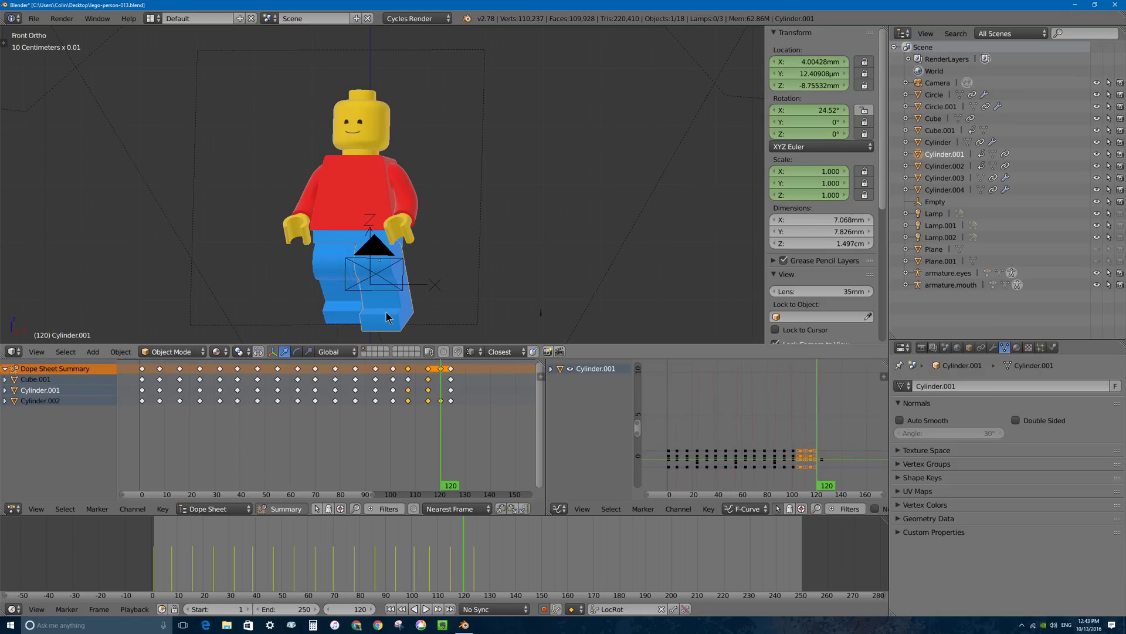
key("r")
key("x")
left_click(445, 304)
key("i")
Step: At frame 120, tilt the body Cube.001 slightly forward about its local X axis and keyframe it
right_click(329, 240)
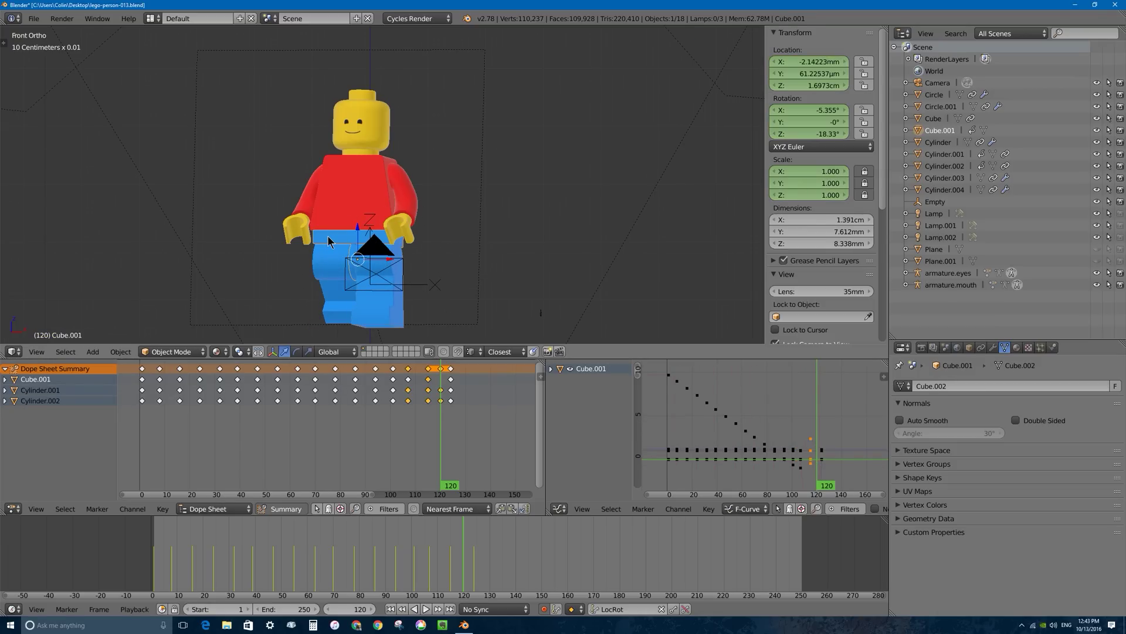
key("r")
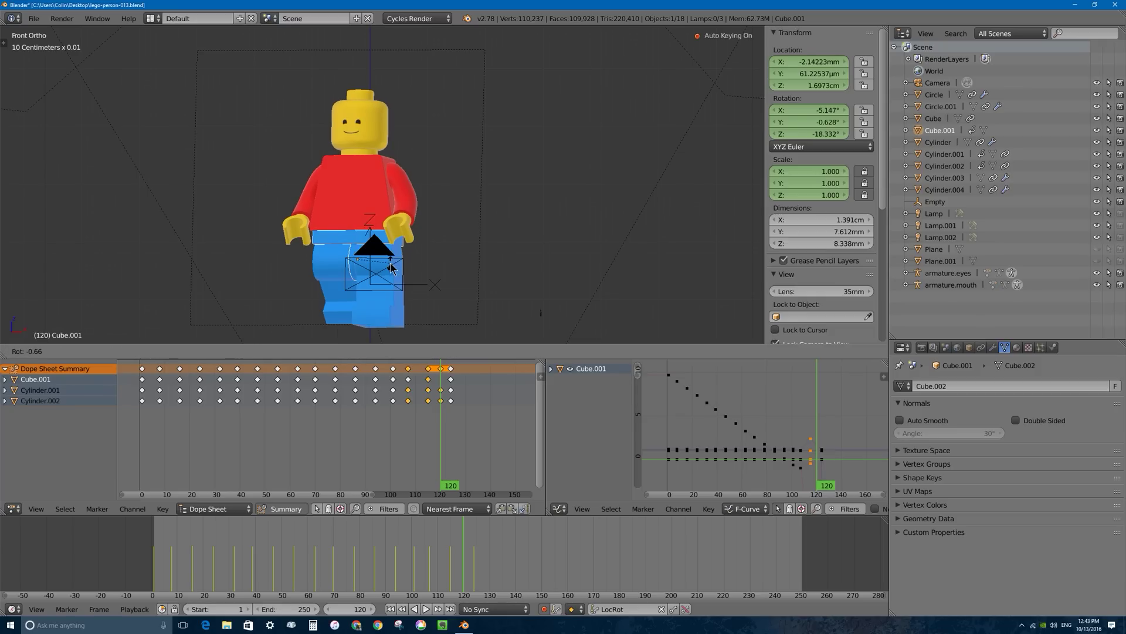
key("x")
key("x")
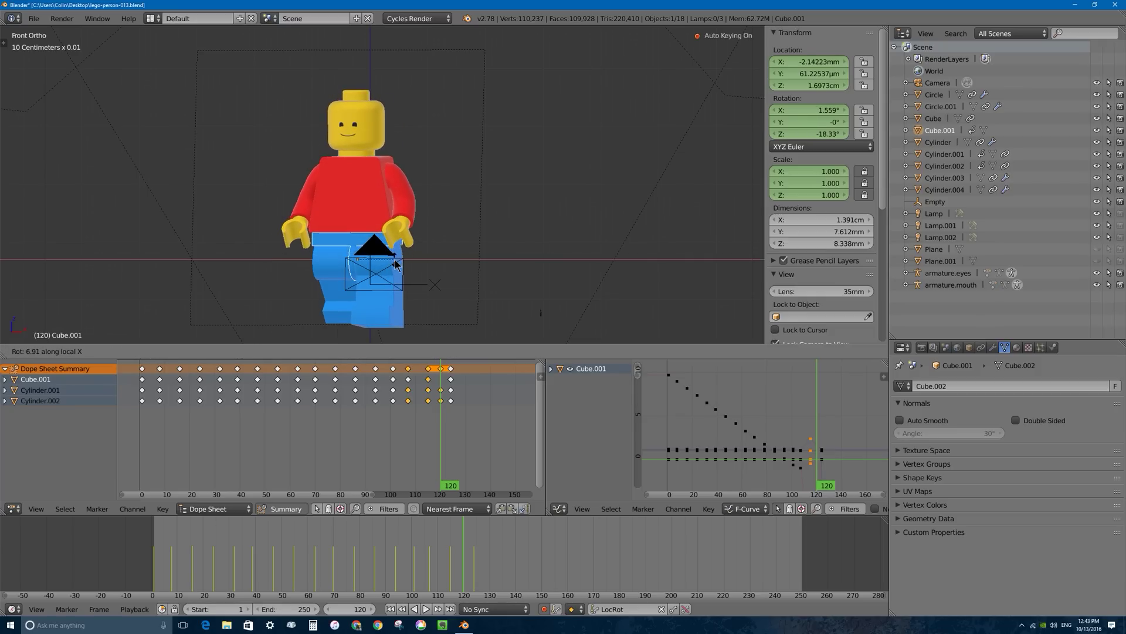
left_click(379, 243)
key("i")
left_click_drag(439, 401, 454, 399)
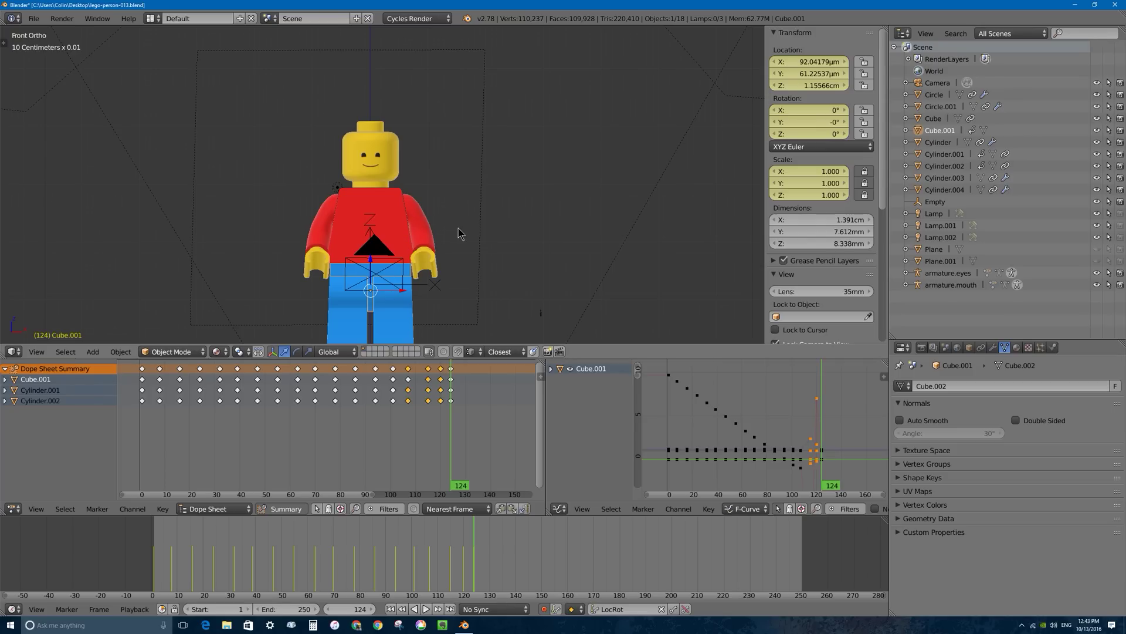
key("r")
key("x")
key("x")
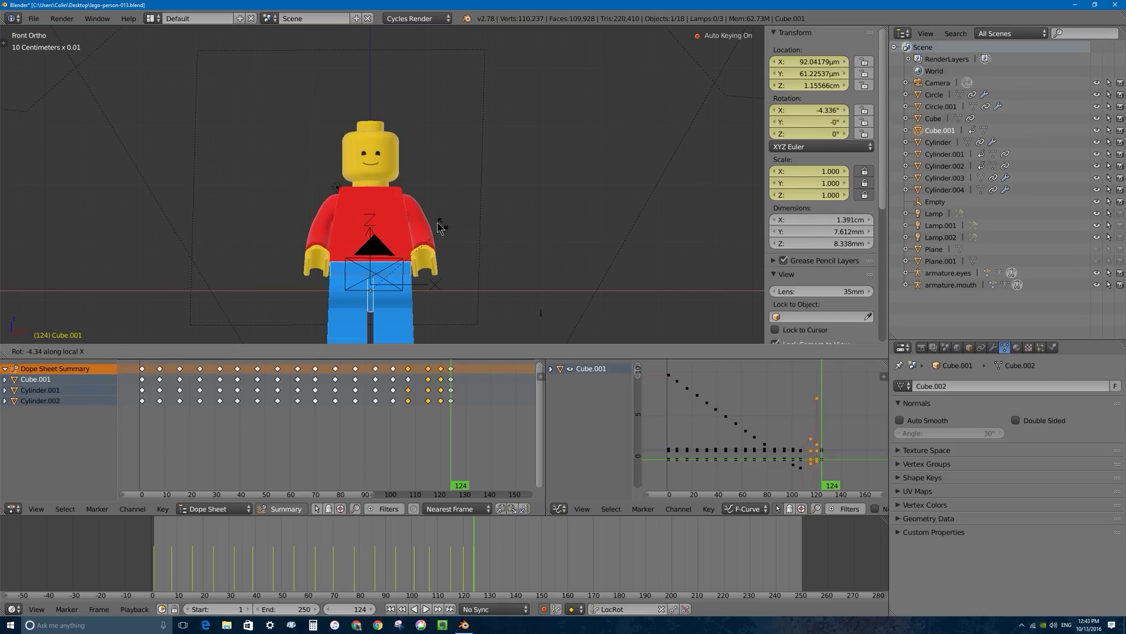
key("Escape")
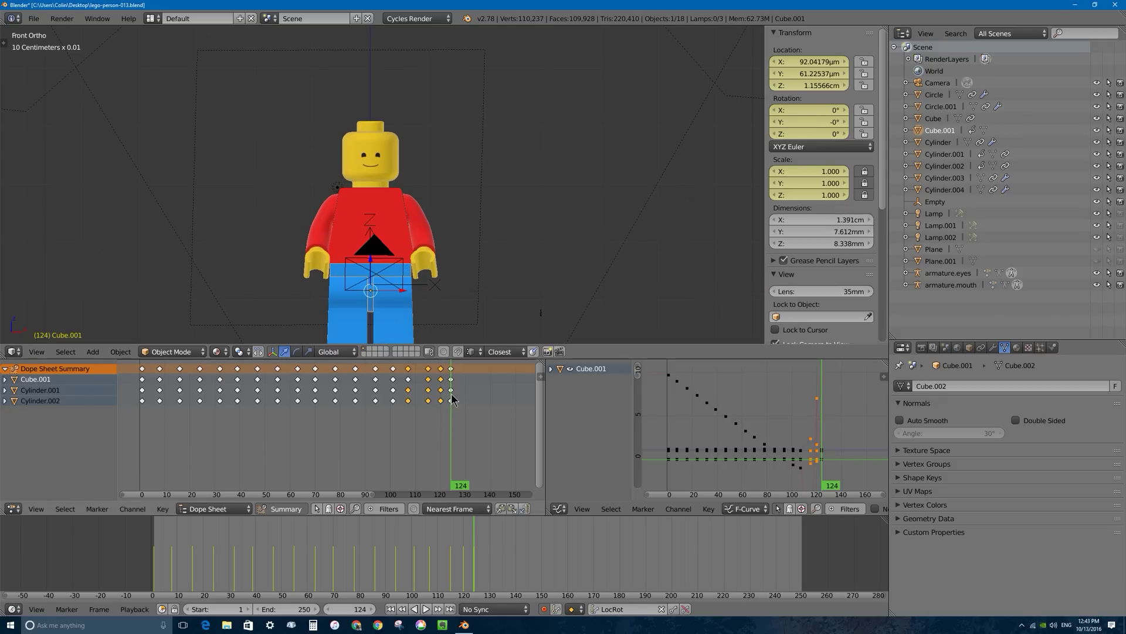
Step: At frame 127, tilt Cube.001 forward about its local X axis to about 3°
left_click_drag(452, 399, 460, 399)
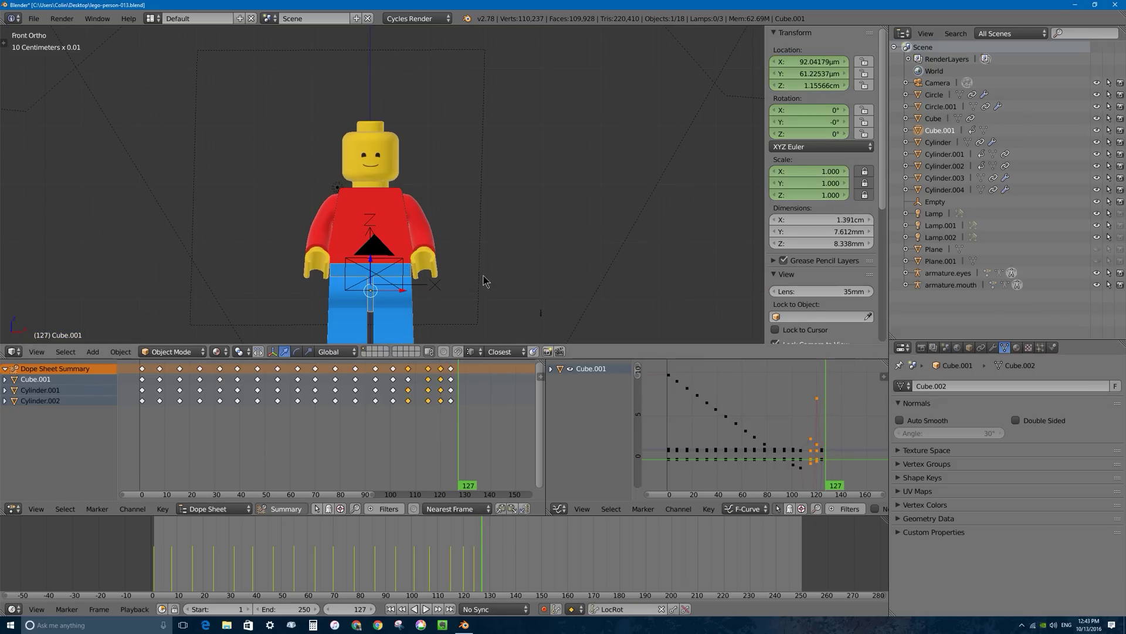
key("r")
key("x")
key("x")
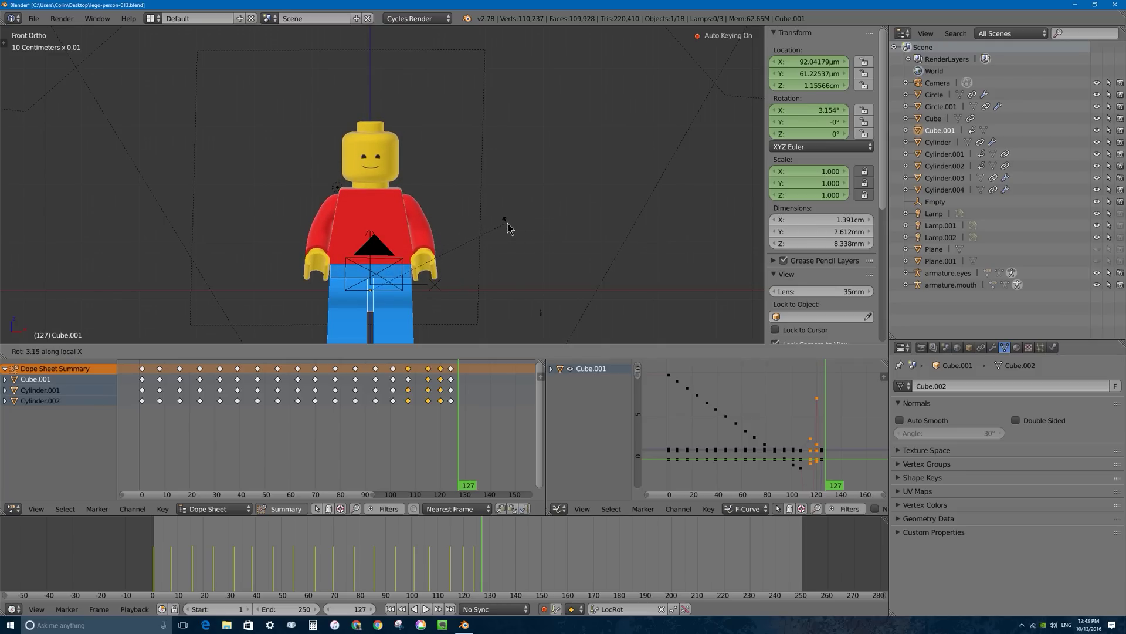
left_click(508, 233)
Step: At frame 130, tilt Cube.001 backward about its local X axis to about -14°
left_click_drag(461, 379, 467, 381)
key("r")
key("x")
key("x")
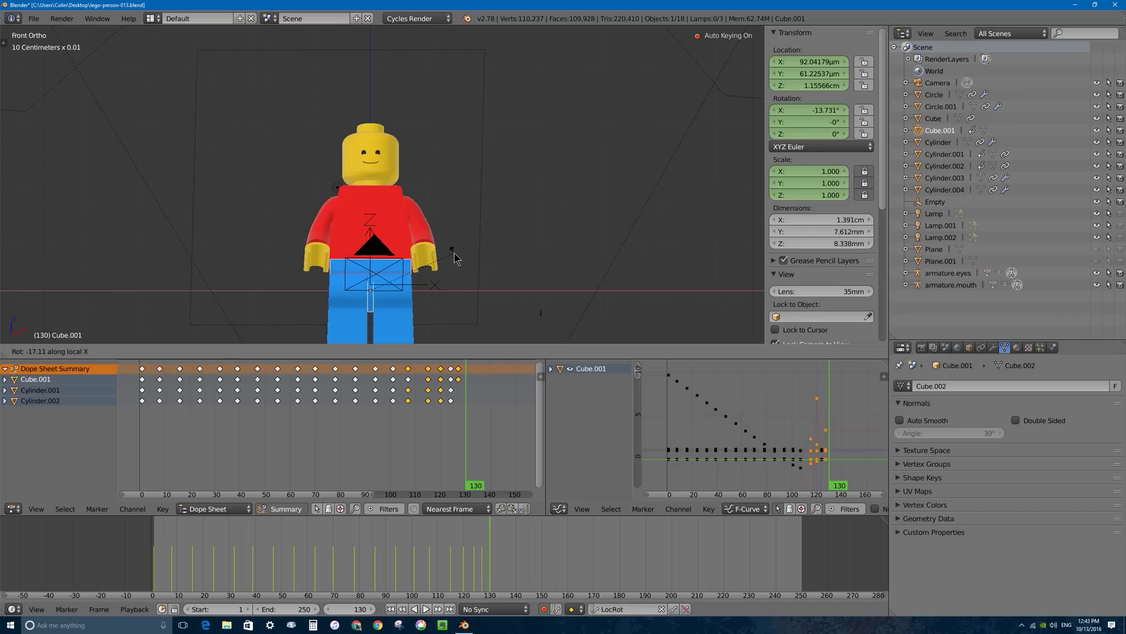
left_click(455, 258)
Step: Go to frame 133 and clear the rotation of Cube.001 so the body stands upright
key("Right")
key("Right")
key("Right")
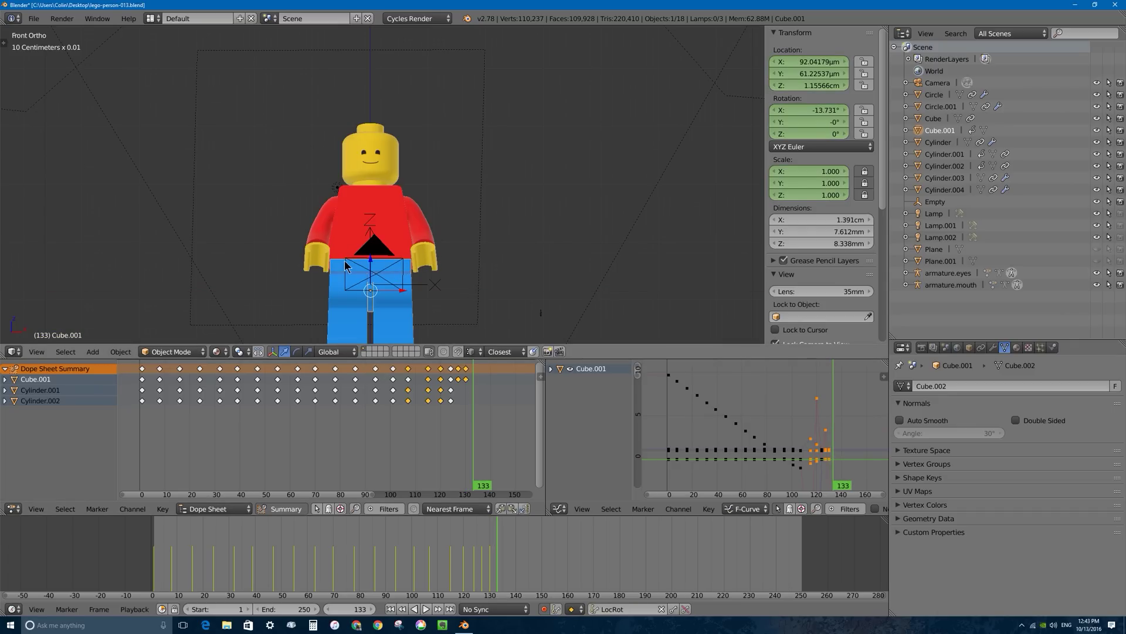
key("alt+r")
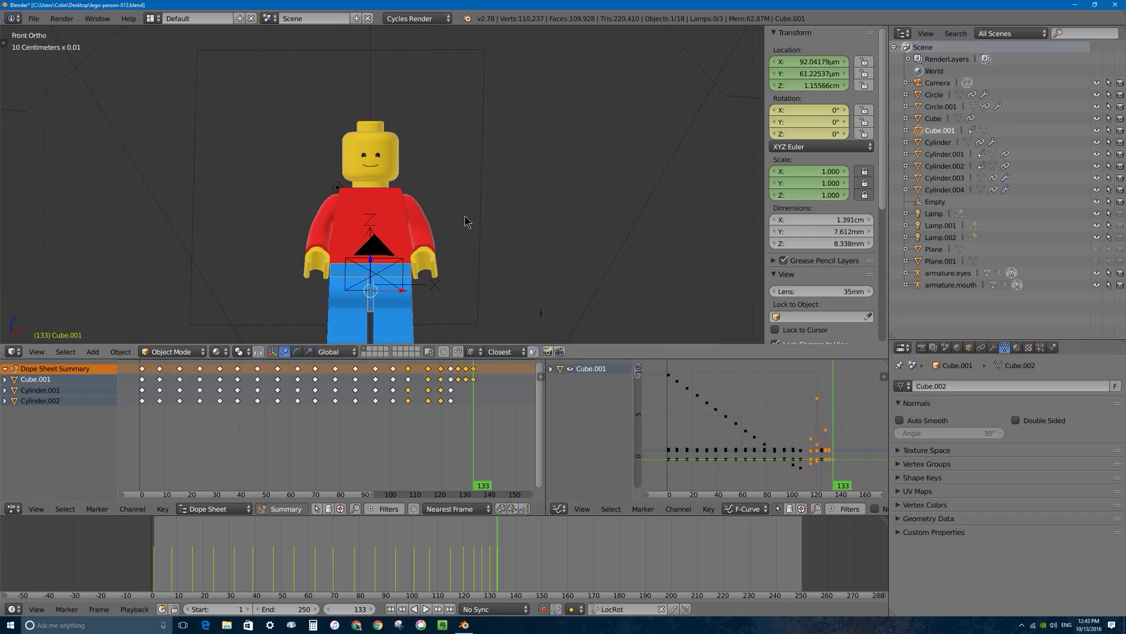
Step: Play the animation from frame 1 to review the complete walk, jump and landing
left_click_drag(473, 388, 143, 388)
key("alt+a")
key("alt+a")
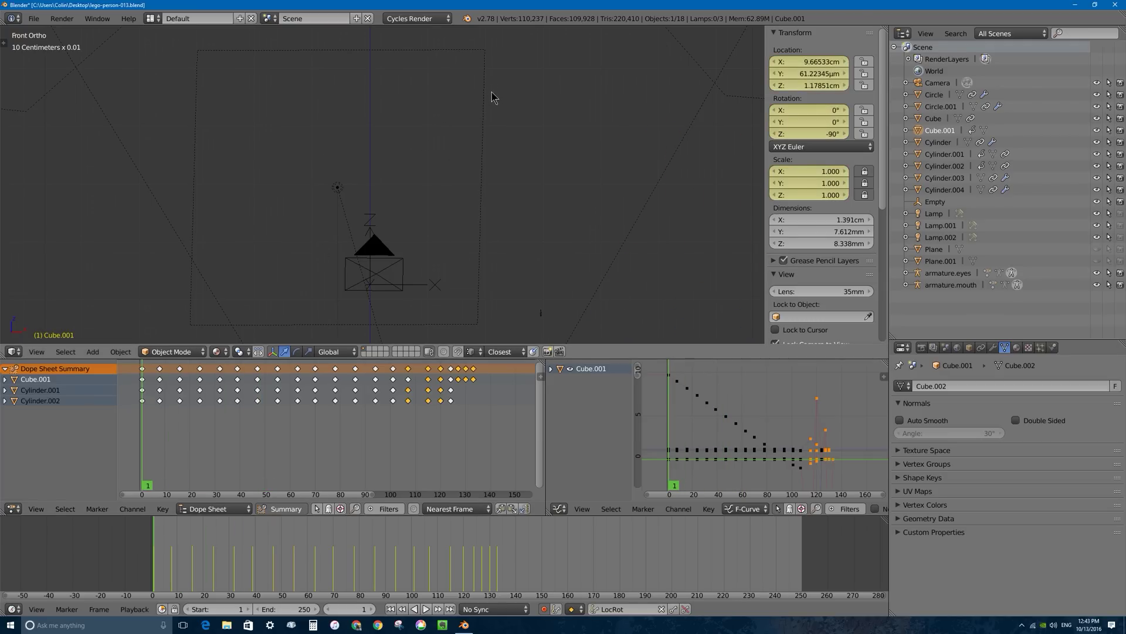
key("alt+a")
scroll(463, 229, "down", 2)
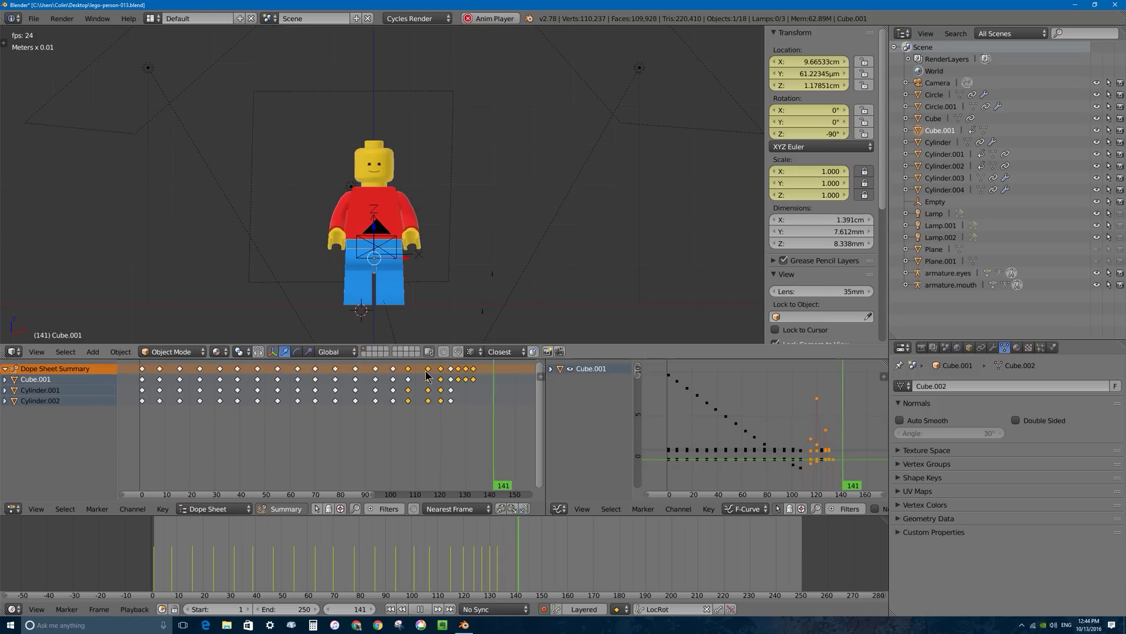
key("Escape")
Step: Scrub back through the landing and walk frames to examine the walk's pace, ending at frame 101
left_click_drag(414, 412, 360, 411)
left_click(453, 424)
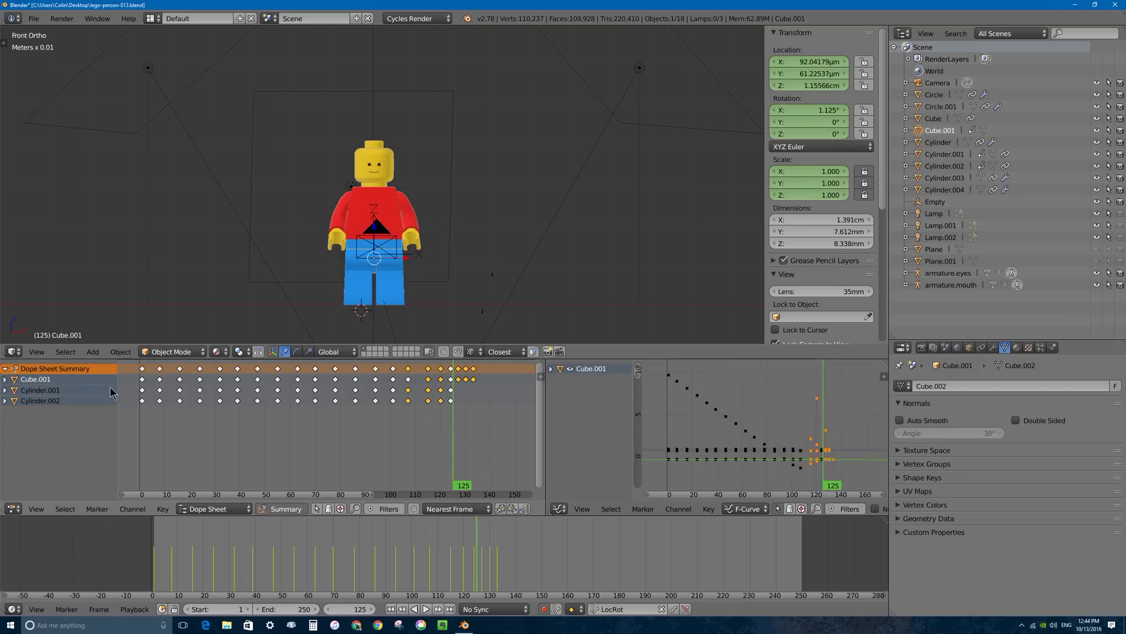
left_click_drag(414, 417, 318, 422)
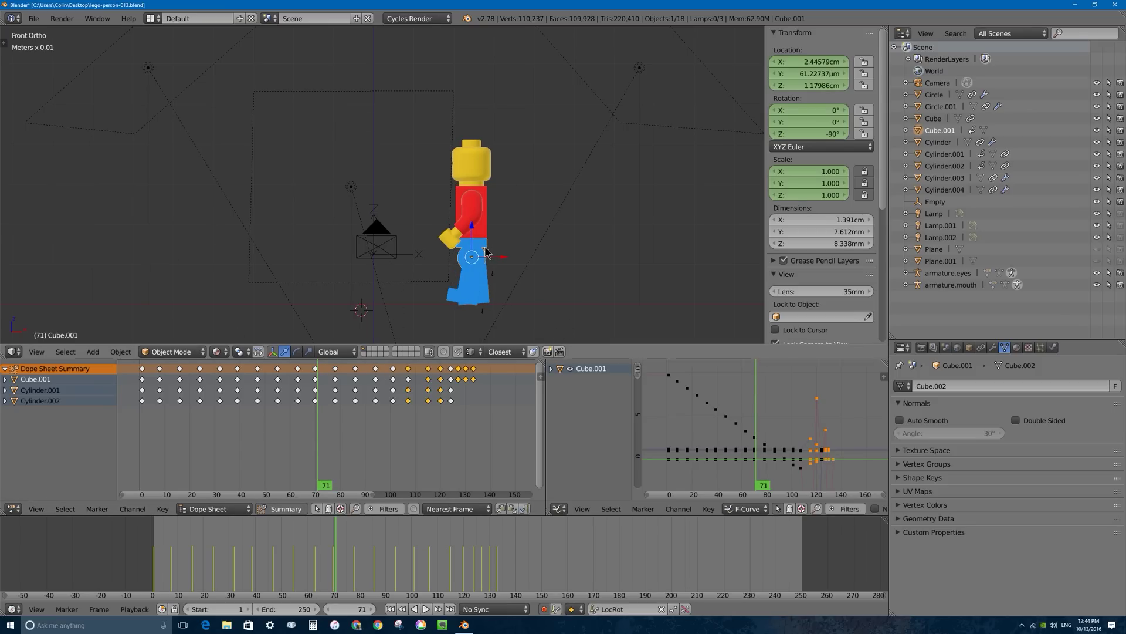
key("alt+a")
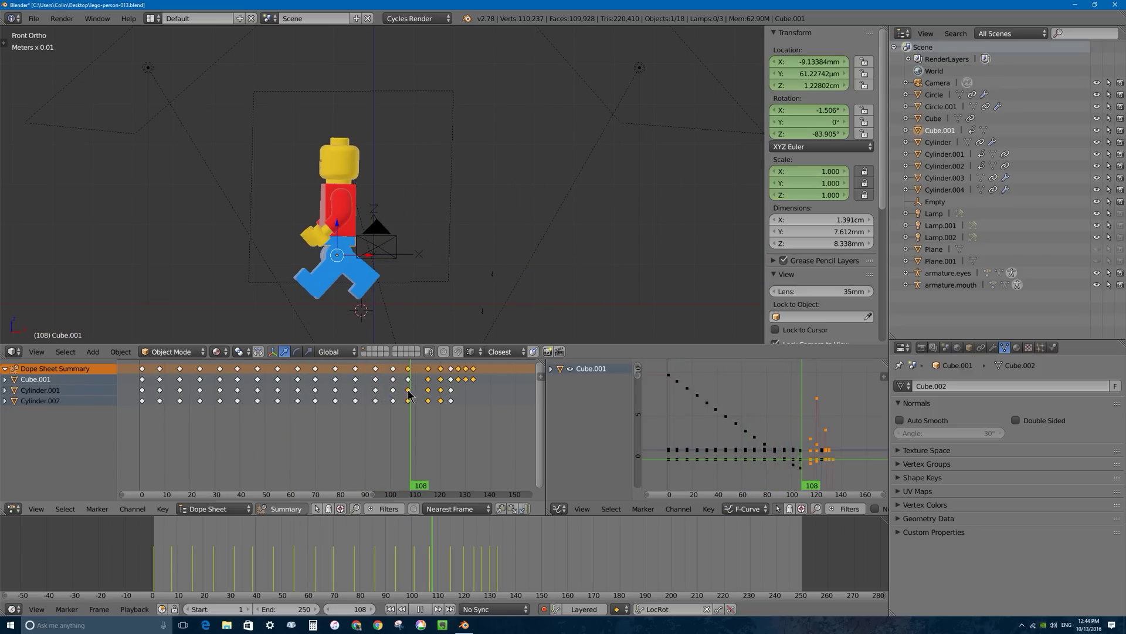
left_click_drag(395, 390, 394, 390)
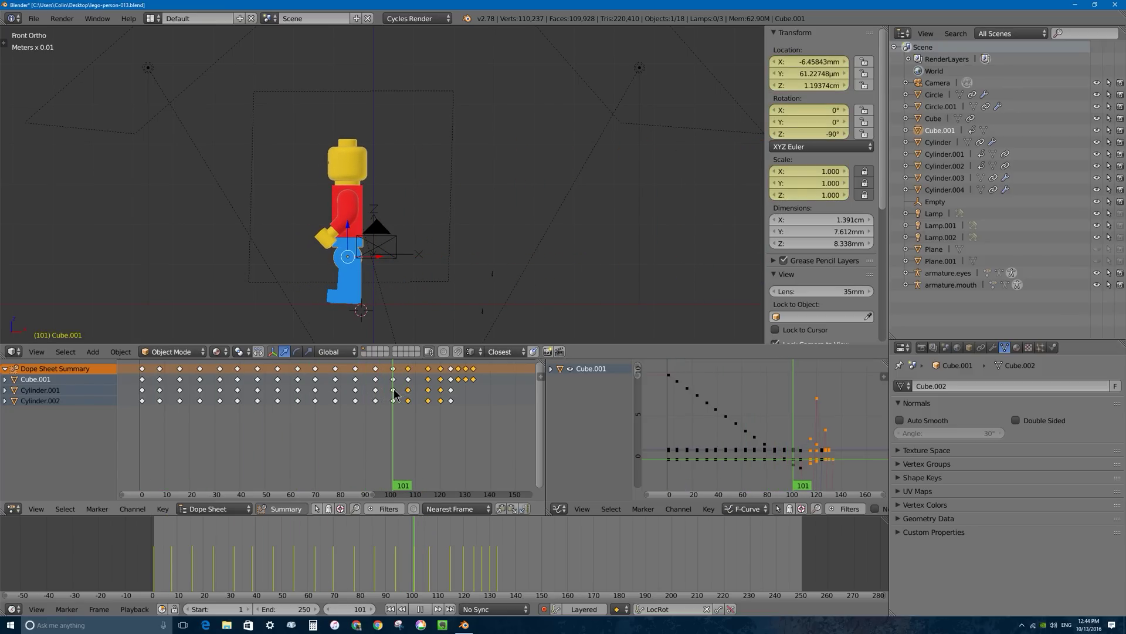
Step: Replace the current keyframe selection with all walk keyframes of the body and both legs up to frame 101
key("alt+a")
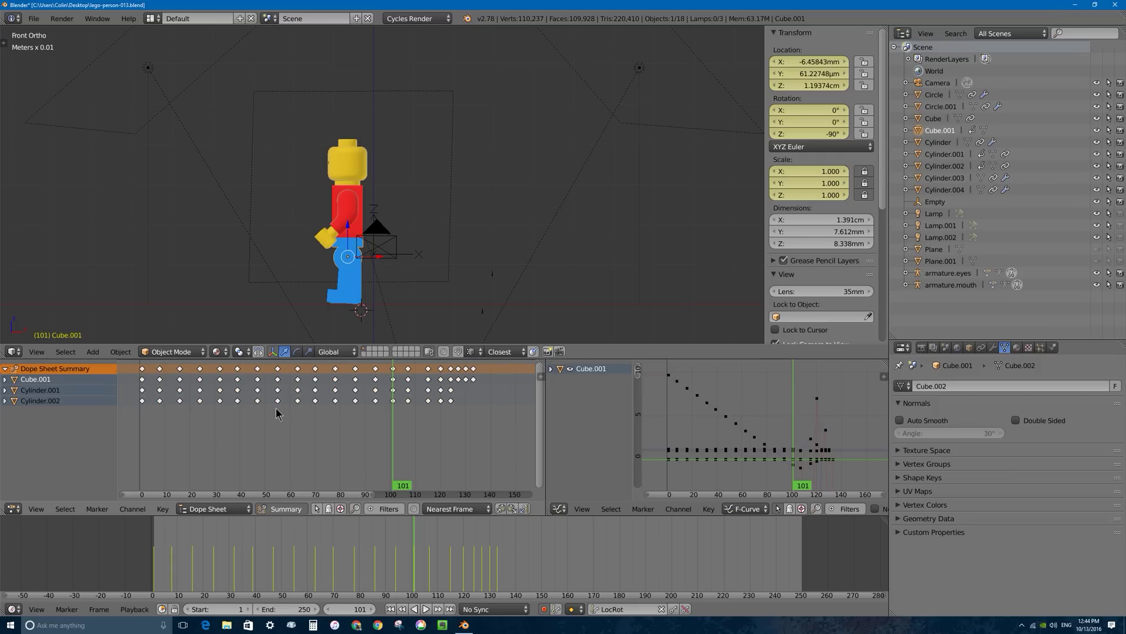
key("b")
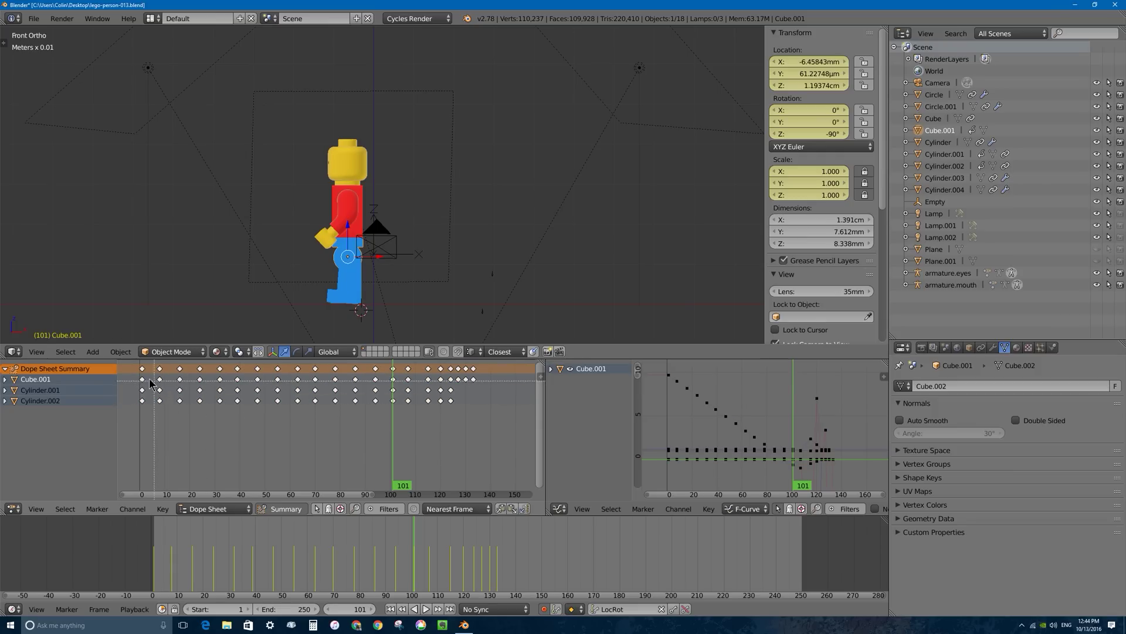
left_click_drag(135, 367, 157, 377)
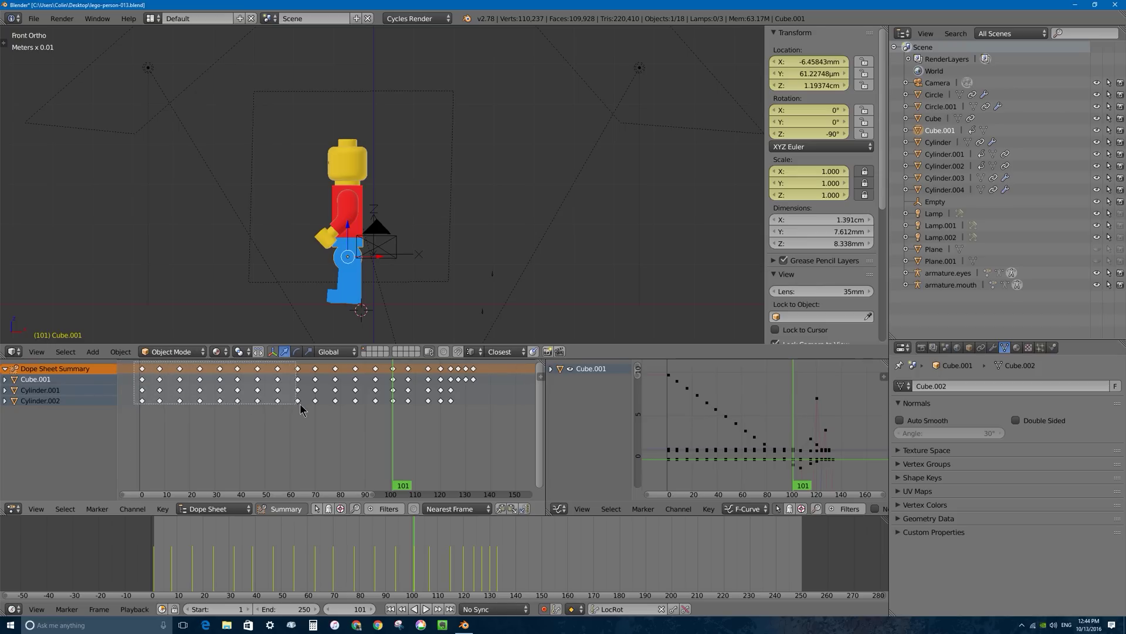
left_click_drag(300, 409, 399, 418)
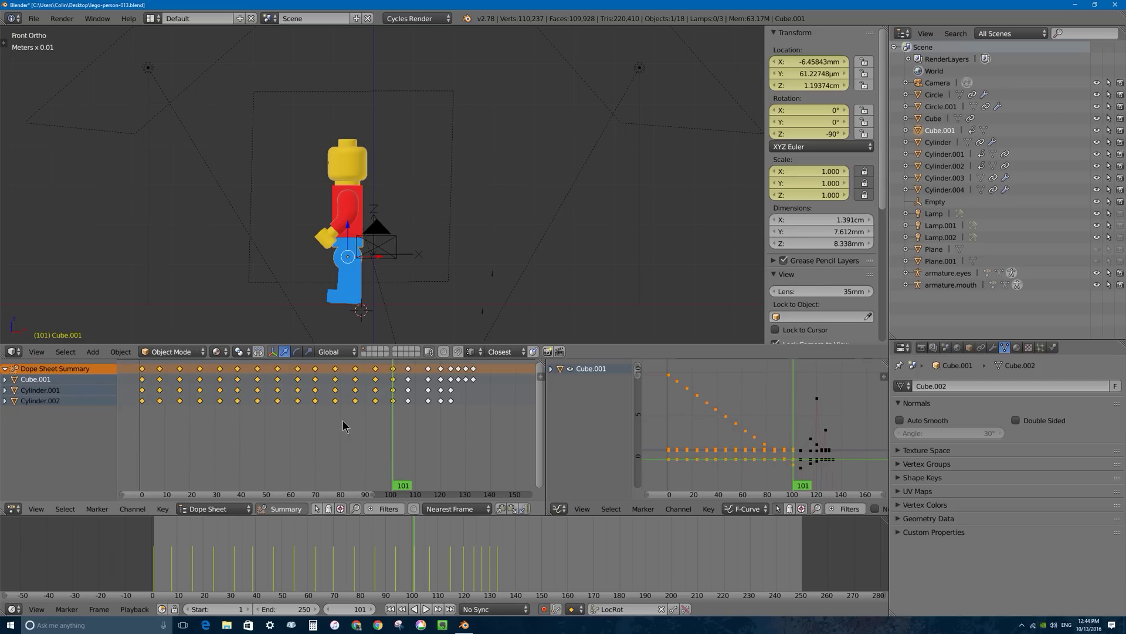
Step: Try scaling the selected walk keyframes with the current frame at 1
left_click_drag(348, 426, 142, 430)
key("alt+a")
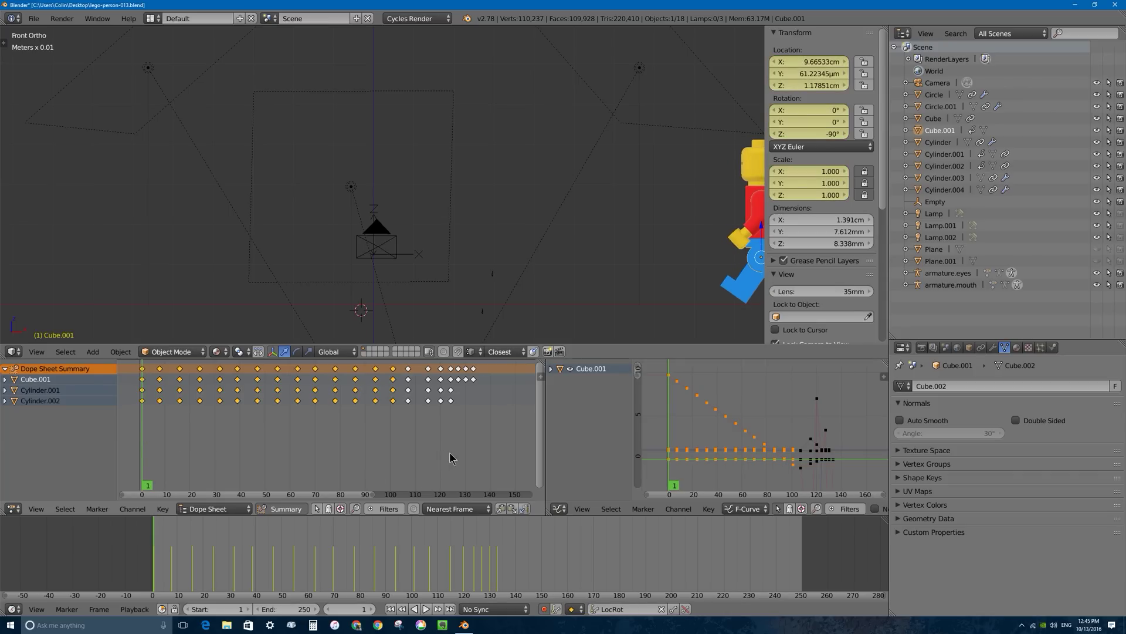
key("s")
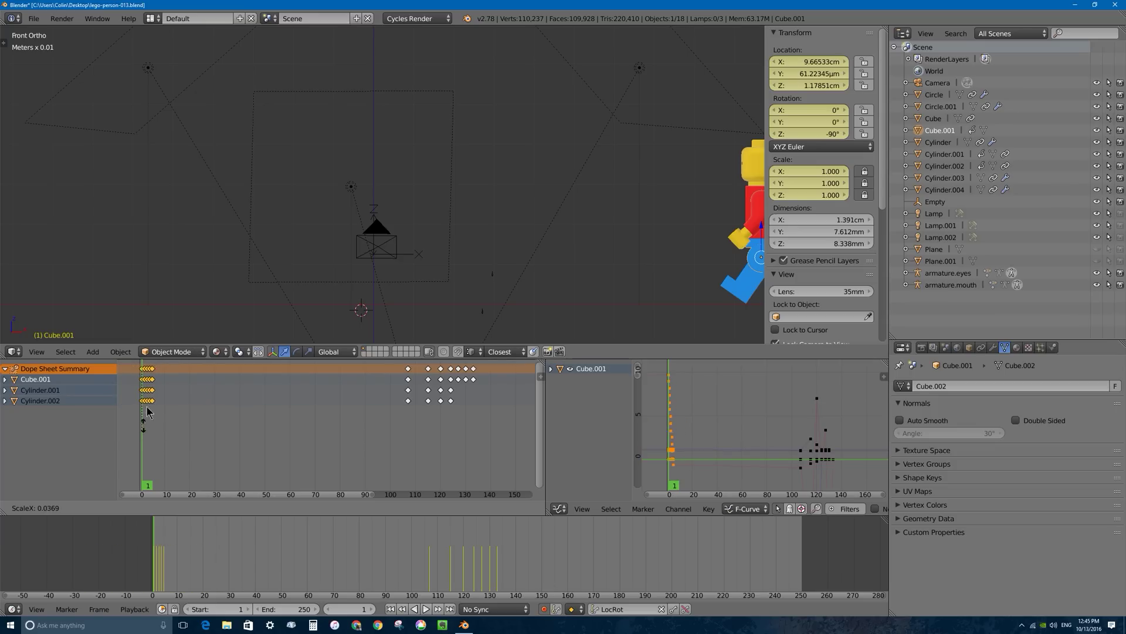
left_click(409, 402)
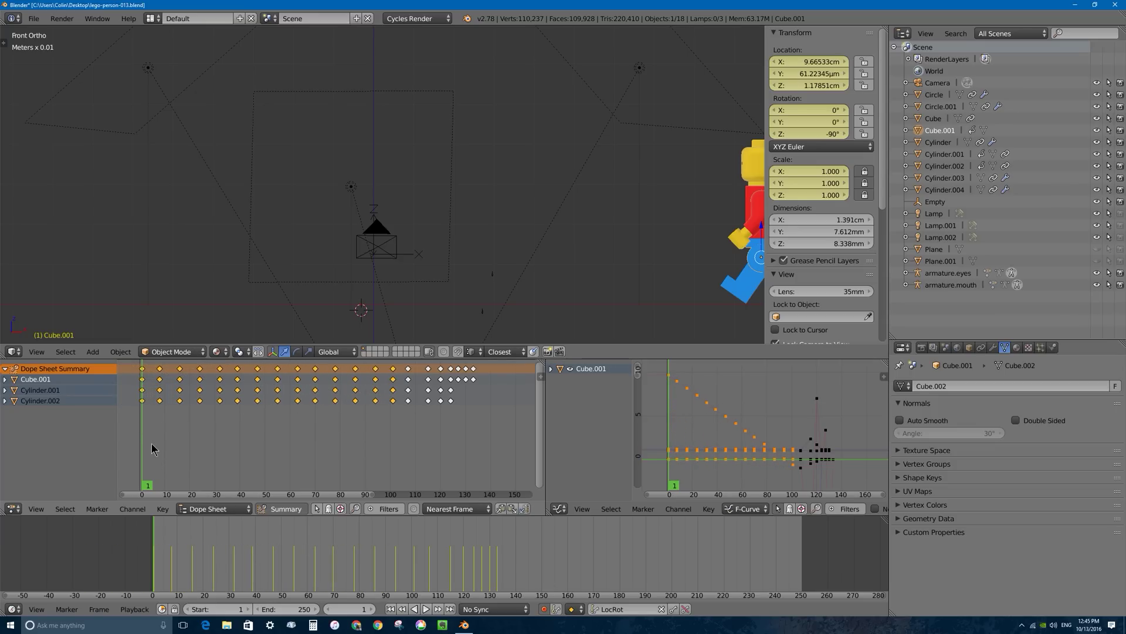
Step: Try scaling the selected walk keyframes with the current frame at 128
left_click_drag(152, 449, 461, 419)
key("s")
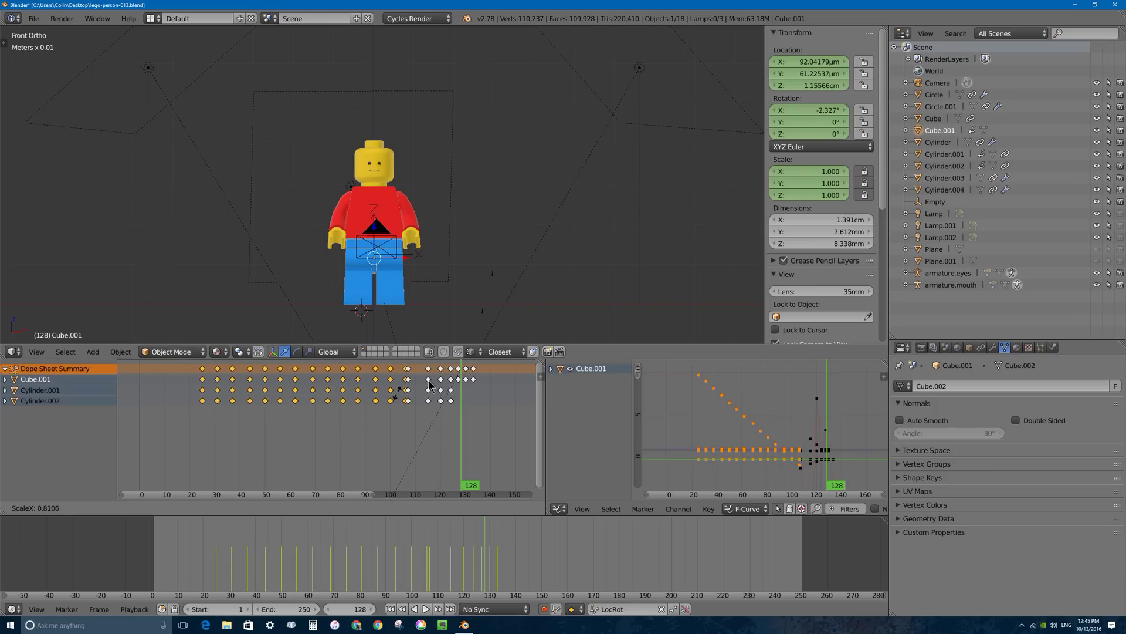
key("Escape")
Step: Return to frame 1 and scale the walk keyframes' timing to about 0.7, then fine-tune it by about 1.01
key("alt+a")
key("Escape")
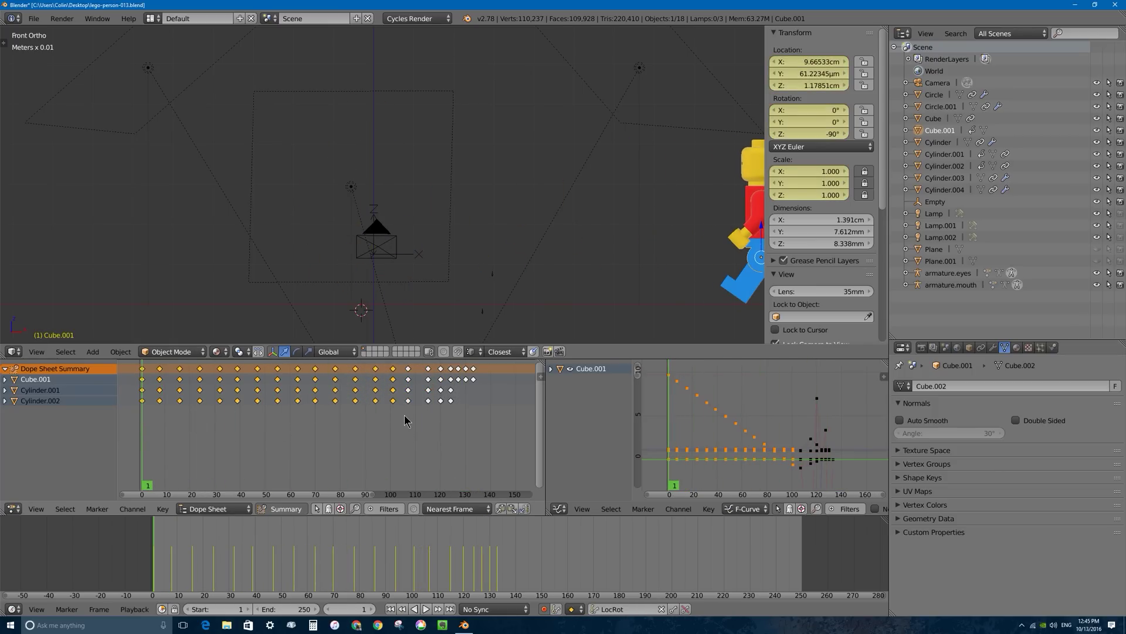
key("s")
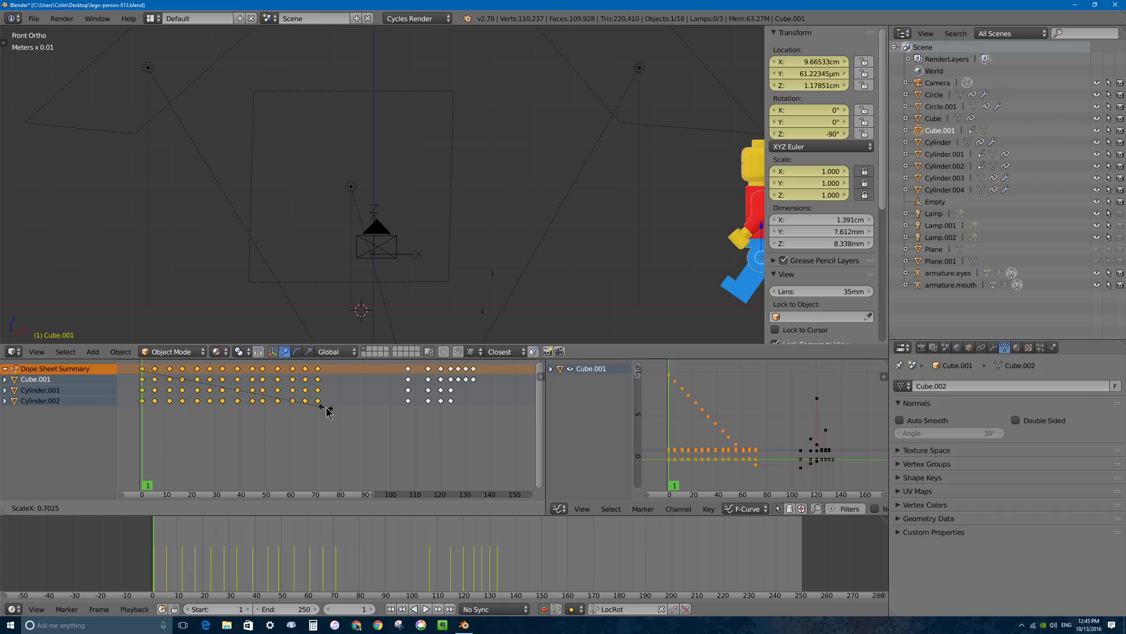
left_click(329, 410)
left_click_drag(327, 415, 318, 416)
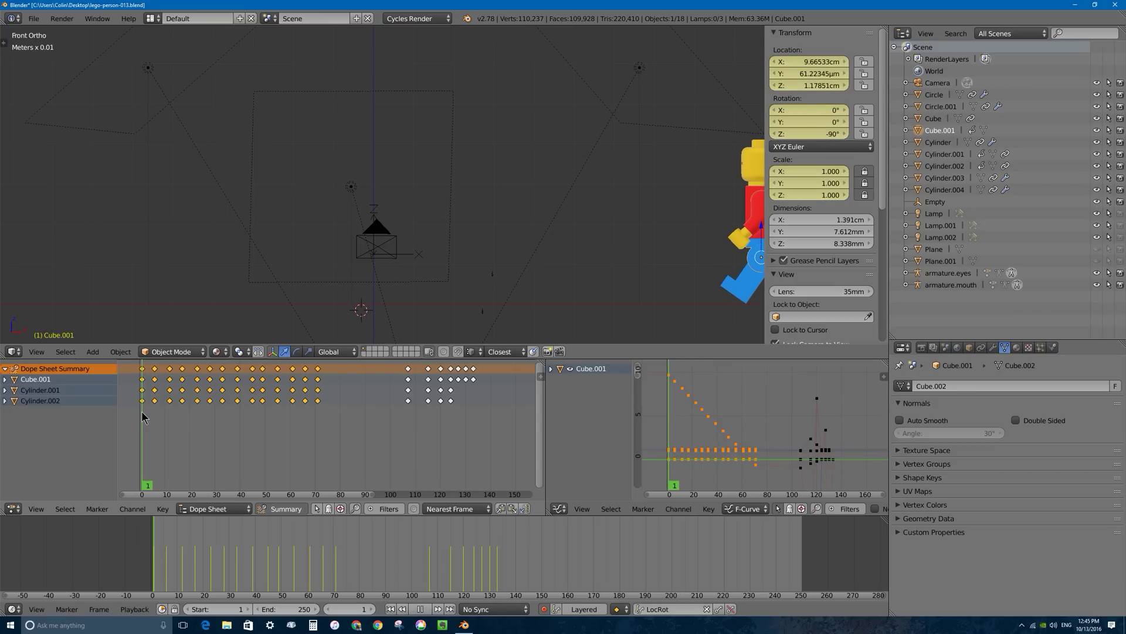
key("Escape")
key("s")
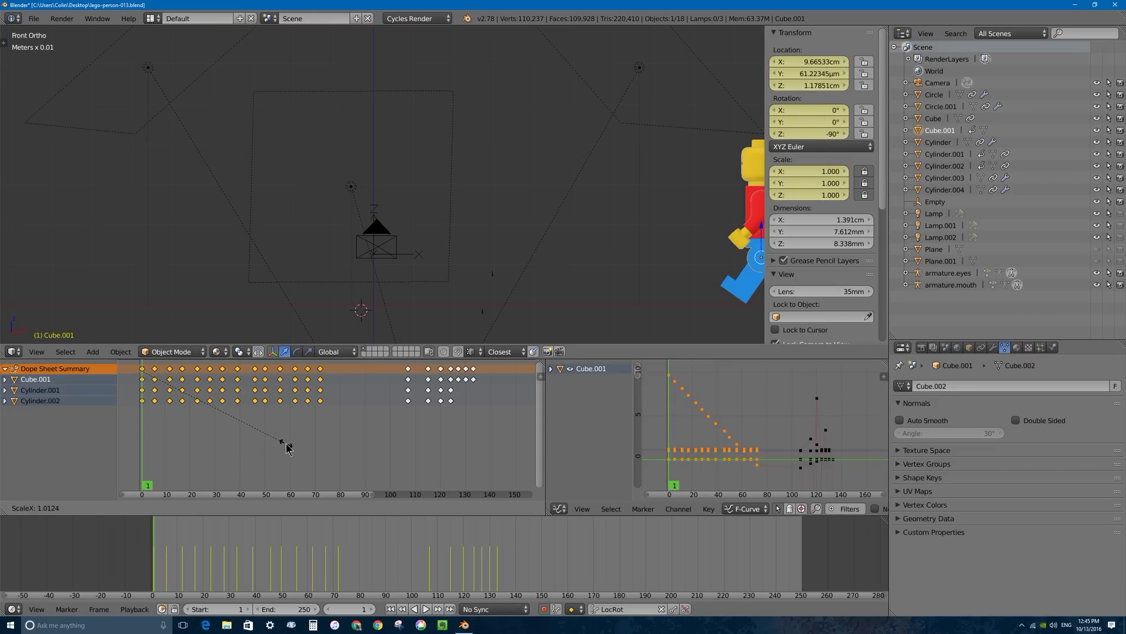
left_click(286, 447)
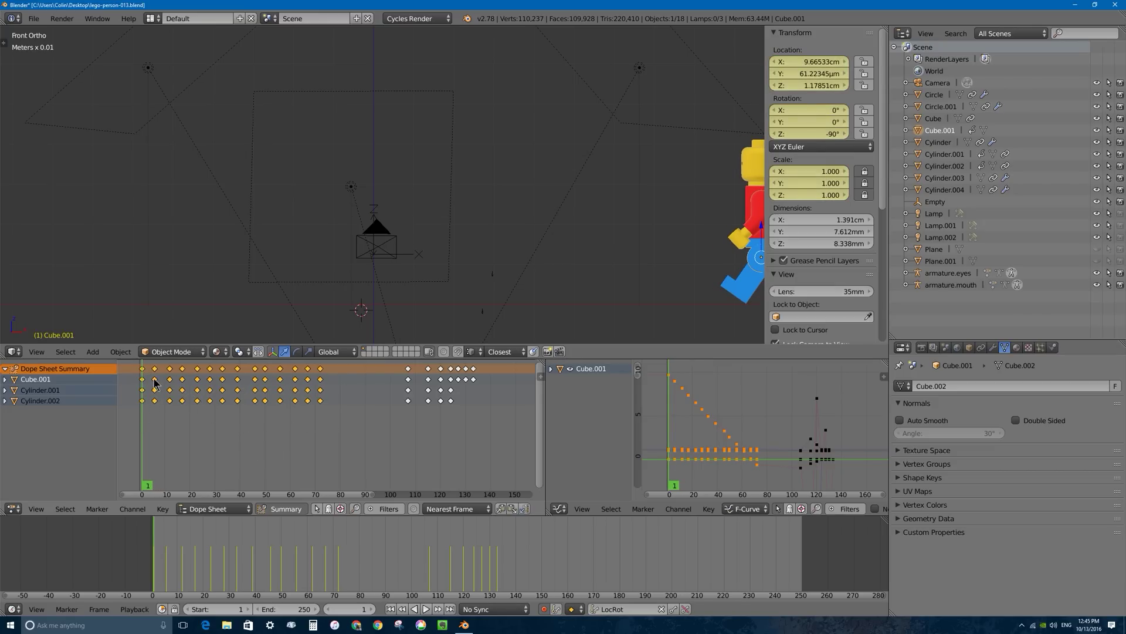
Step: Select only the jump and landing keyframes of all three objects and move them earlier to start at frame 75
mouse_move(314, 417)
left_mouse_down()
mouse_move(180, 411)
mouse_move(328, 408)
left_mouse_up()
key("a")
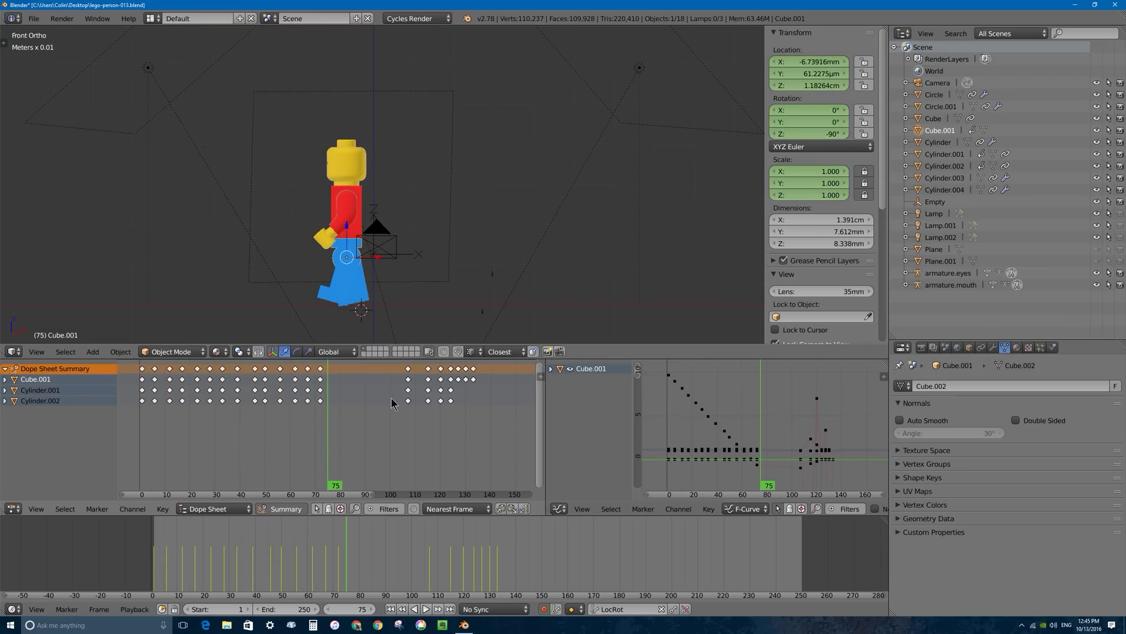
left_click_drag(398, 363, 500, 435)
key("g")
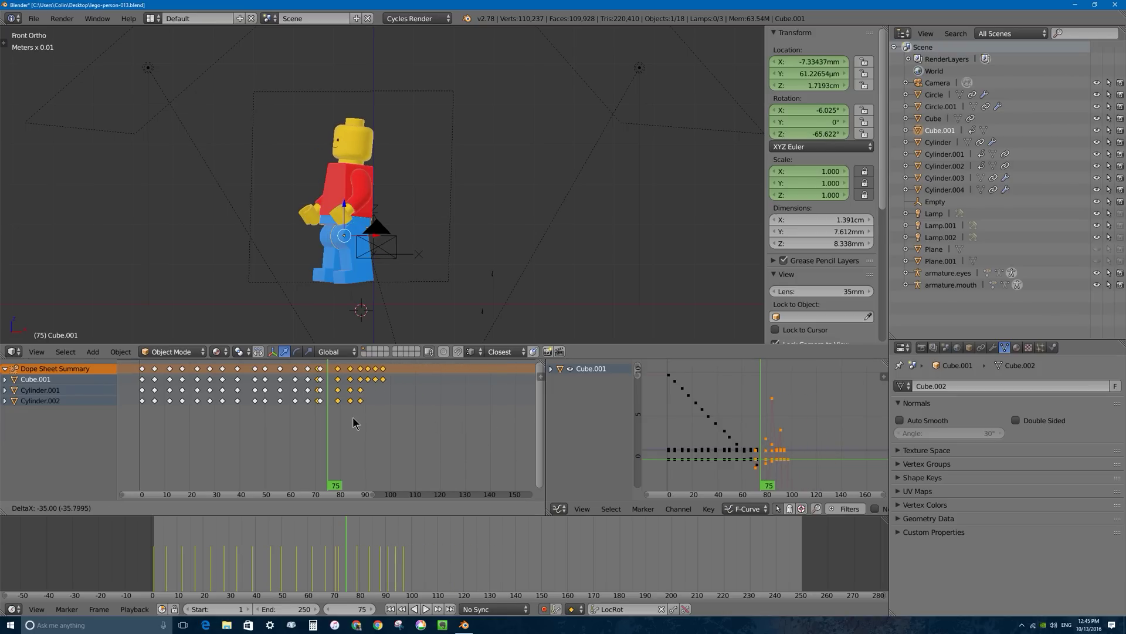
left_click(363, 422)
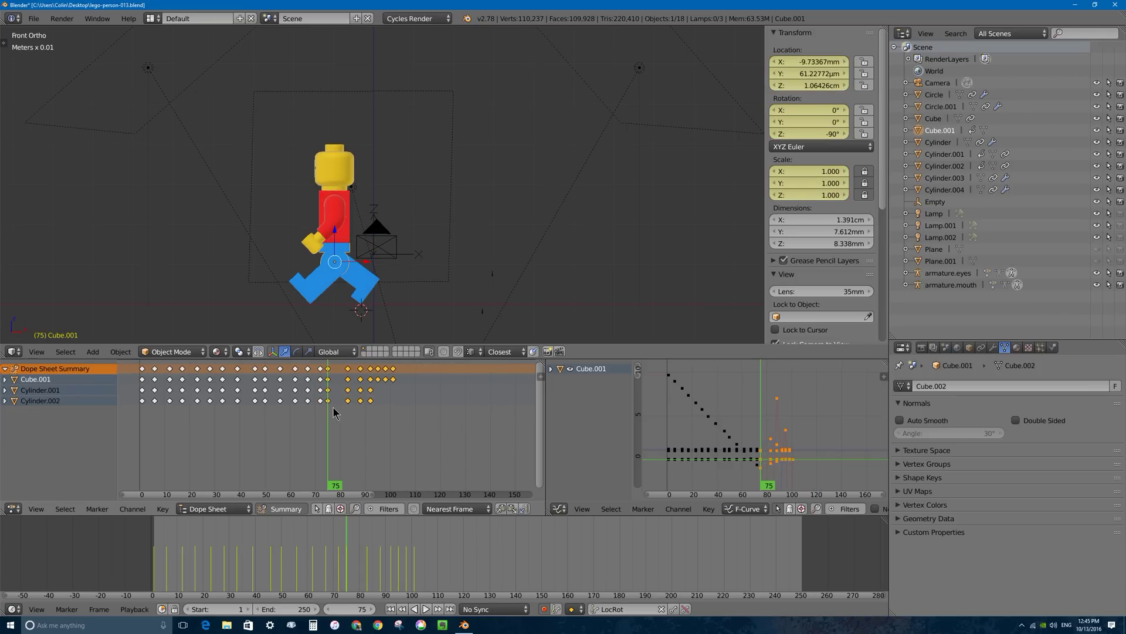
Step: Play the retimed animation from the beginning to check the faster walk, jump and landing
key("alt+a")
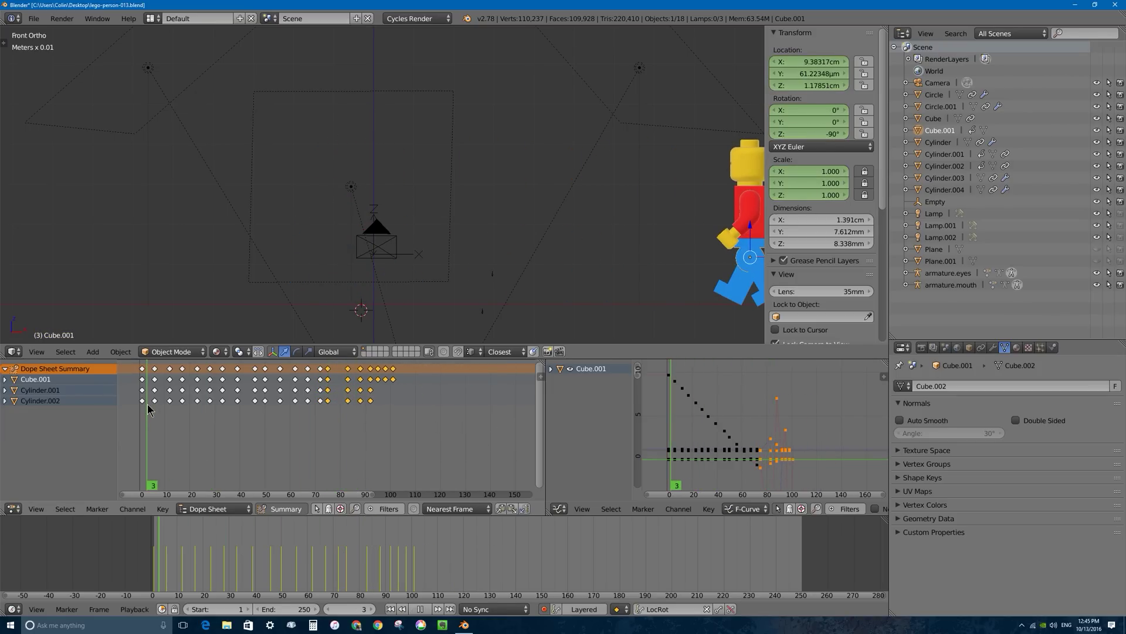
key("Escape")
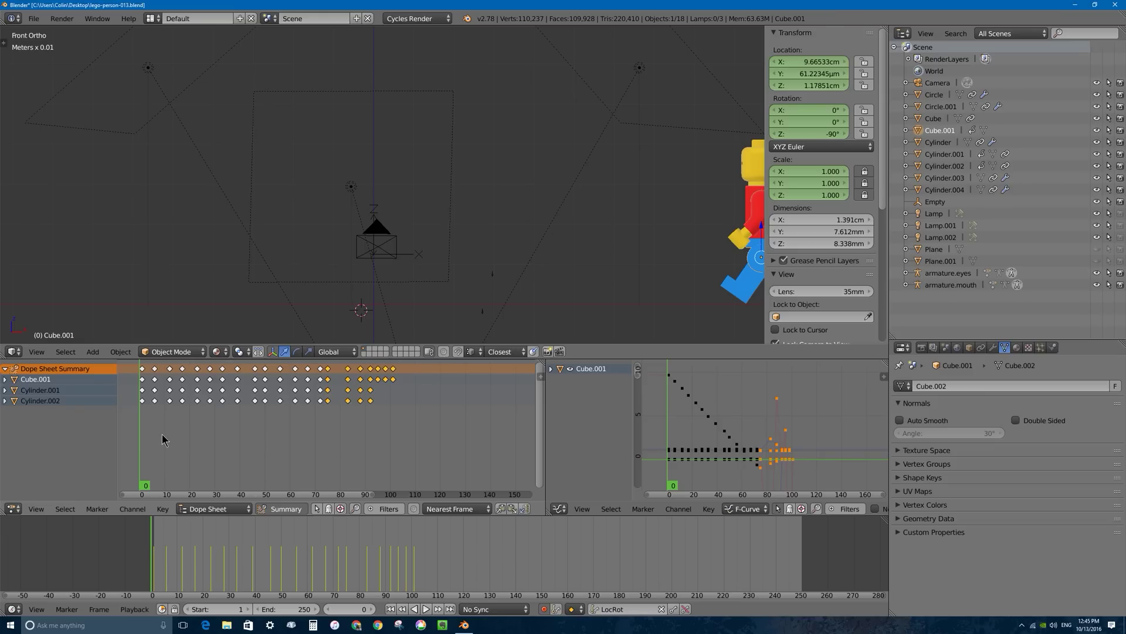
key("alt+a")
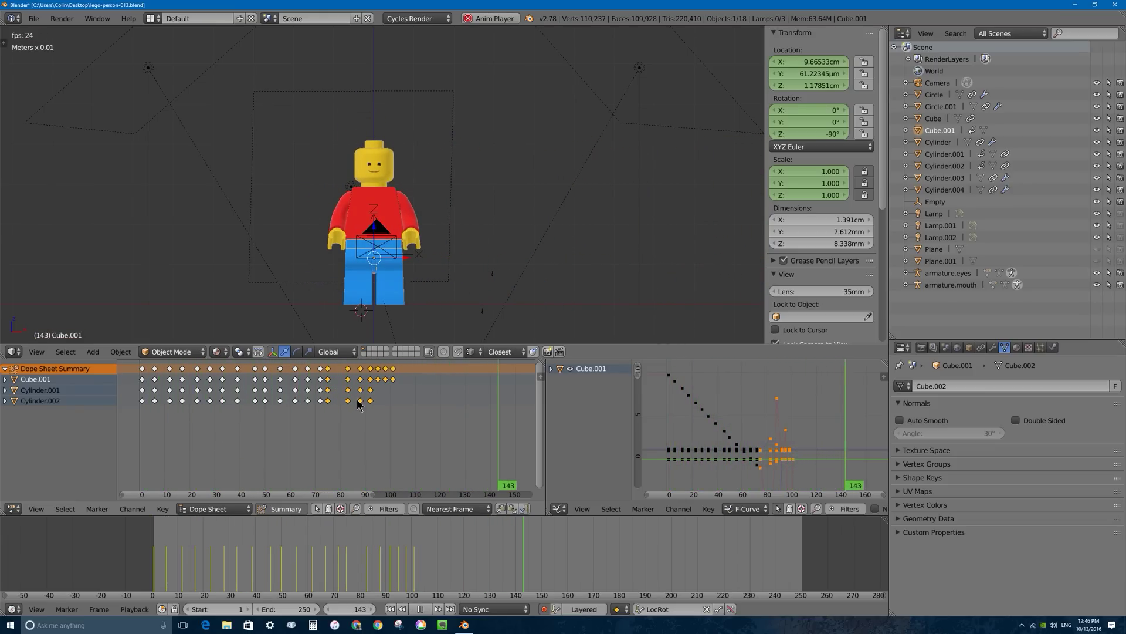
key("Escape")
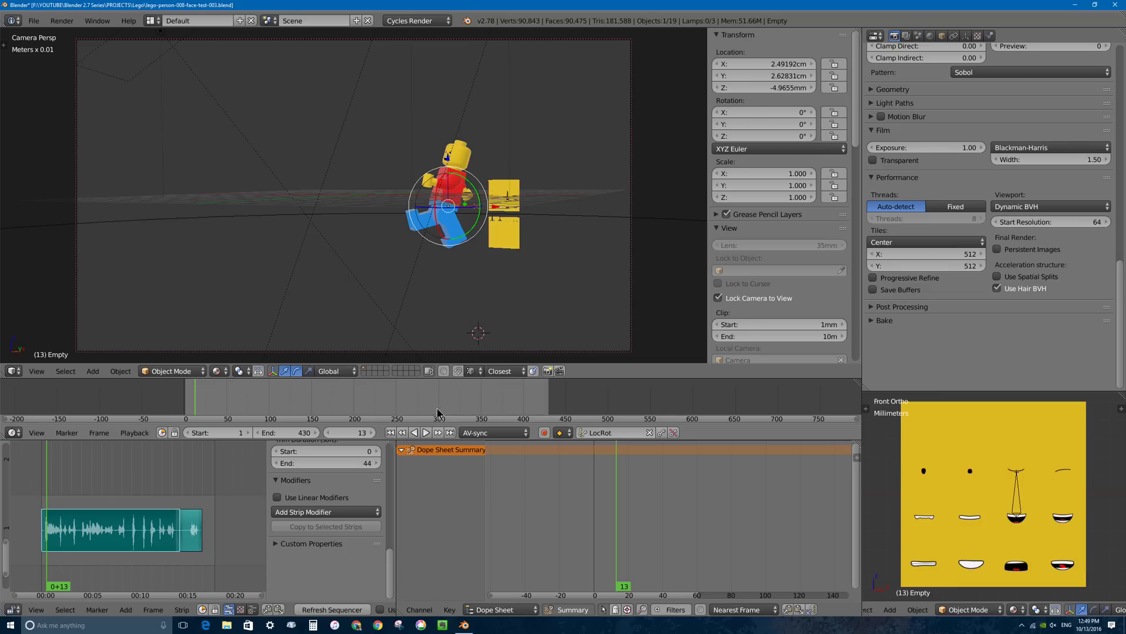
Step: In lego-person-008-face-test-003.blend, scrub the finished minifigure animation and switch from camera to front view to examine the motion
left_click_drag(202, 401, 301, 391)
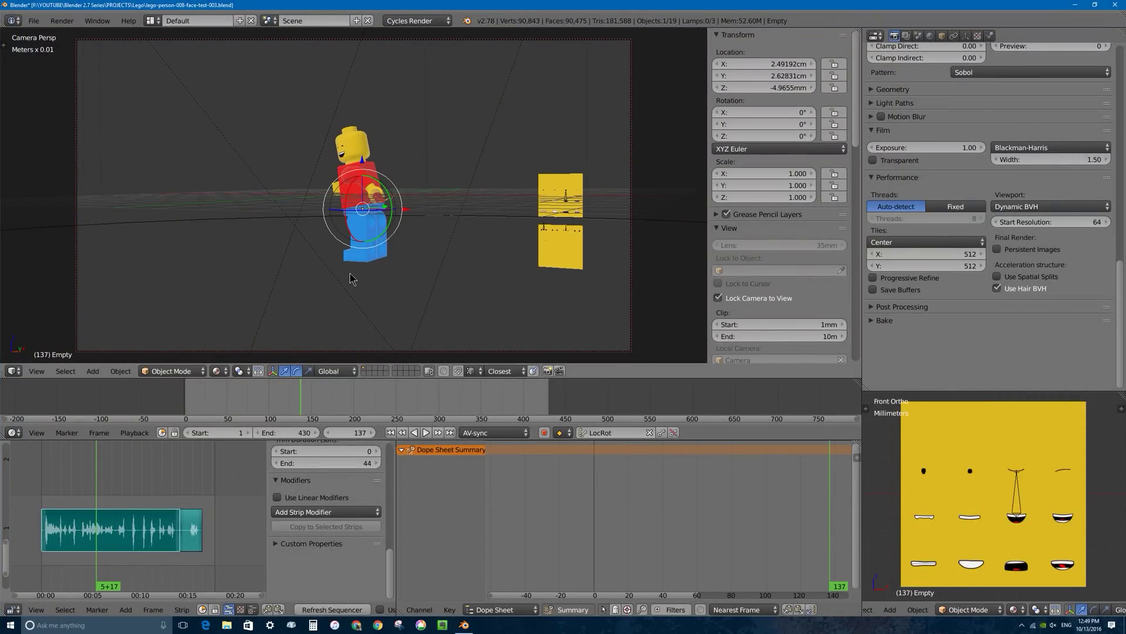
key("KP_0")
key("KP_1")
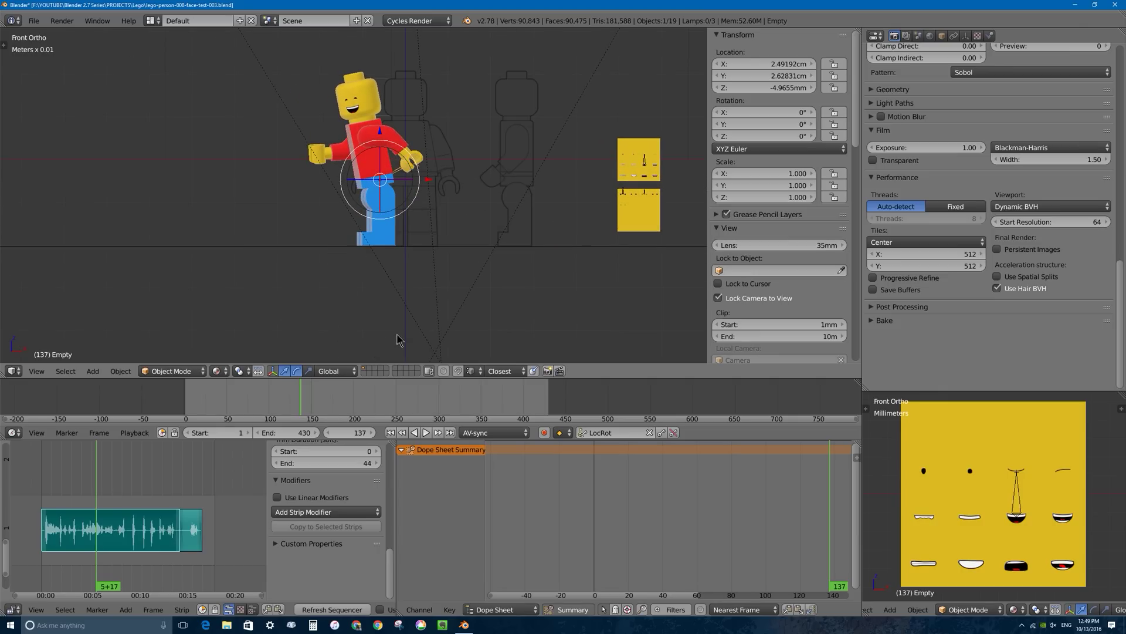
left_click_drag(241, 400, 181, 399)
key("alt+a")
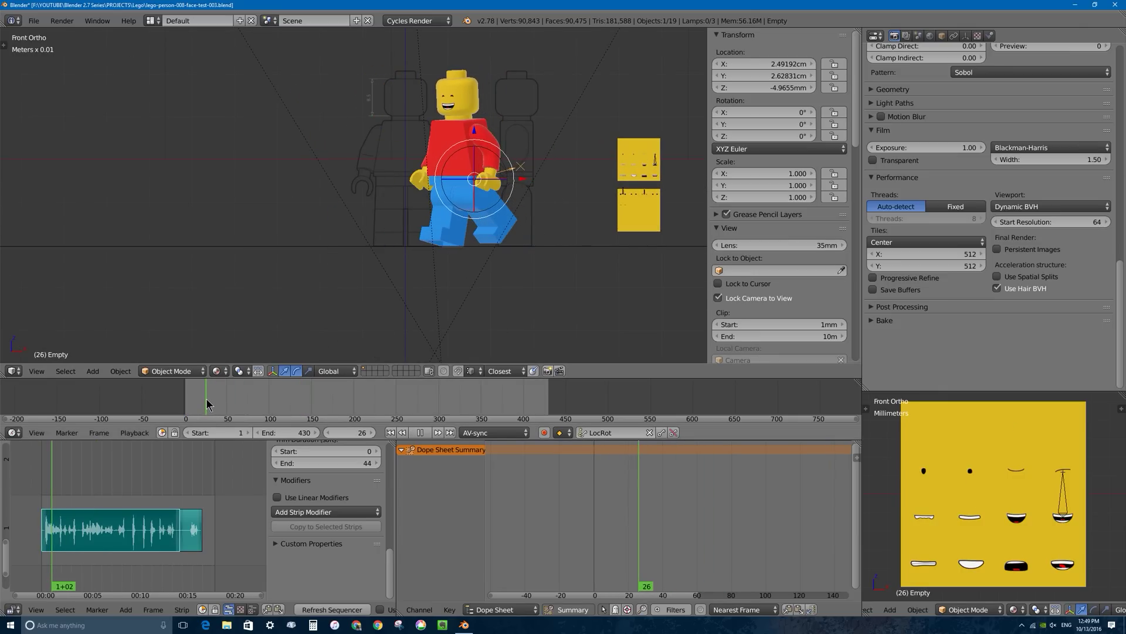
key("alt+a")
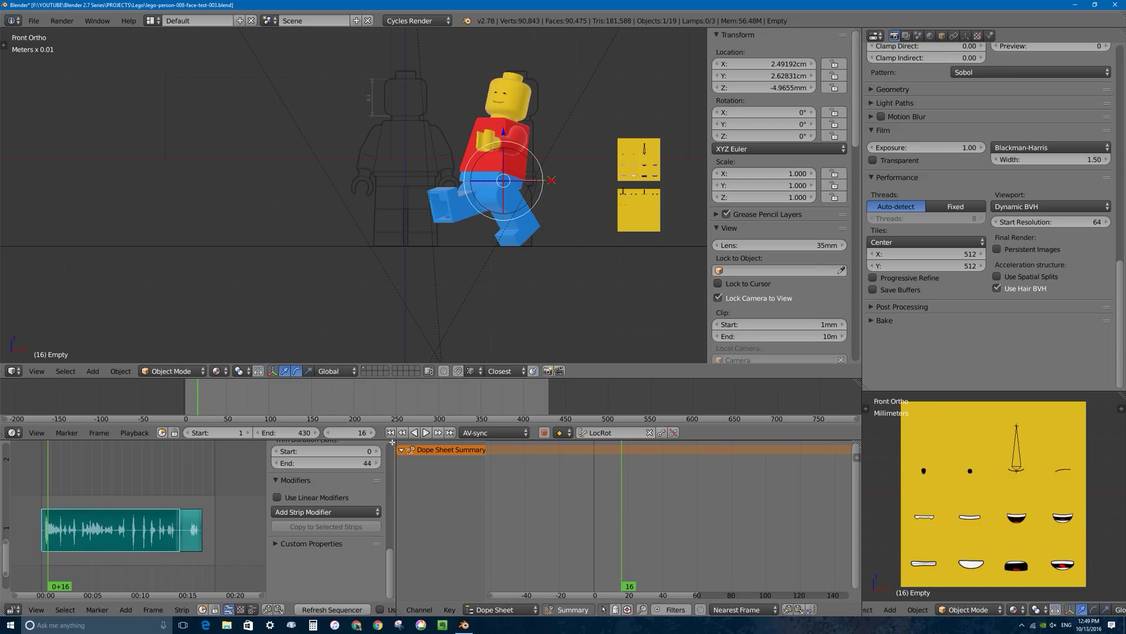
Step: Expand the Dope Sheet over the sequencer area and select the leg Cylinder.002 to display its keyframes
left_click_drag(397, 443, 292, 482)
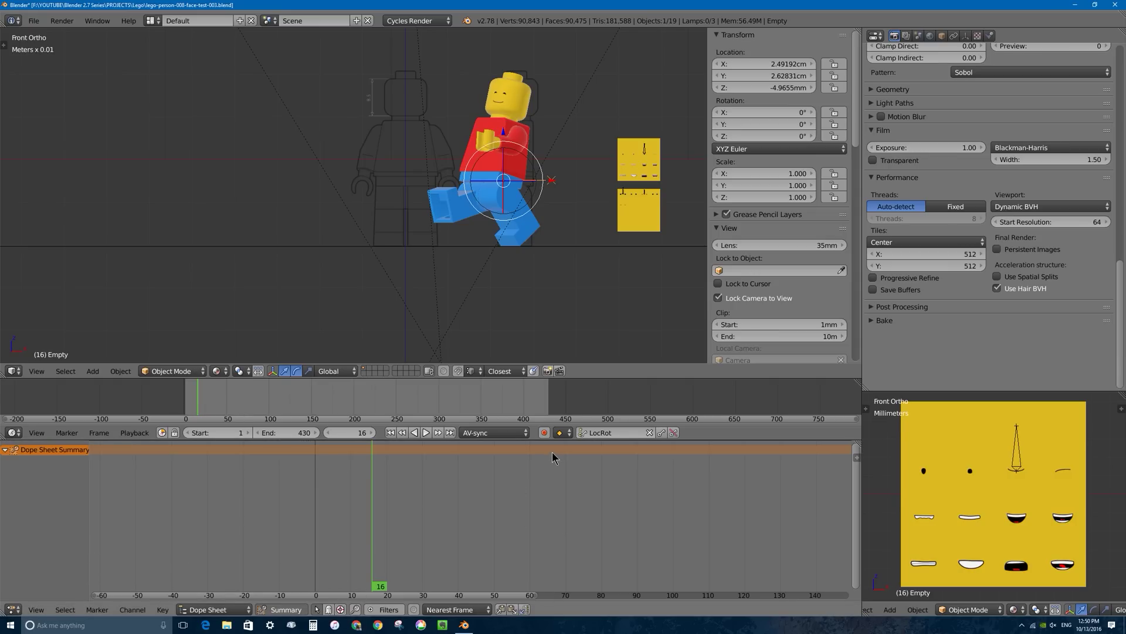
right_click(463, 210)
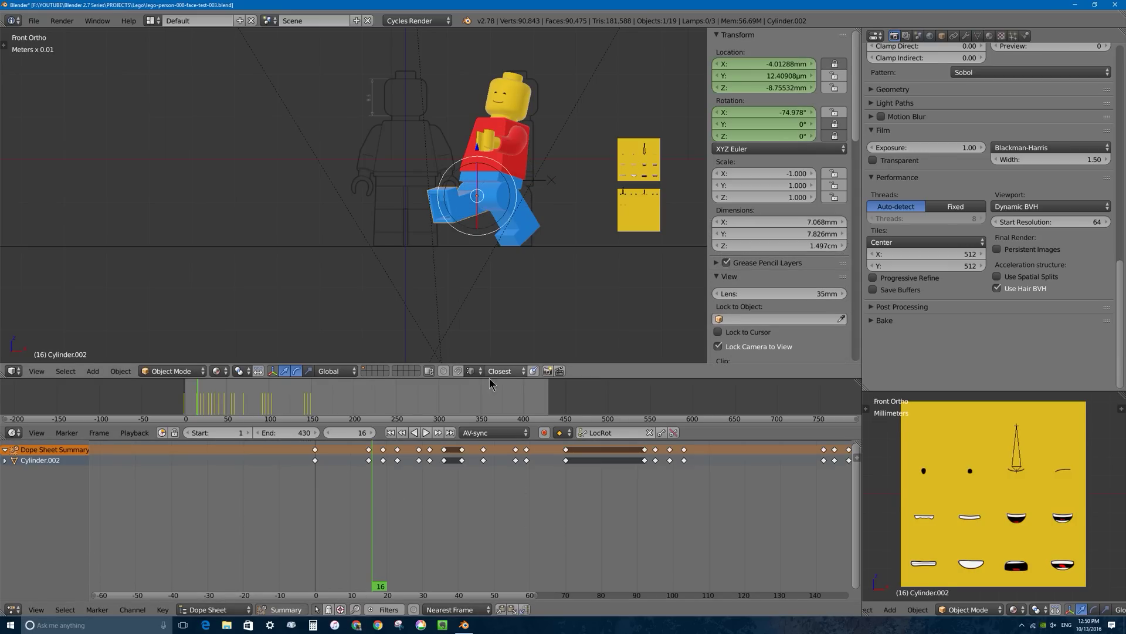
middle_click_drag(489, 505, 319, 523)
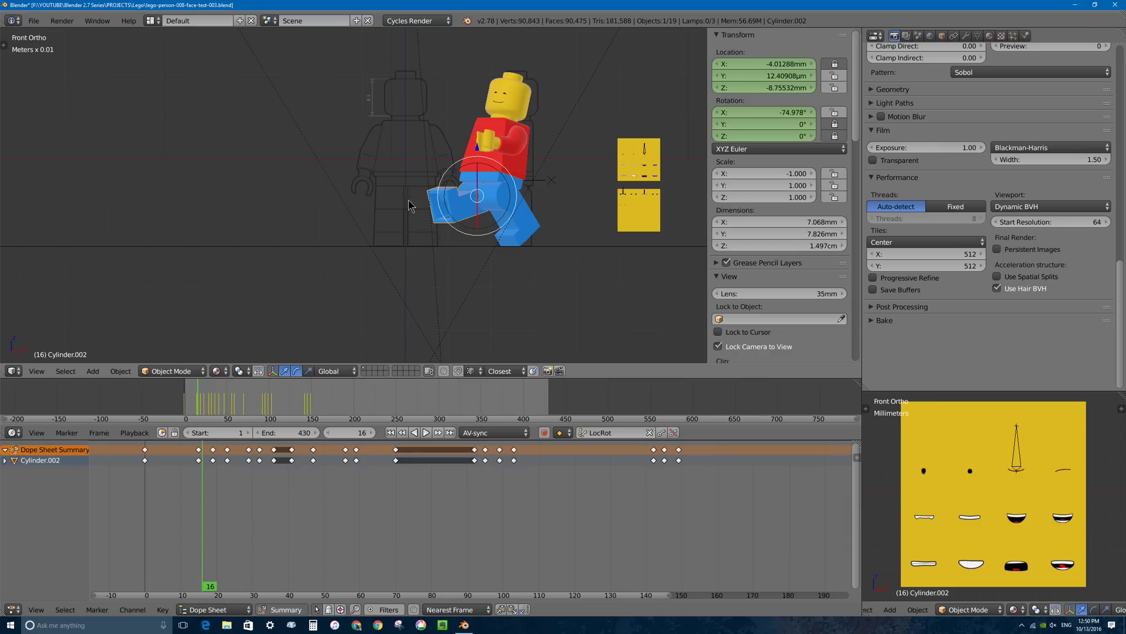
Step: Play the finished example, select the hip block Cube.001 to show its keyframes, and scrub its motion from frame 35 to 119
key("alt+a")
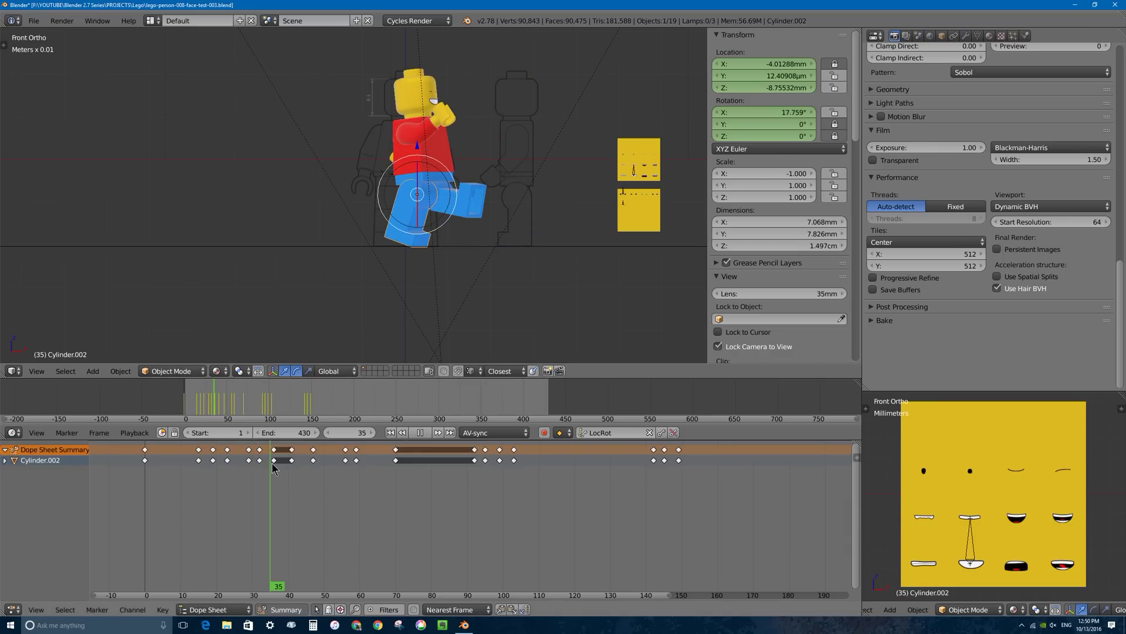
mouse_move(276, 465)
left_mouse_down()
mouse_move(288, 465)
mouse_move(270, 462)
left_mouse_up()
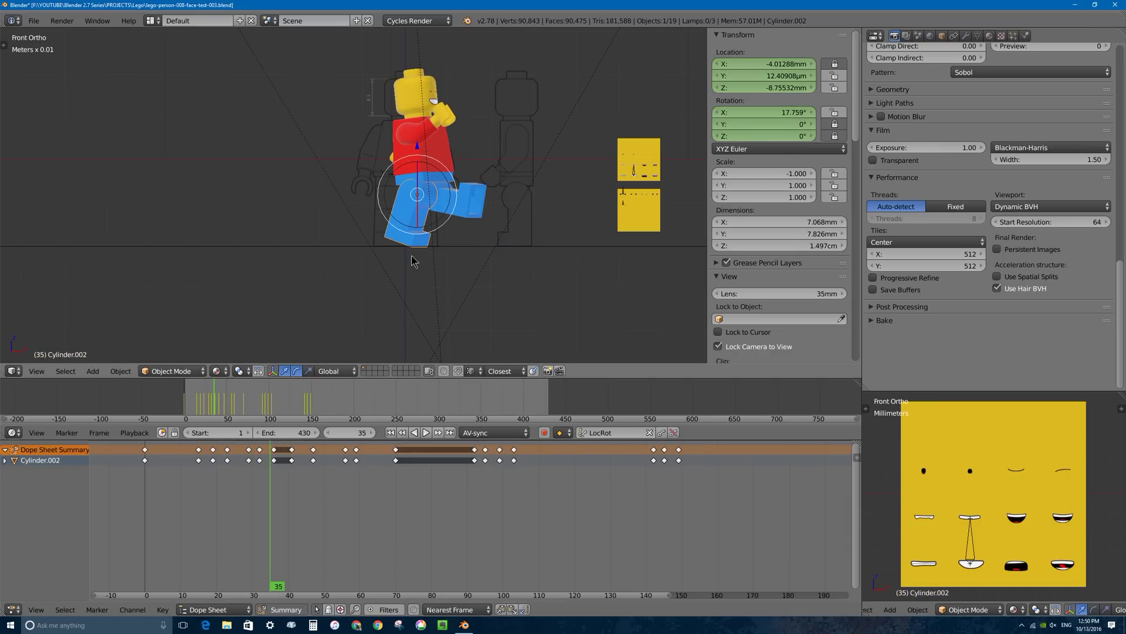
right_click(431, 185)
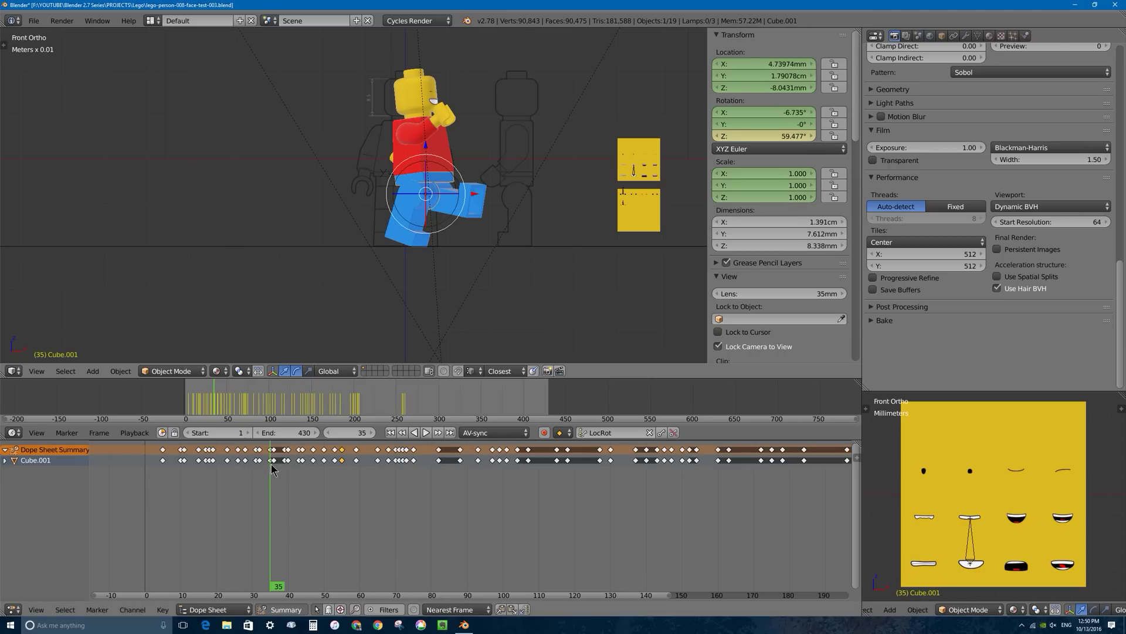
mouse_move(271, 463)
left_mouse_down()
mouse_move(276, 472)
mouse_move(173, 472)
mouse_move(795, 450)
mouse_move(503, 456)
mouse_move(583, 457)
mouse_move(569, 459)
left_mouse_up()
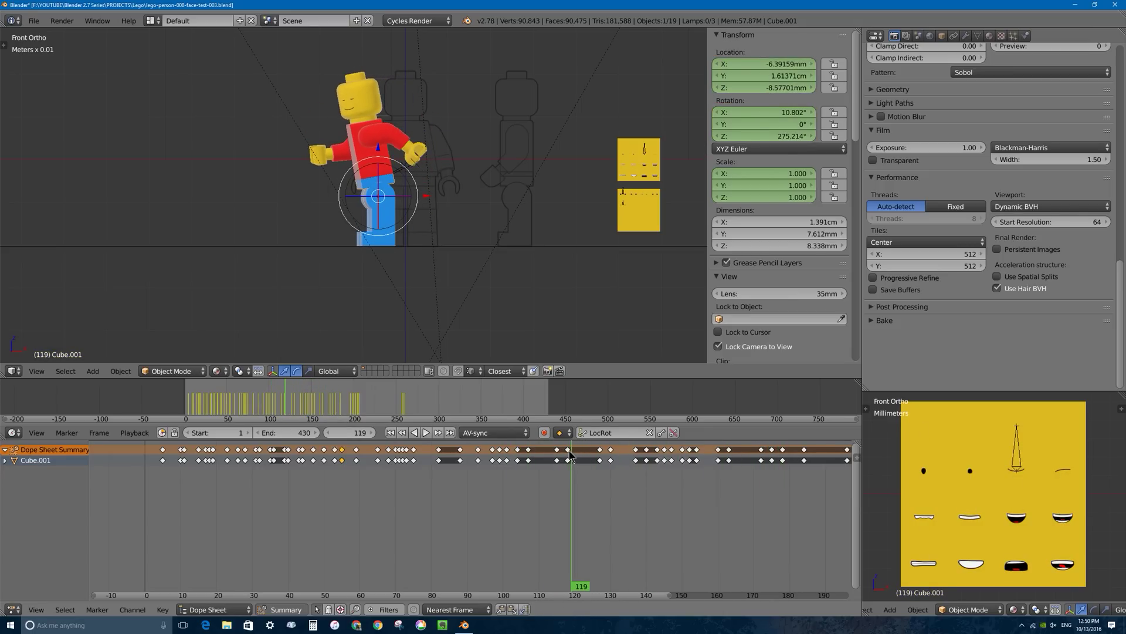
Step: Move the Cube.001 keyframe near frame 119 later to about frame 127
right_click(569, 458)
key("g")
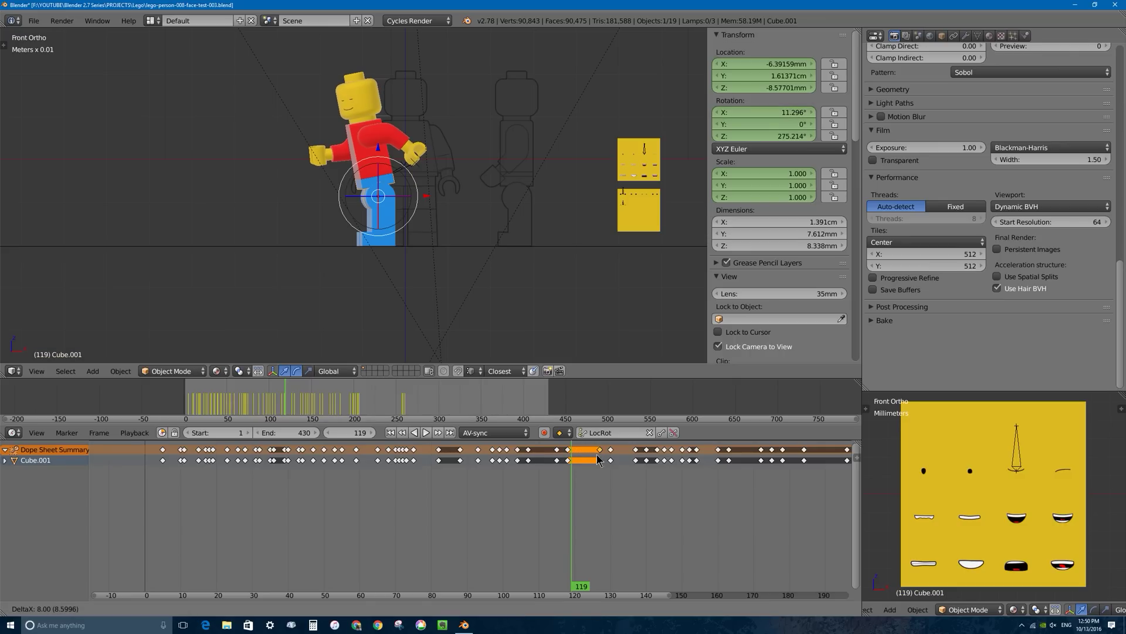
left_click(596, 471)
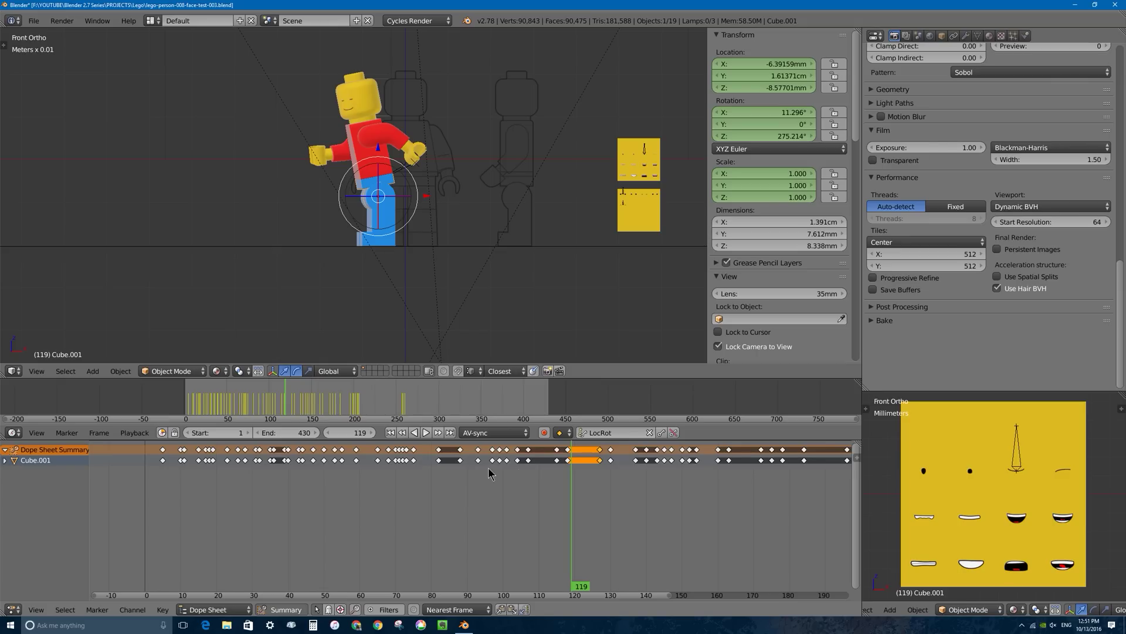
Step: Scrub the rest of the animation through to frame 232 and bring the full range of Cube.001 keyframes into view
left_click_drag(467, 467, 825, 464)
middle_click_drag(796, 461, 452, 464)
left_click_drag(470, 465, 638, 455)
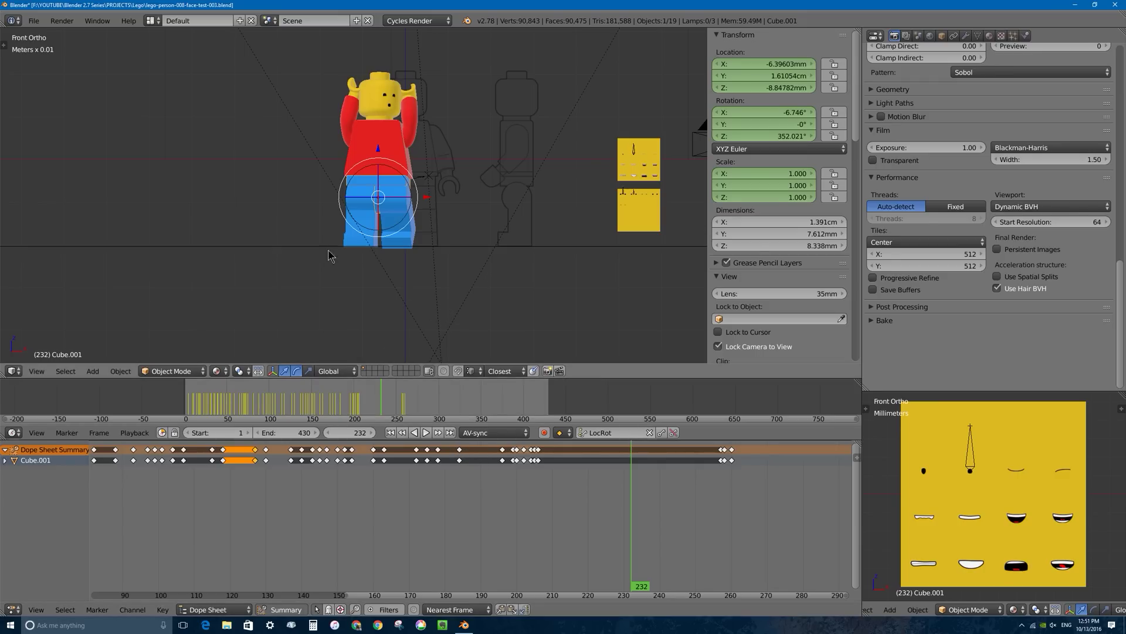
scroll(363, 475, "down", 4)
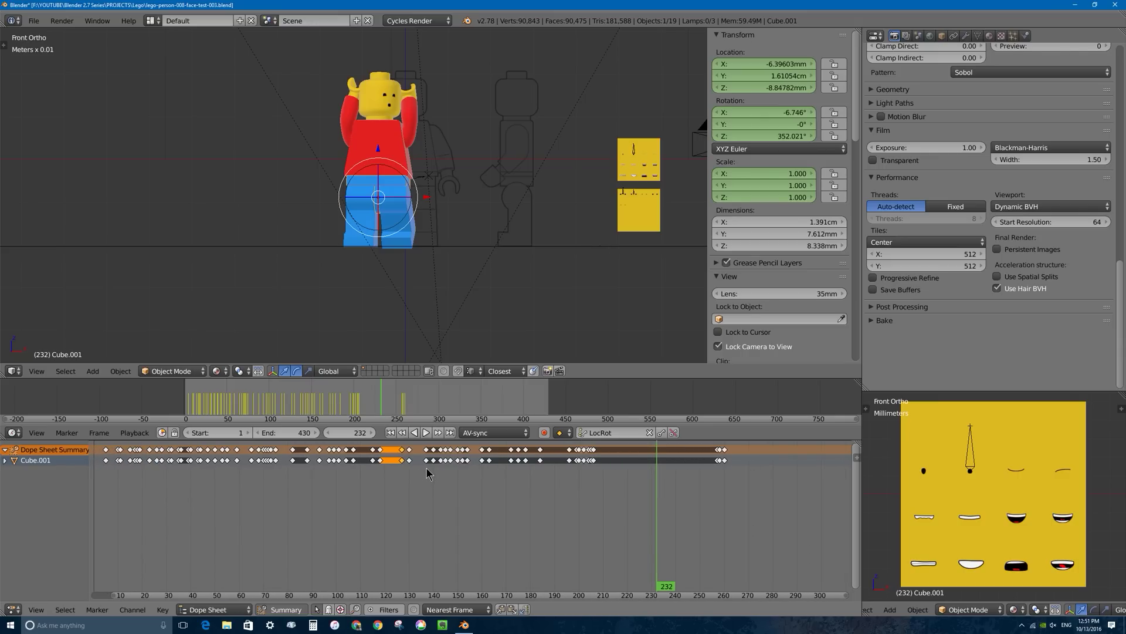
scroll(422, 492, "down", 2)
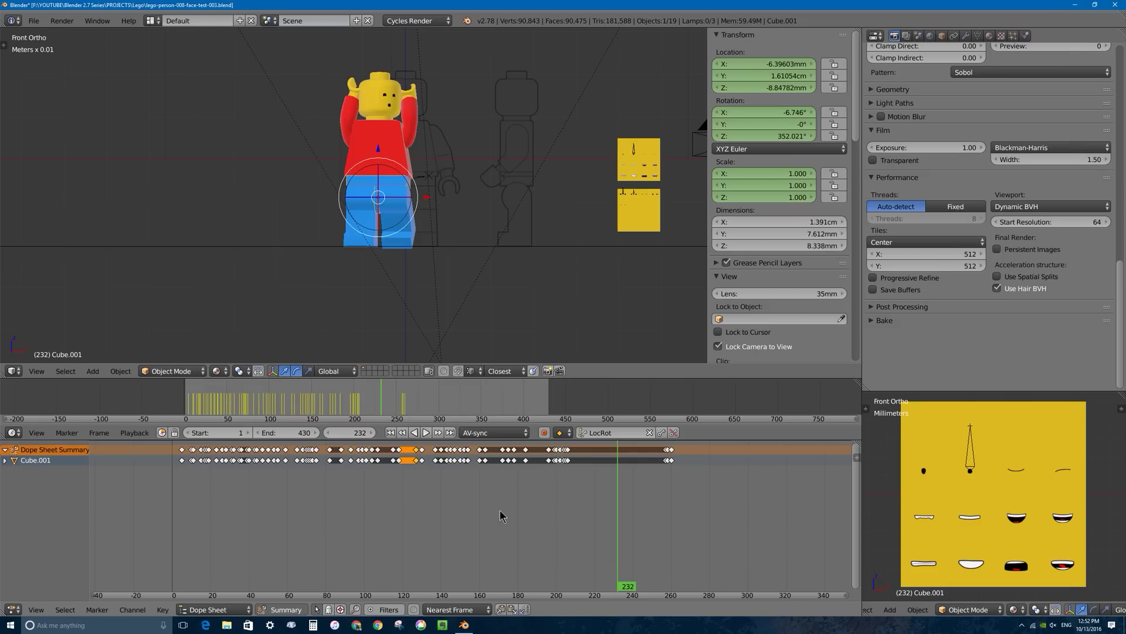
Step: Review the minifigure's final motion and facial expressions by scrubbing between frames 189 and 227
left_click_drag(499, 528, 536, 499)
key("alt+a")
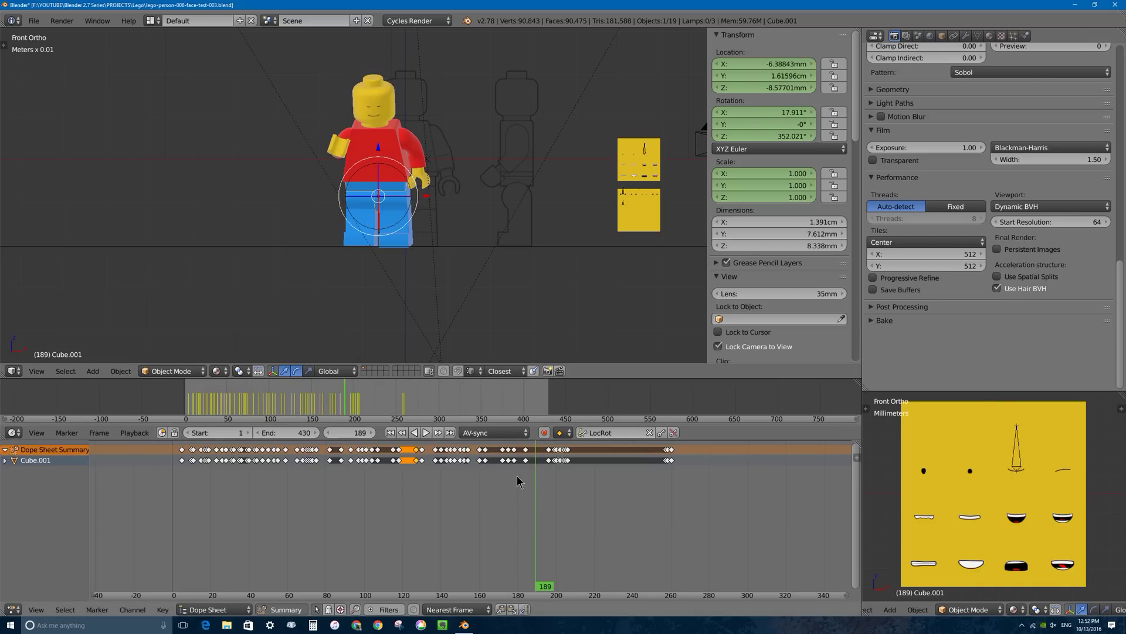
left_click_drag(520, 479, 608, 469)
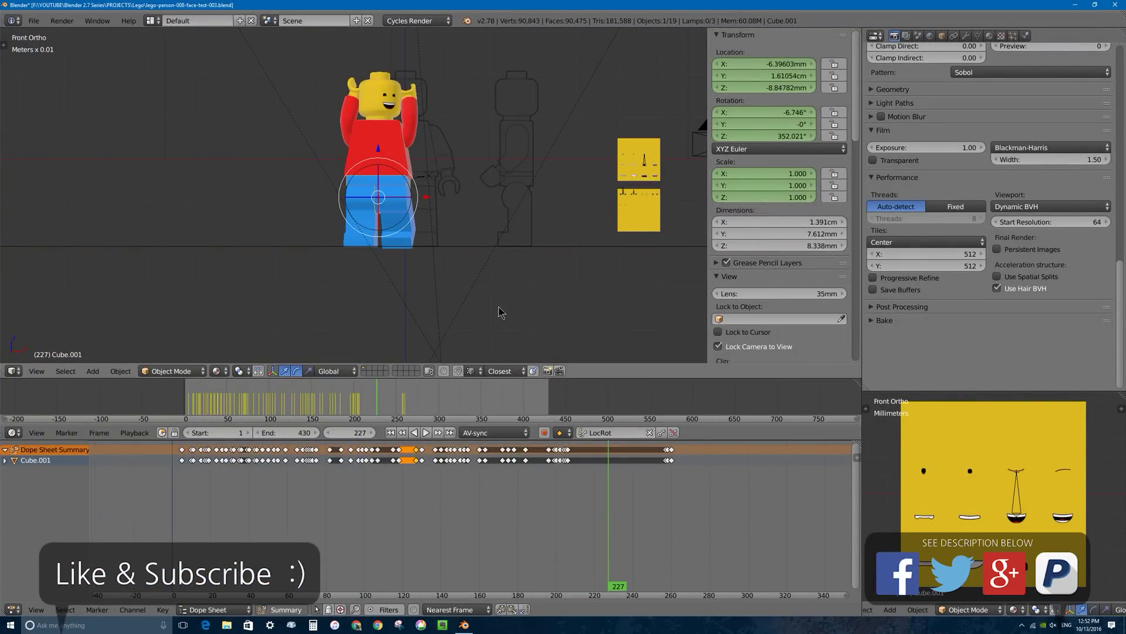
mouse_move(601, 518)
left_mouse_down()
mouse_move(393, 505)
mouse_move(585, 515)
left_mouse_up()
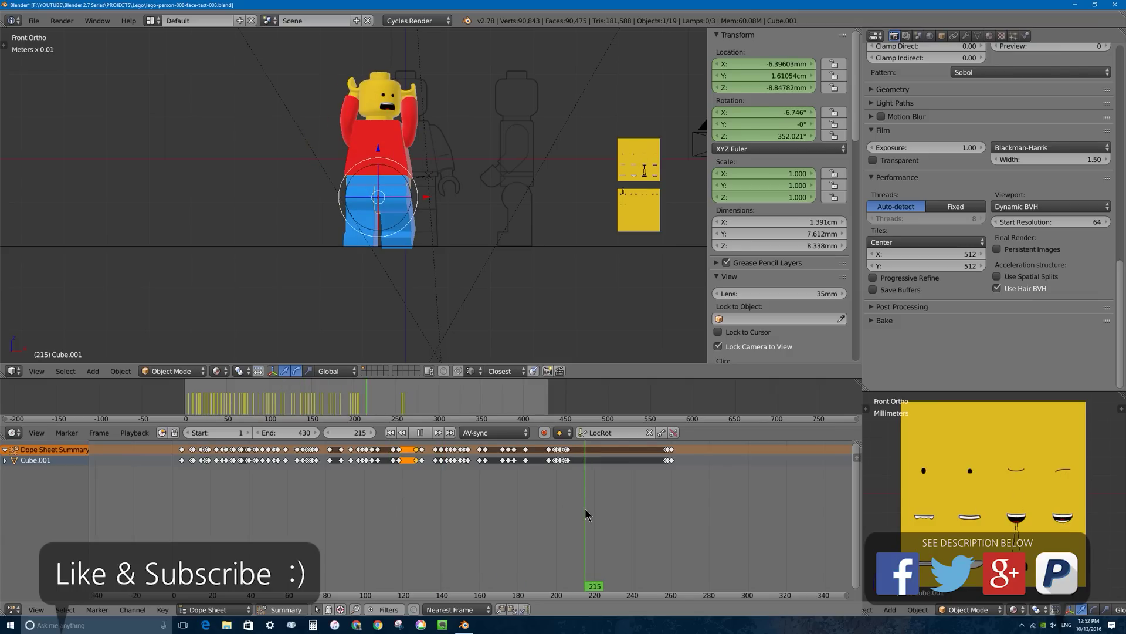